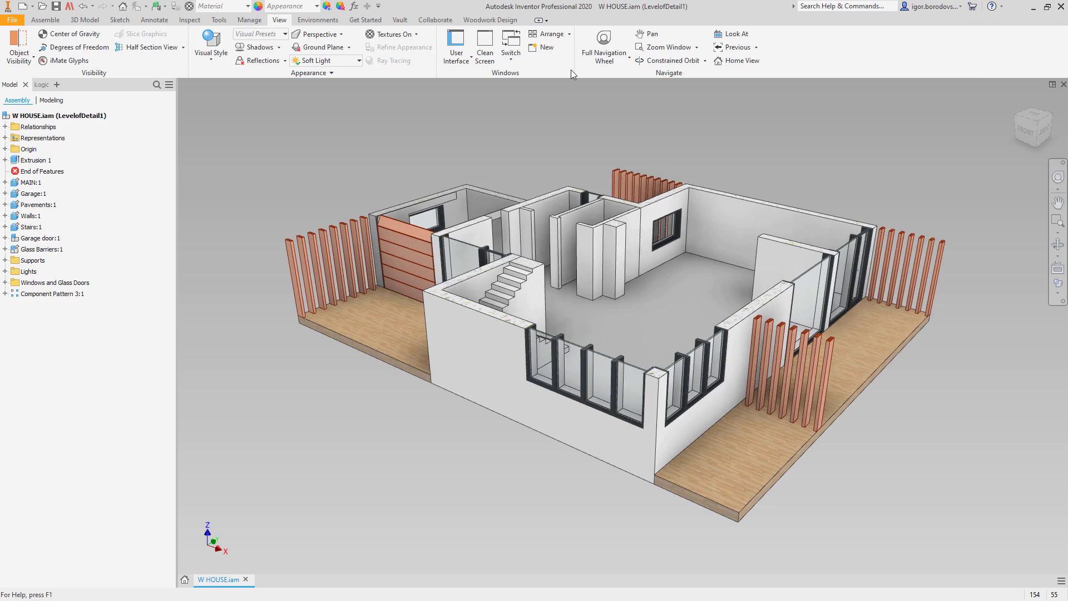
- Set the selection filter to Feature Priority and open the W HOUSE CONCEPT part
click(164, 7)
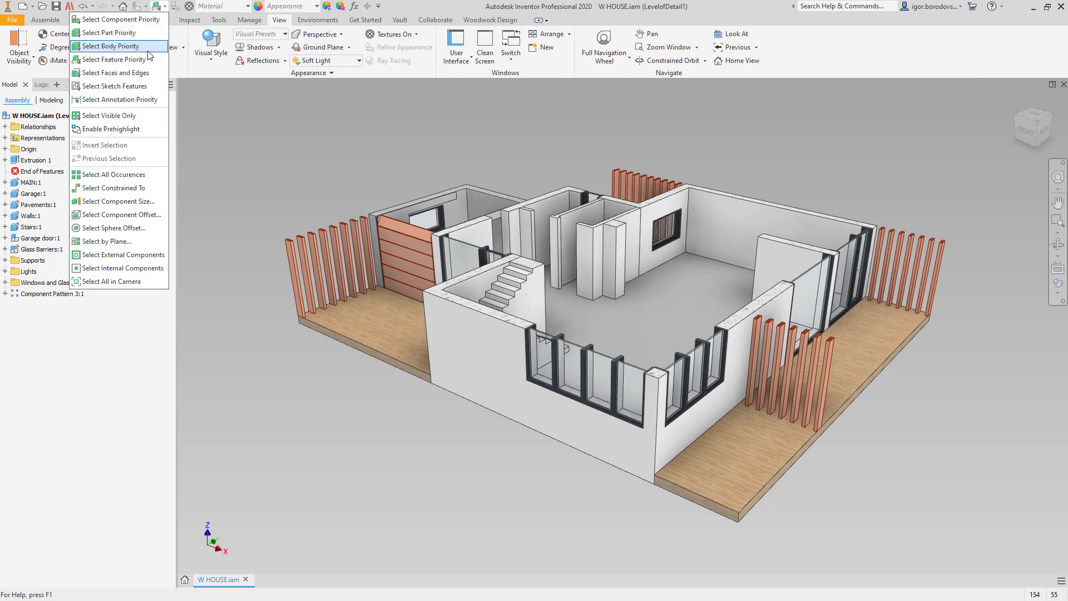
click(129, 59)
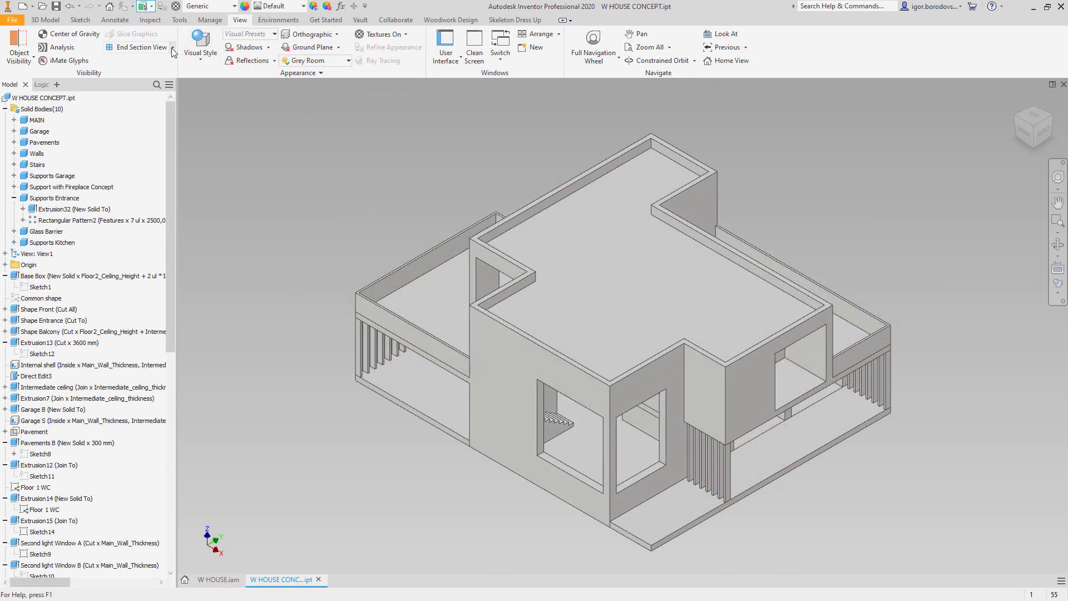
- Cut the house concept with a half section view parallel to the roof, lowered to expose the ground-floor rooms
click(172, 47)
click(167, 89)
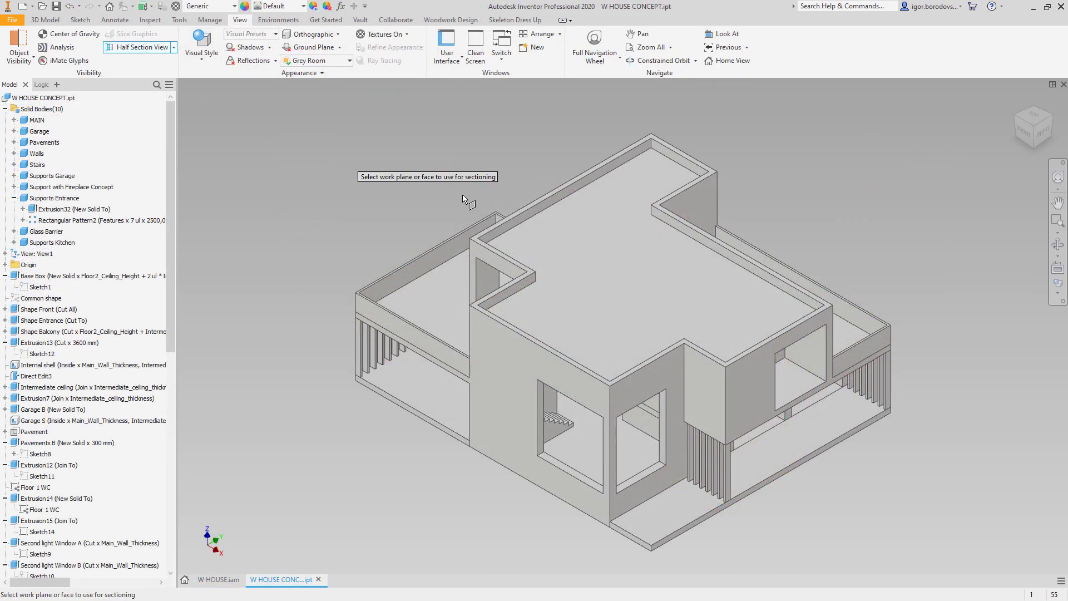
click(595, 263)
drag(596, 264, 592, 310)
key(Return)
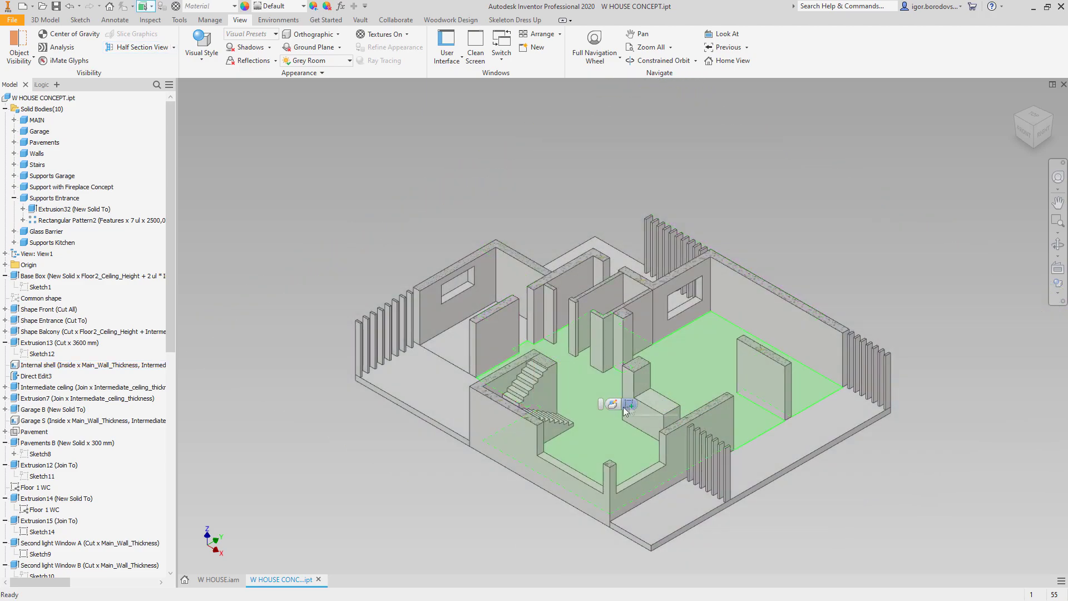
- Sketch on the ground-floor face, drawing a 620 mm line from the square column's corner along the wall and an 1800 mm line perpendicular to it
click(629, 404)
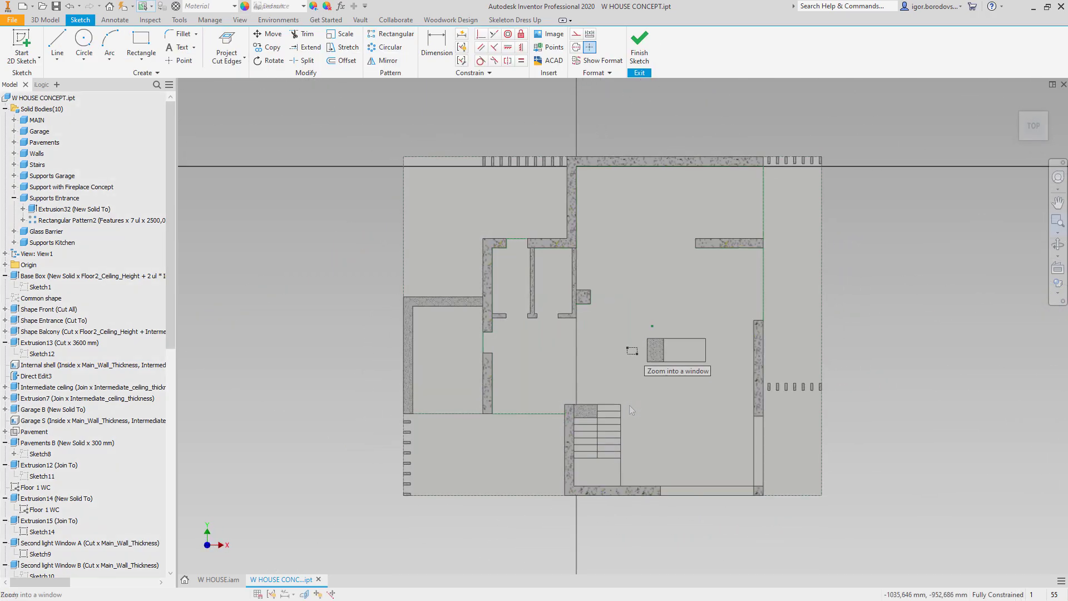
scroll(629, 351, up, 10)
right_click(628, 348)
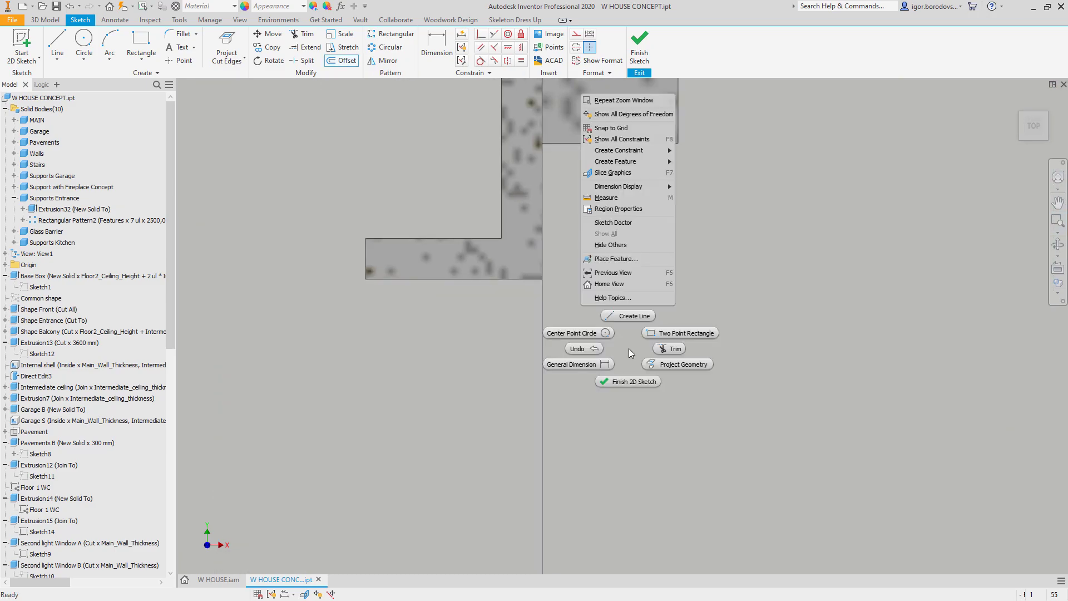
click(627, 315)
click(543, 143)
text(620)
key(Return)
text(1)
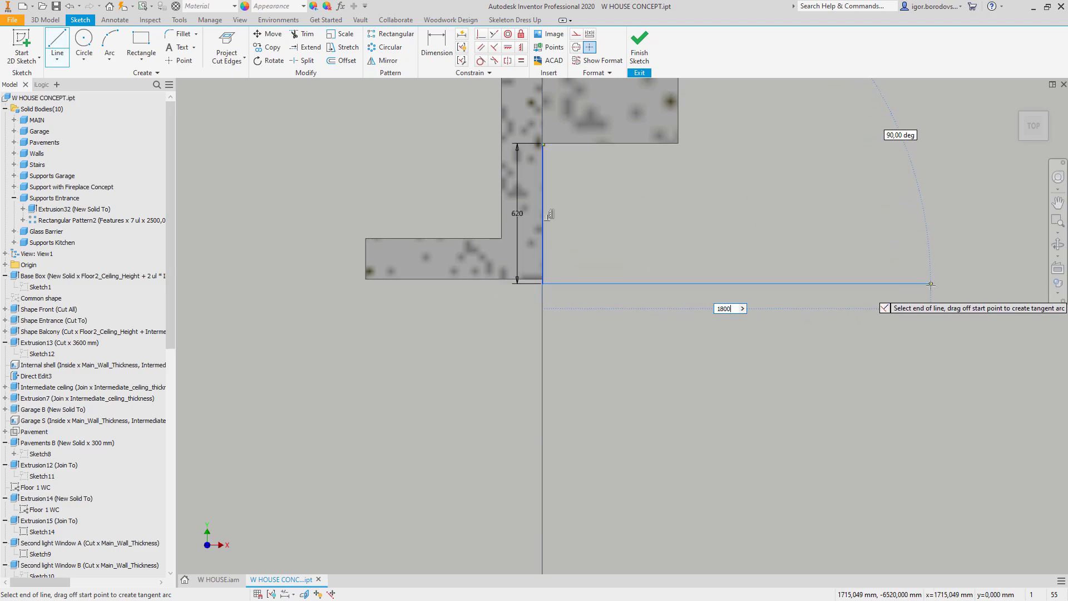
text(800)
key(Return)
- Complete the L-shaped outline with a line up level with the column's upper edge and one back to the column's corner
middle_drag(934, 116, 925, 217)
click(918, 154)
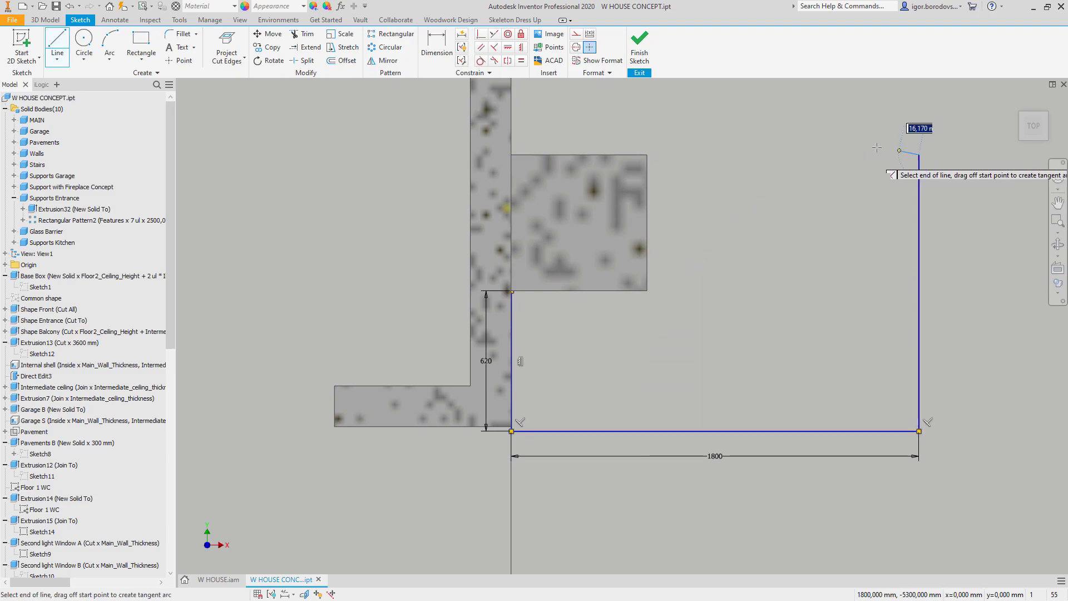
click(647, 155)
key(Escape)
- Finish the sketch and extrude the L-shaped profile as a new solid, using To Next up to the MAIN body
shift+middle_drag(765, 316, 701, 401)
right_click(747, 393)
click(802, 391)
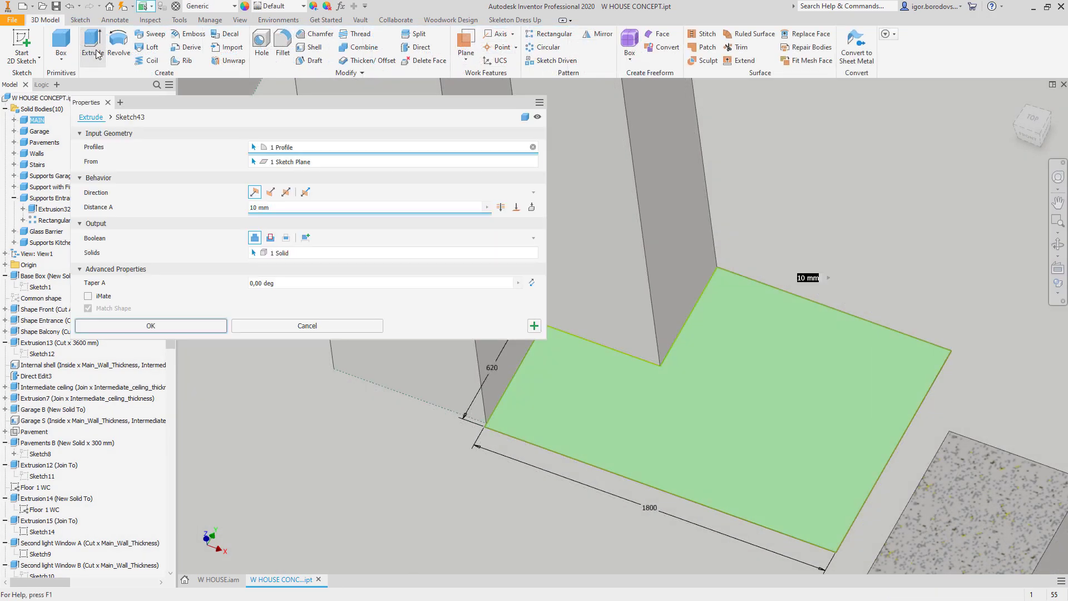
click(304, 237)
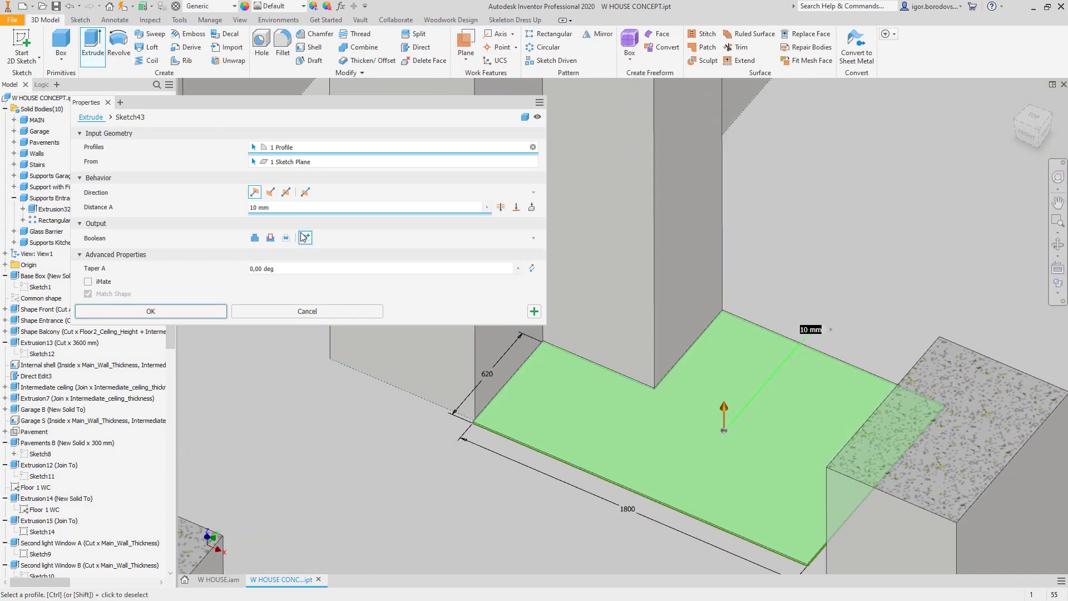
click(532, 207)
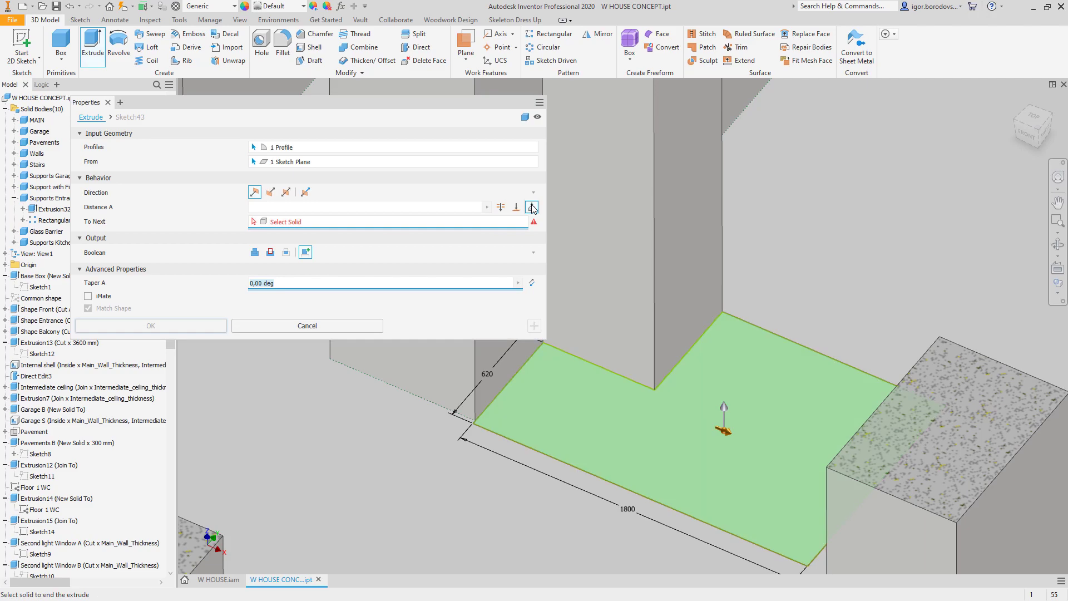
click(651, 220)
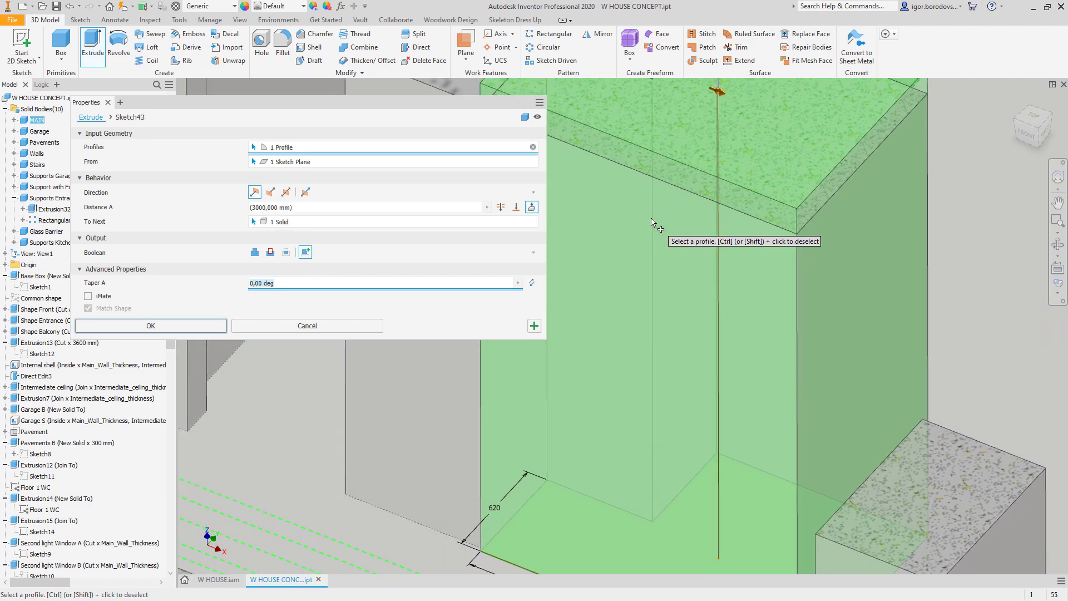
click(180, 325)
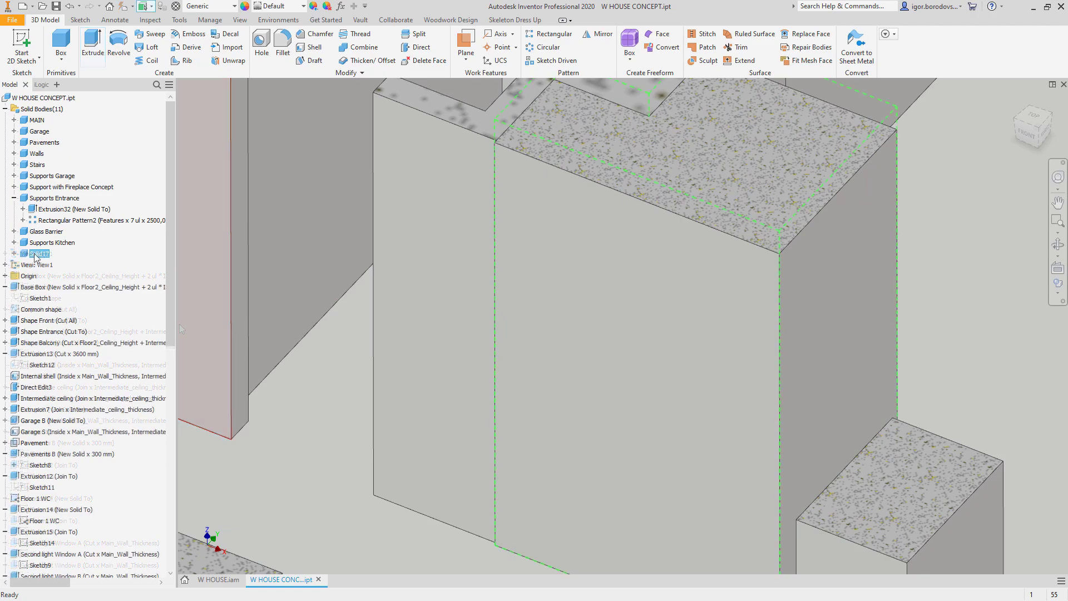
- Name the new solid body Kitchen Block A and start Make Part from it, without placing the part in a target assembly
right_click(37, 255)
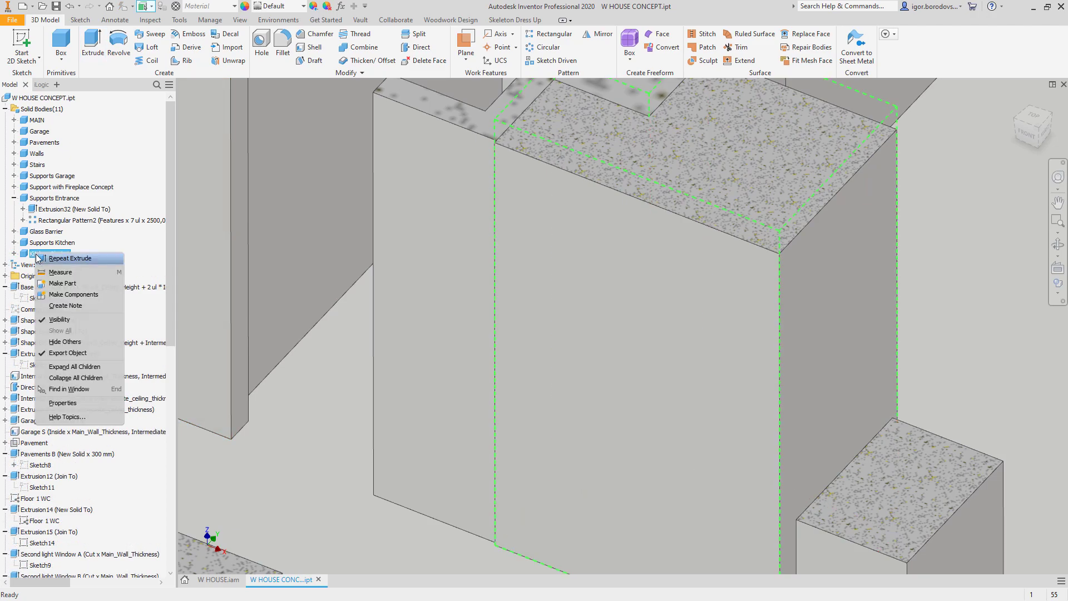
click(64, 284)
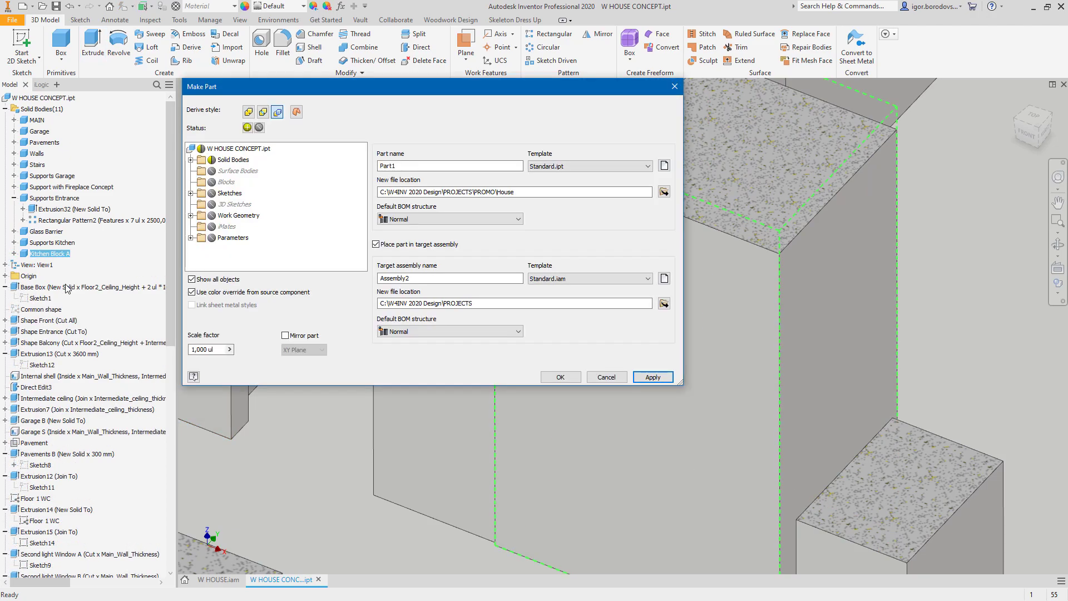
click(427, 249)
- Create the derived part as a new file named Kitchen Concept Block A.ipt in the House project's Kitchen folder
click(664, 193)
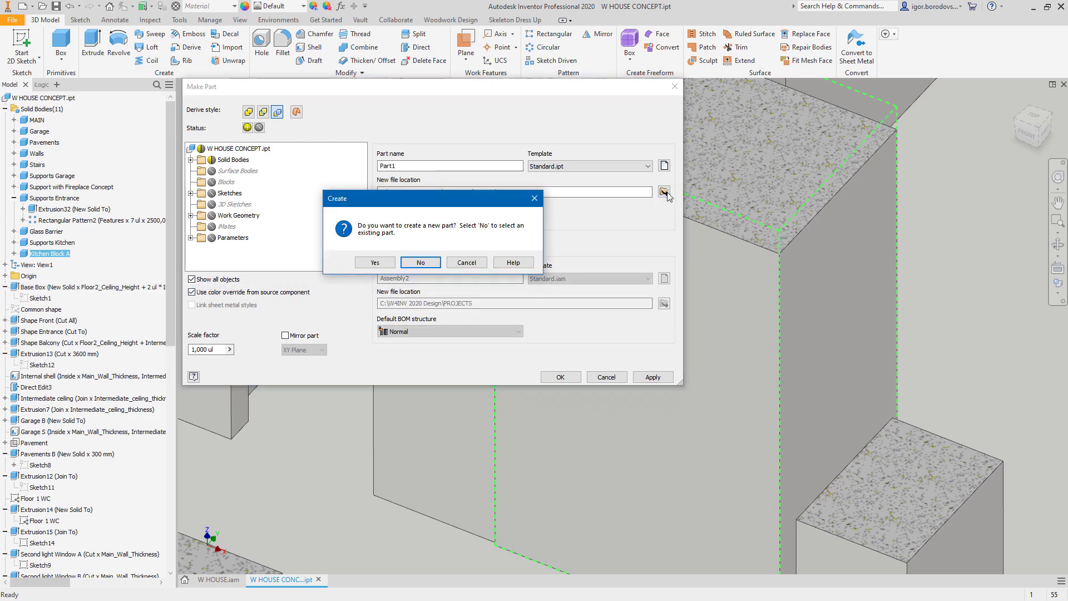
click(376, 263)
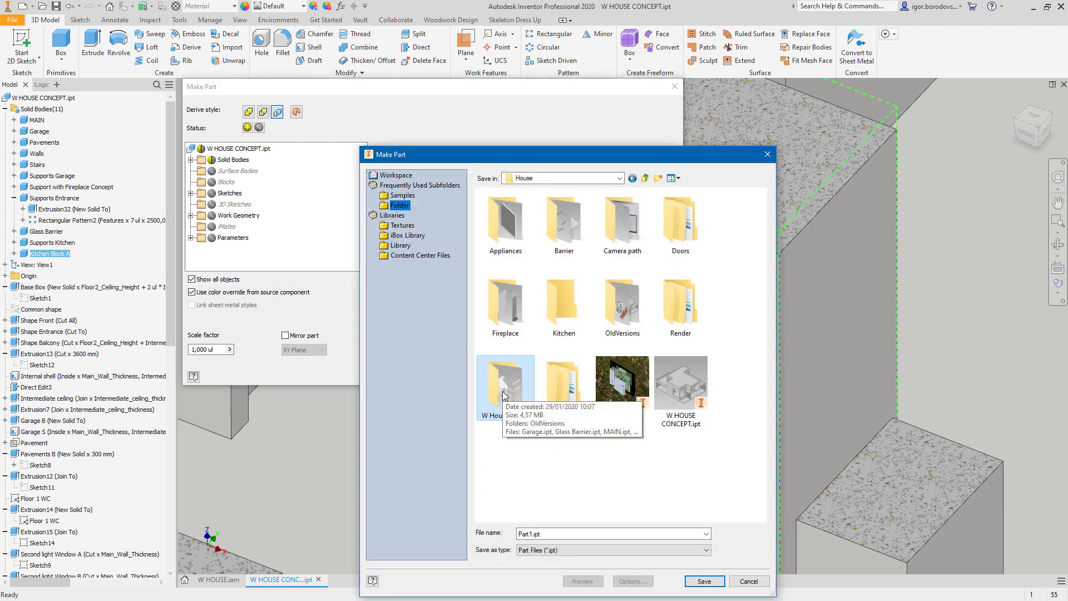
double_click(566, 312)
click(578, 535)
click(703, 580)
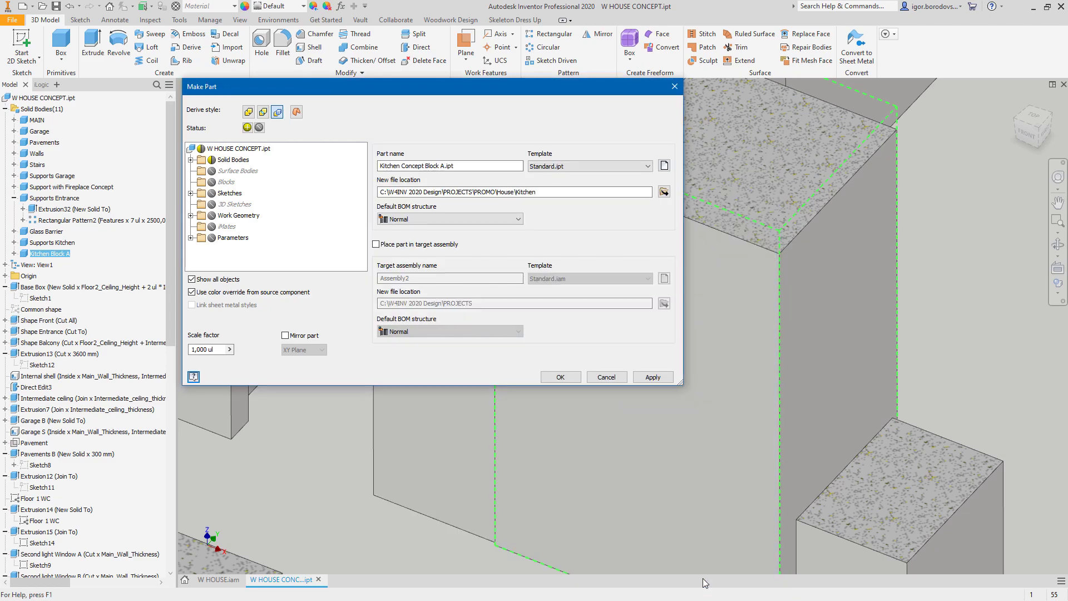
click(561, 377)
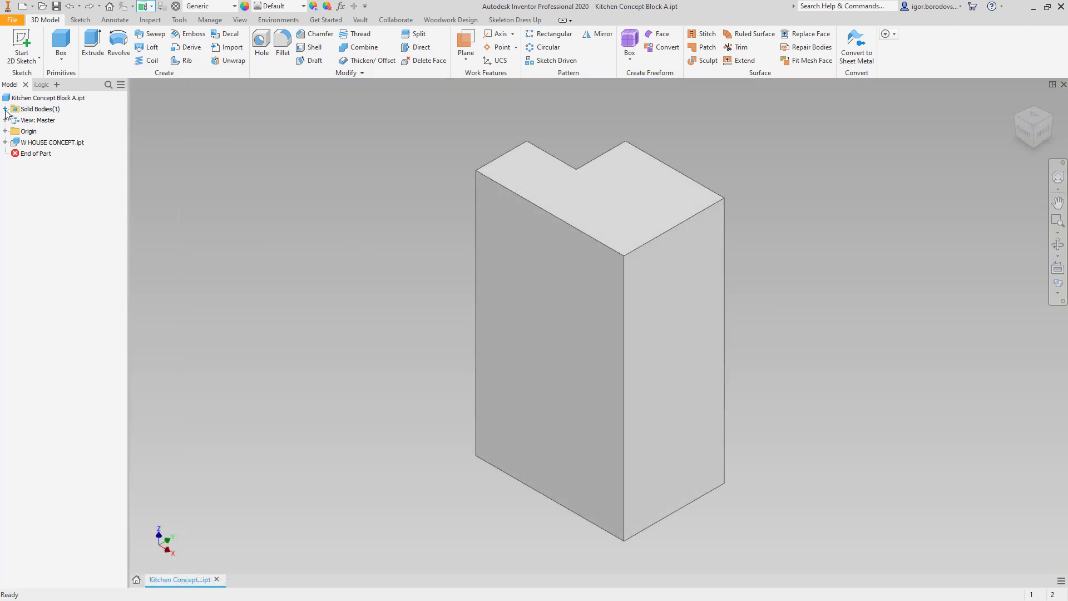
- Rename the derived solid body Kitchen Block A and add a user parameter Facade_panel_thickness of 18 mm
click(36, 121)
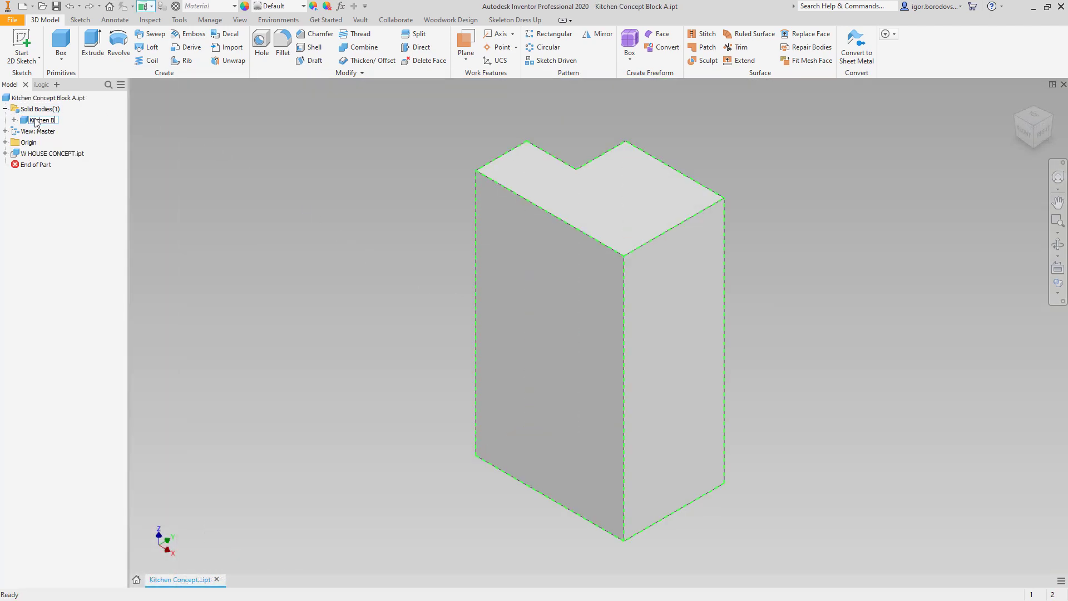
click(343, 5)
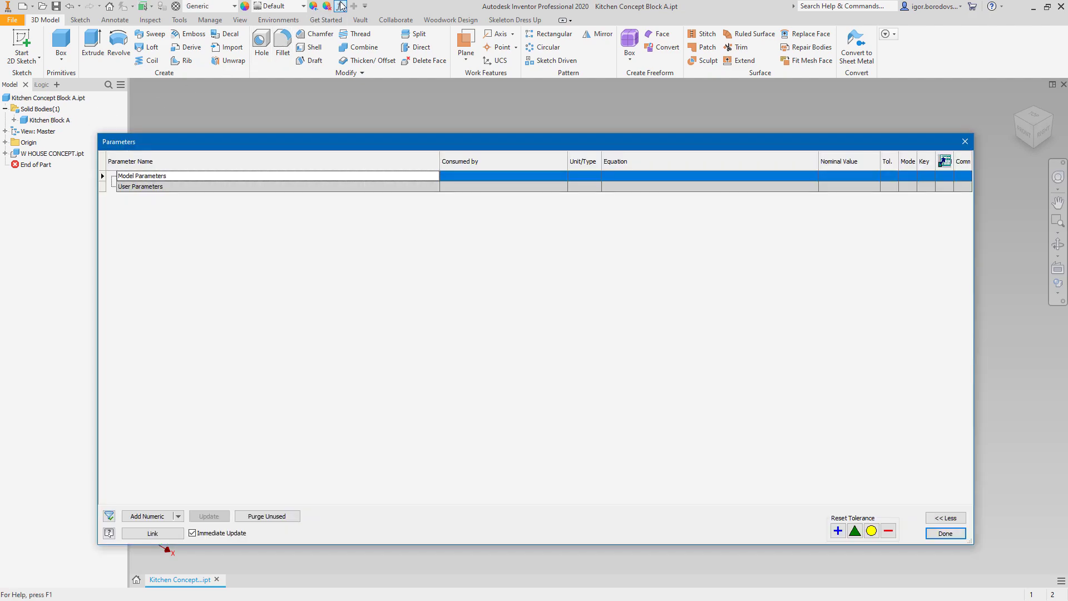
click(146, 517)
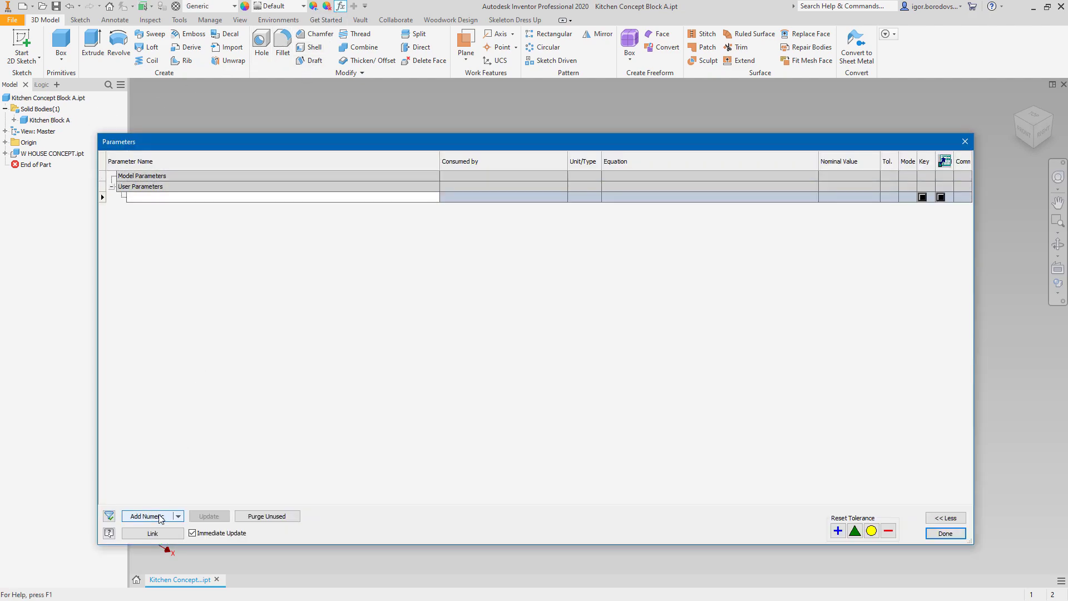
click(692, 197)
text(18)
key(Return)
- Add a user parameter Shelf_panel_thickness of 30 mm and close the parameters table
click(149, 516)
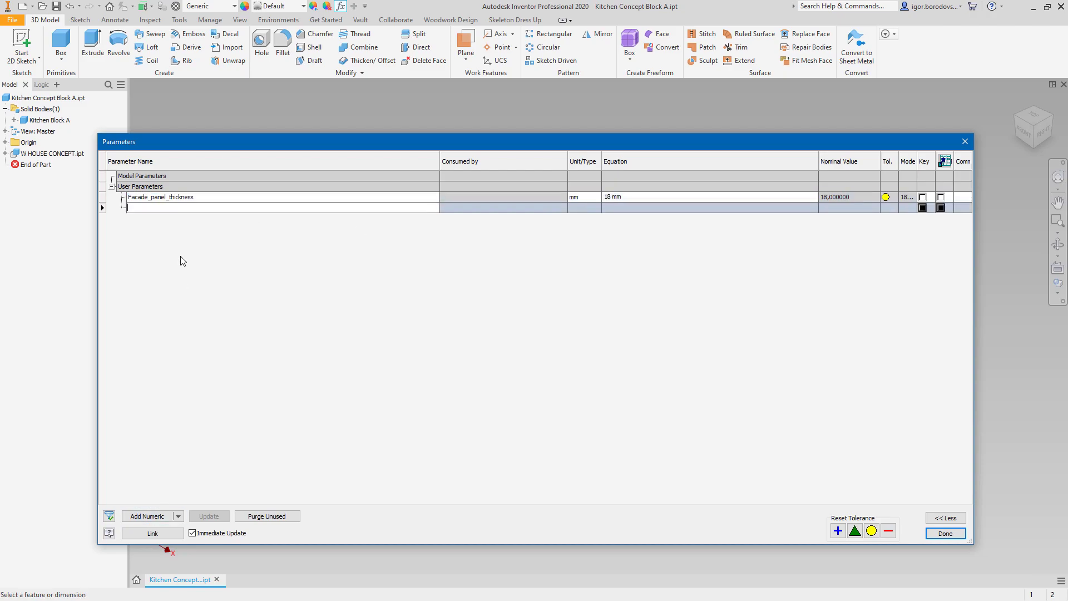
text(Shelf)
key(Return)
click(633, 207)
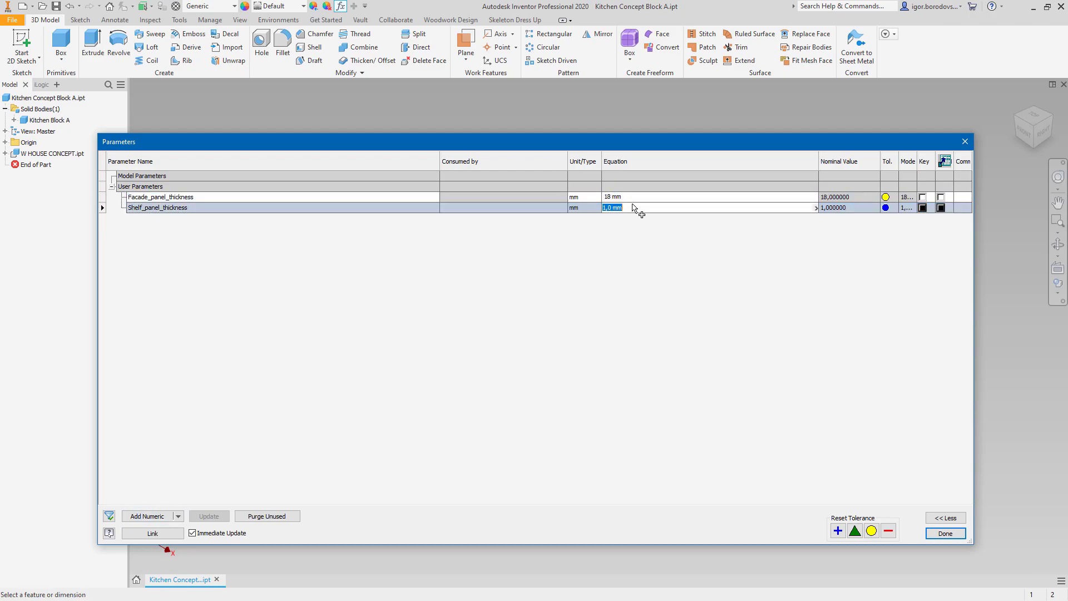
text(30)
key(Return)
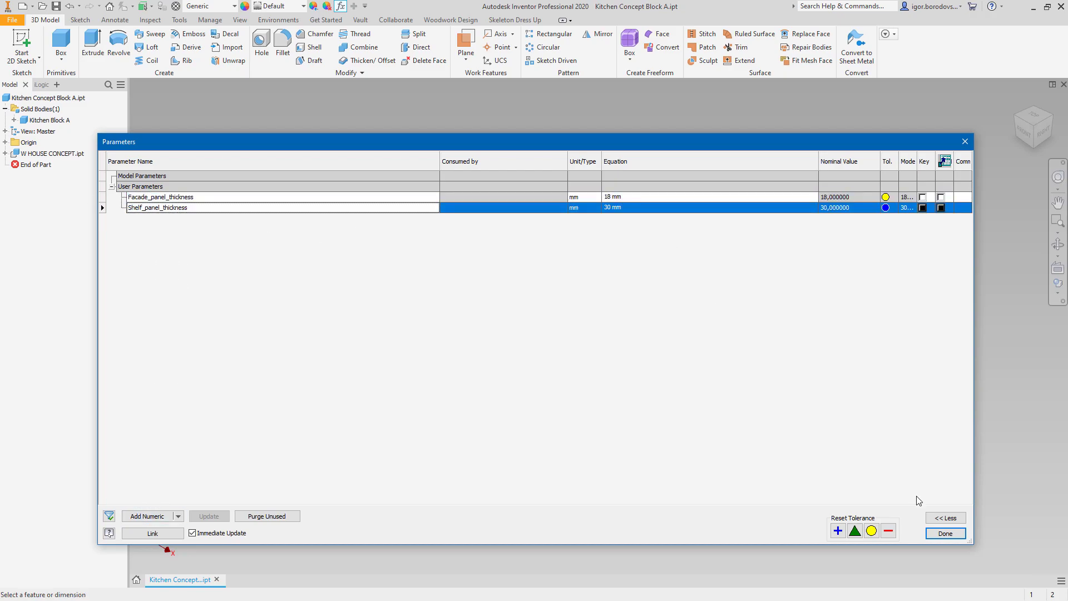
click(939, 537)
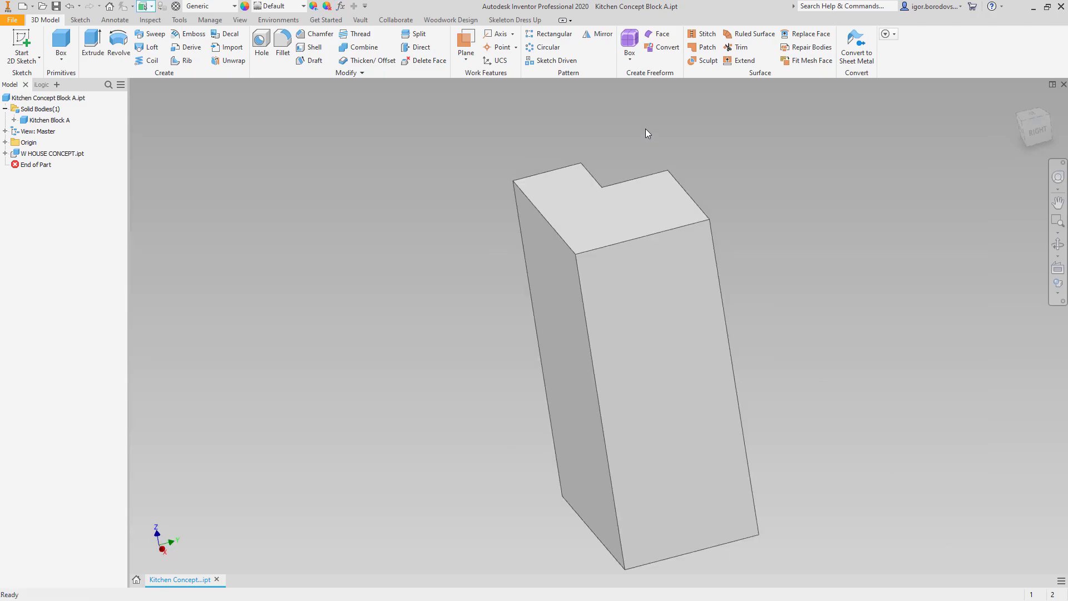
- Create a work plane offset from the block's narrow recessed back face, using the Facade_panel_thickness parameter as the distance
click(467, 43)
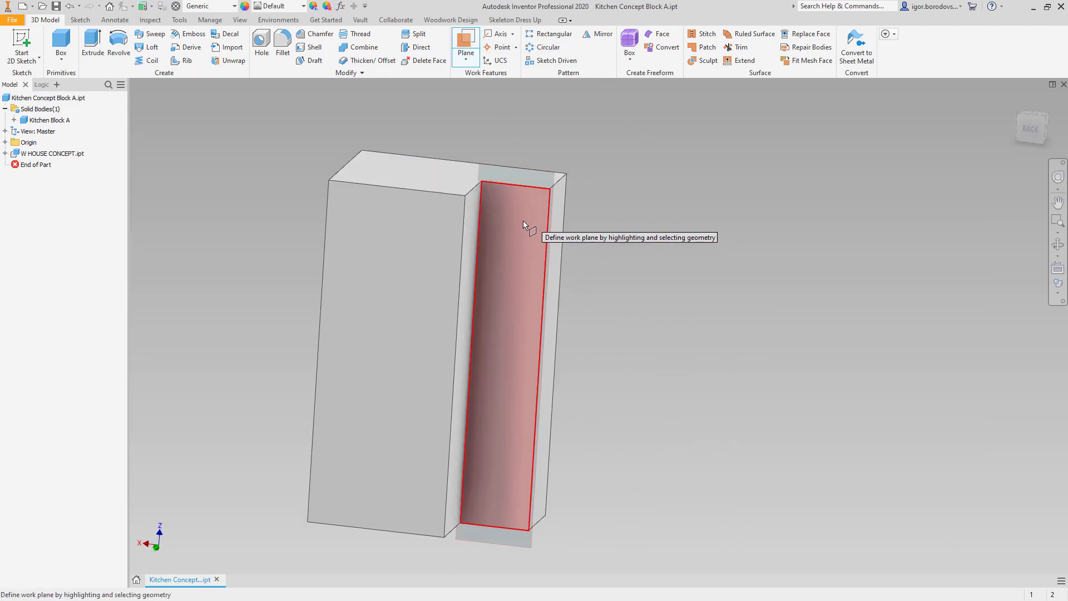
click(522, 238)
click(521, 236)
shift+middle_drag(528, 228, 669, 233)
click(547, 242)
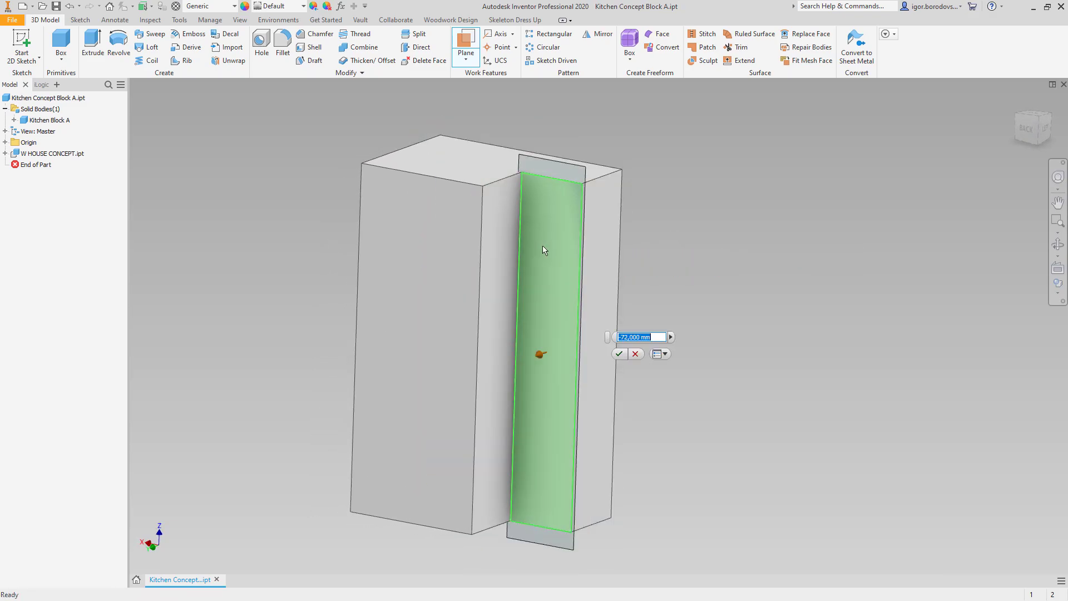
text(-)
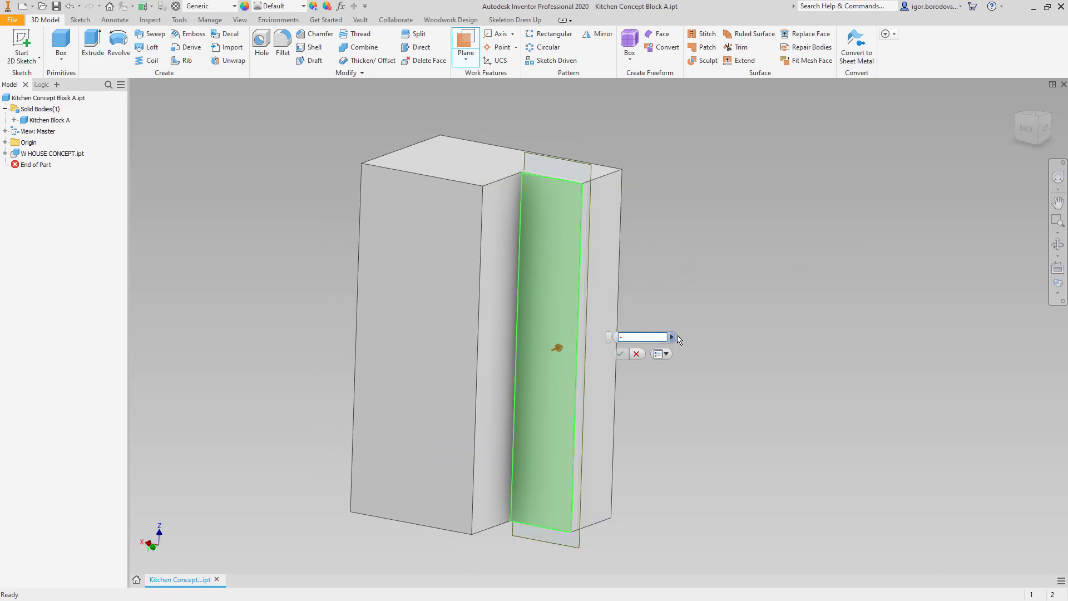
click(673, 337)
click(685, 363)
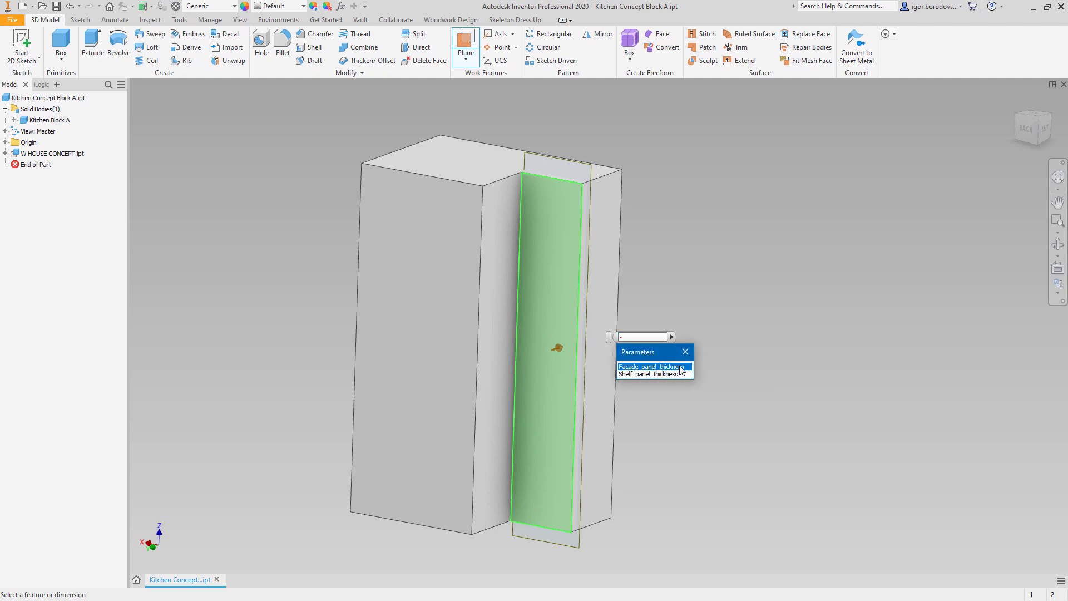
click(682, 368)
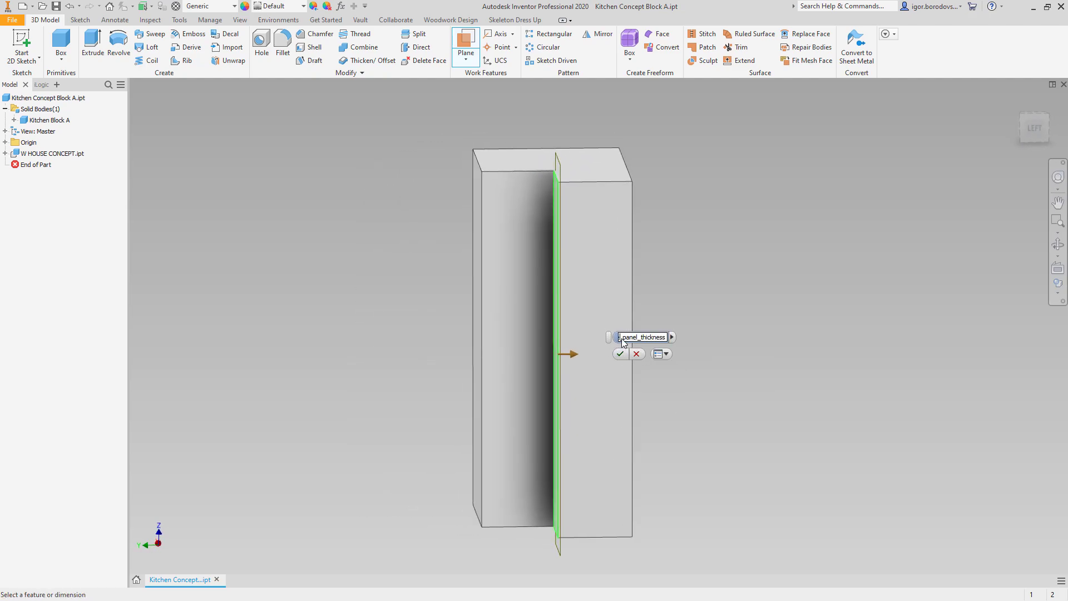
scroll(623, 350, down, 3)
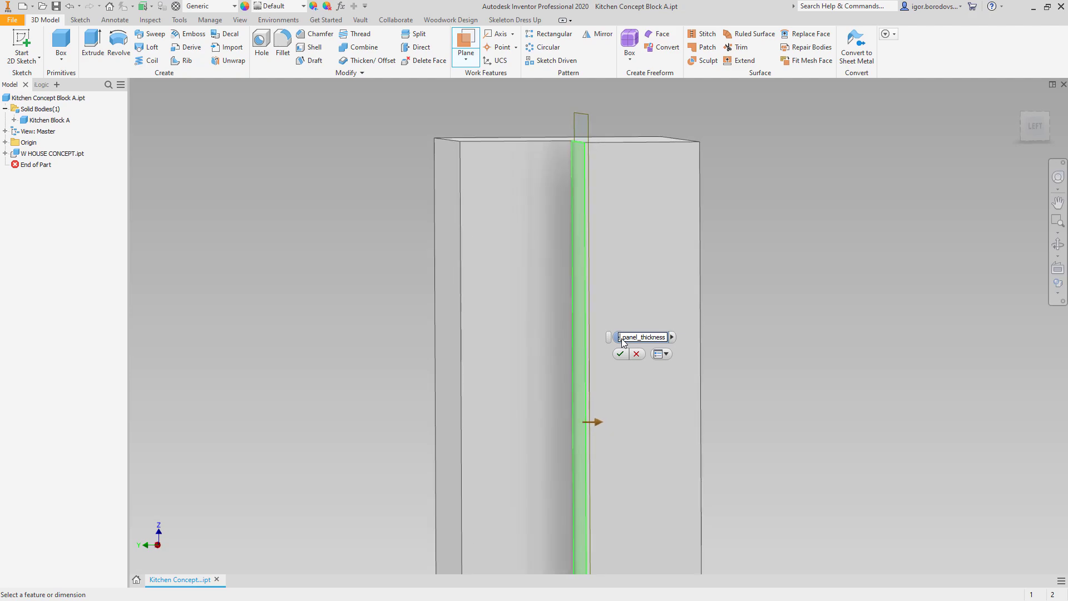
click(621, 354)
- Start a sketch on the block's large front face and turn its projected outline into construction lines
key(F6)
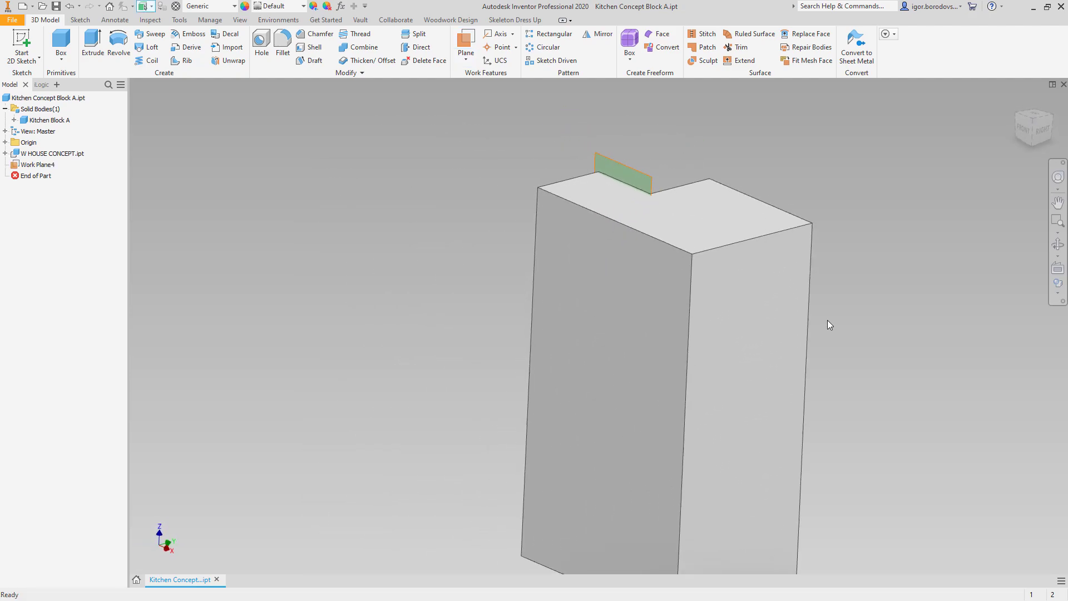
click(575, 346)
key(s)
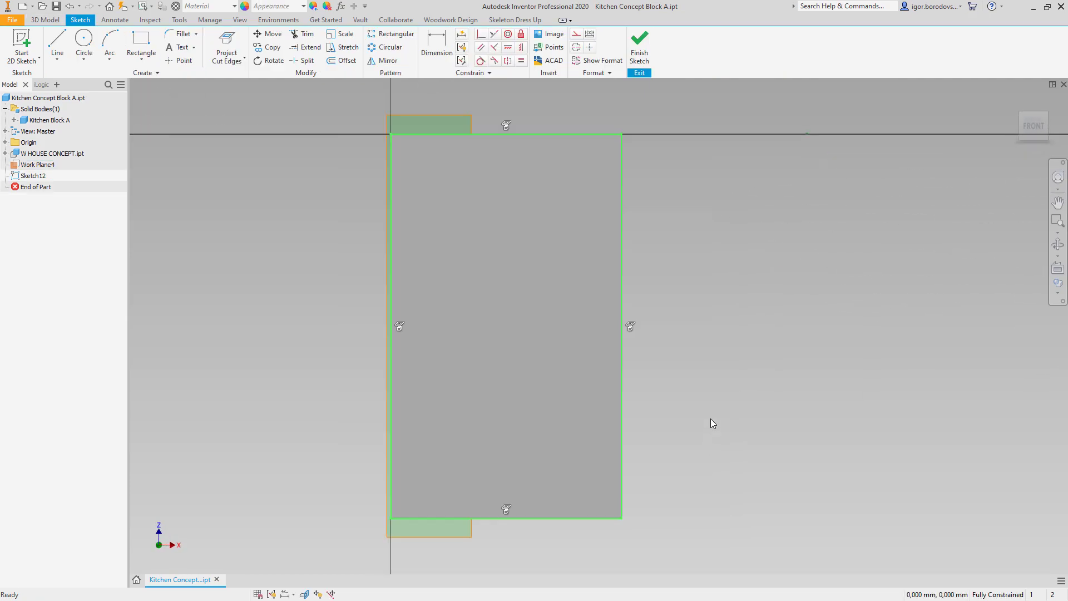
right_click(709, 383)
click(767, 382)
- Draw a rectangle 1200 mm wide and 1100 mm high in the front-face sketch, overlapping the block's side edge
right_click(768, 378)
click(806, 368)
click(532, 294)
text(1200)
key(Tab)
text(1100)
key(Return)
key(Escape)
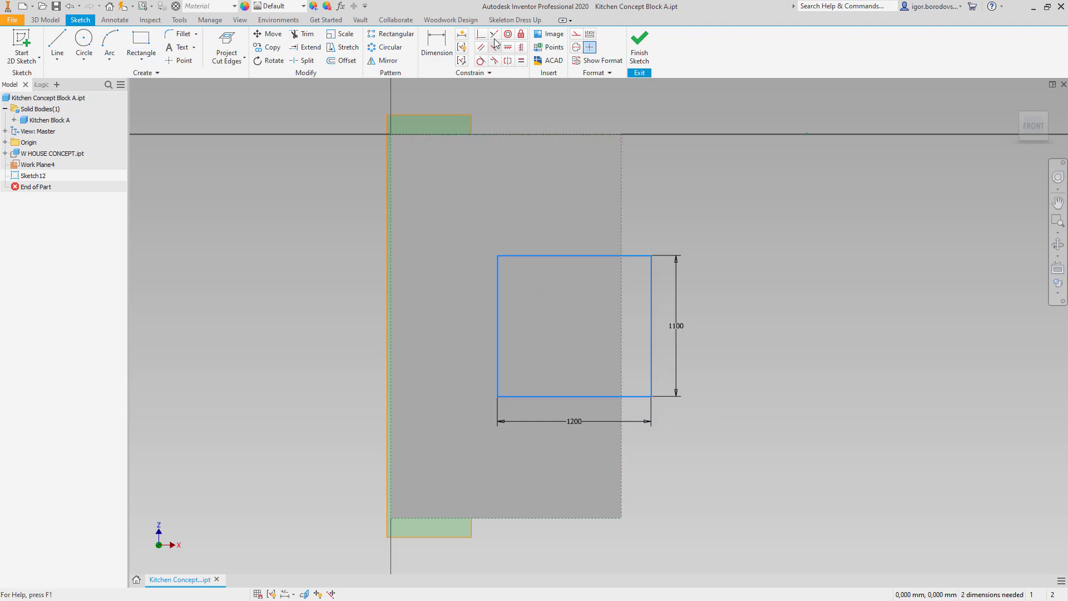
- Make the rectangle's side collinear with the block's side edge, dimension its lower edge 850 mm above the block's base, and finish the sketch
click(622, 327)
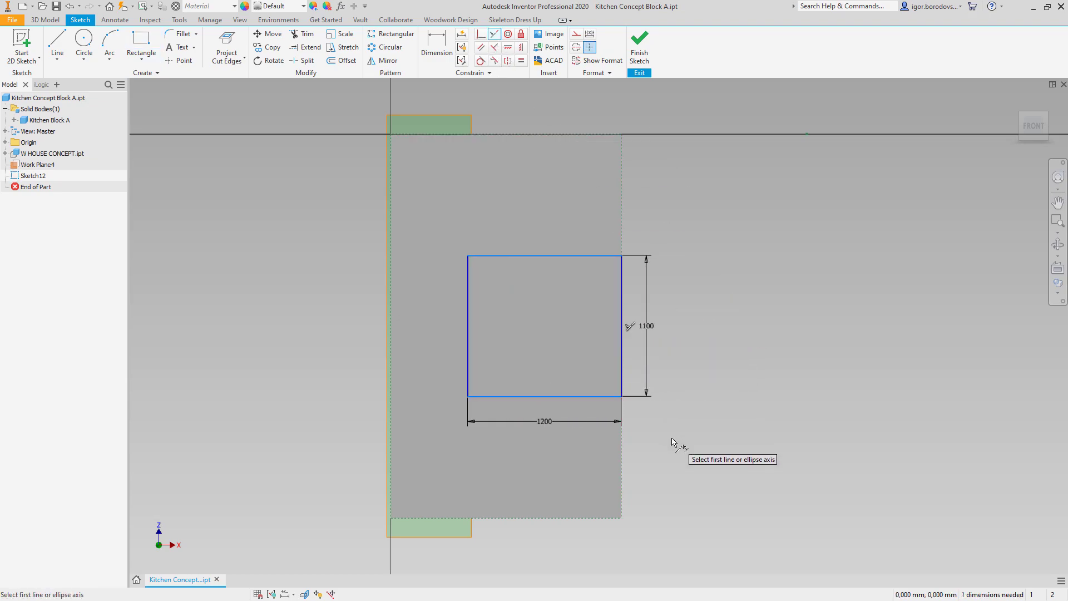
click(587, 396)
click(600, 518)
click(648, 482)
text(850)
key(Return)
click(639, 44)
- Extrude the rectangle as a cut into the block up to the offset work plane, forming an open niche
key(e)
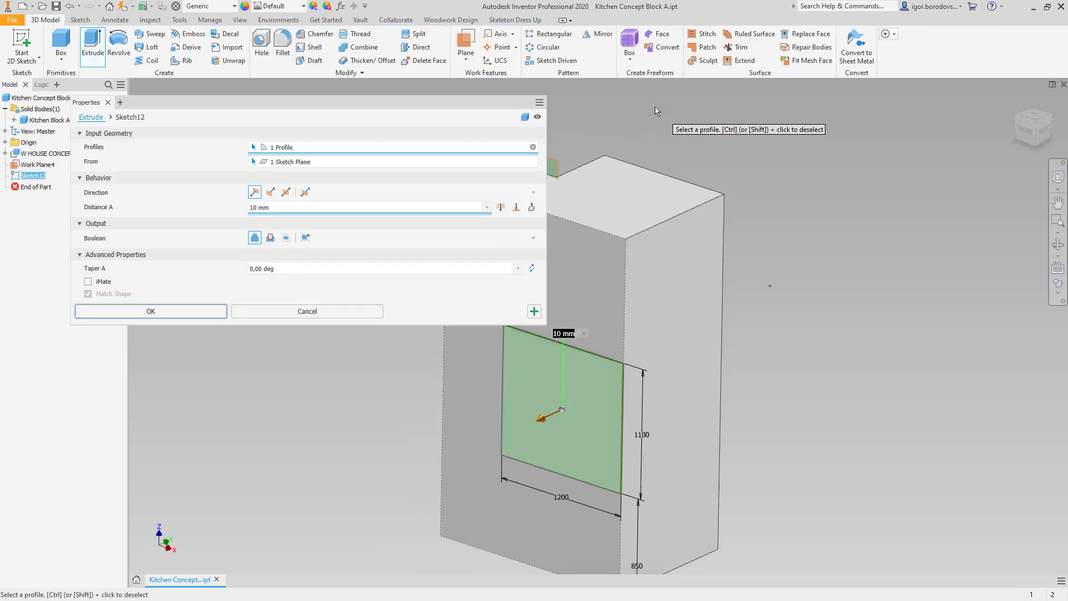
click(271, 238)
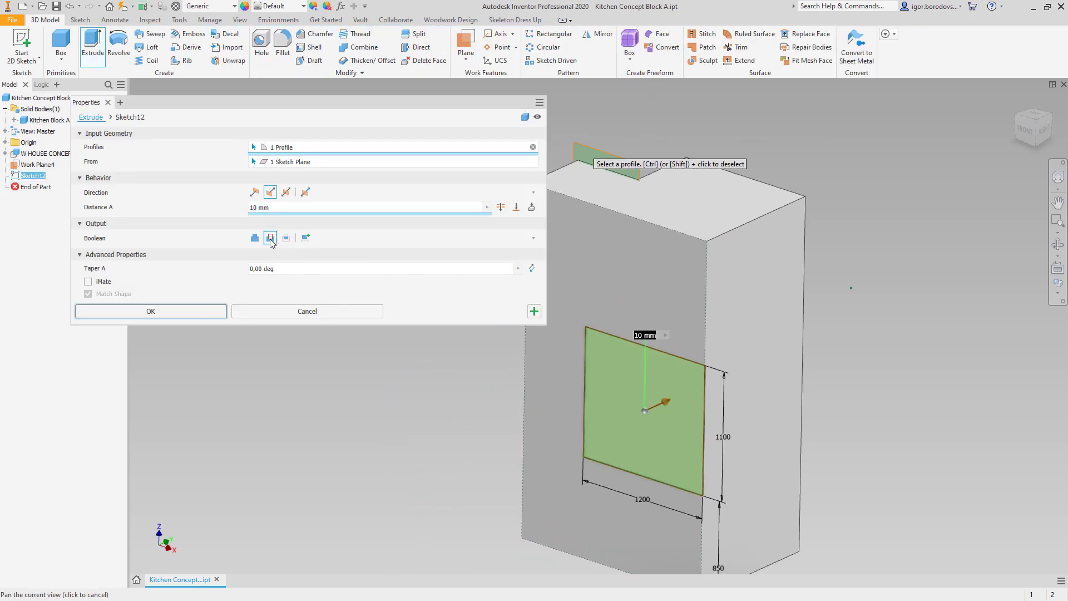
click(520, 209)
click(608, 161)
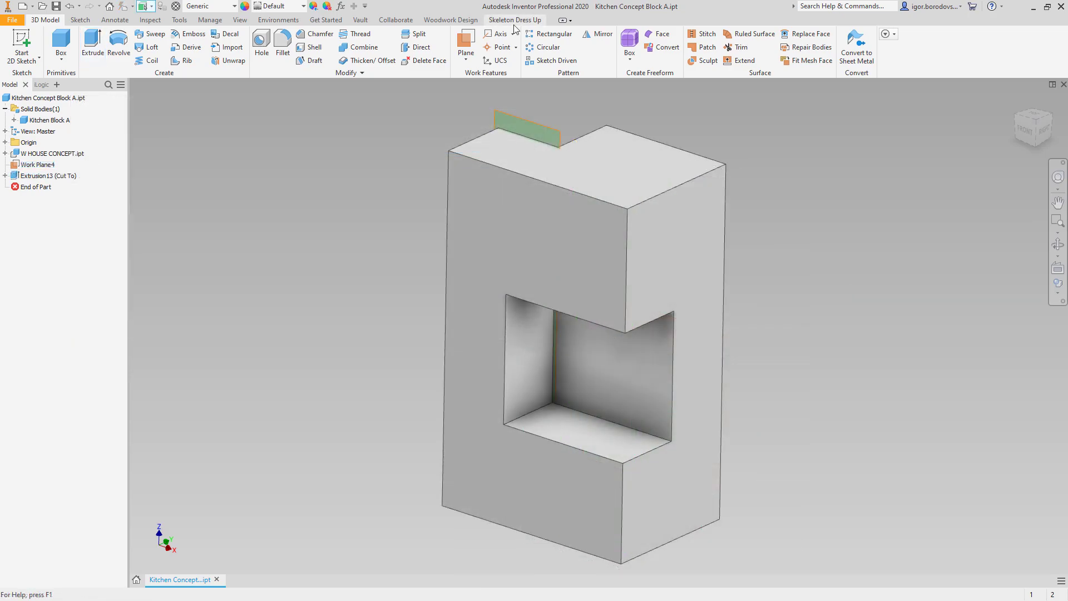
- Dress up Kitchen Block A with a panel on the offset work plane, thickened outward using Facade_panel_thickness
click(514, 20)
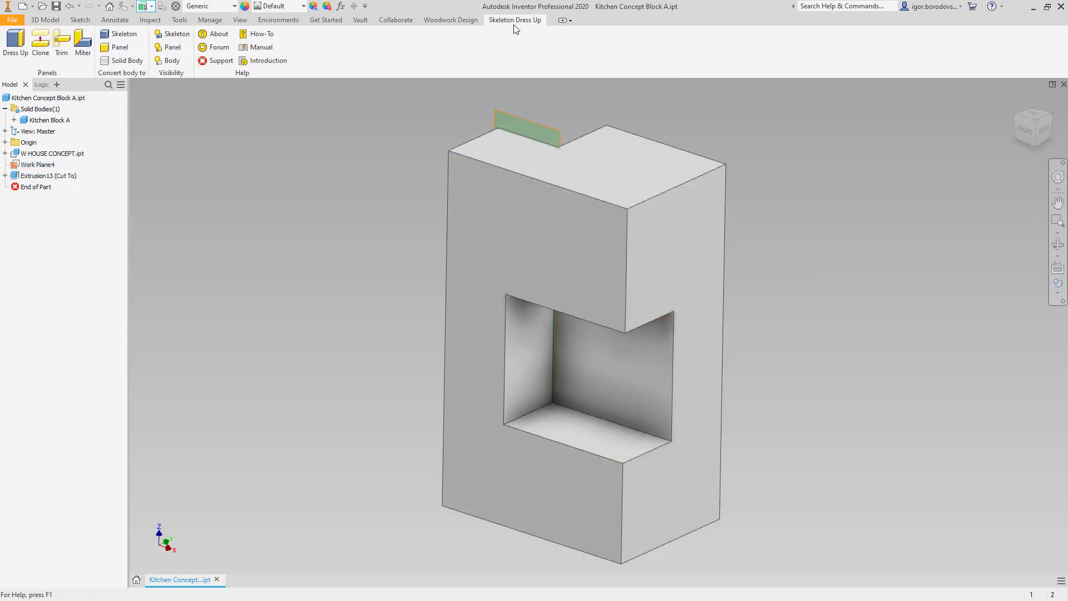
click(23, 53)
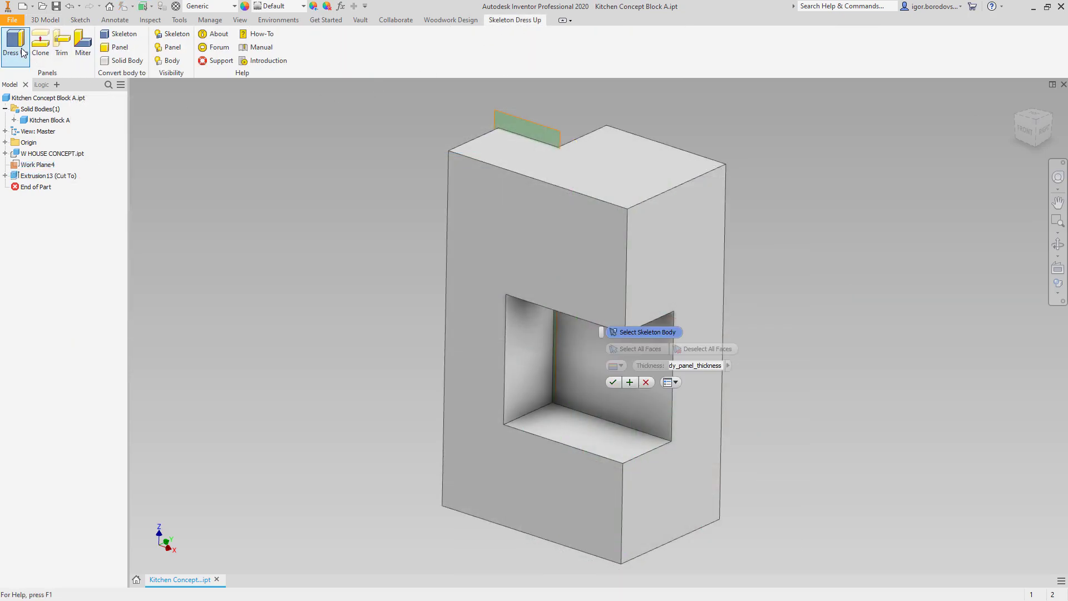
click(469, 202)
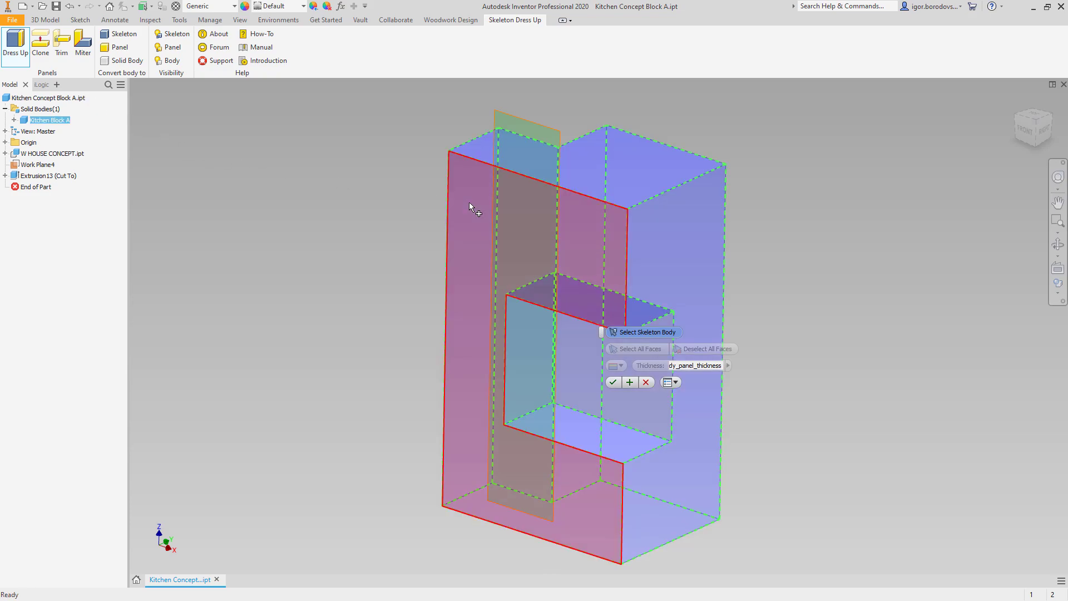
click(533, 123)
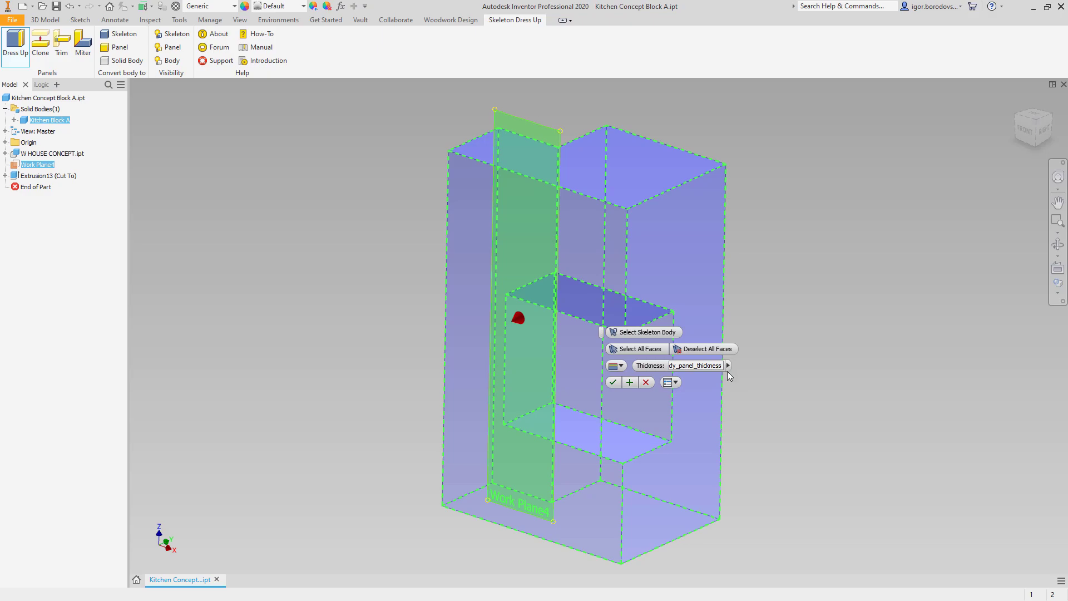
click(744, 392)
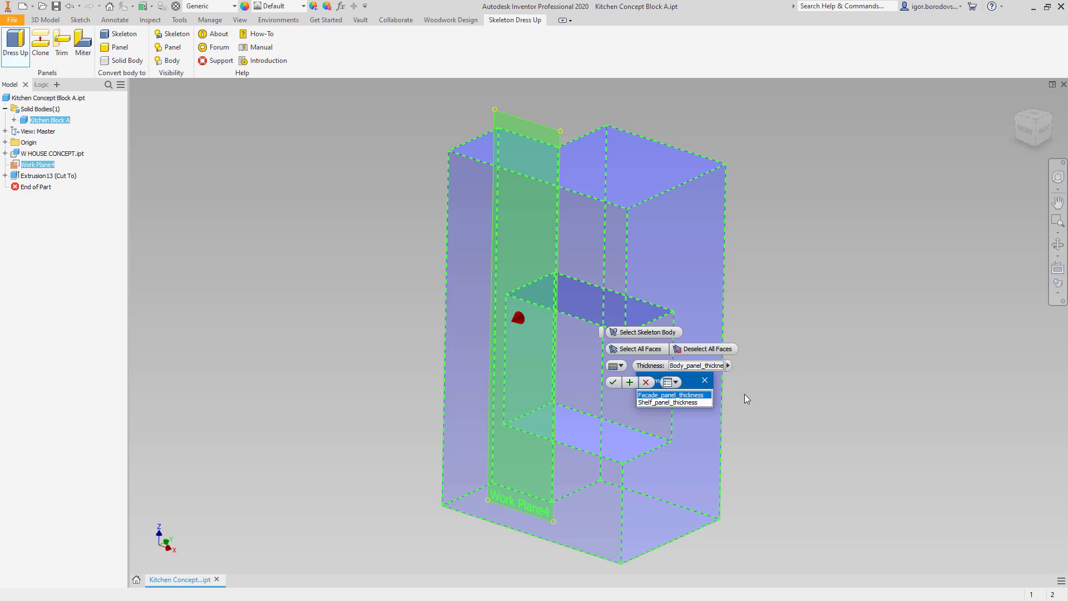
click(699, 396)
click(633, 382)
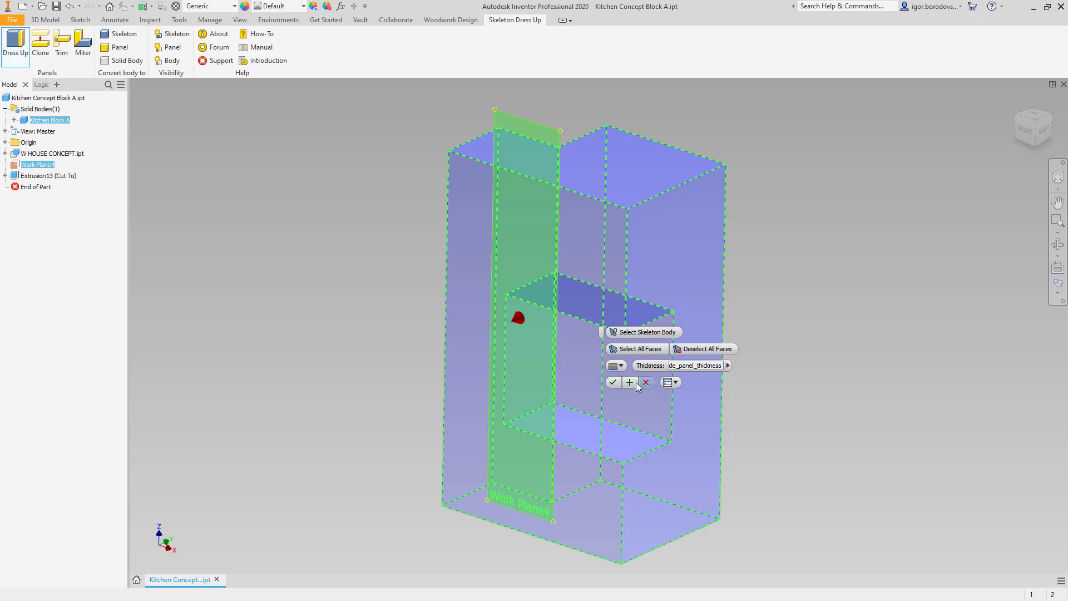
click(621, 367)
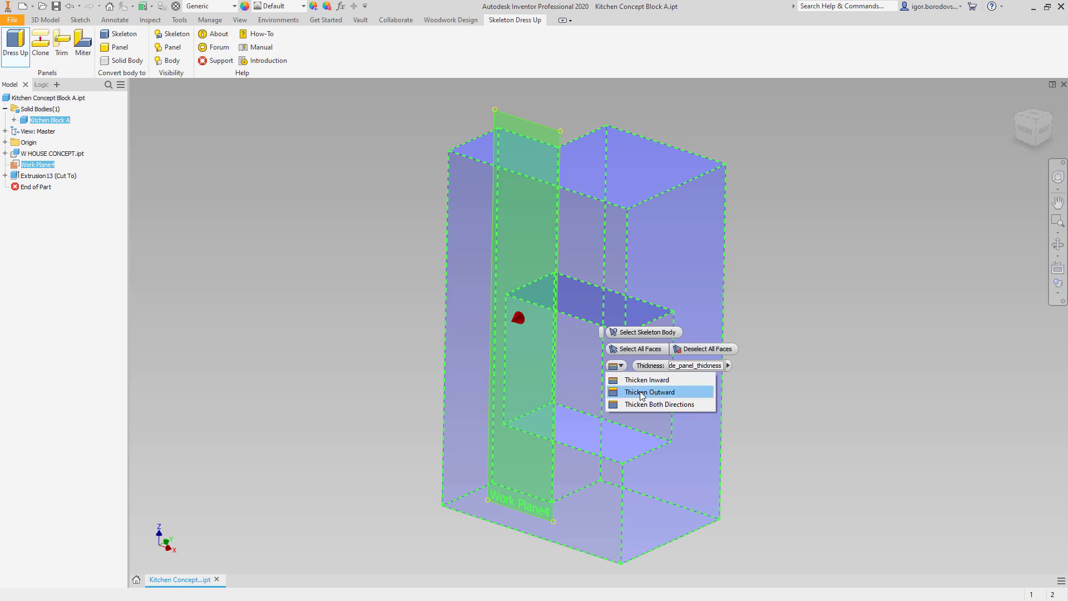
click(641, 393)
click(630, 384)
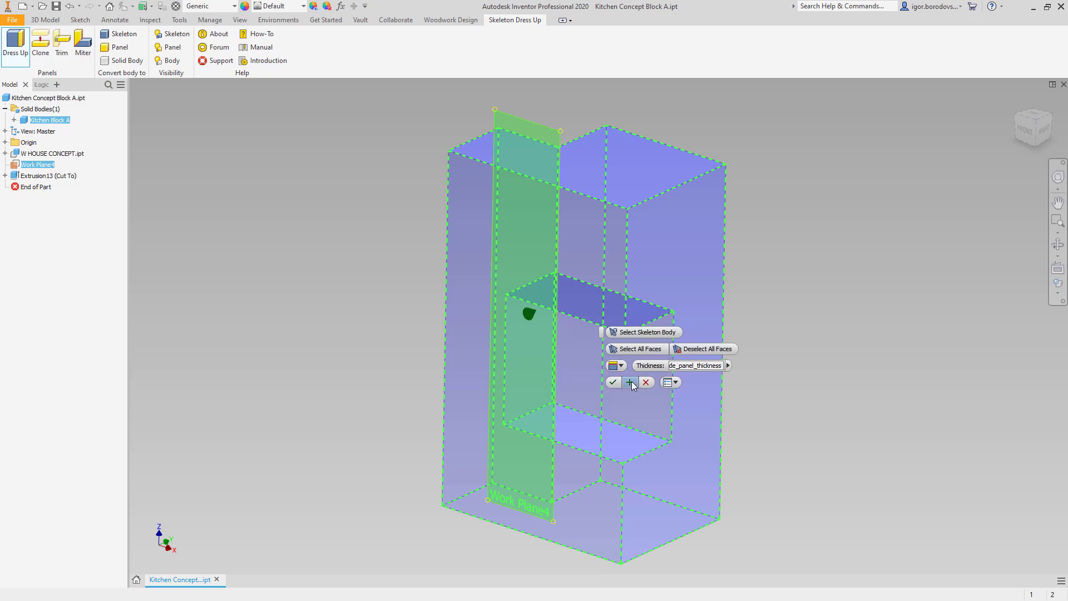
- Dress up the block's top, bottom and three vertical side faces with panels thickened inward using Facade_panel_thickness
click(621, 158)
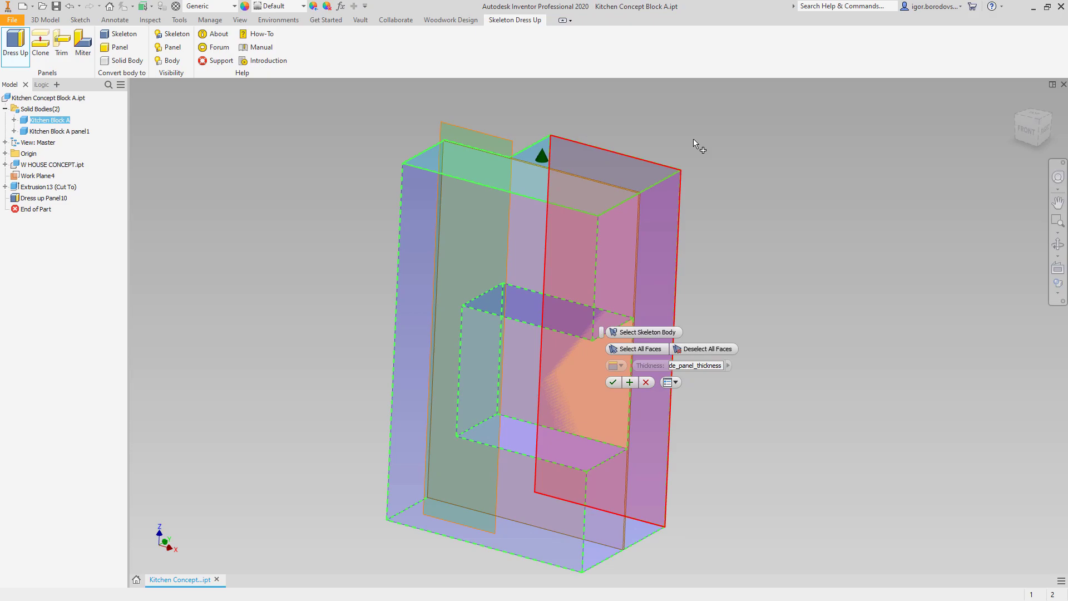
middle_drag(816, 149, 703, 153)
click(538, 378)
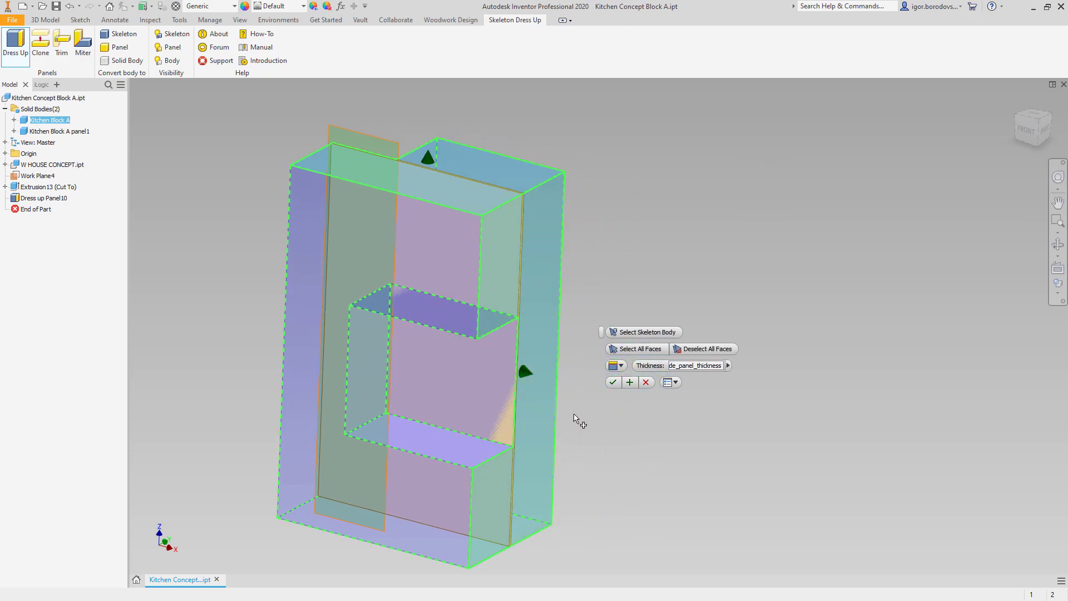
shift+middle_drag(575, 419, 565, 537)
click(547, 501)
middle_drag(680, 393, 577, 398)
click(625, 366)
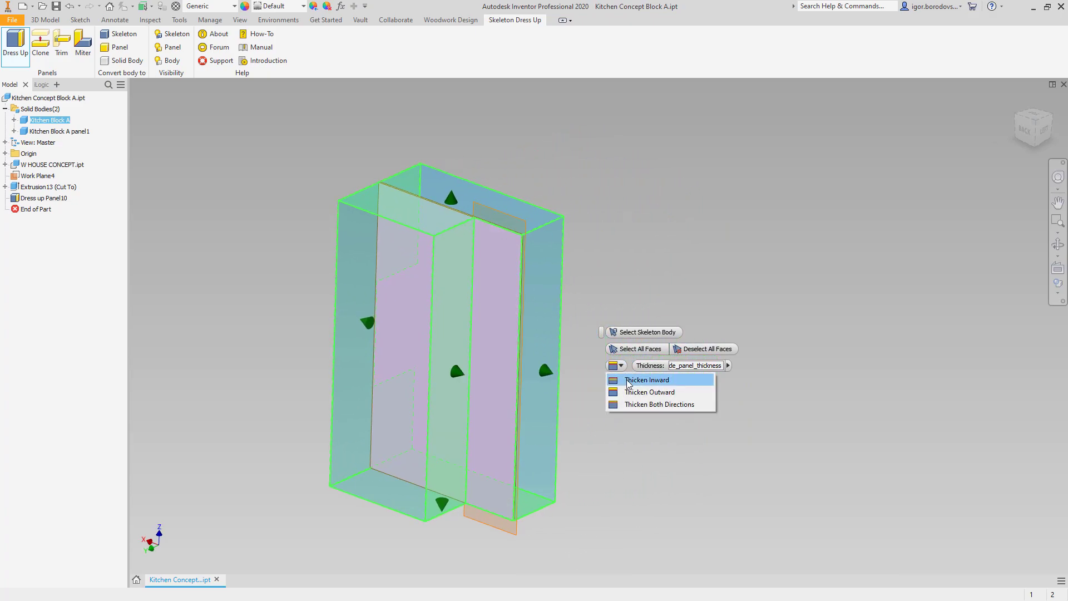
click(628, 379)
click(630, 383)
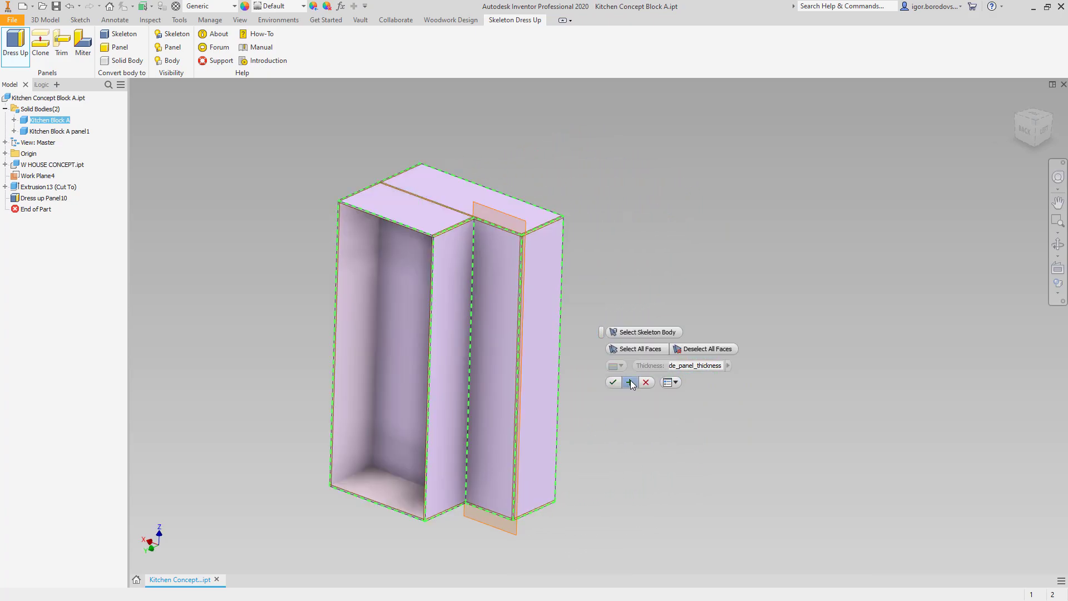
- Dress up the block's large front and rear faces with inward panels, adding 2 to the panel thickness parameter
click(398, 338)
shift+middle_drag(399, 339, 474, 219)
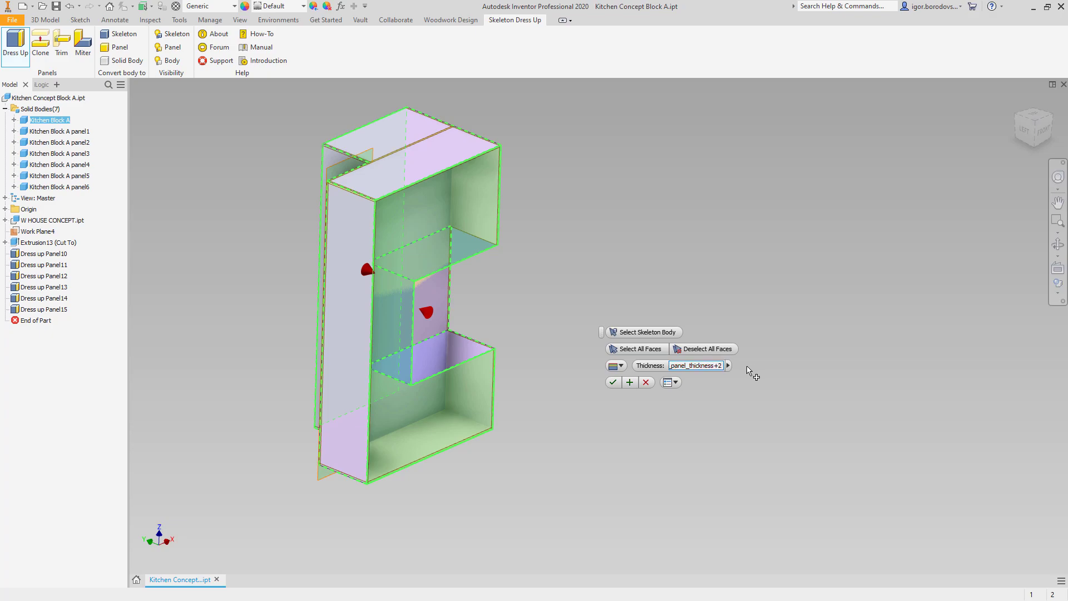
click(629, 382)
key(F6)
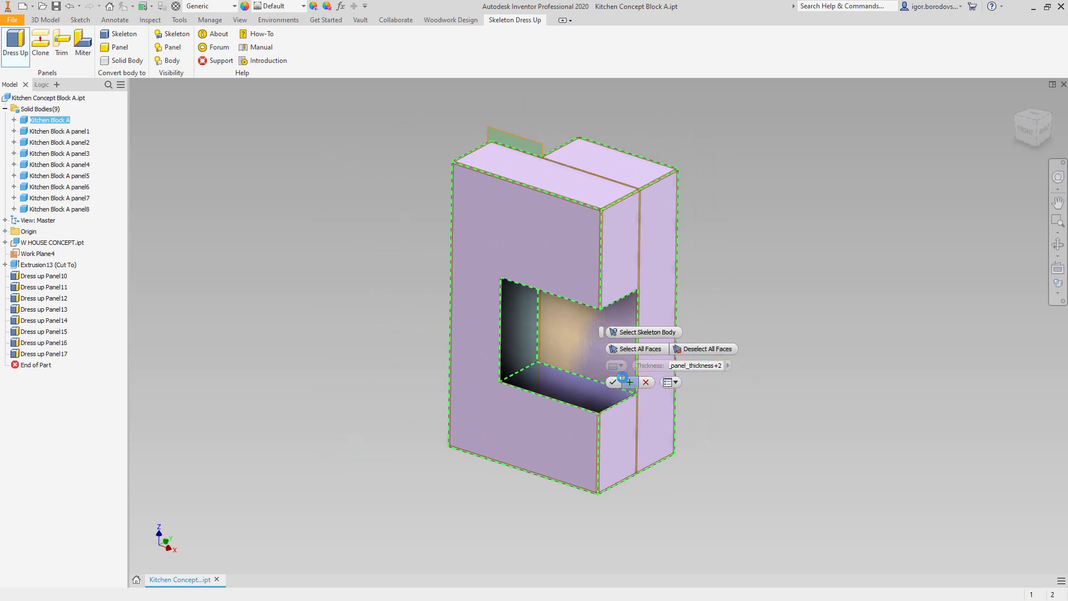
- Dress up the niche's four inner faces with panels thickened outward using Shelf_panel_thickness, and finish the Dress Up command
click(519, 378)
click(549, 341)
shift+middle_drag(549, 342, 541, 318)
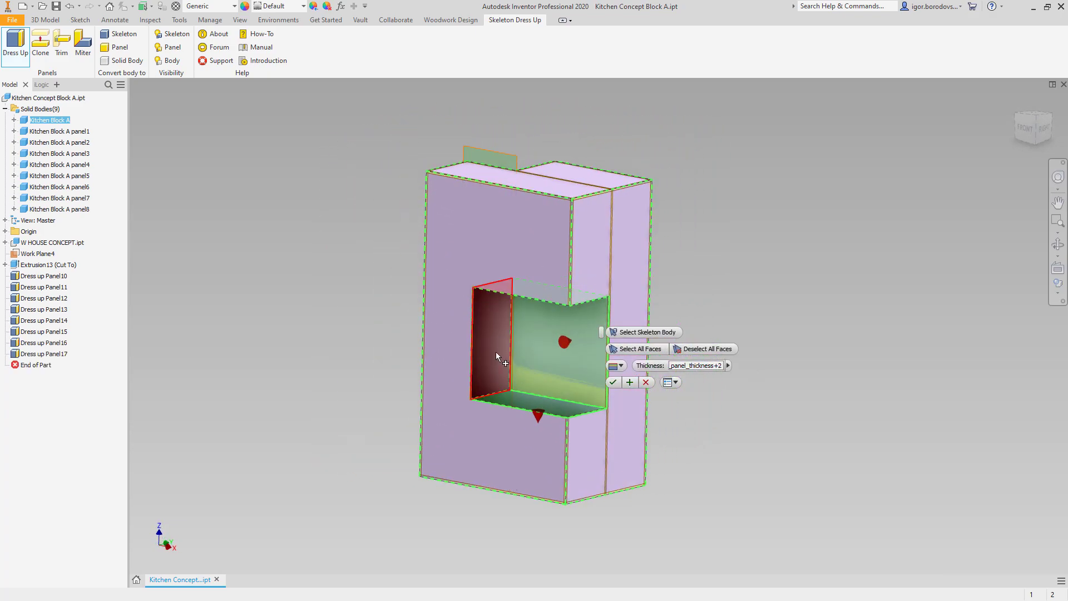
click(496, 353)
shift+middle_drag(545, 435, 551, 356)
click(553, 336)
click(620, 366)
click(626, 384)
key(F6)
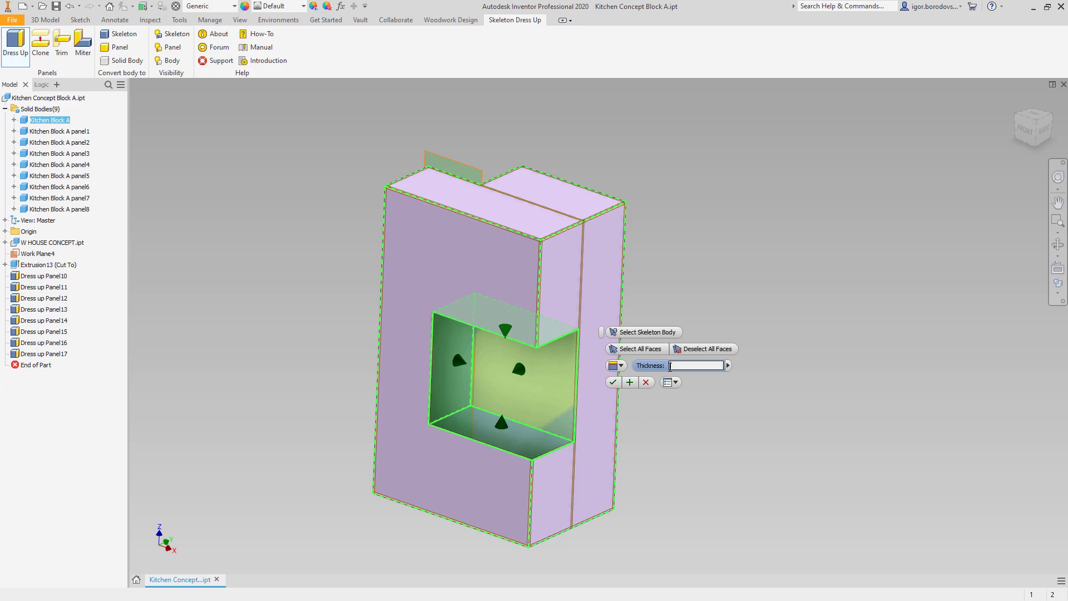
click(728, 366)
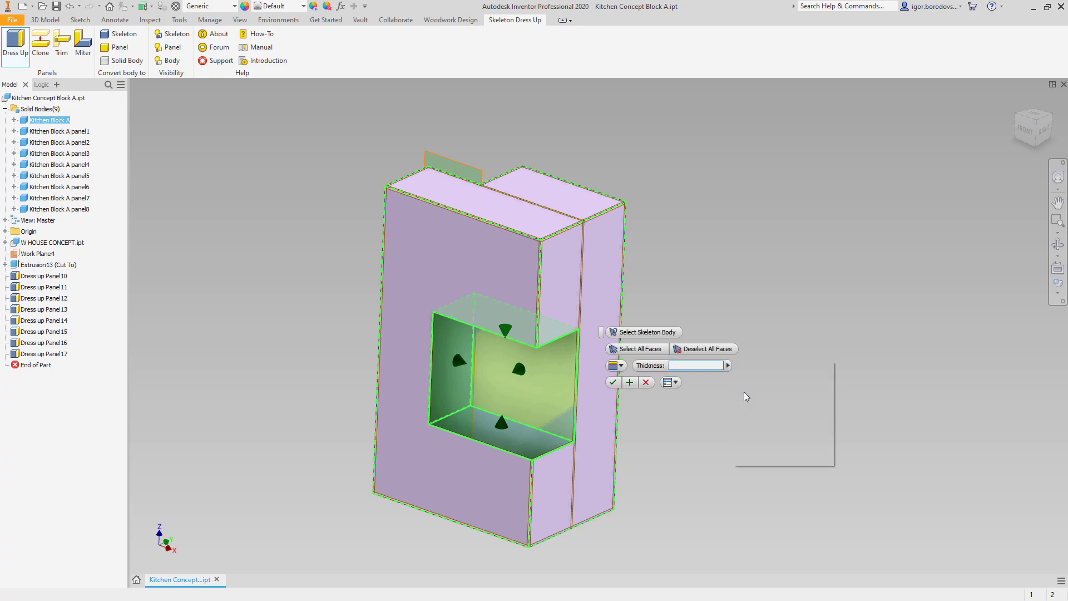
click(745, 394)
click(698, 402)
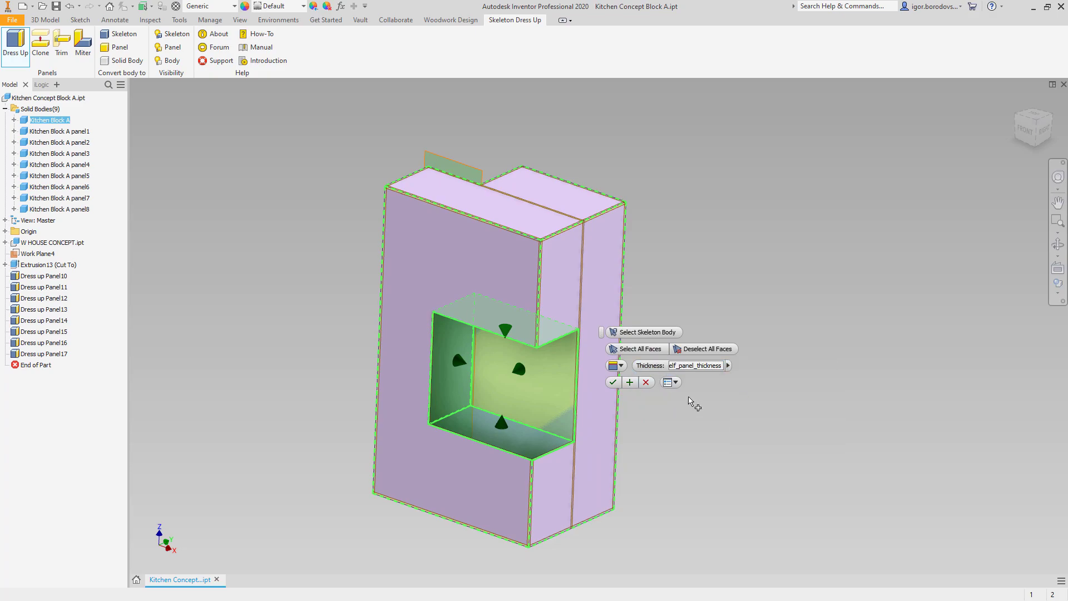
click(612, 383)
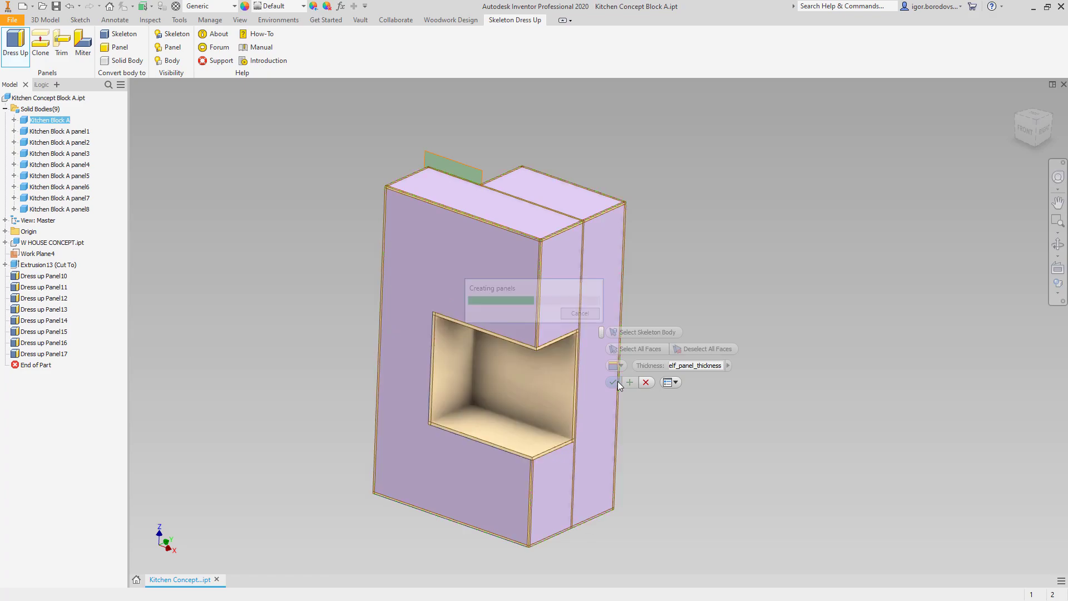
- Hide every solid body except the Kitchen Block A skeleton
right_click(67, 123)
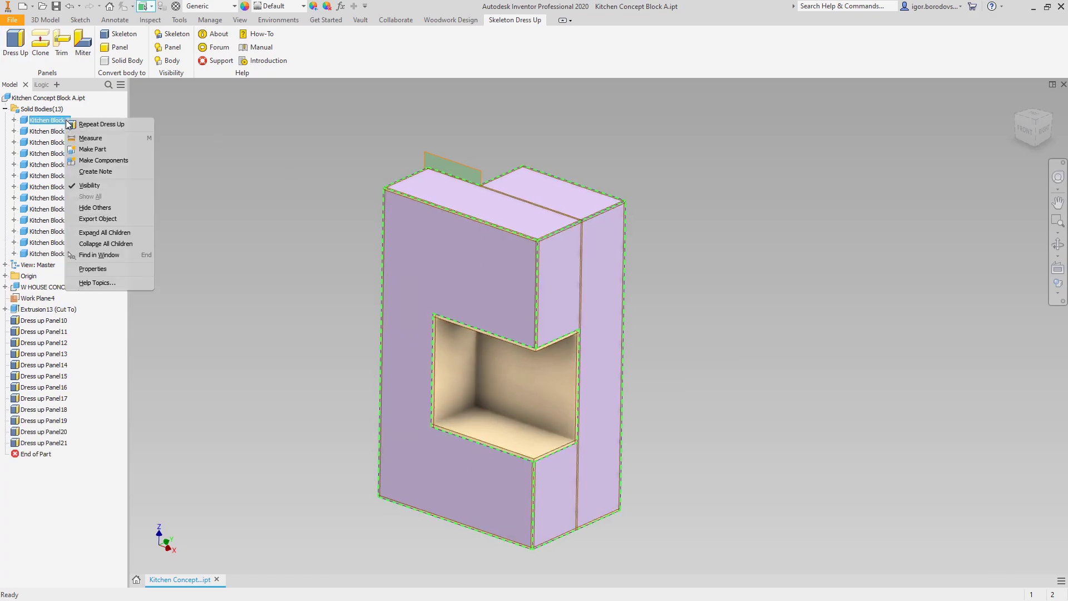
click(85, 209)
shift+middle_drag(245, 209, 826, 344)
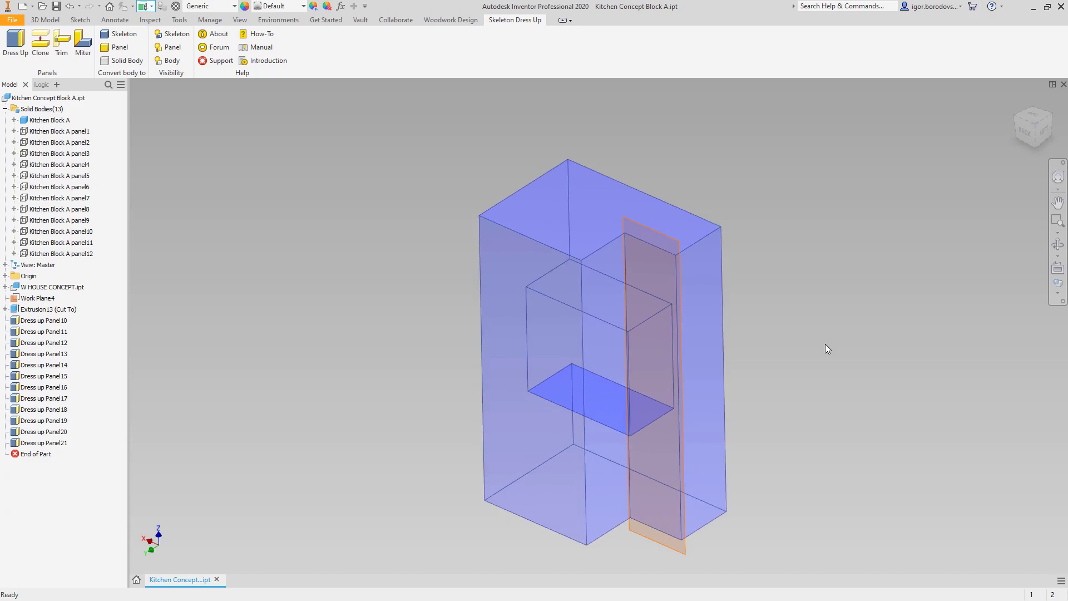
- Create a work plane along the niche's inner side and another midway between that plane and the block's niche-side end face
key(bracketright)
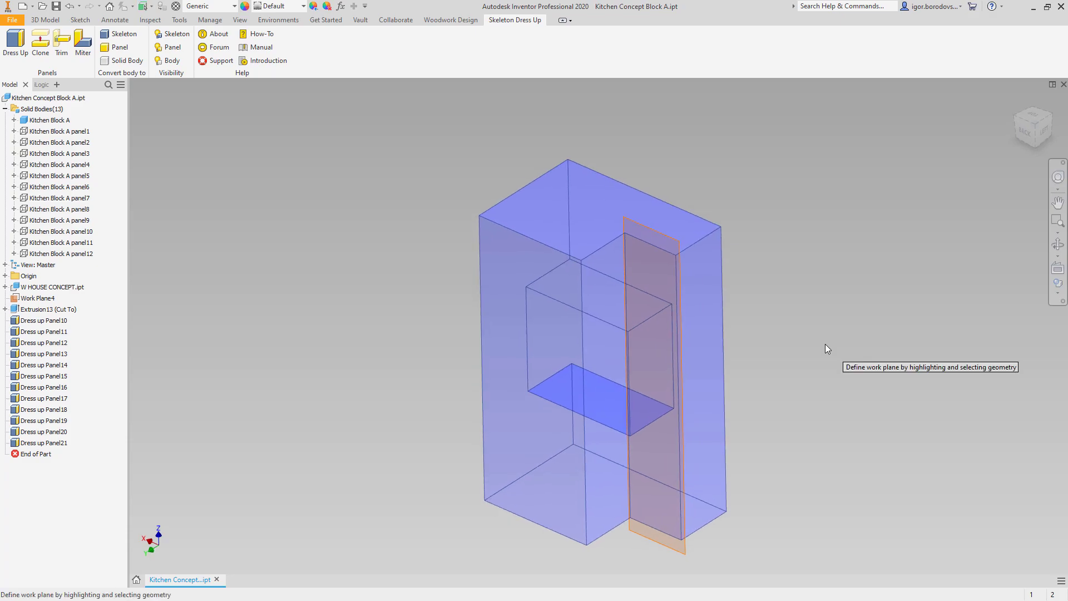
click(590, 434)
click(627, 426)
key(bracketright)
click(671, 196)
shift+middle_drag(695, 167, 835, 161)
click(443, 286)
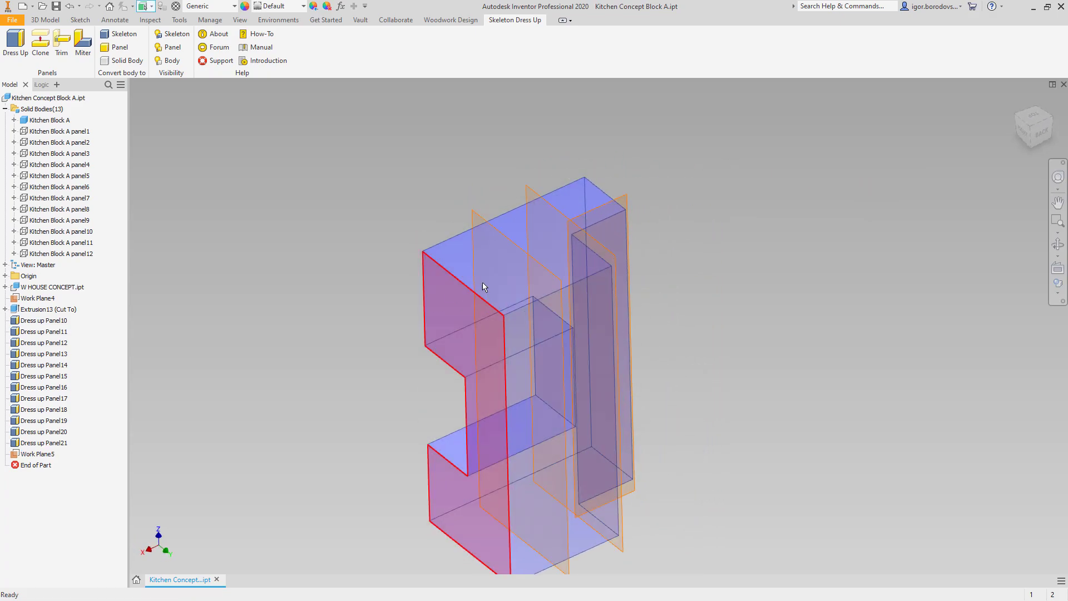
shift+middle_drag(532, 275, 747, 261)
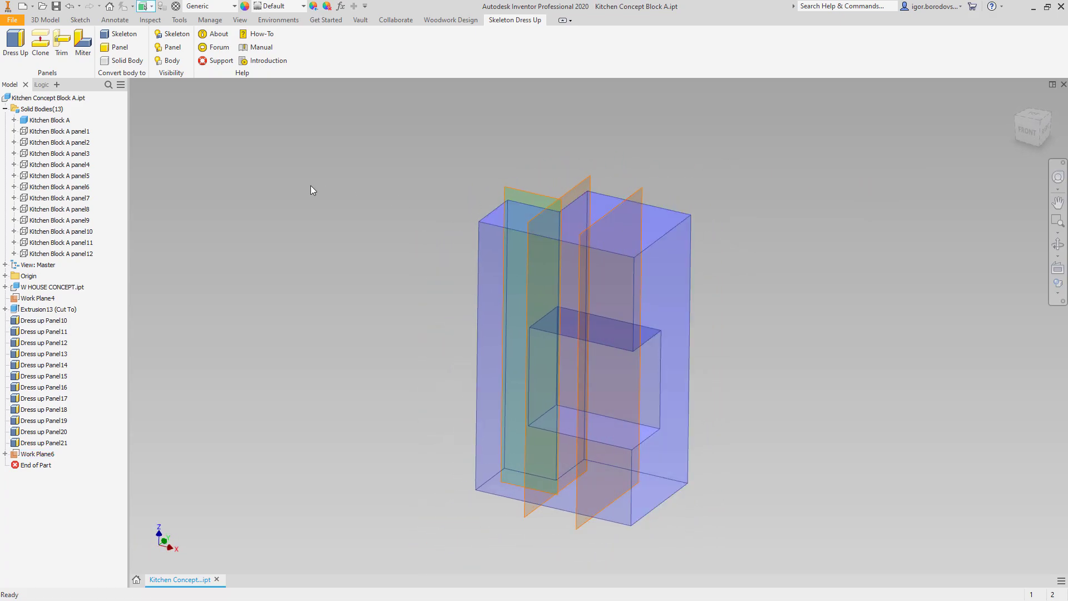
- Show panel1 and dress up the work plane along the niche's inner side with a panel using Facade_panel_thickness
right_click(74, 135)
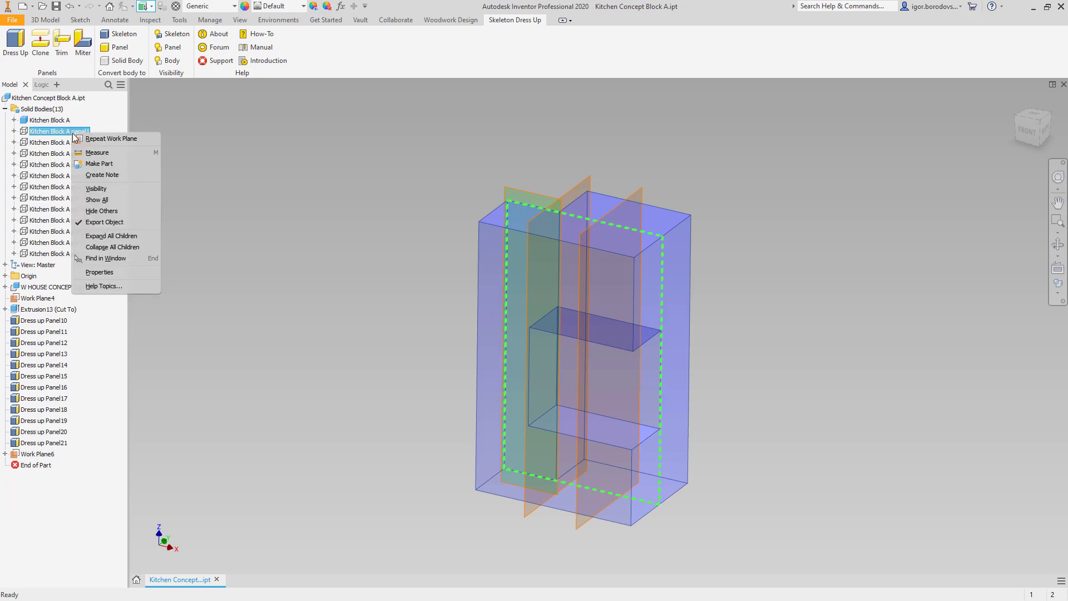
click(93, 189)
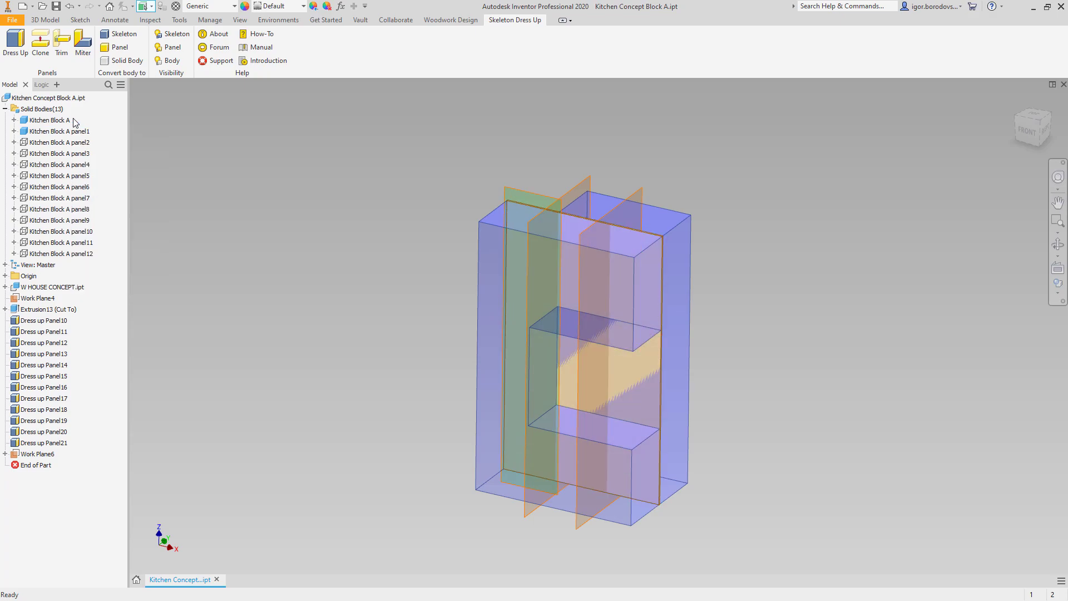
click(22, 51)
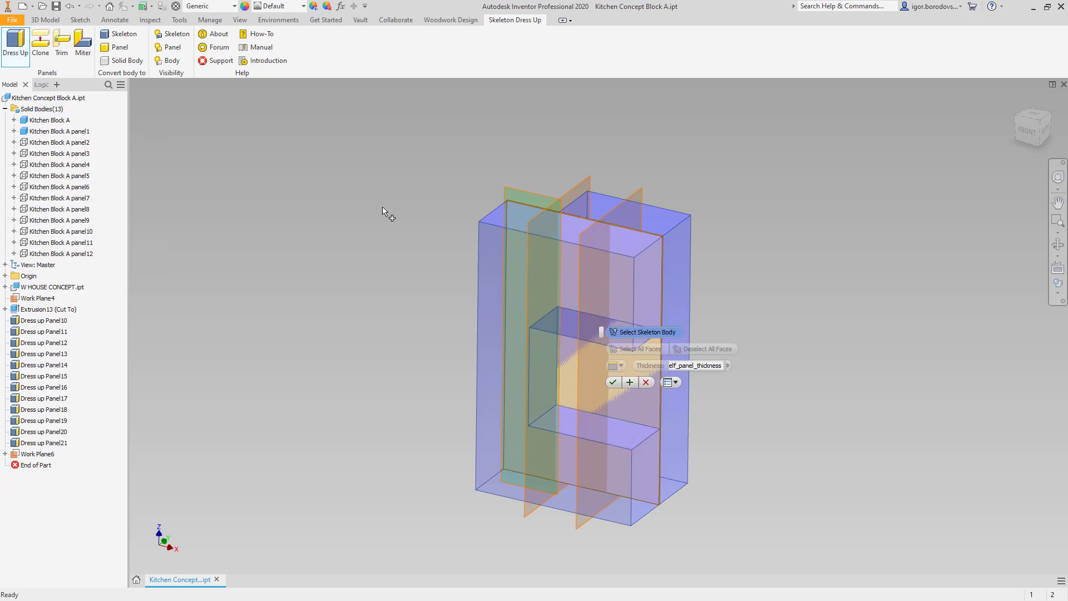
click(496, 253)
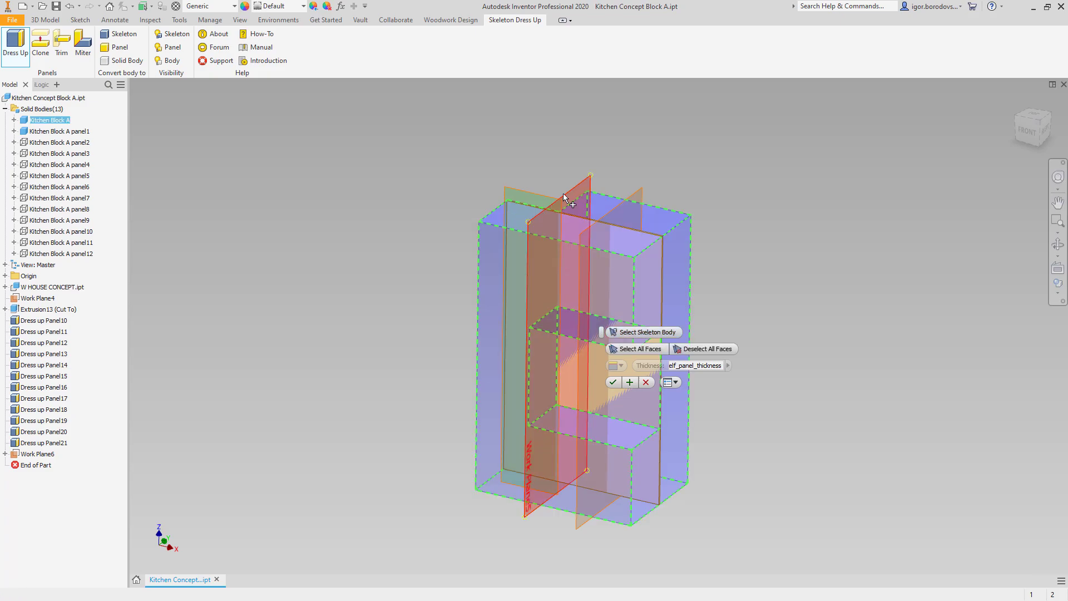
click(559, 333)
click(622, 366)
click(627, 390)
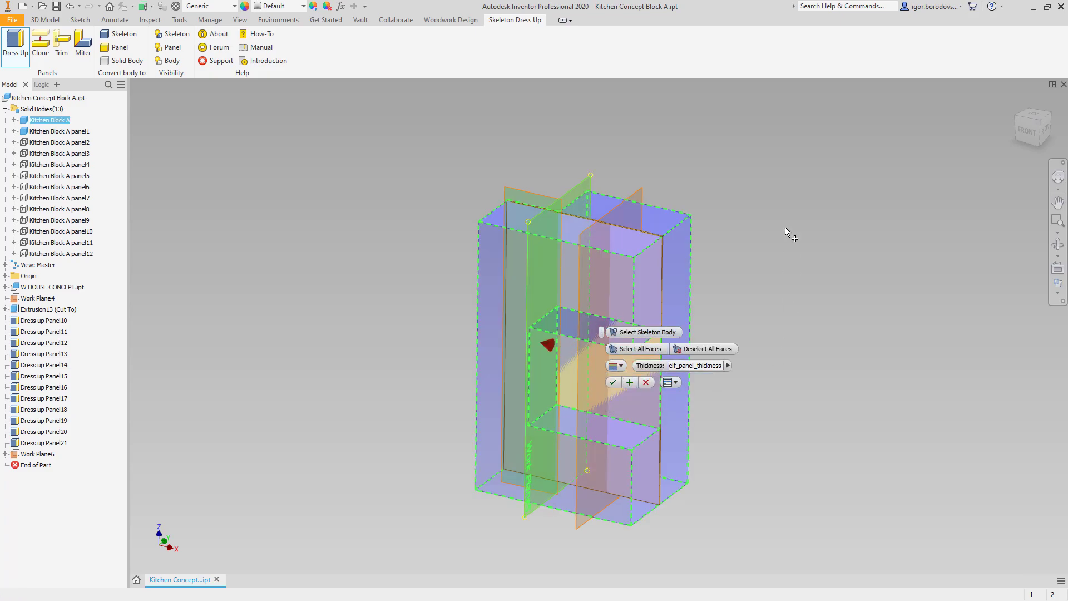
middle_drag(824, 228, 786, 228)
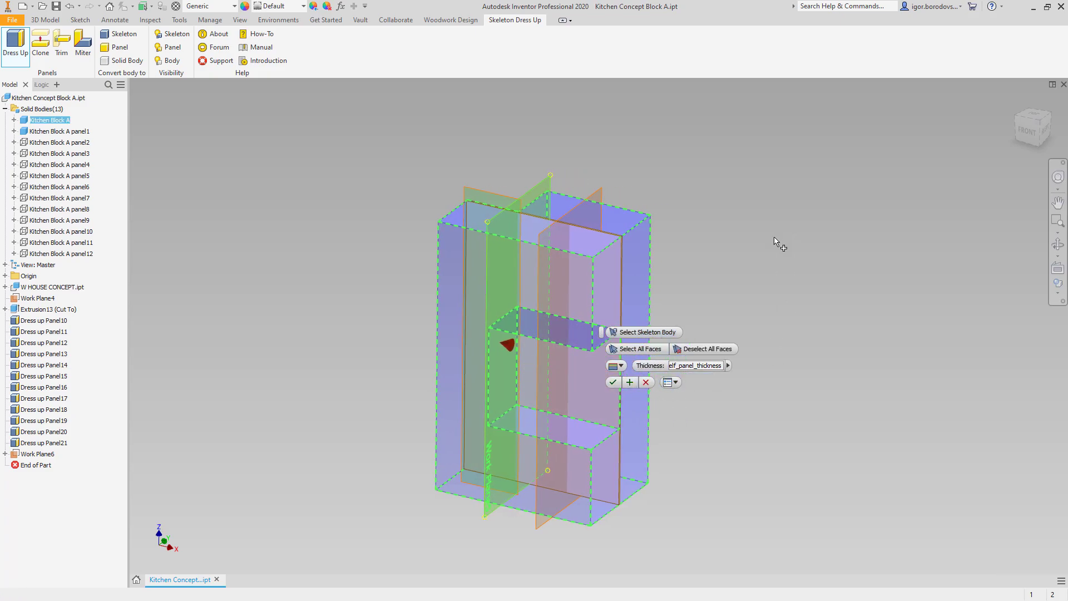
click(728, 365)
click(748, 434)
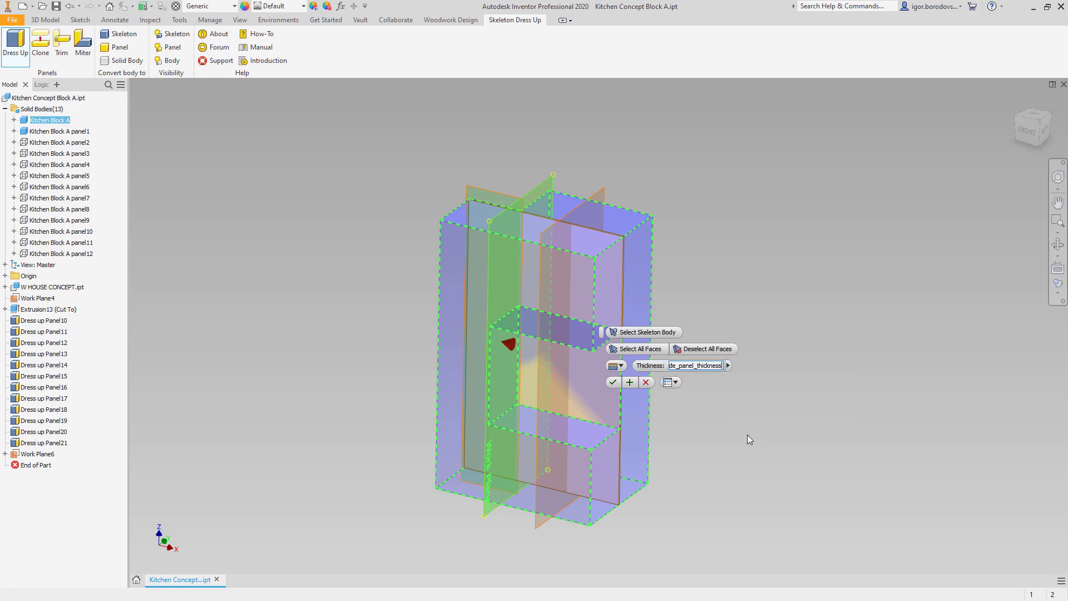
click(630, 382)
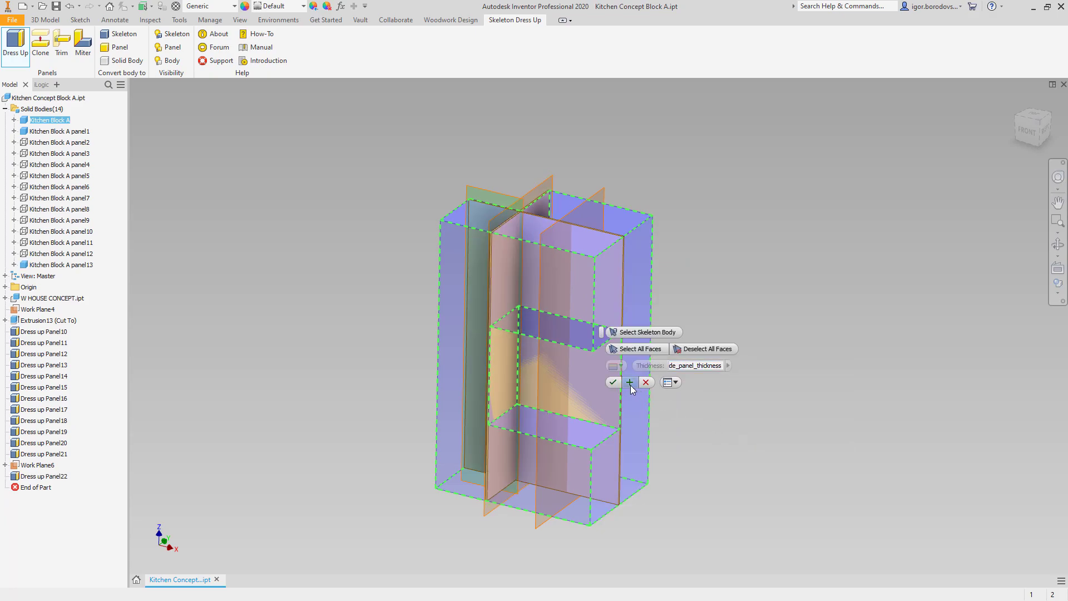
- Dress up the midway work plane with a Facade_panel_thickness panel, change its thickness direction, and finish the Dress Up command
scroll(633, 389, down, 2)
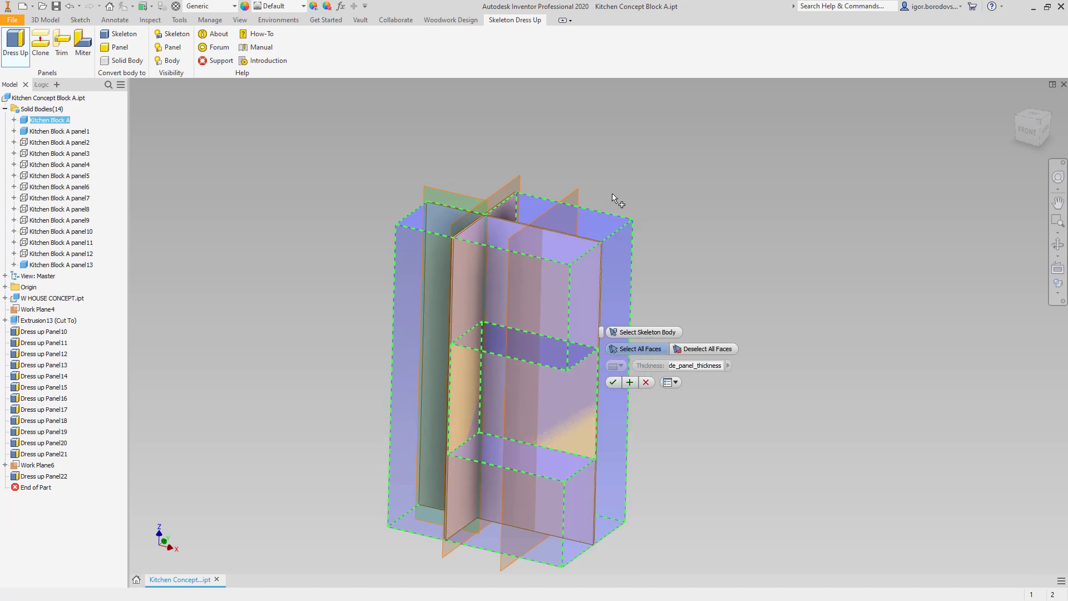
click(579, 190)
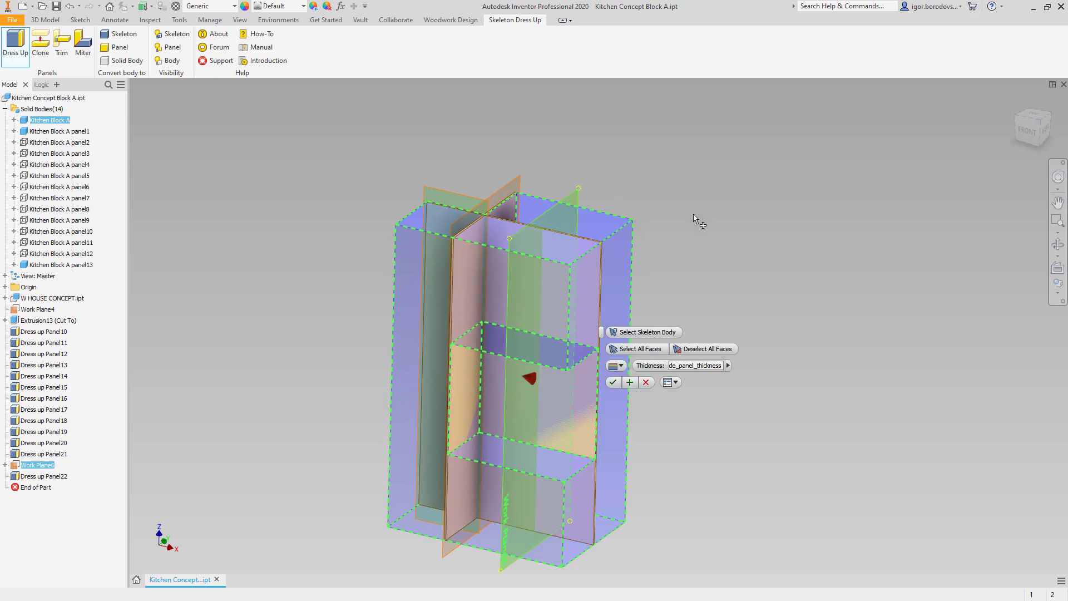
click(620, 365)
click(657, 406)
click(612, 382)
middle_drag(675, 360, 680, 319)
- Show all solid bodies and hide only the Kitchen Block A skeleton
right_click(288, 193)
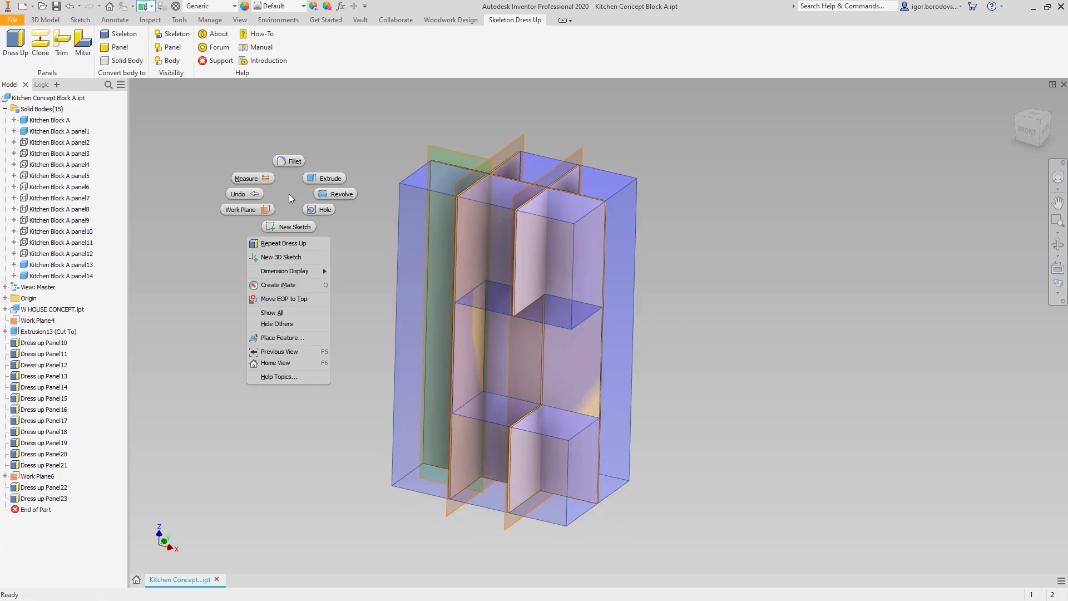
click(293, 314)
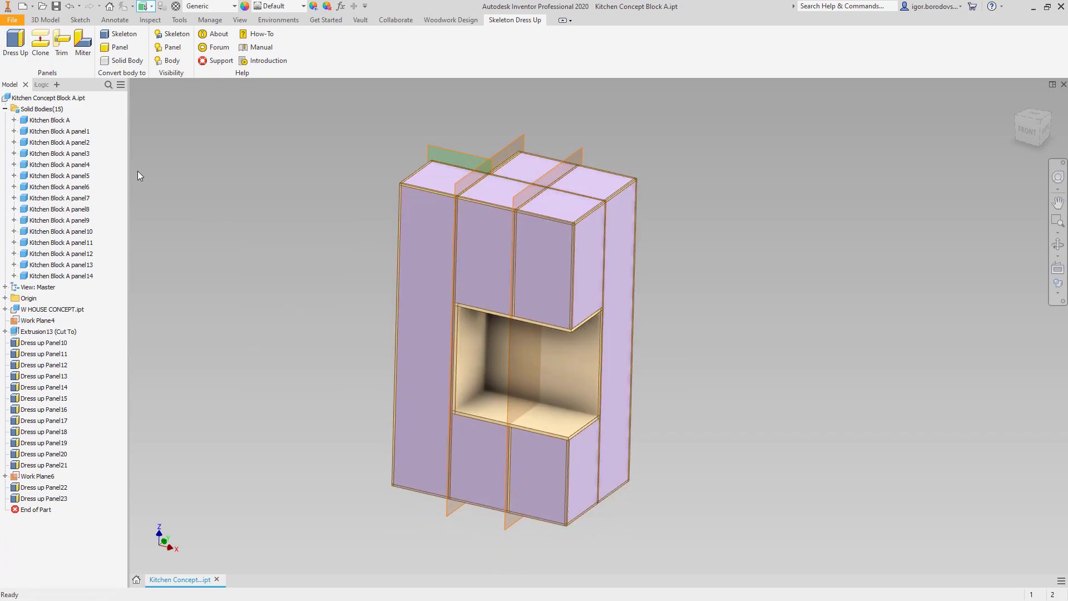
right_click(56, 120)
click(77, 189)
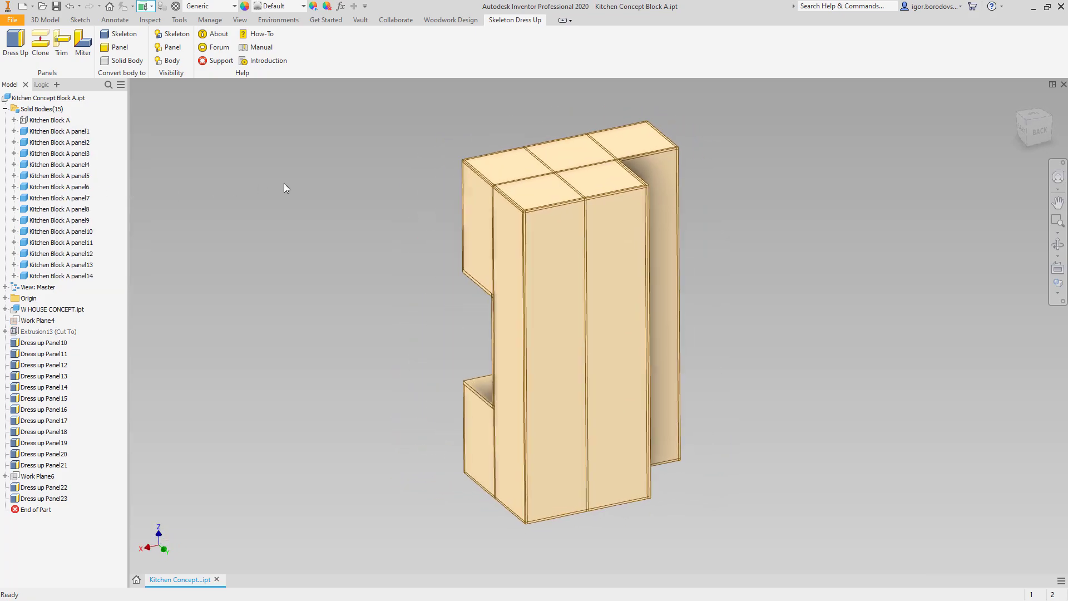
- Start a 2D sketch on the niche's floor face and slice the model graphics at the sketch plane
click(46, 20)
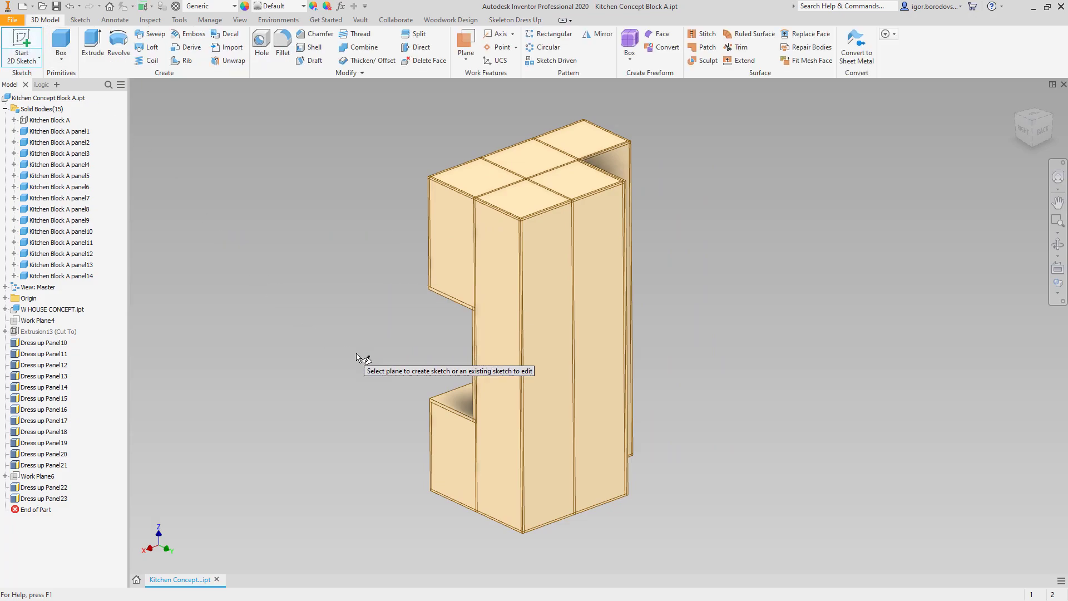
click(452, 404)
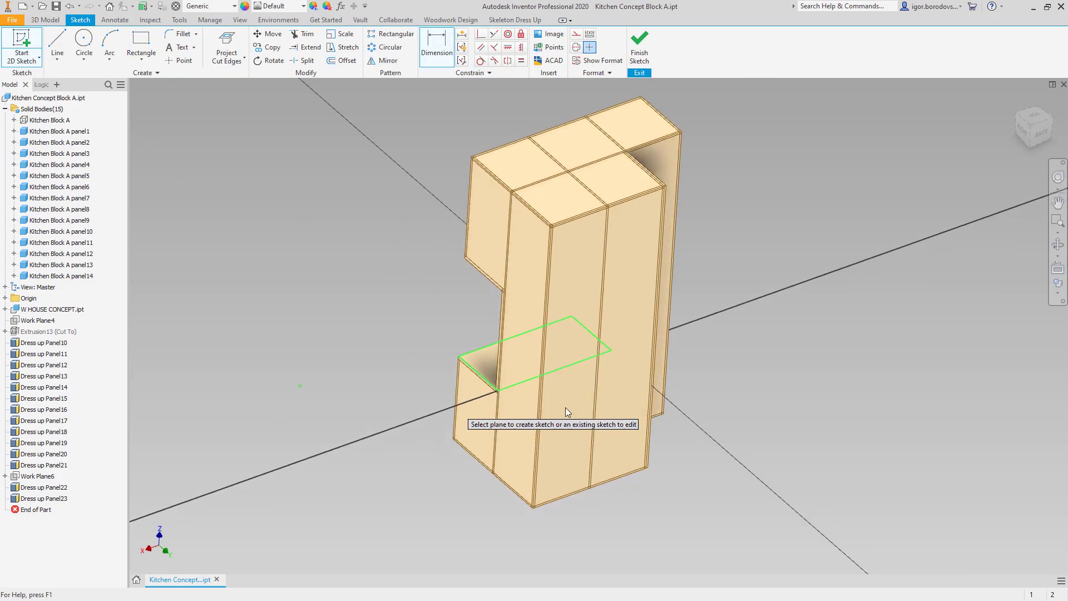
right_click(505, 179)
click(521, 302)
middle_drag(642, 303, 517, 270)
scroll(340, 157, up, 5)
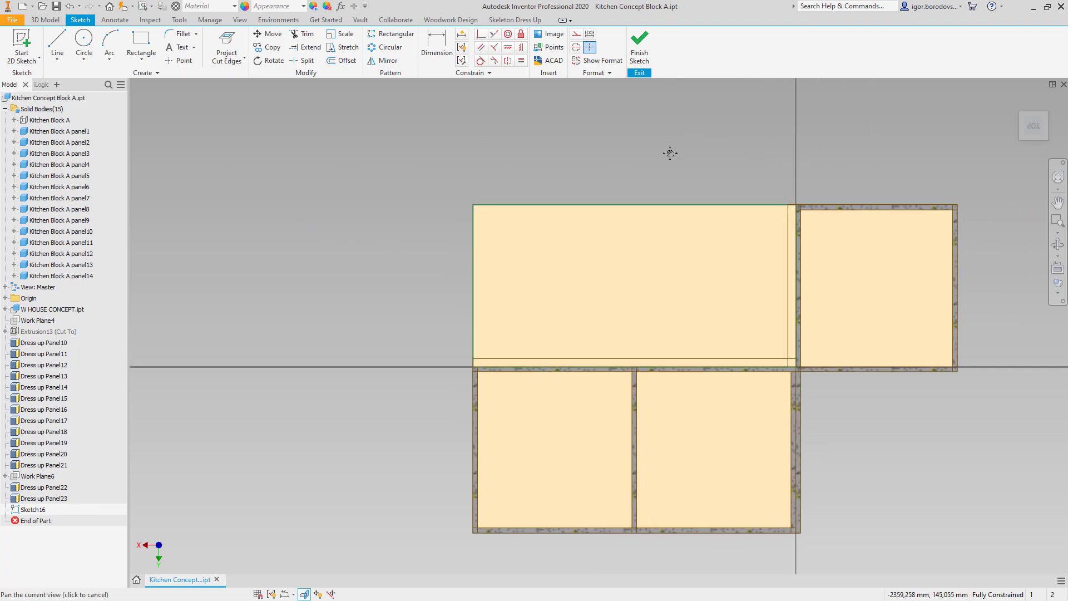
- Draw two-point rectangles filling the tall side column's compartment and the outer rear compartment, and finish the sketch
right_click(805, 474)
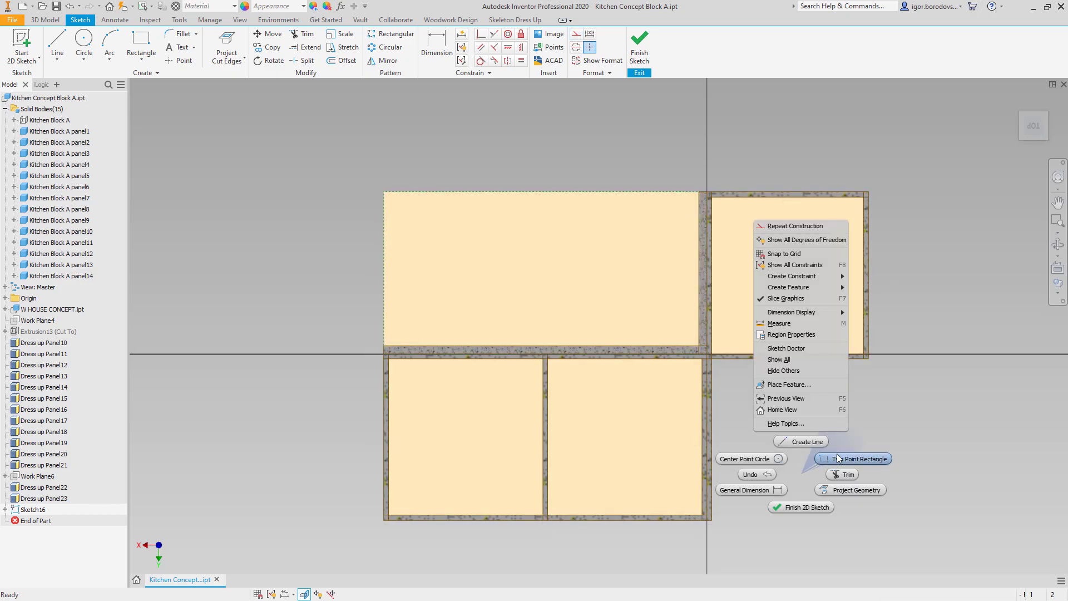
click(837, 455)
click(712, 198)
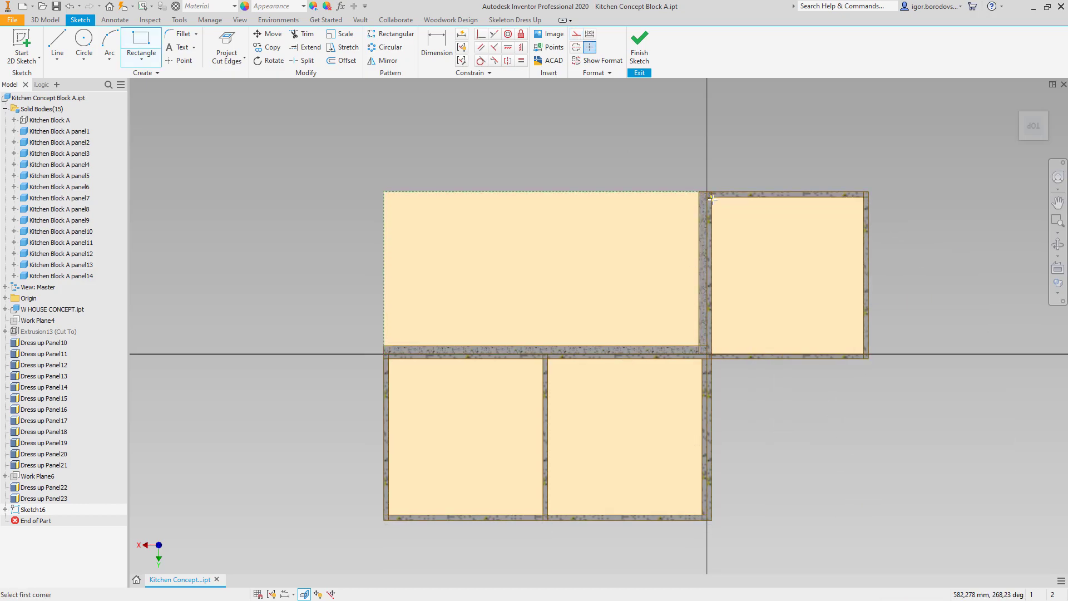
click(864, 354)
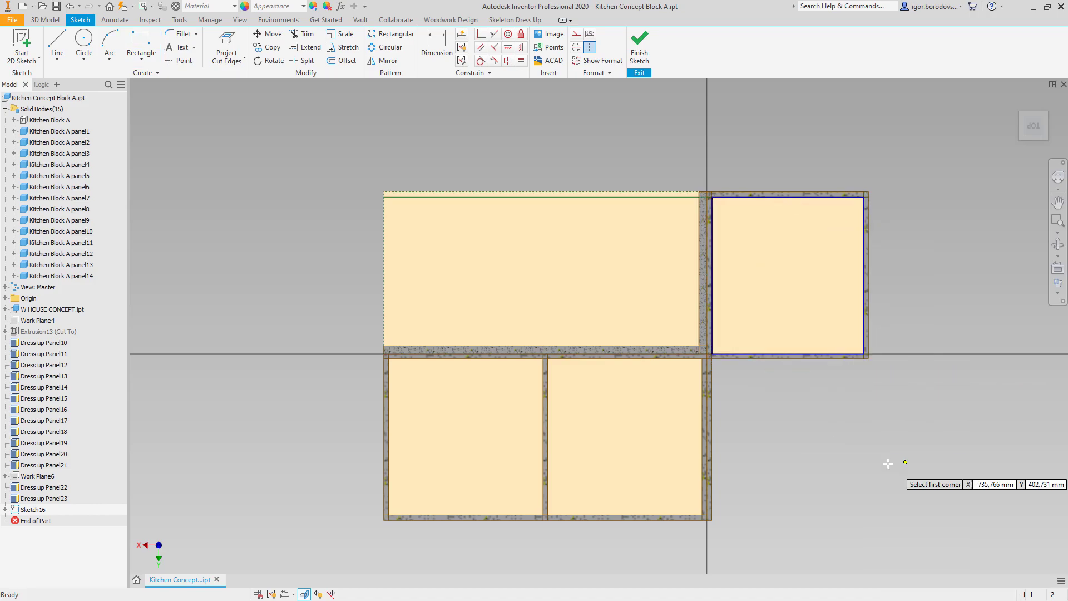
click(389, 358)
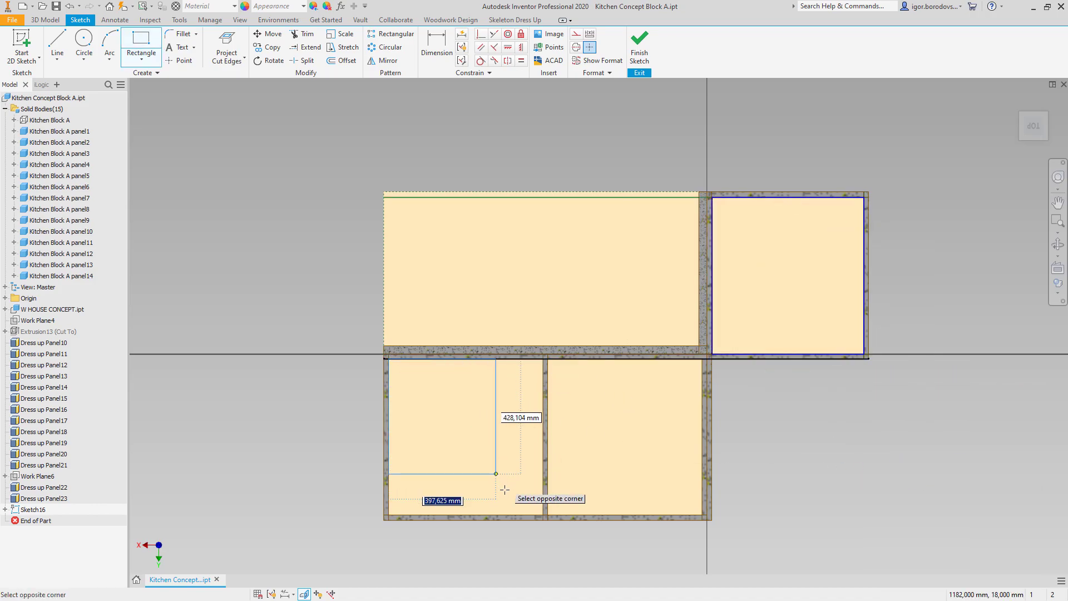
click(543, 515)
click(639, 46)
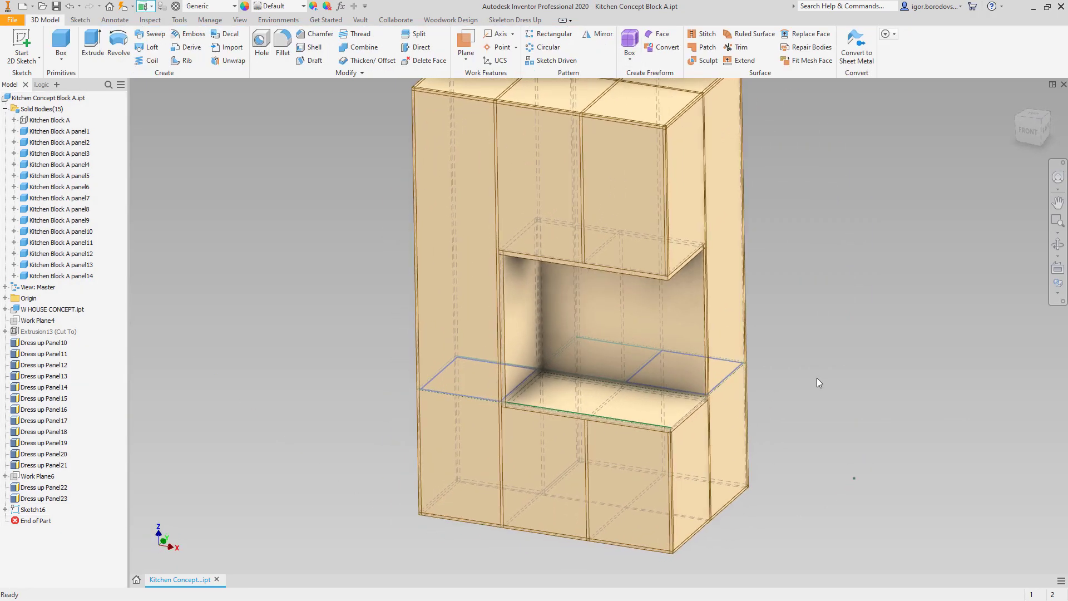
- Extrude the side column's rectangle as a new solid with Facade_panel_thickness as the distance
key(e)
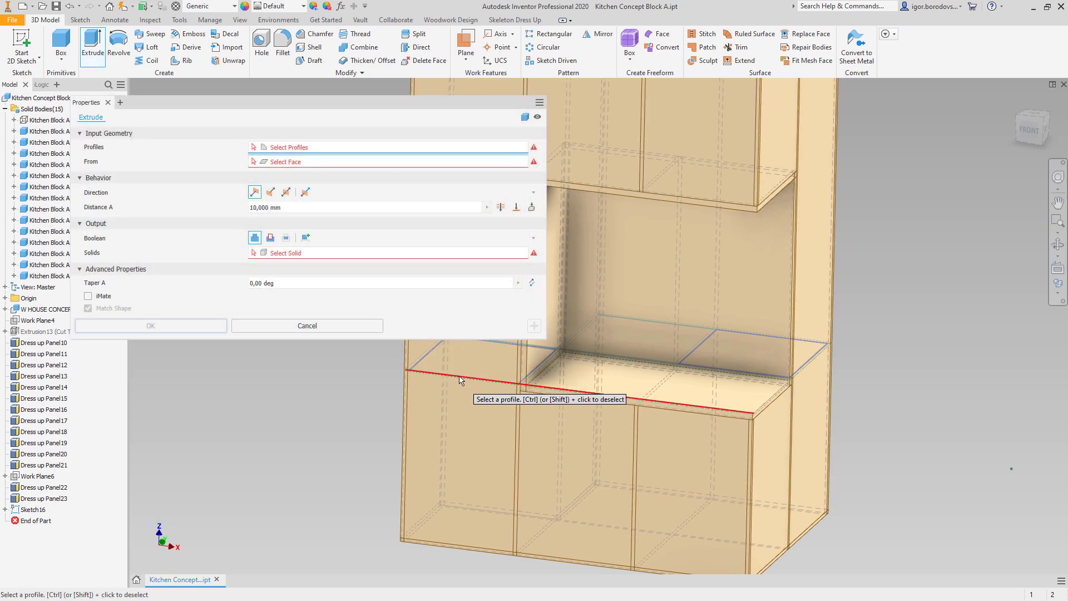
click(467, 364)
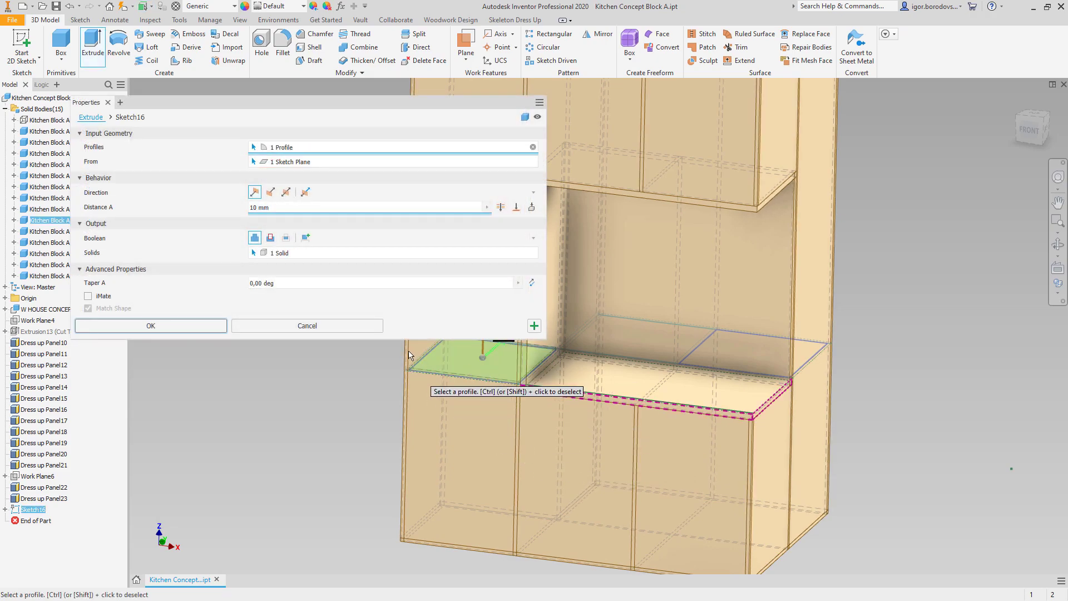
click(309, 240)
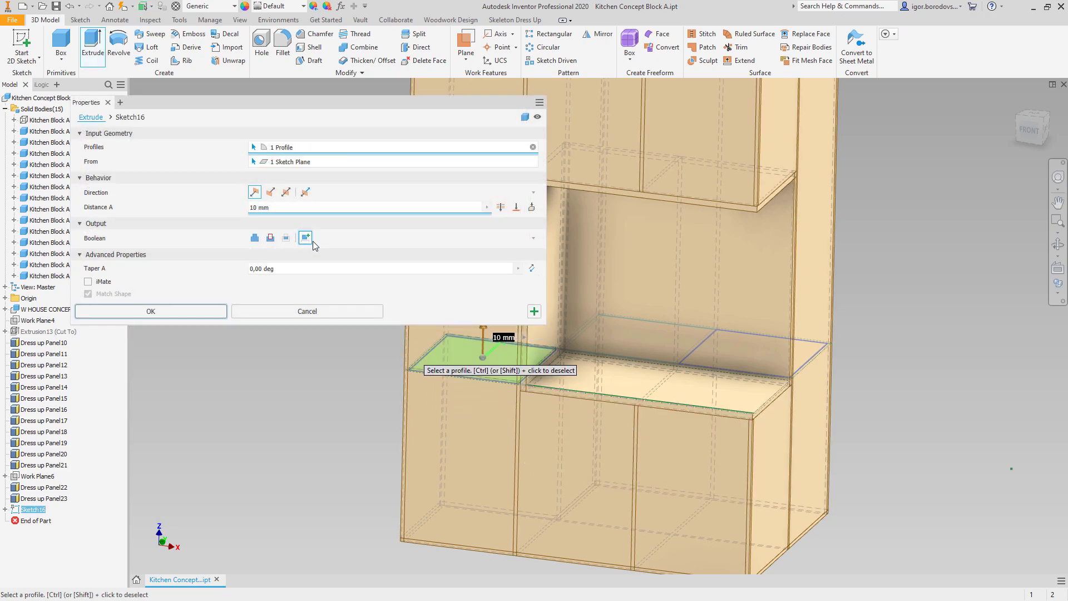
click(486, 207)
click(457, 234)
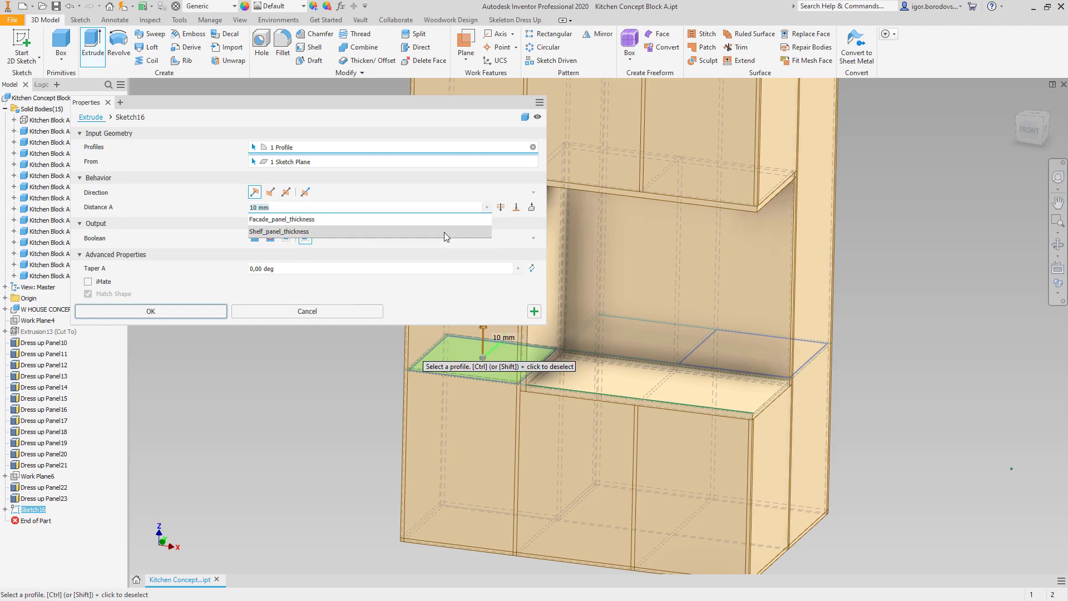
click(439, 232)
key(Return)
- Extrude the outer rear compartment's rectangle as a new solid with Facade_panel_thickness as the distance
click(96, 53)
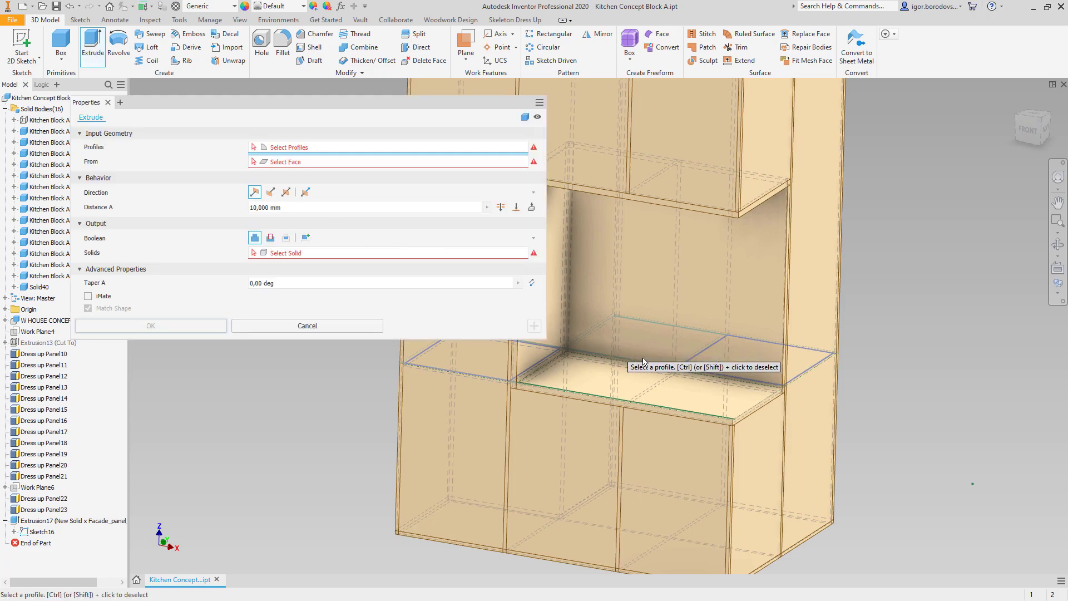
click(742, 362)
click(201, 310)
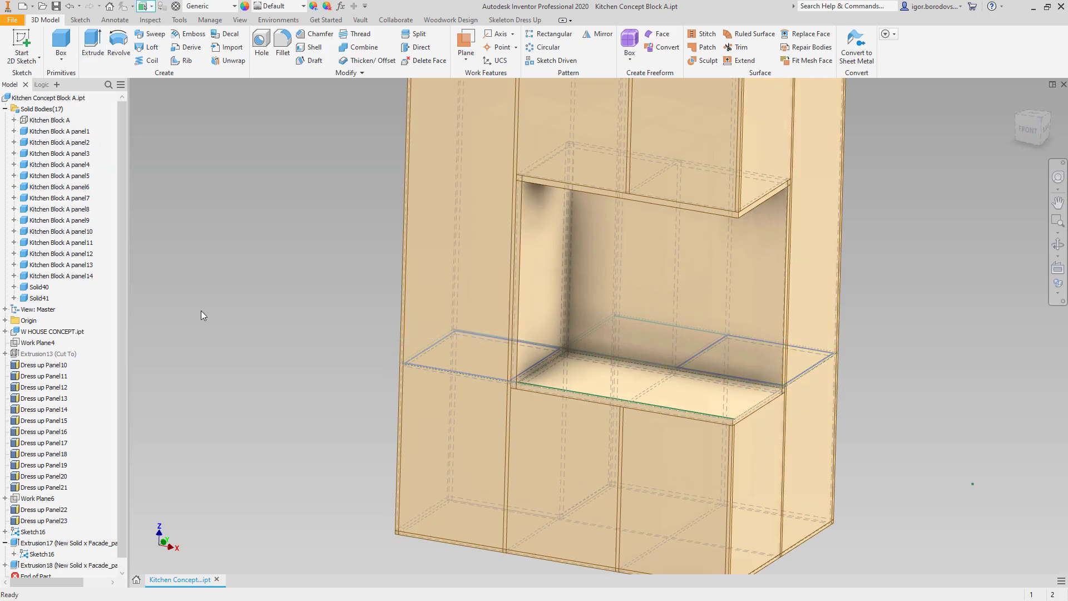
- Hide all solid bodies and show only panel1, panel13 and panel14
right_click(179, 145)
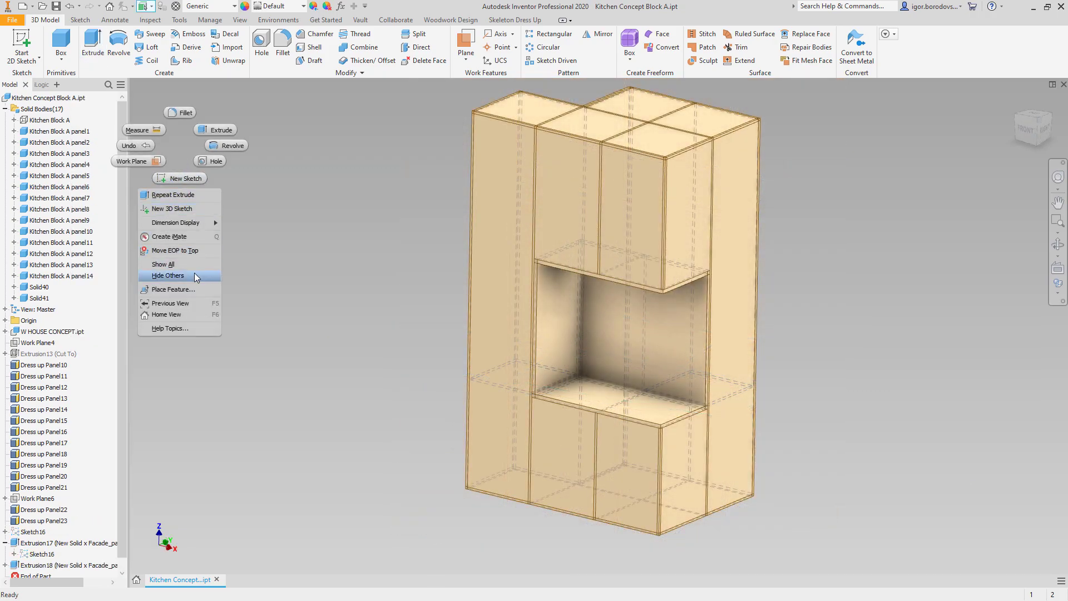
click(168, 275)
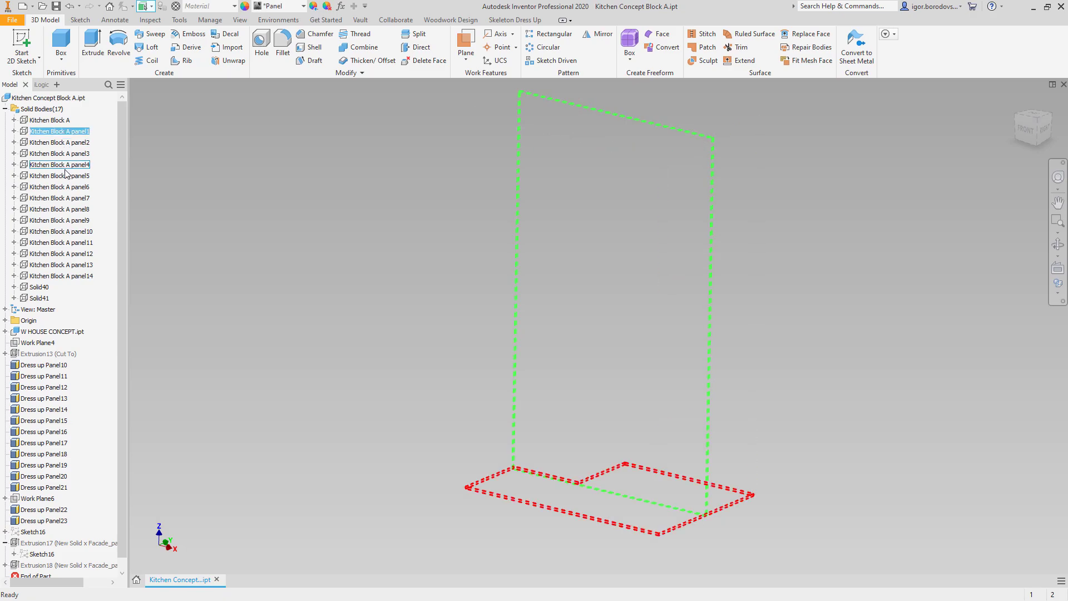
ctrl+click(61, 265)
ctrl+click(61, 276)
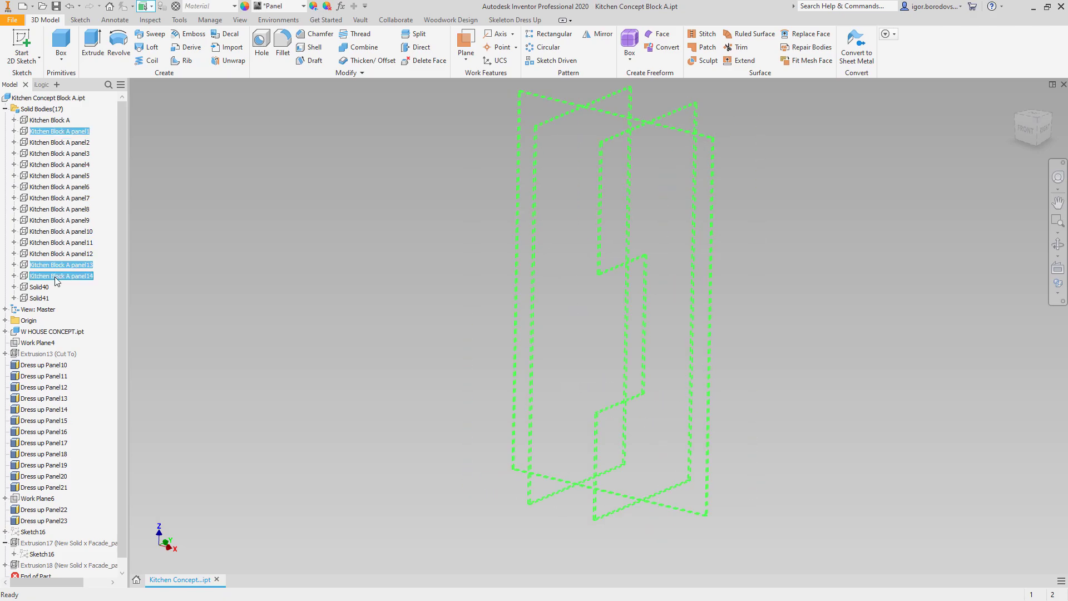
right_click(87, 279)
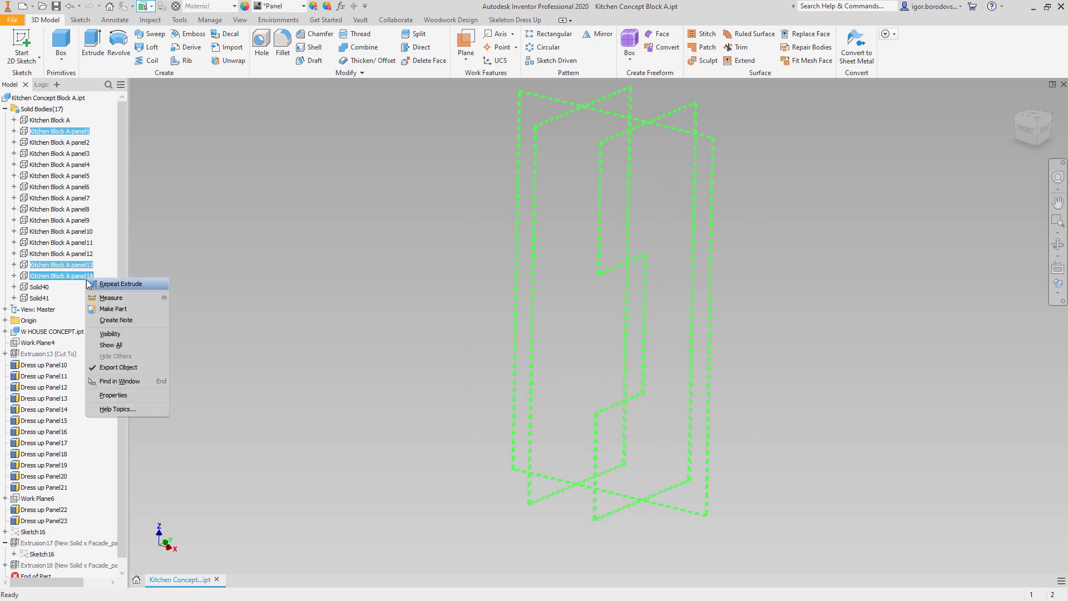
click(145, 338)
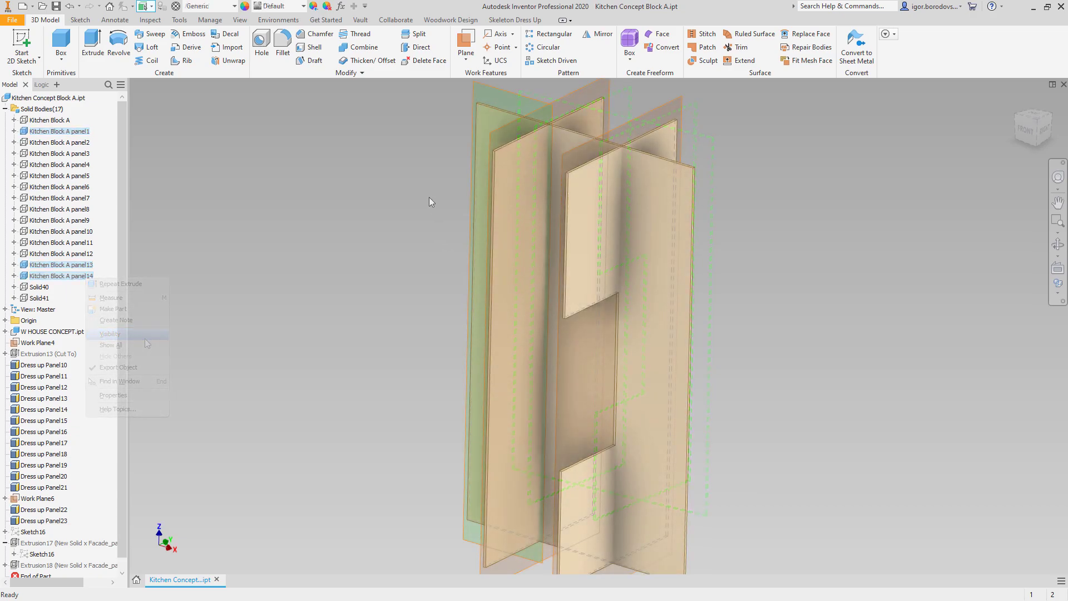
- Split the panel13 solid into separate bodies using Work Plane4 as the split tool
click(418, 37)
middle_drag(381, 172, 393, 243)
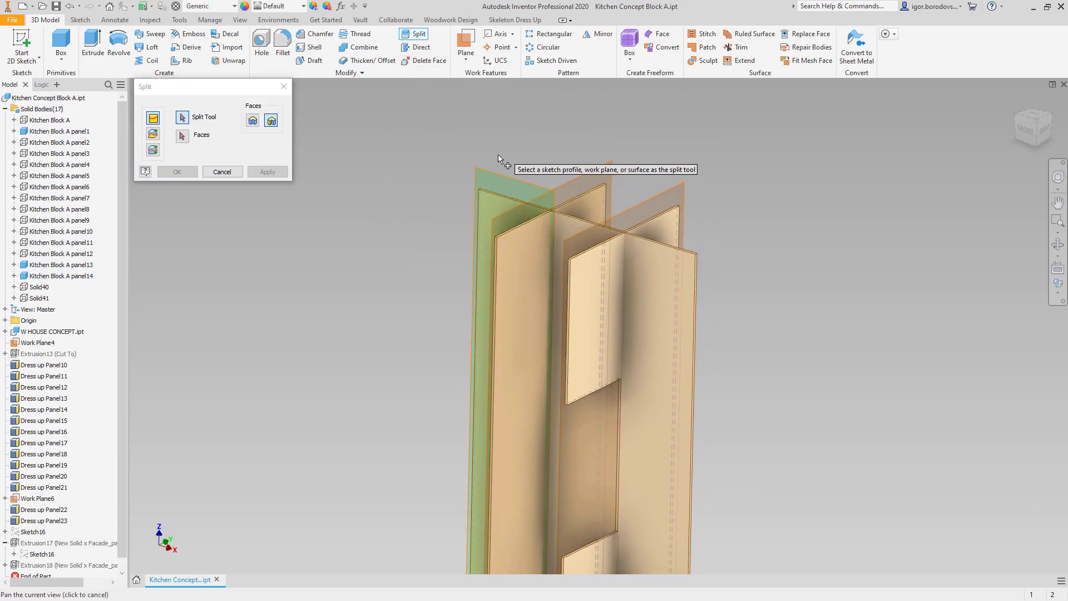
click(499, 177)
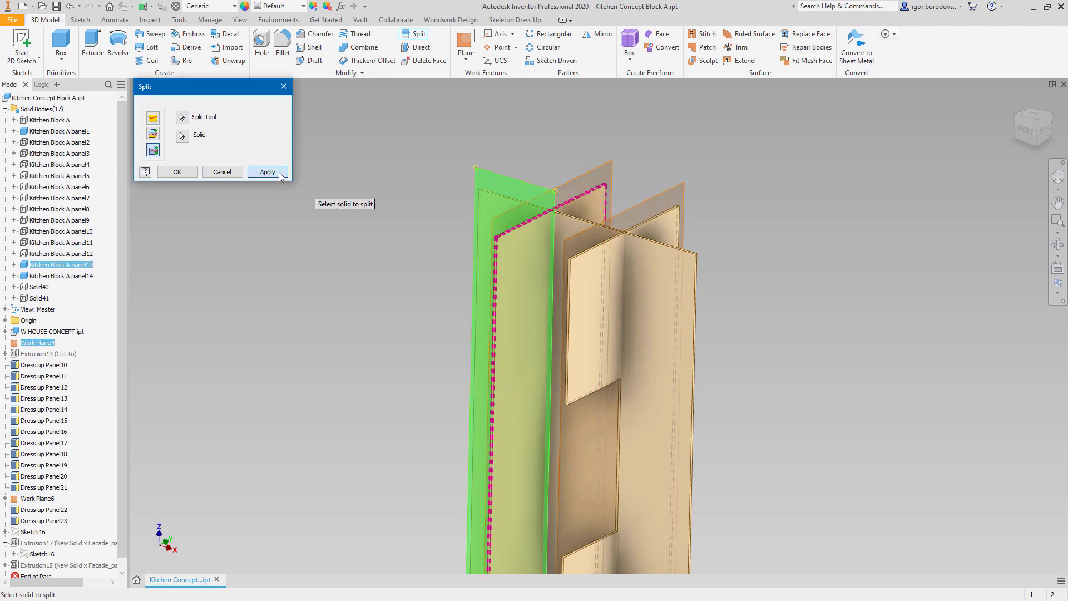
click(279, 173)
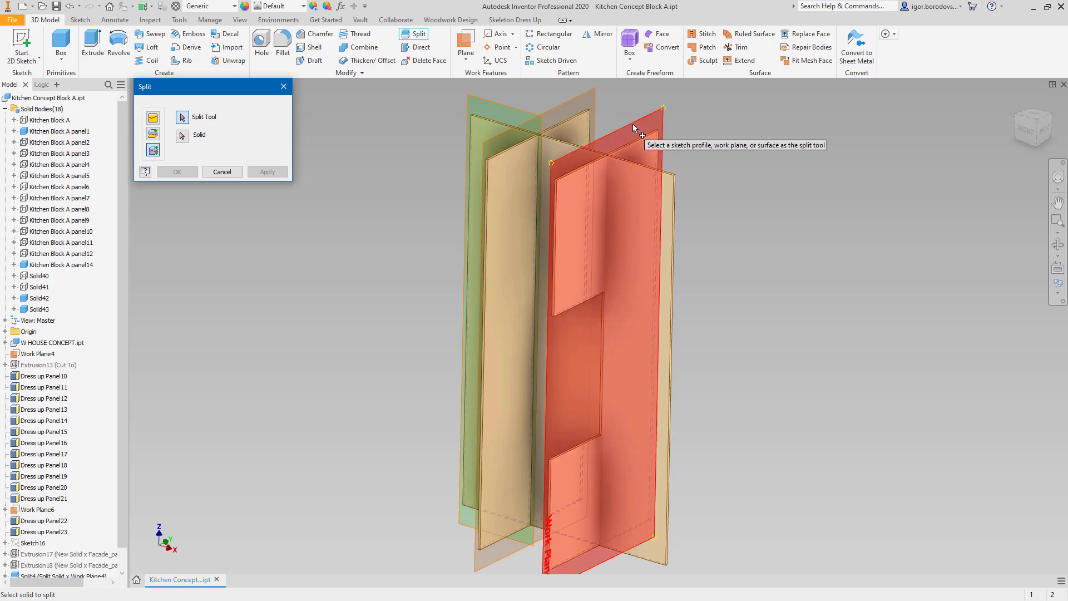
- Split the panel14 solid into separate bodies using Work Plane4 as the split tool
click(498, 100)
click(662, 128)
click(268, 173)
key(Escape)
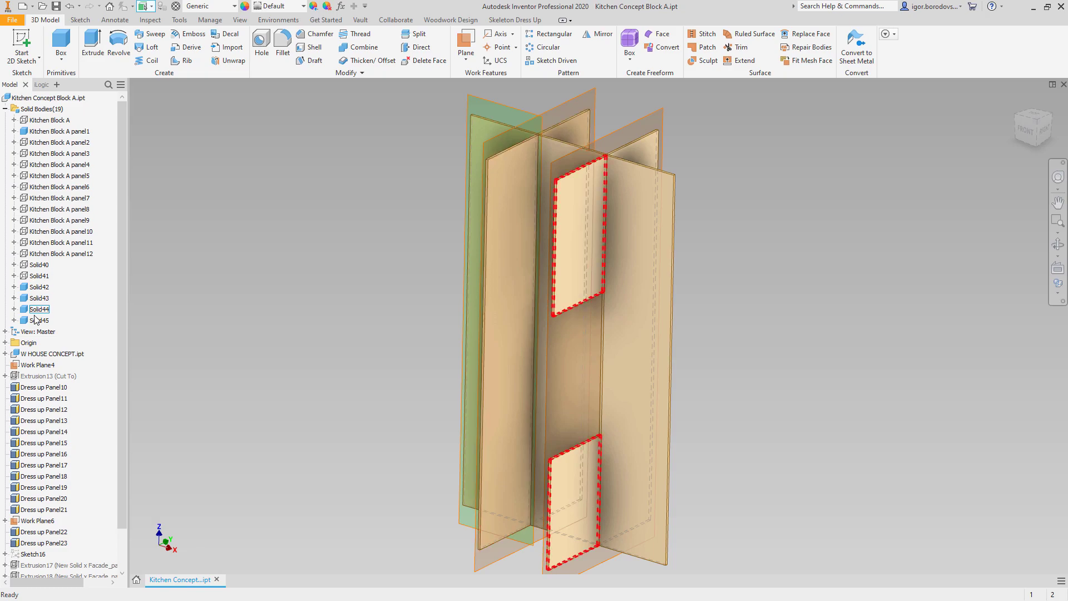
- Change Split4 on the panel13 solid from a solid split to a Trim Solid that removes one side of Work Plane4
click(14, 287)
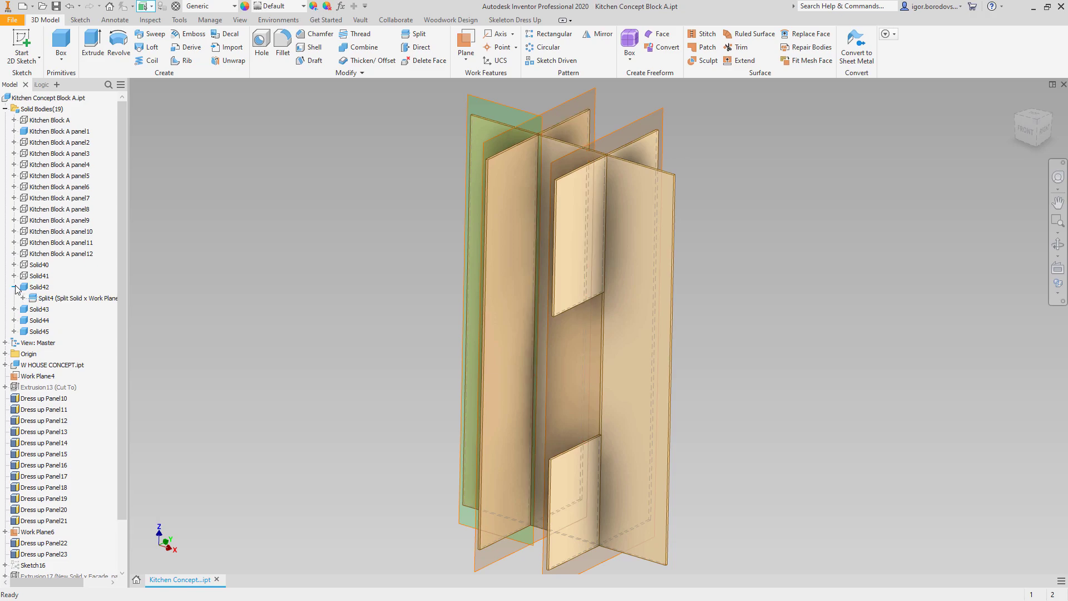
double_click(45, 300)
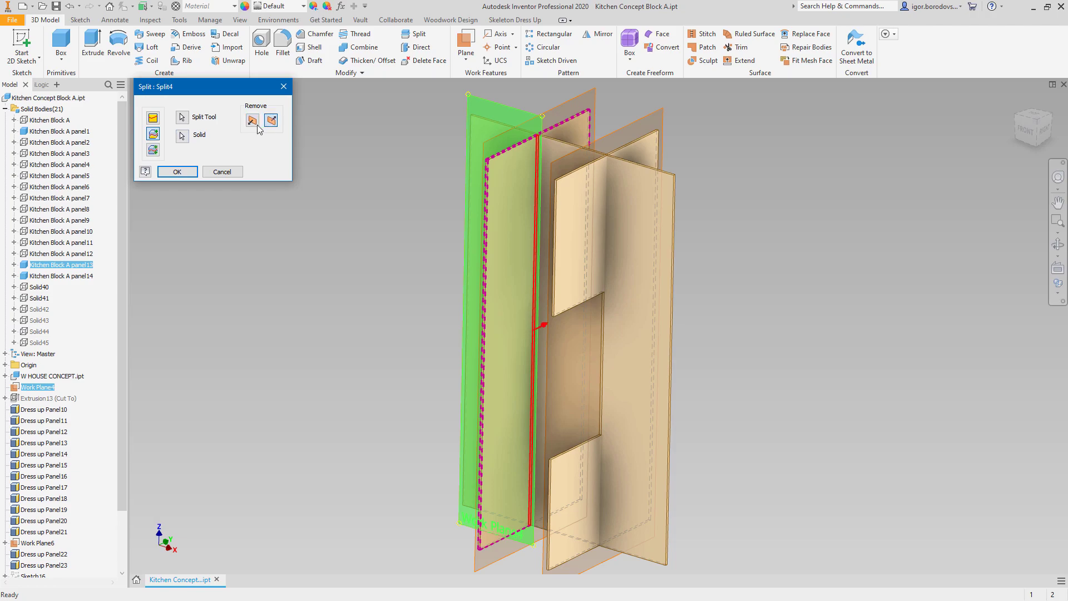
click(189, 173)
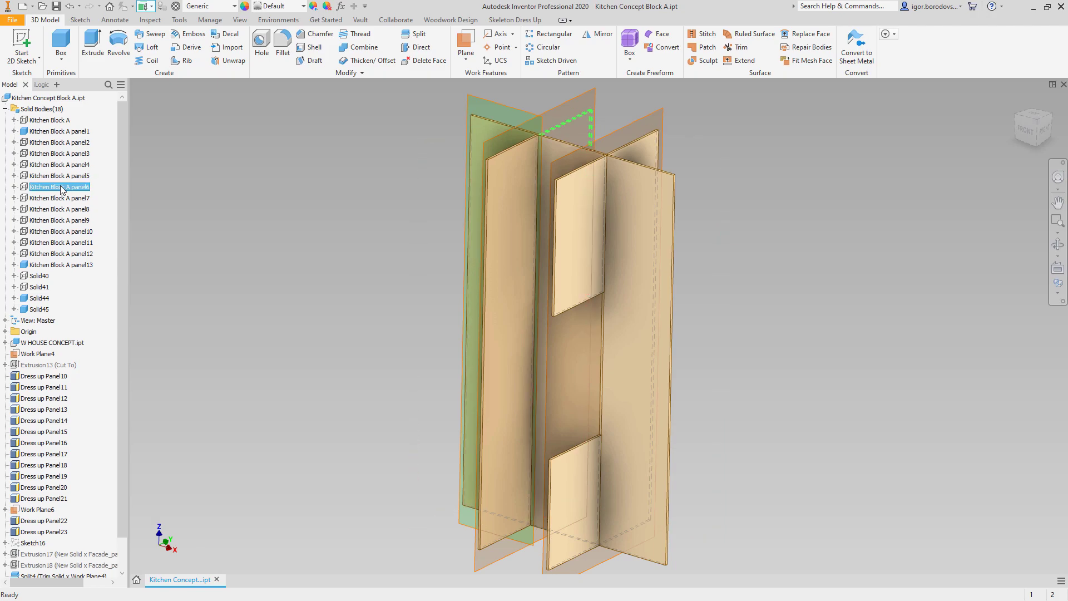
- Create a work plane through the two parallel top edges of the front partition's lower part
click(1034, 115)
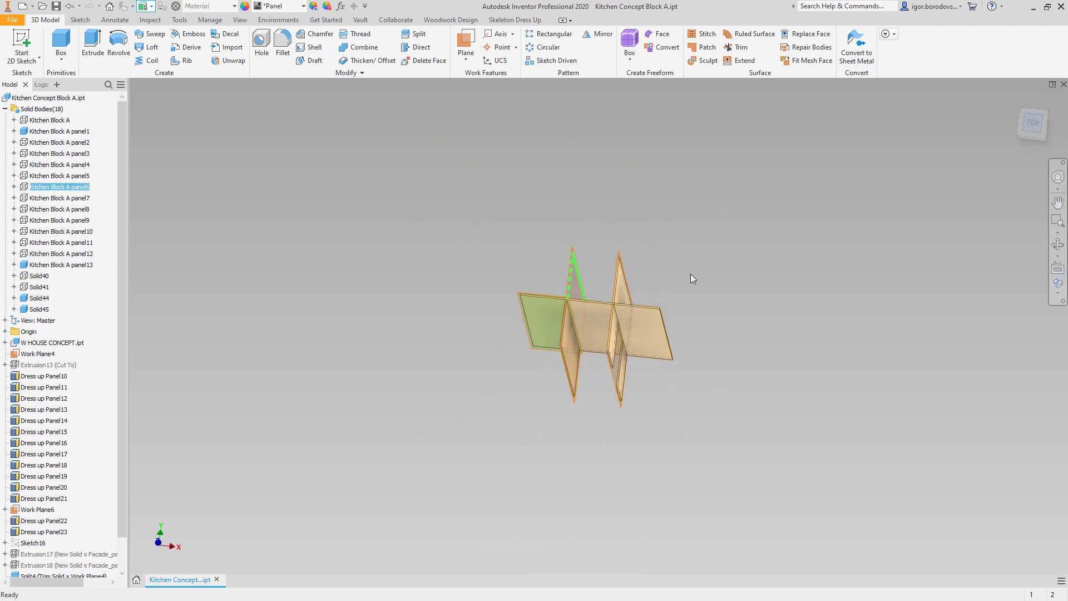
scroll(571, 330, up, 10)
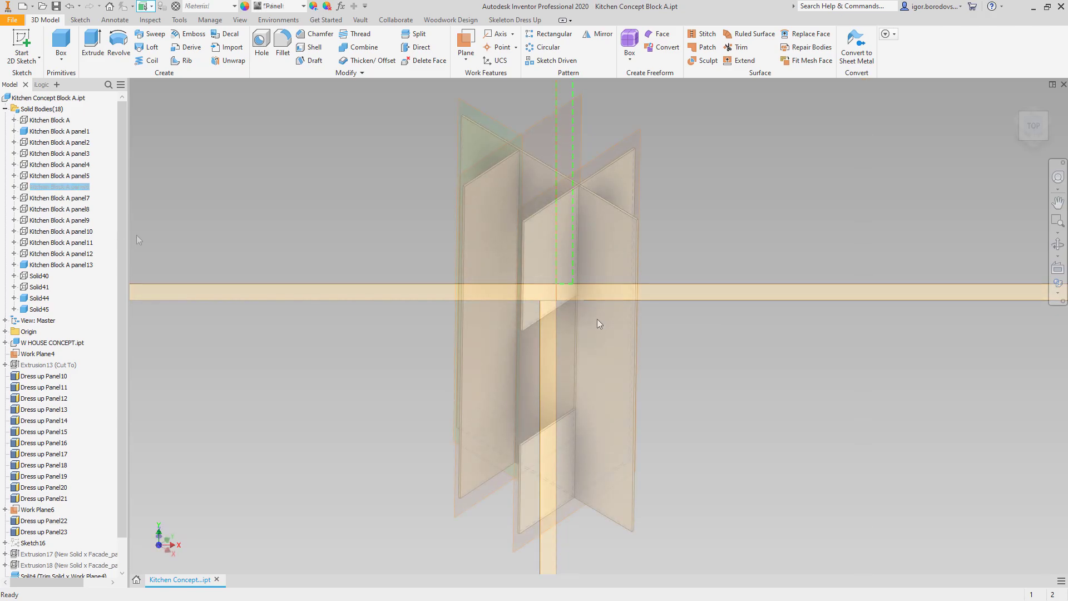
key(Escape)
key(])
scroll(595, 437, up, 5)
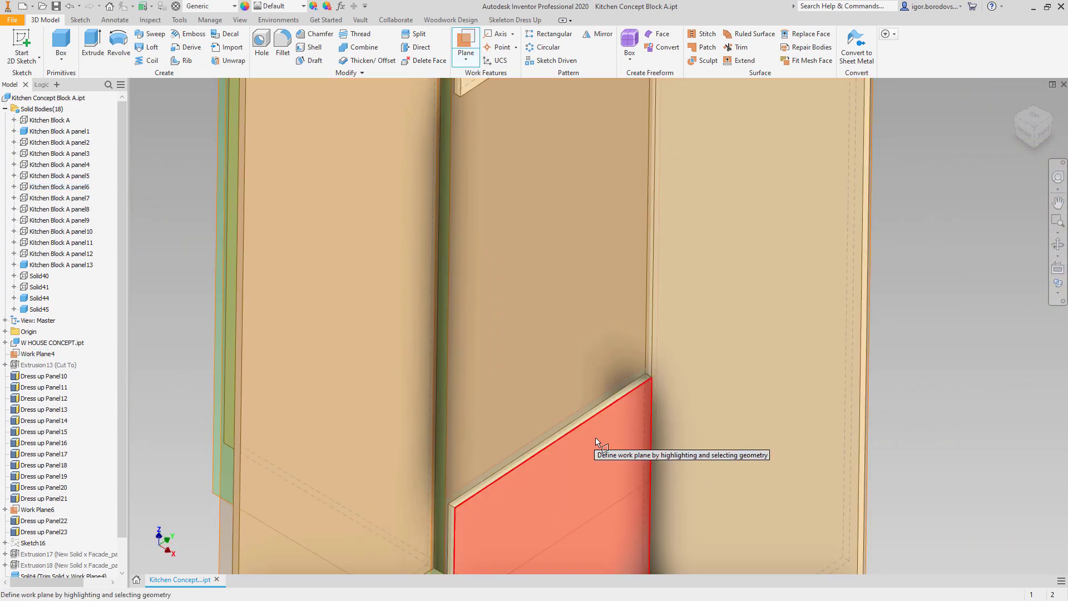
click(600, 414)
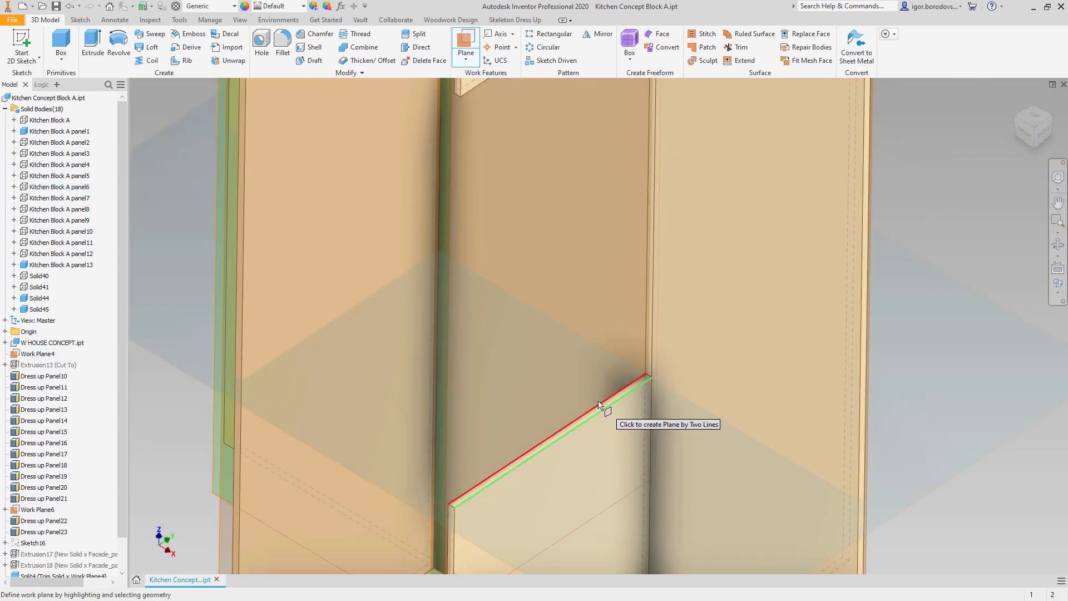
click(598, 402)
scroll(599, 402, down, 5)
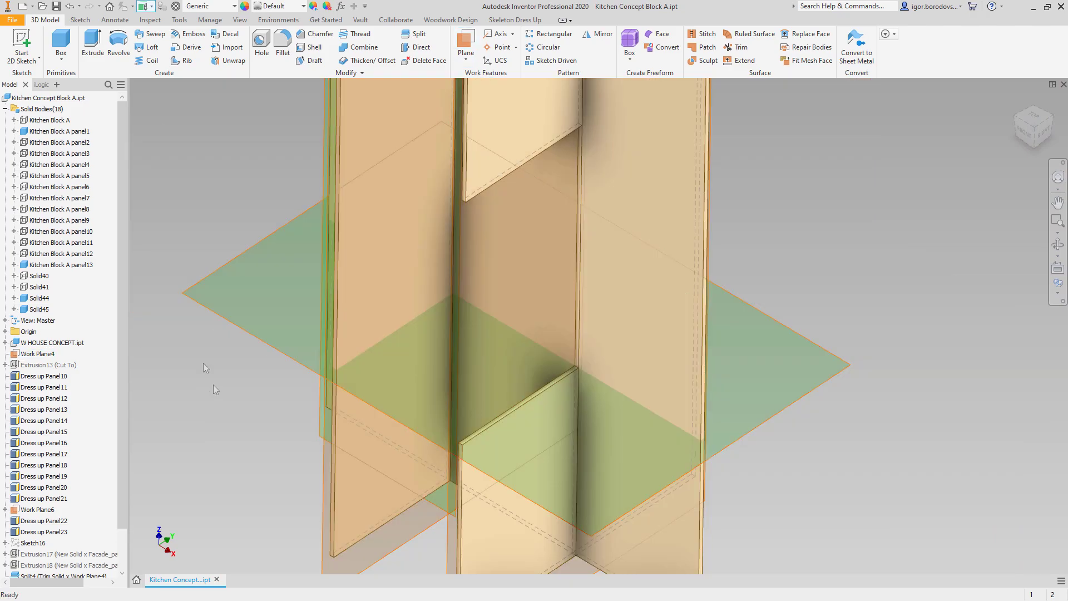
- Split the front partition solid into separate upper and lower bodies using Work Plane7 as the split tool
click(416, 34)
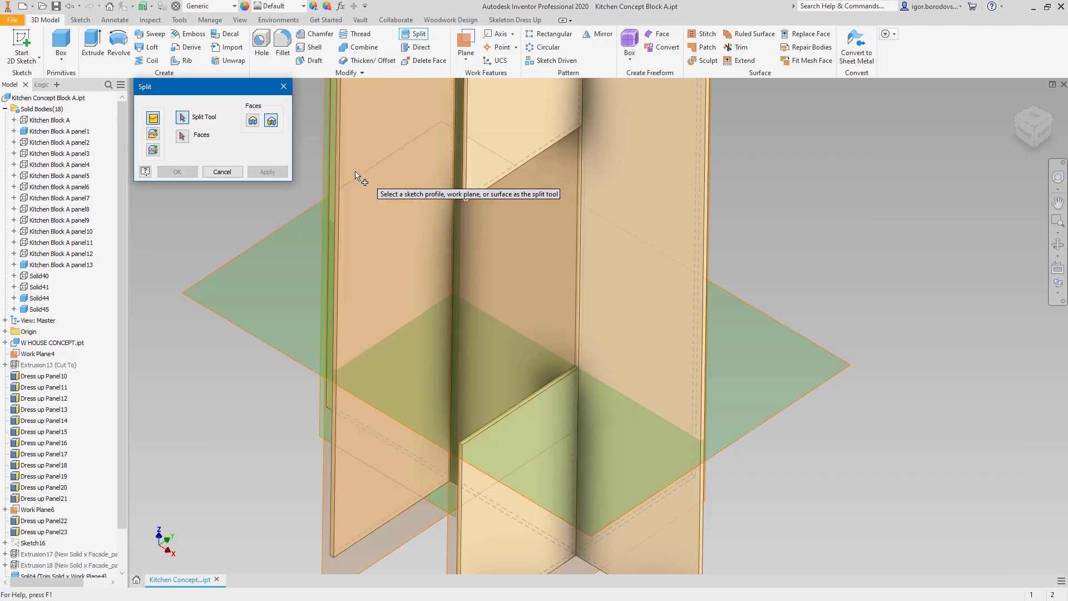
scroll(357, 175, down, 3)
click(153, 150)
scroll(336, 185, down, 2)
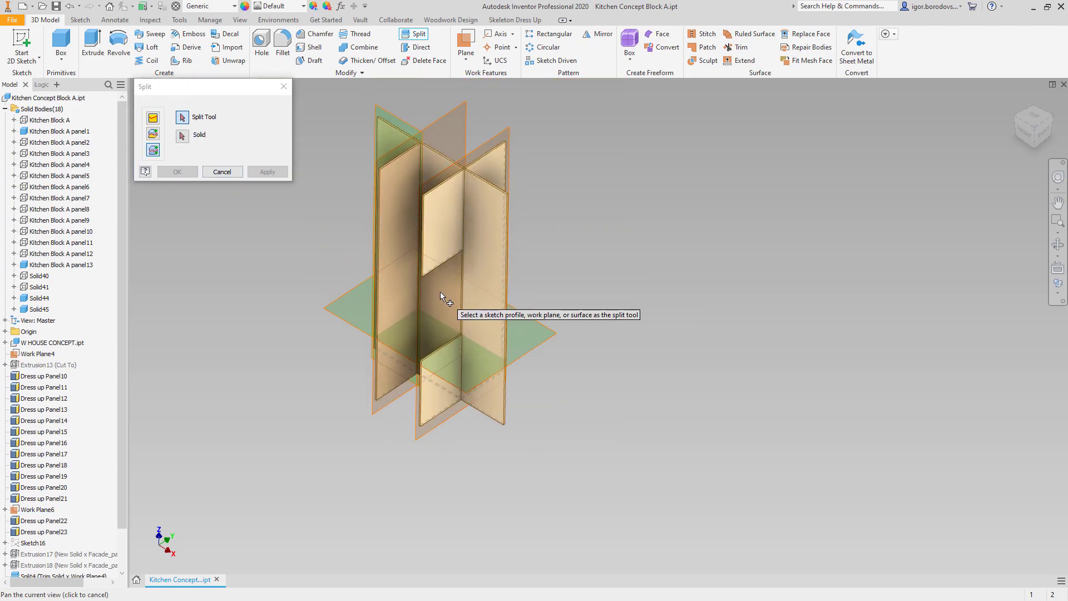
click(369, 287)
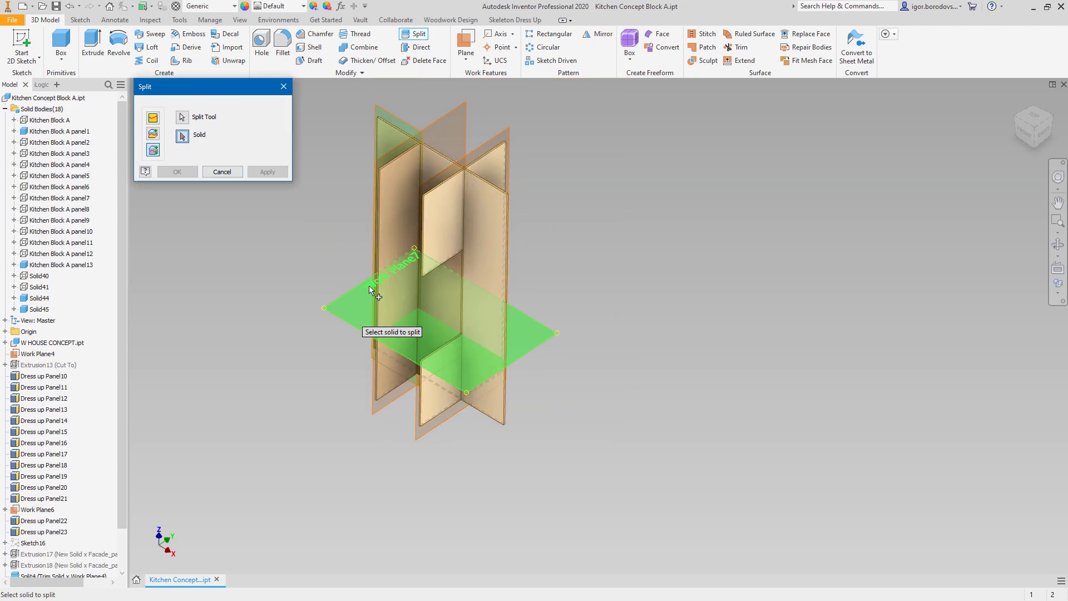
click(441, 225)
click(184, 173)
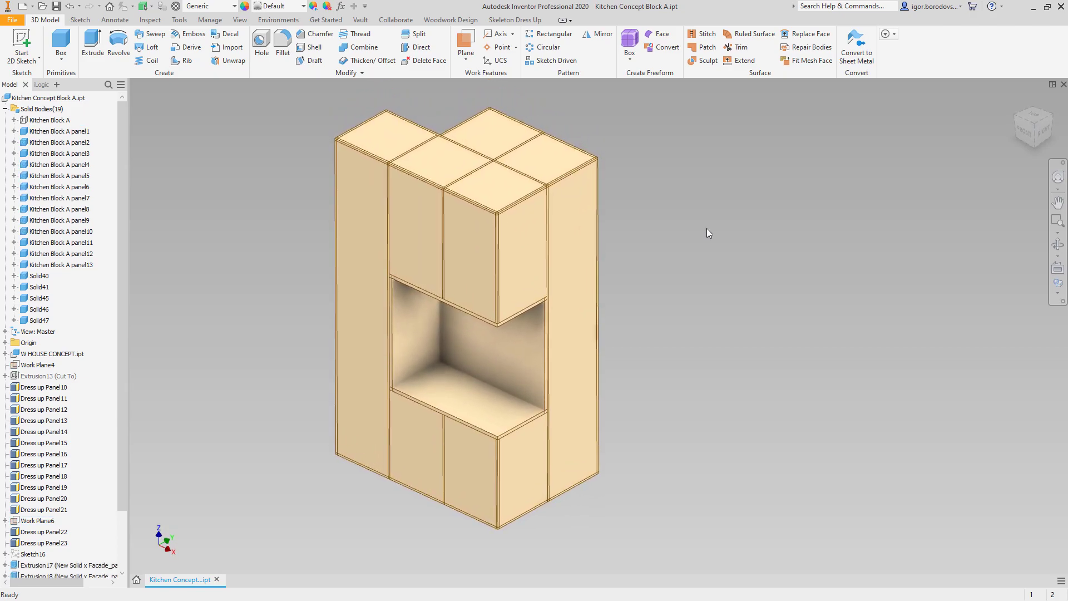
- Trim the inner partitions with the Dress Up Trim command, using the outer facade panels panel7 and panel8 as bounding components
click(517, 21)
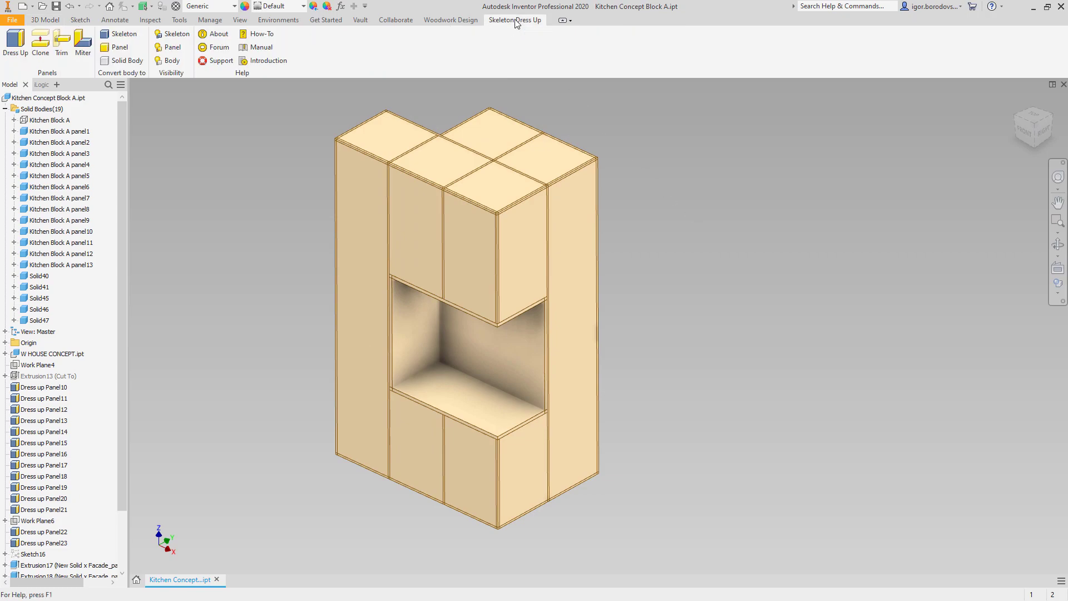
click(64, 46)
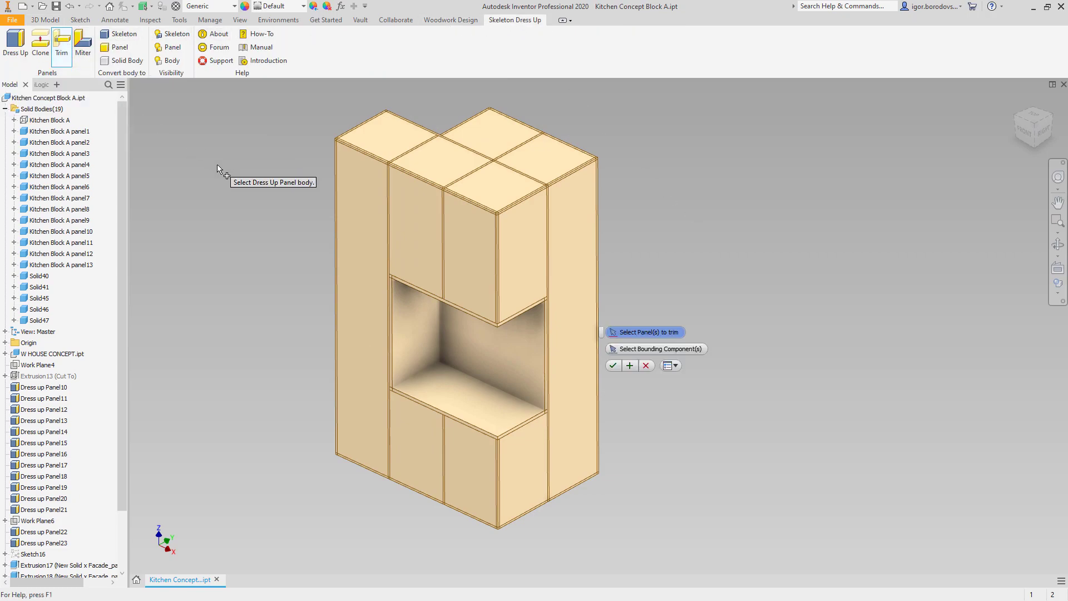
click(529, 315)
click(636, 347)
click(486, 279)
shift+middle_drag(702, 241, 680, 267)
click(562, 291)
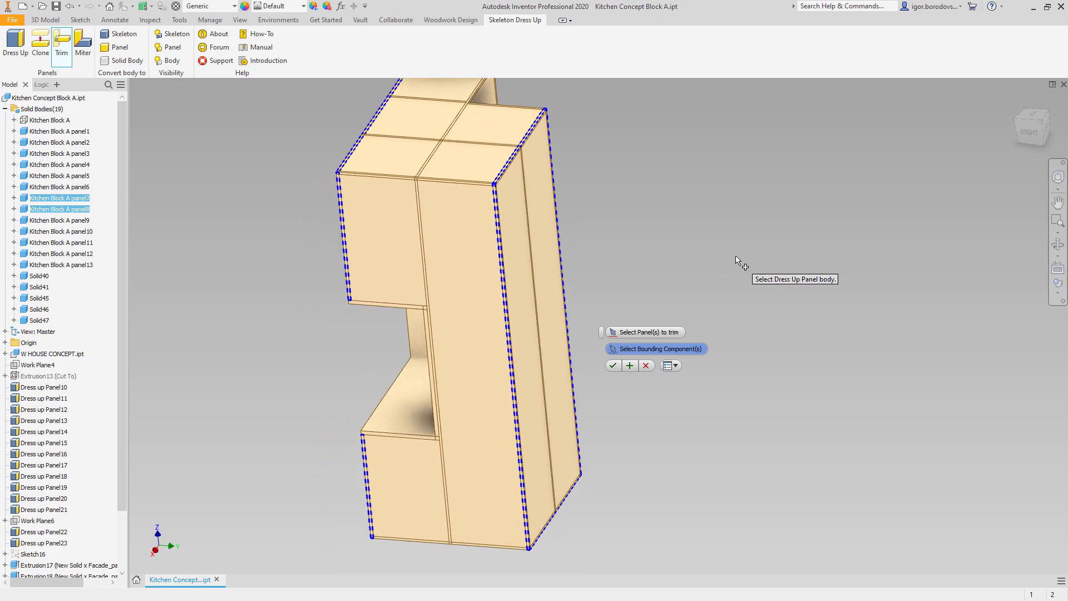
shift+middle_drag(737, 260, 733, 261)
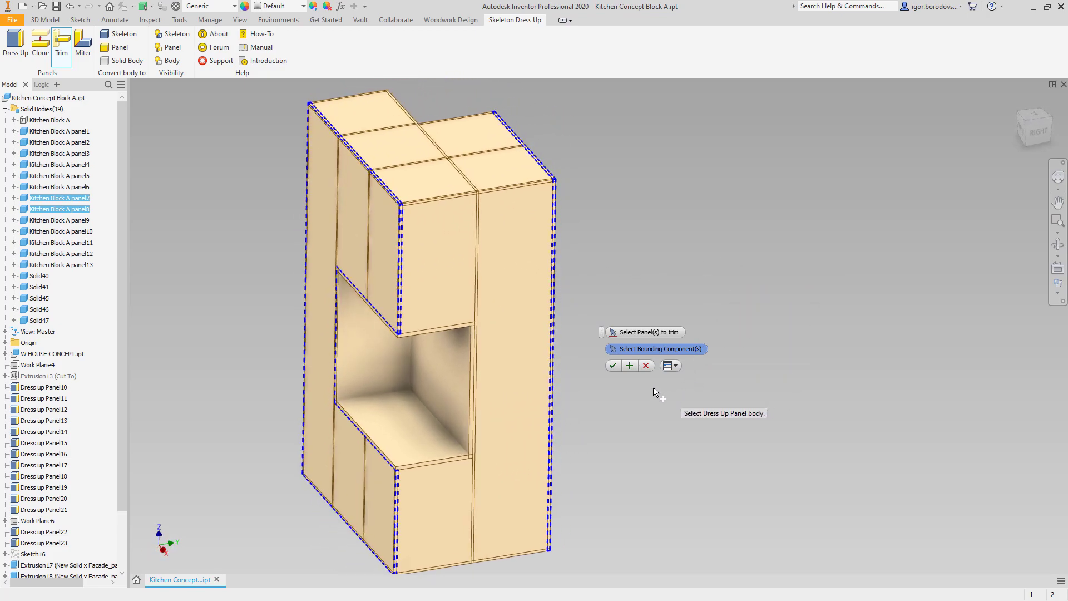
click(629, 365)
click(538, 367)
click(633, 367)
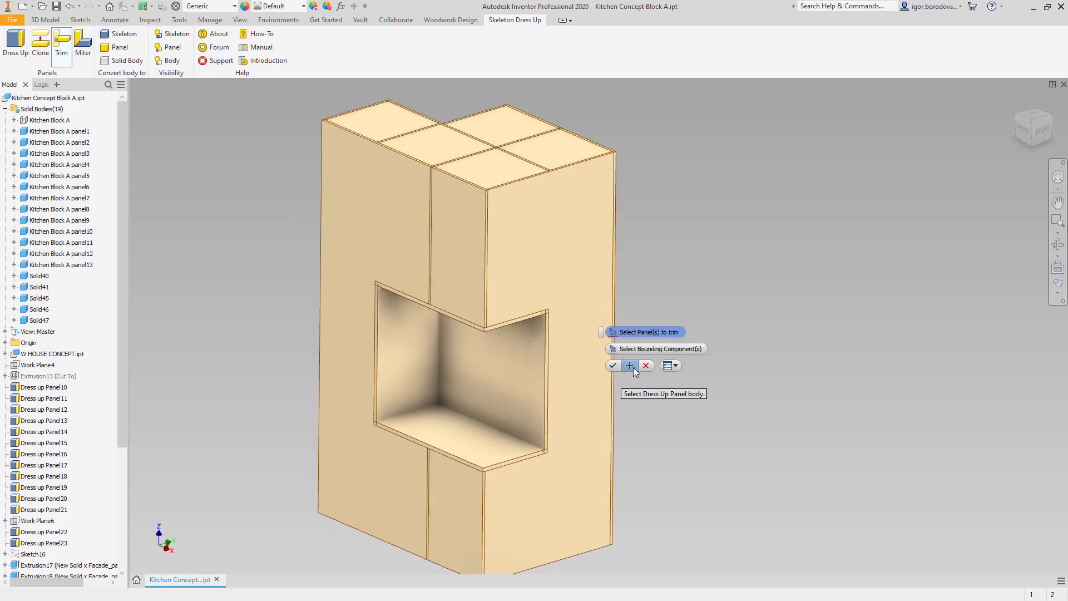
key(Escape)
- Convert all bodies from Kitchen Block A panel1 through Solid47 to Dress Up panels
key(ctrl+a)
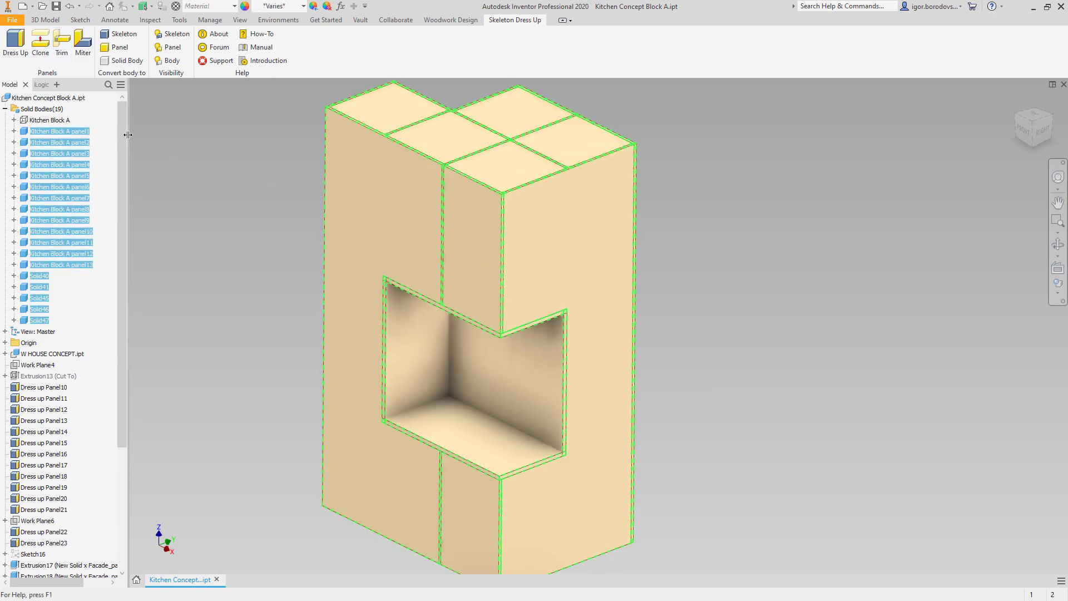
click(122, 50)
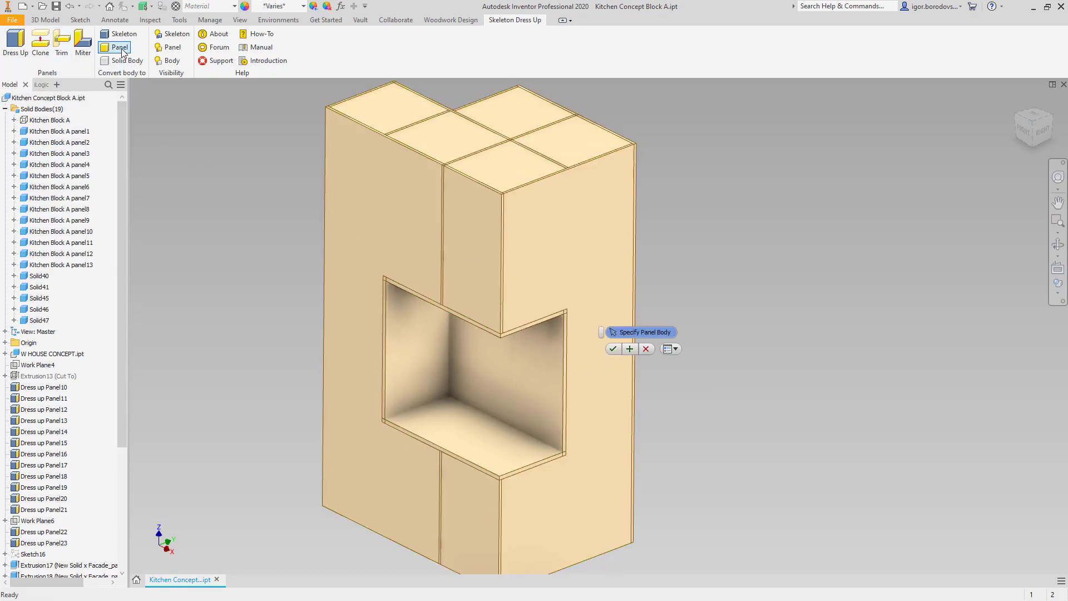
click(78, 132)
shift+click(28, 321)
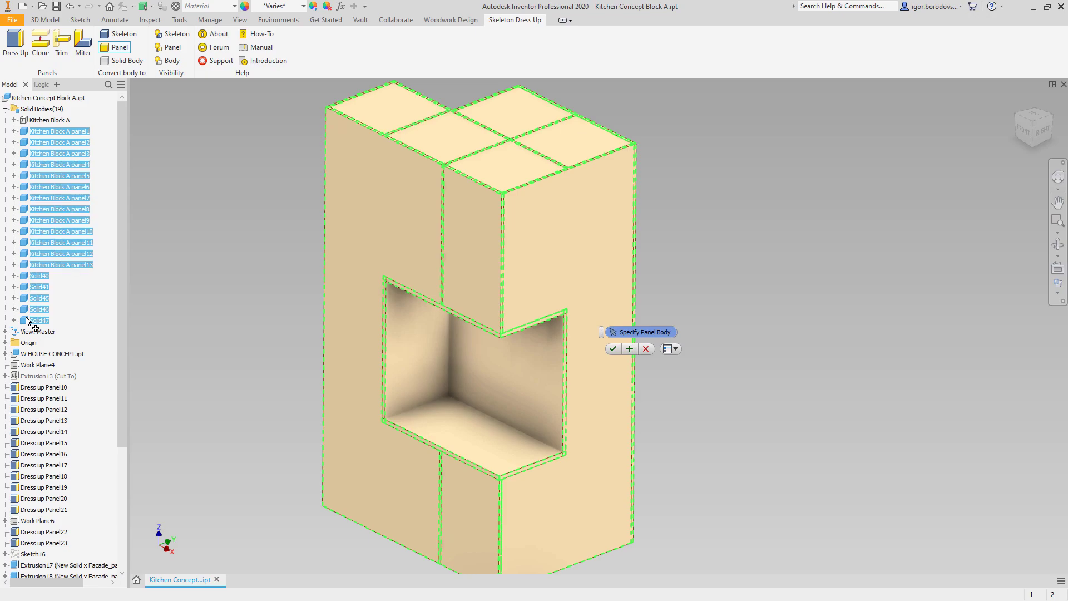
click(612, 349)
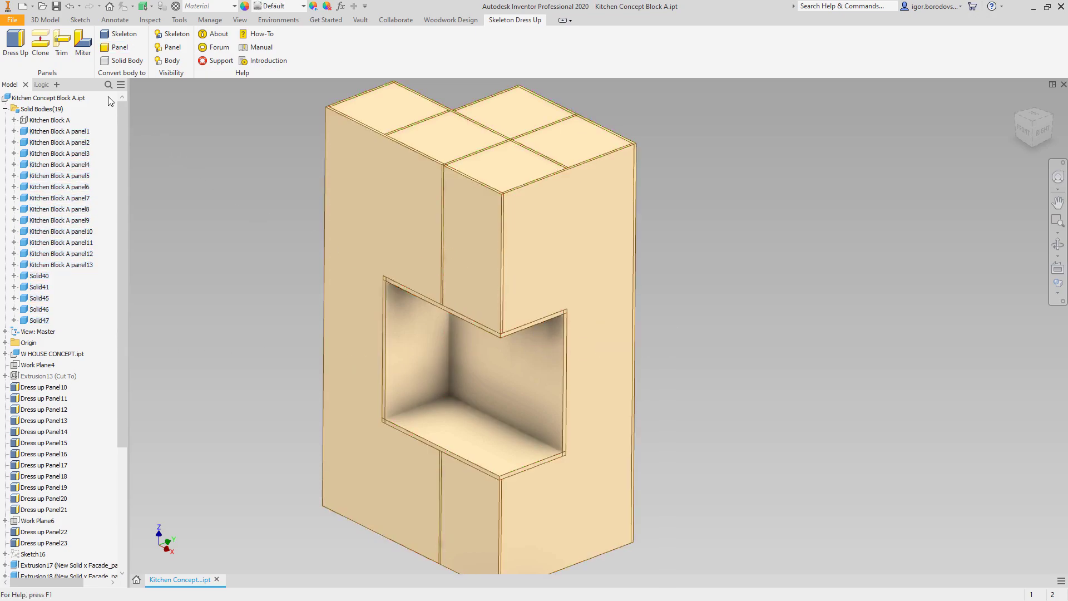
- Trim the partition still cutting through the front facade, using panel7 and panel8 as bounding components
click(65, 60)
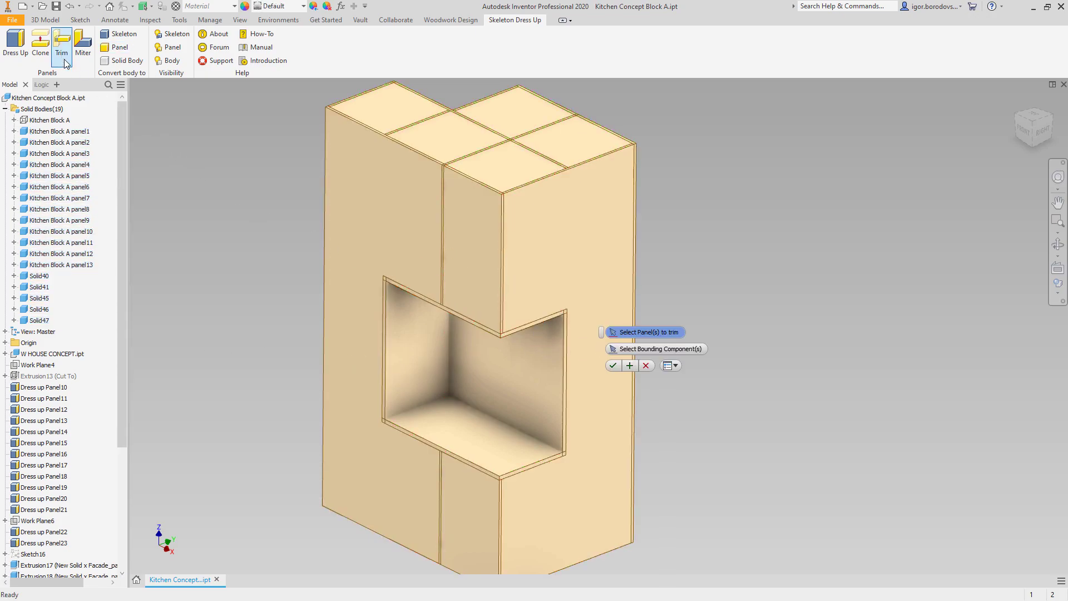
click(637, 349)
click(454, 269)
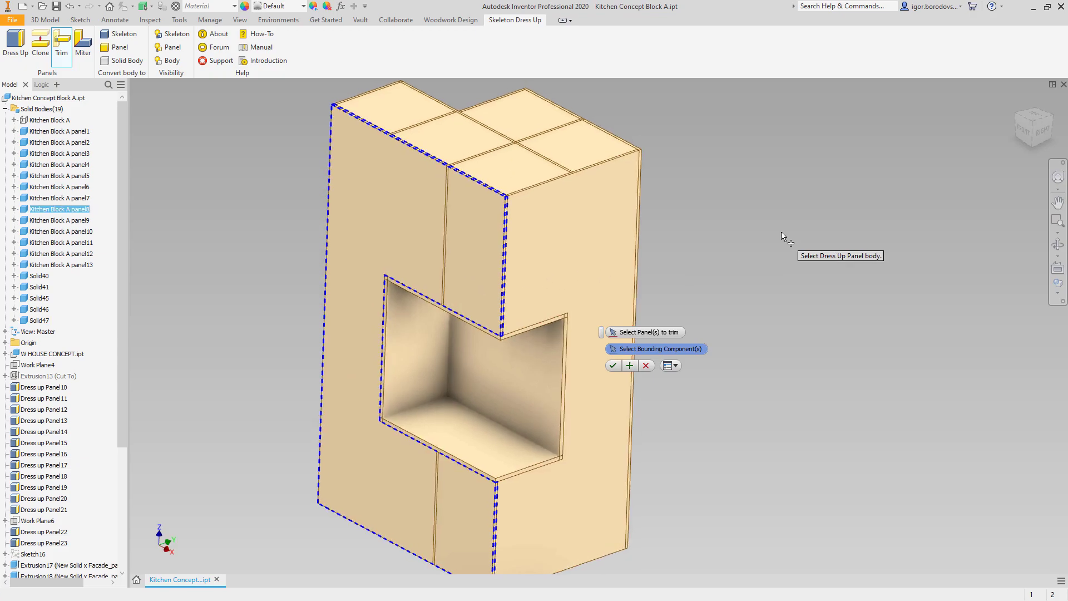
click(585, 285)
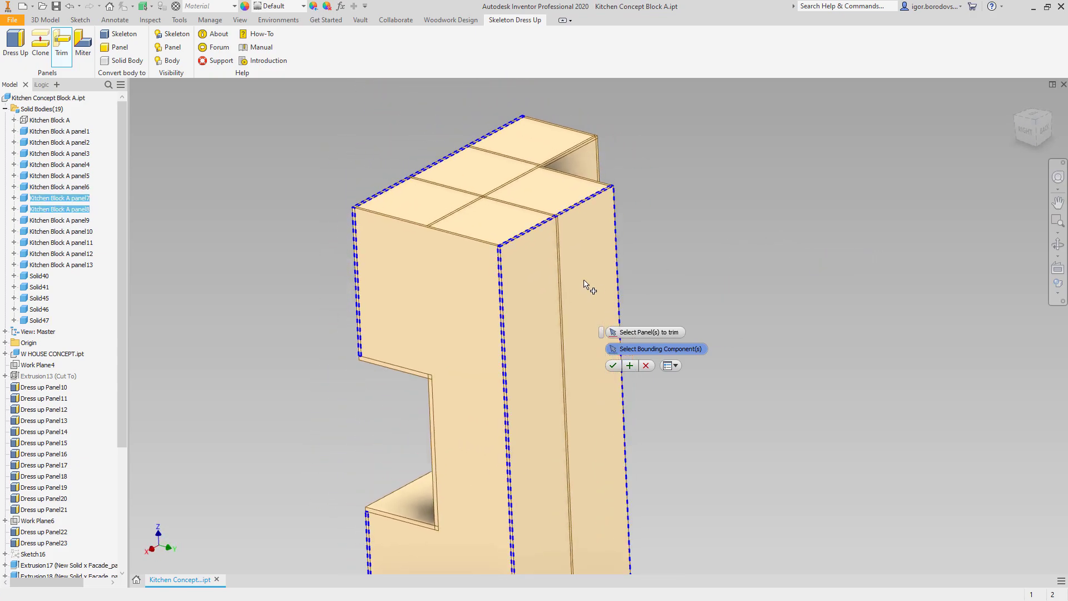
click(629, 366)
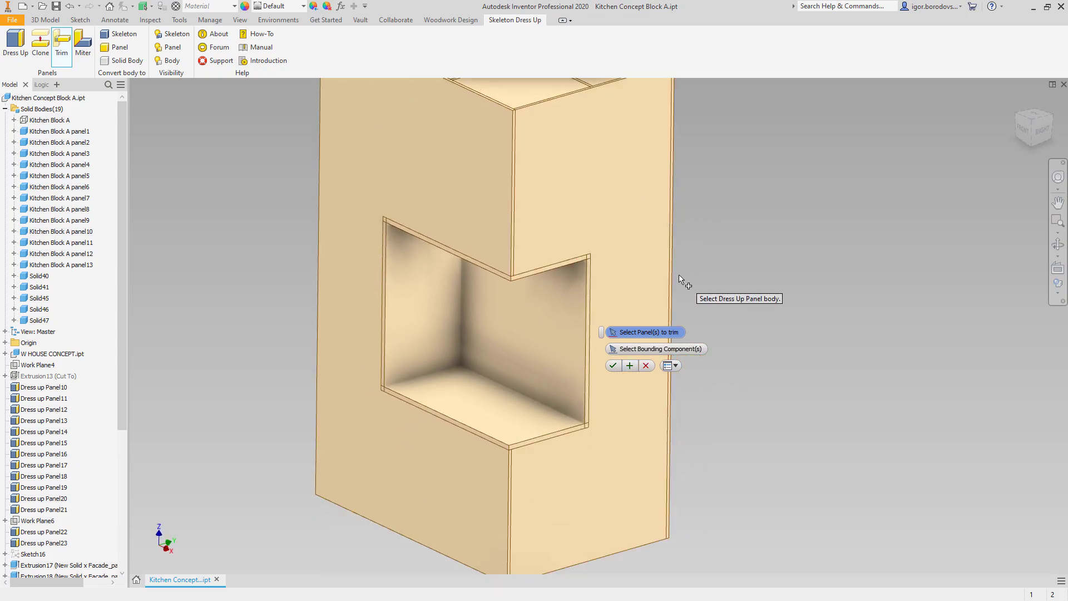
- Trim the niche's vertical wall panels against its upper and lower horizontal panels
click(517, 289)
click(448, 295)
click(493, 424)
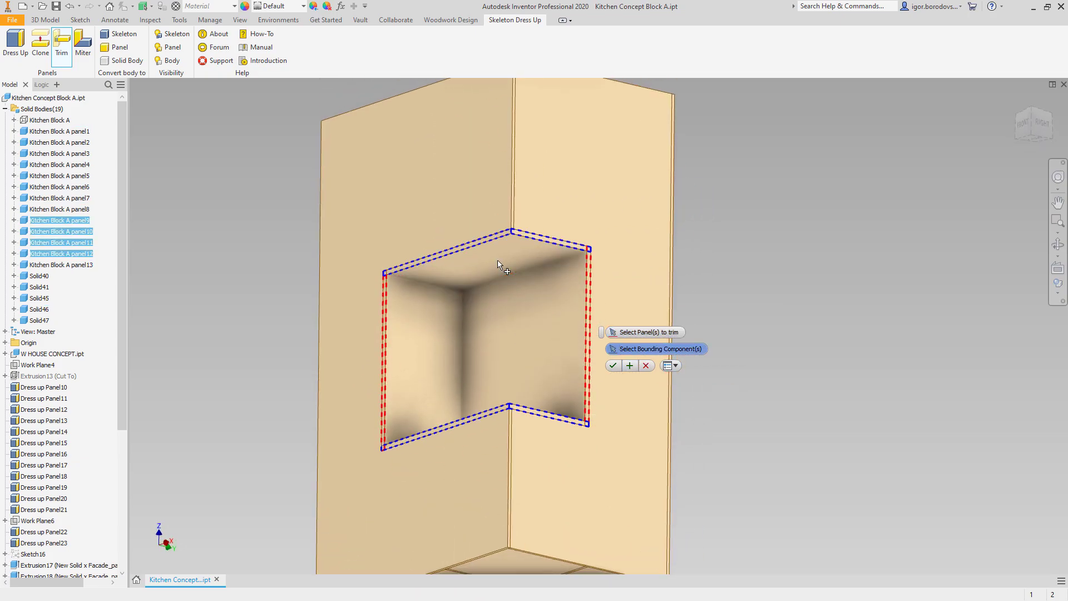
click(630, 366)
click(410, 328)
click(539, 351)
click(629, 367)
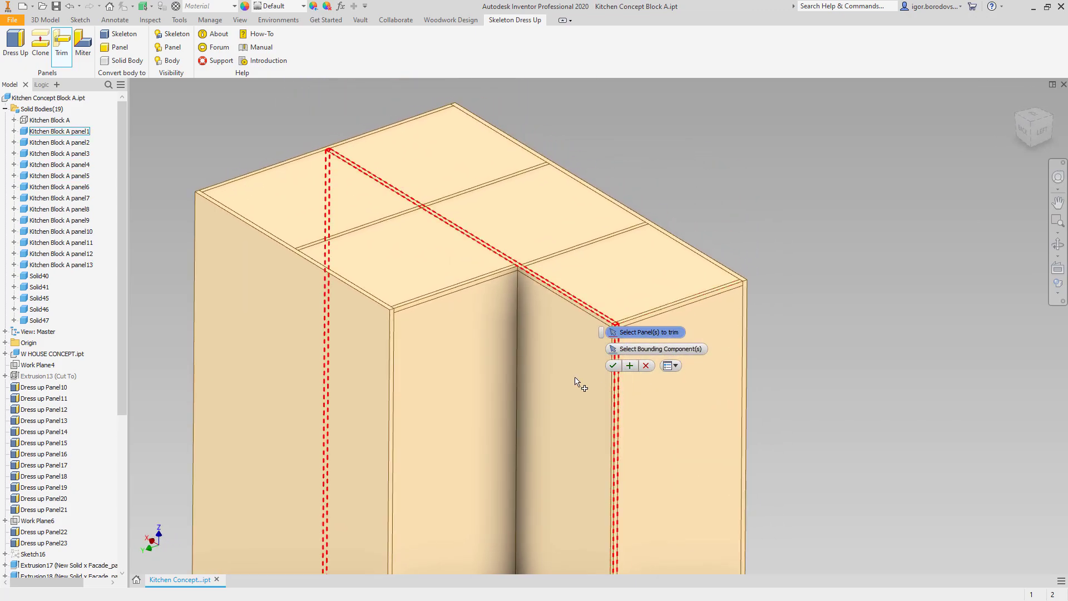
- Trim the vertical panels panel1, panel5, panel6, panel13, Solid45 and Solid47 against the block's top panel
click(492, 358)
click(569, 366)
click(570, 366)
click(656, 317)
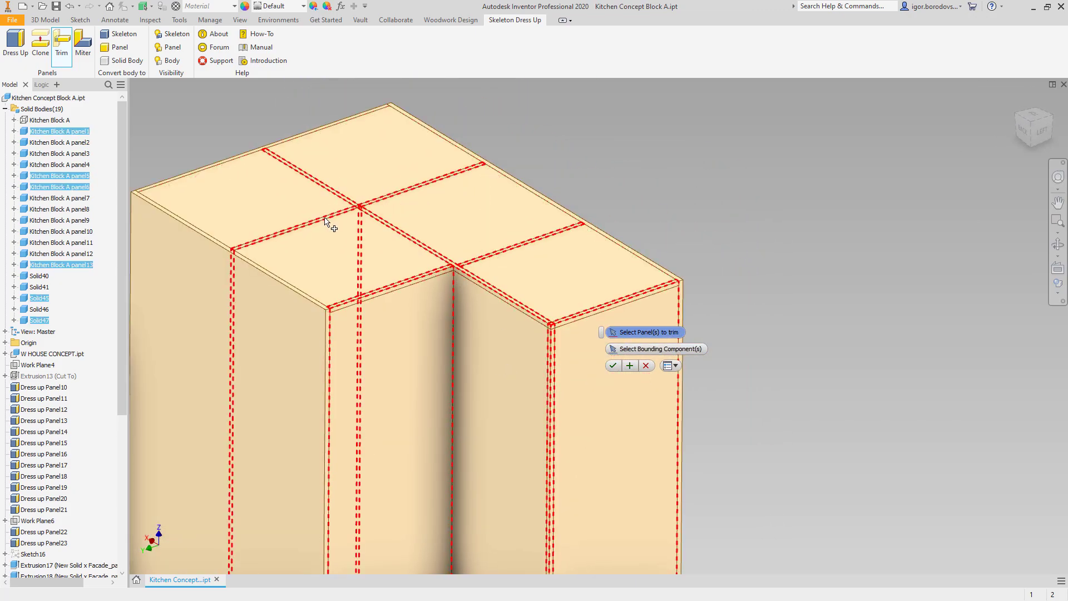
click(629, 366)
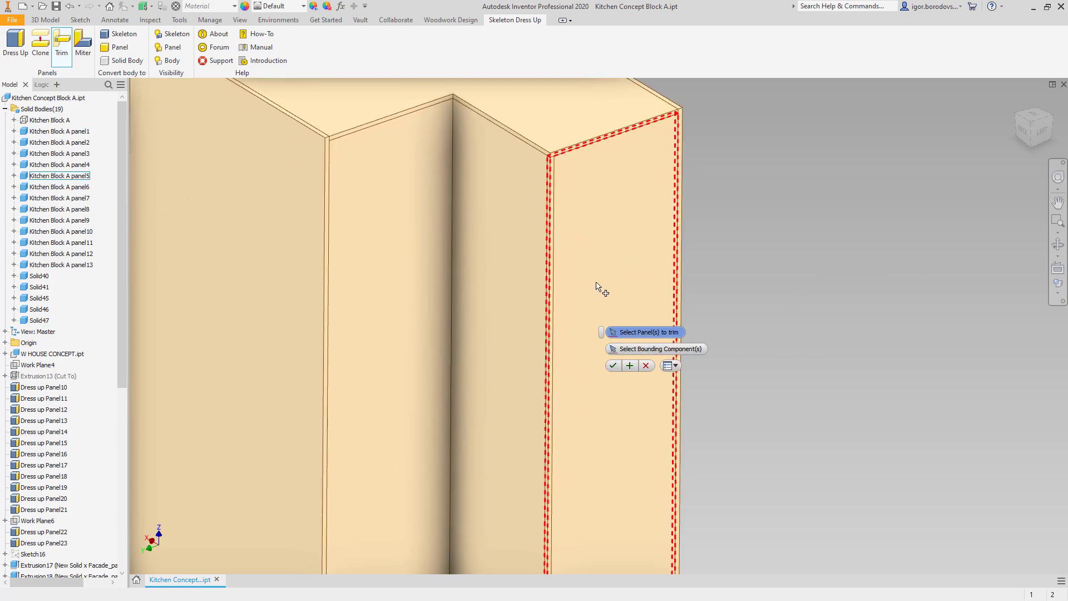
- Trim the panels around the rear recess against the adjoining panel5 and finish the Dress Up trimming
click(524, 283)
click(660, 349)
click(618, 262)
click(629, 366)
click(660, 349)
click(522, 496)
click(634, 366)
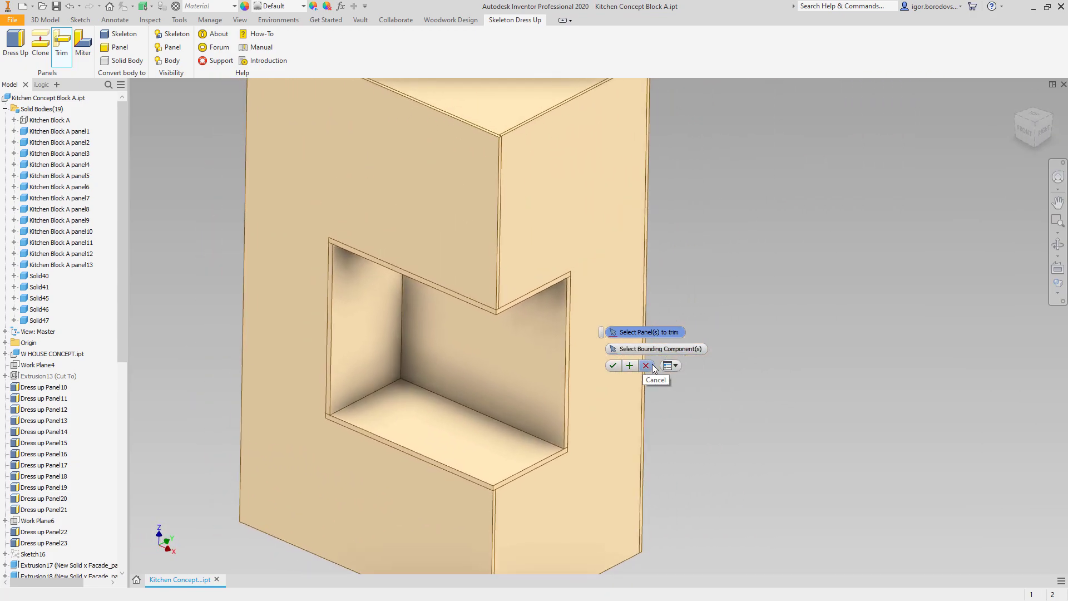
click(646, 365)
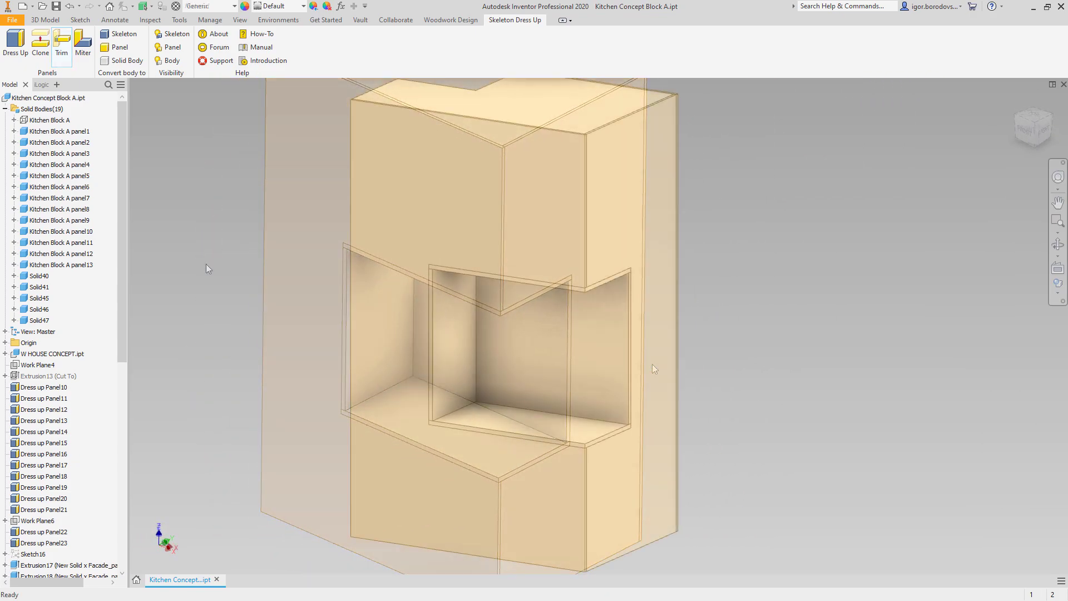
- Split the front facade panel into separate bodies along the two vertical work planes
click(45, 23)
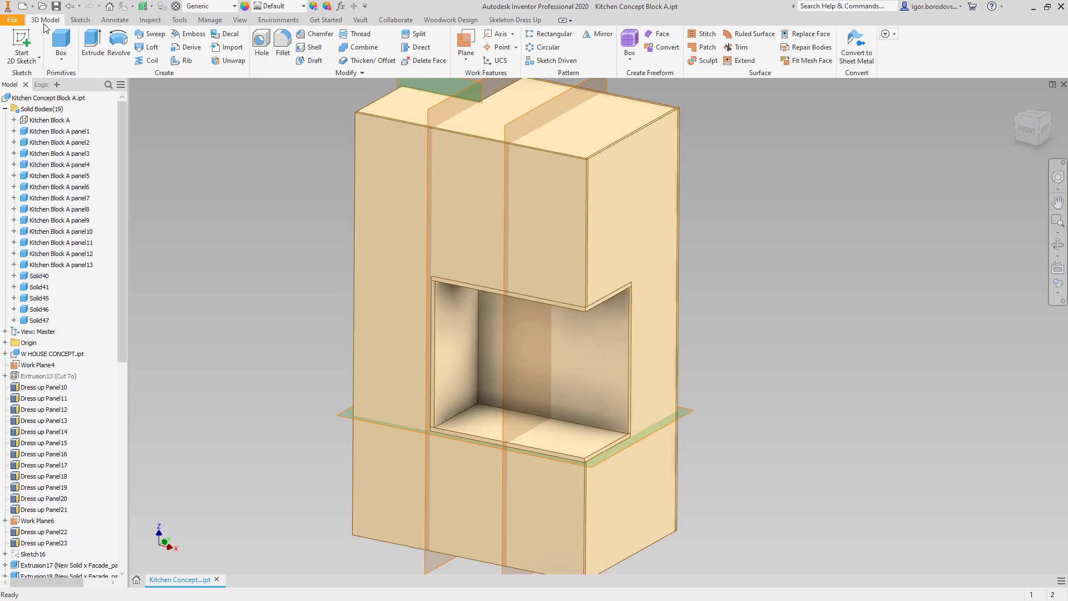
click(419, 37)
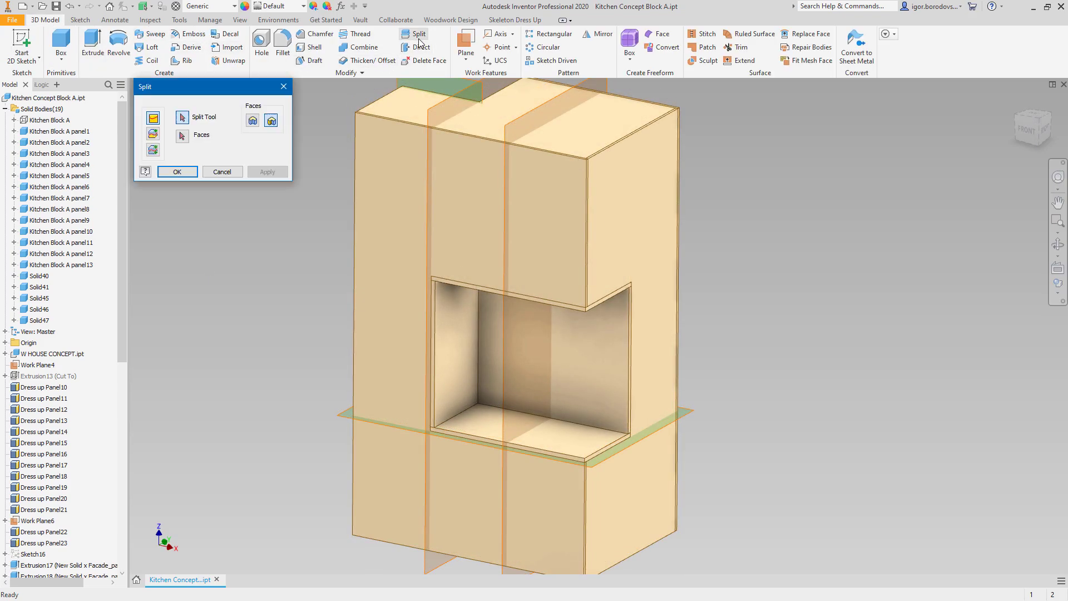
click(462, 89)
click(407, 182)
click(269, 172)
click(555, 94)
click(277, 174)
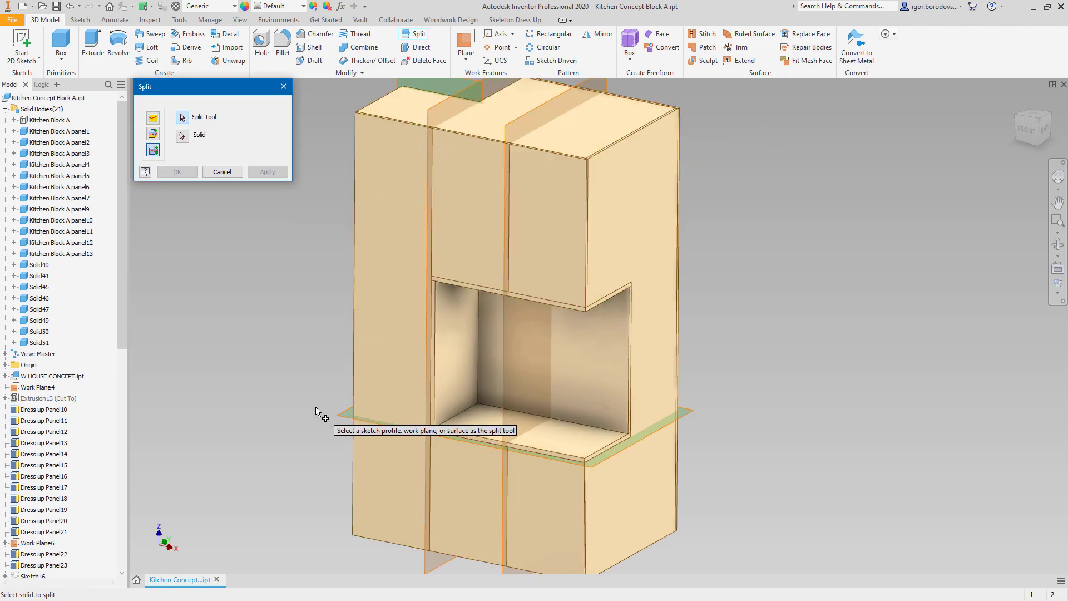
- Split the two narrow facade panels into upper and lower fronts along the horizontal work plane and finish splitting
click(337, 416)
click(551, 239)
click(267, 172)
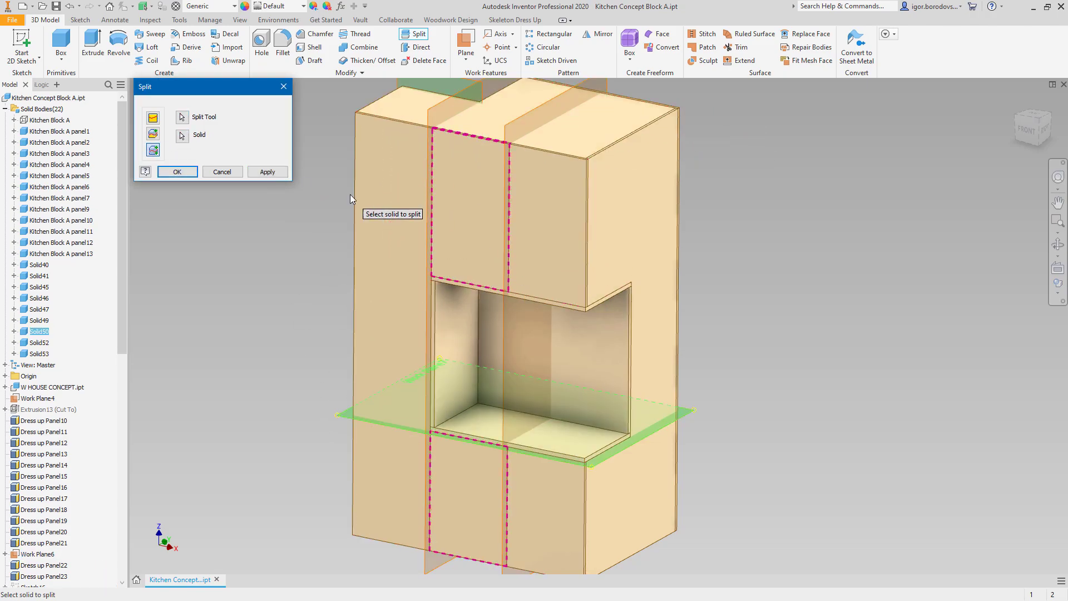
click(268, 172)
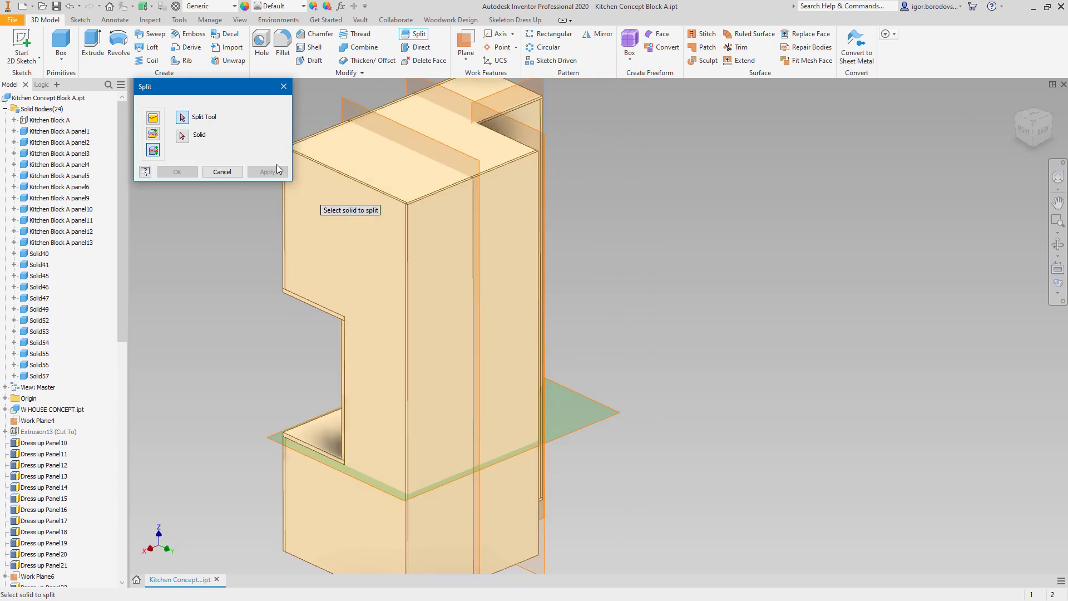
click(283, 87)
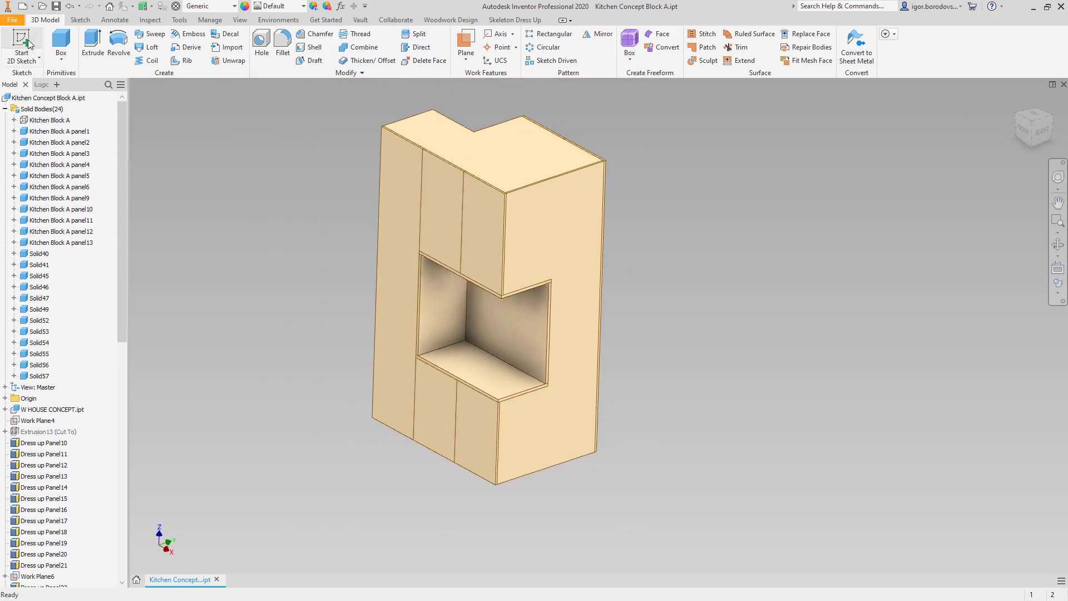
- Create a sketch on the tall front's face and project the outlines of the two upper and two lower fronts
click(22, 42)
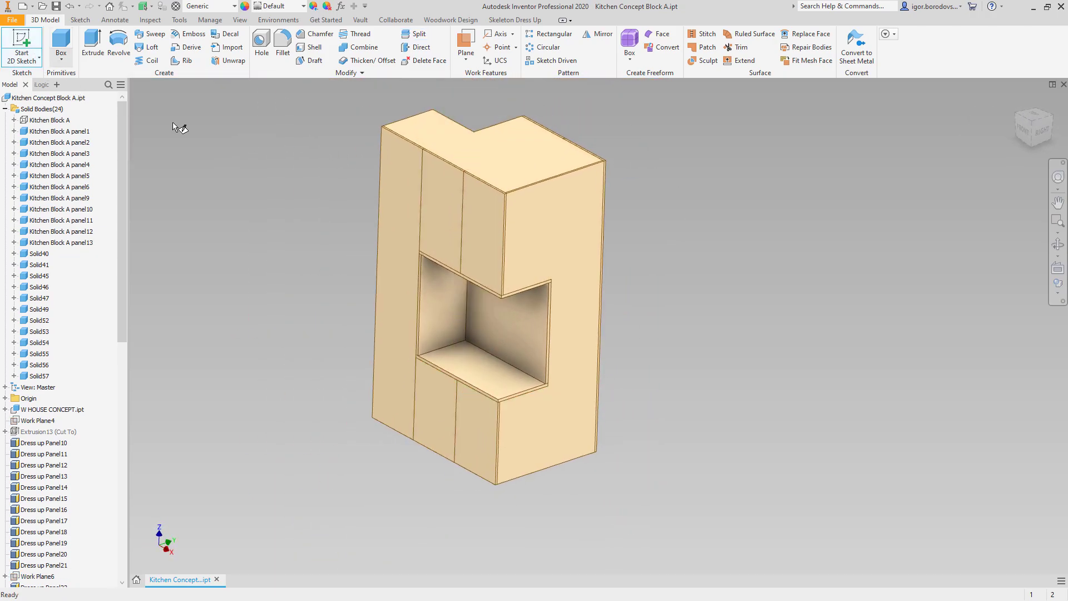
click(399, 199)
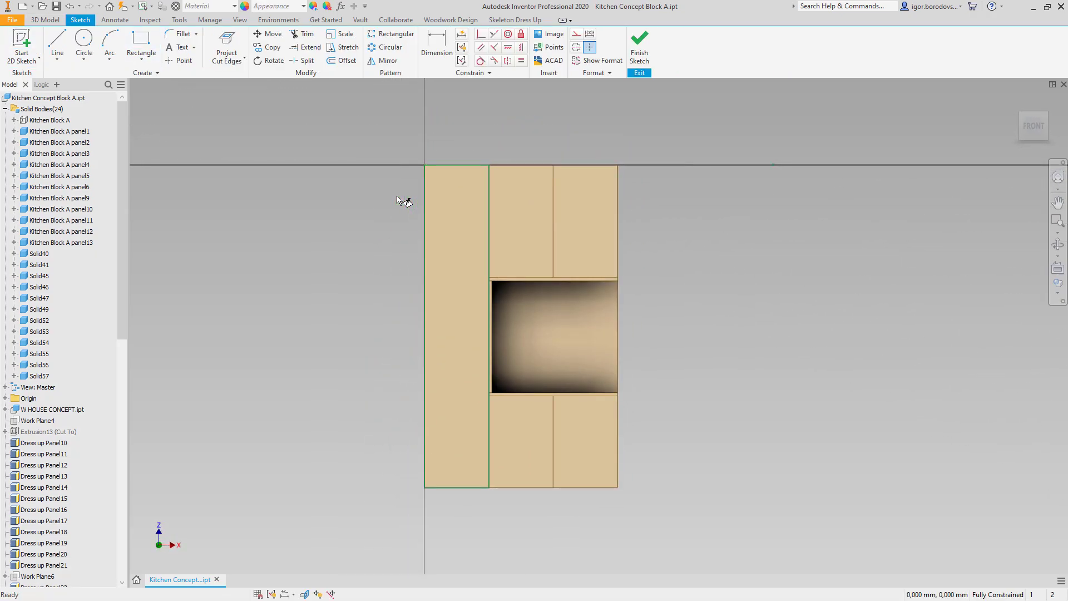
click(244, 58)
click(233, 78)
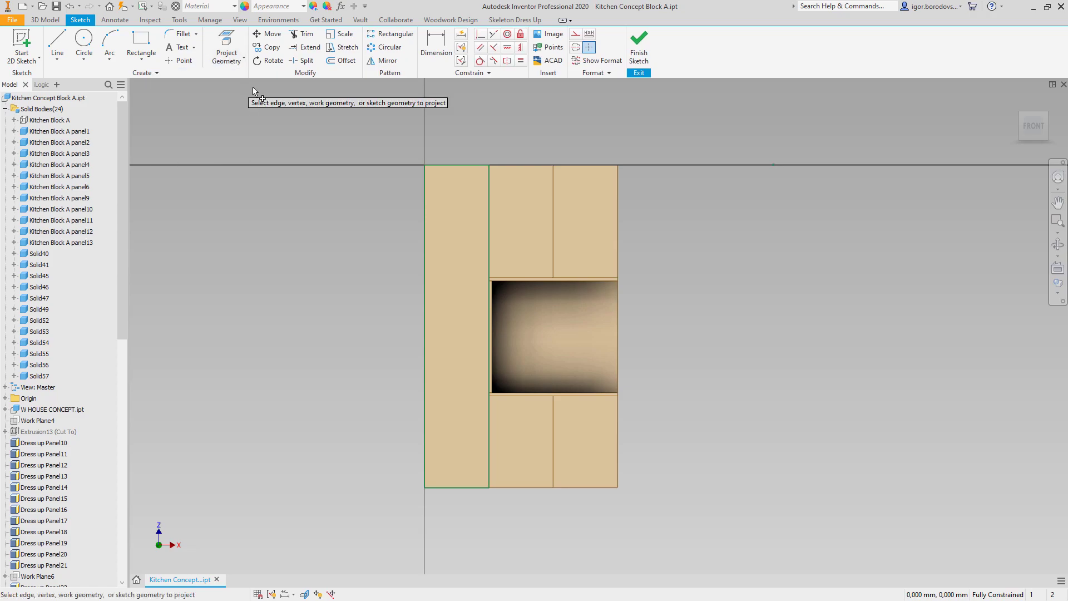
click(544, 208)
click(590, 214)
click(524, 448)
click(591, 448)
key(Escape)
- Convert all projected front outlines in the sketch to construction geometry
drag(380, 122, 674, 522)
right_click(689, 389)
click(742, 388)
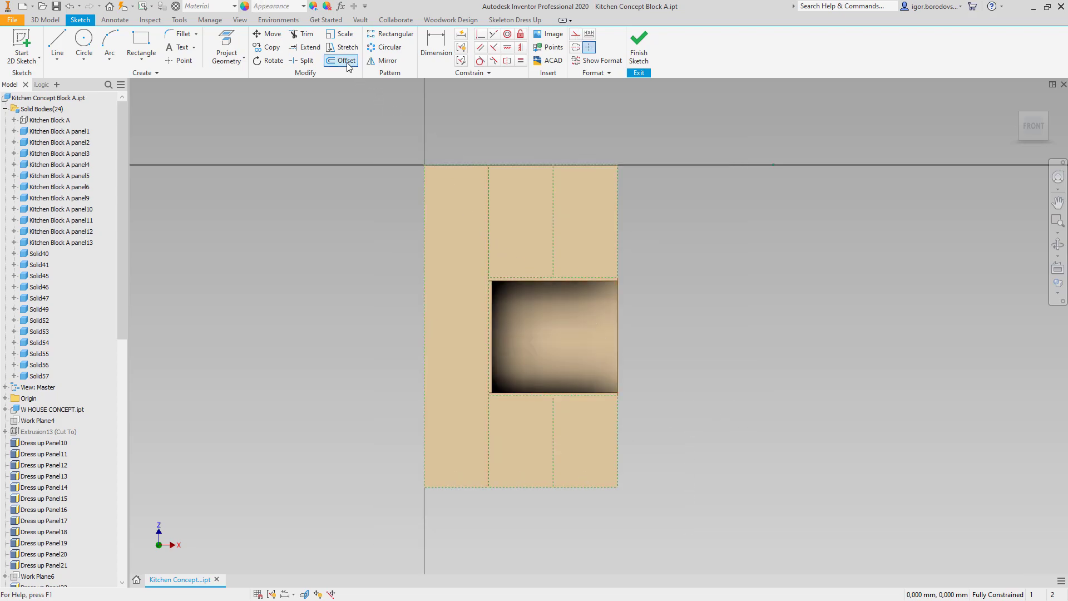
- Offset the projected outlines of the tall front and the two upper fronts inward by 1,5 mm
click(424, 196)
click(407, 325)
click(553, 225)
click(618, 222)
text(5)
key(Return)
- Offset the projected outlines of the two lower fronts inward by 1,5 mm and finish the sketch
click(552, 426)
text(1,5)
key(Return)
click(617, 426)
text(1,5)
key(Return)
click(638, 48)
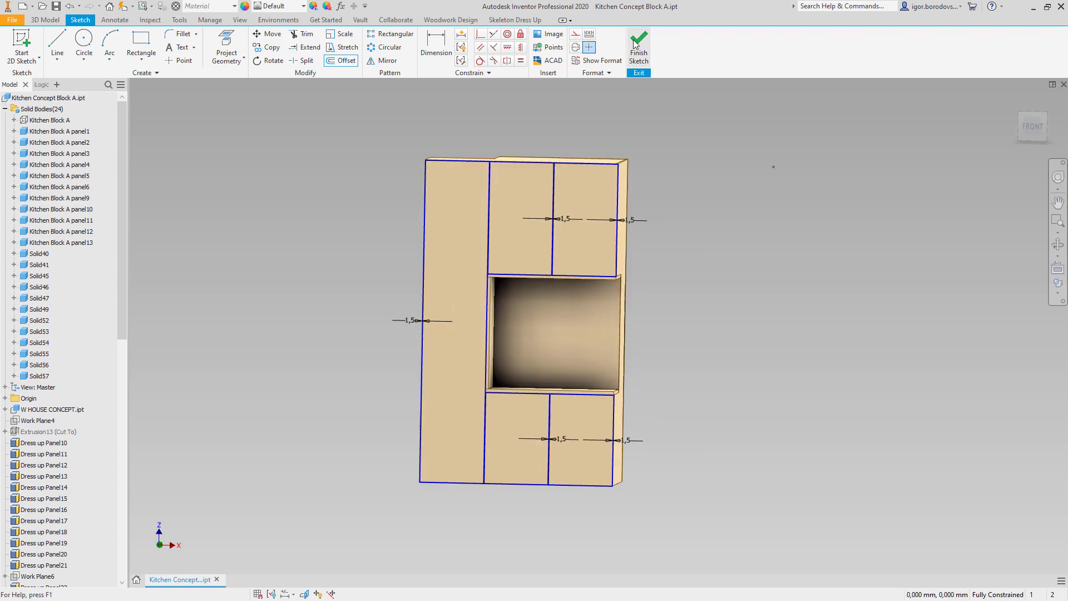
- Start an extrusion using the offset profiles of all five fronts
key(e)
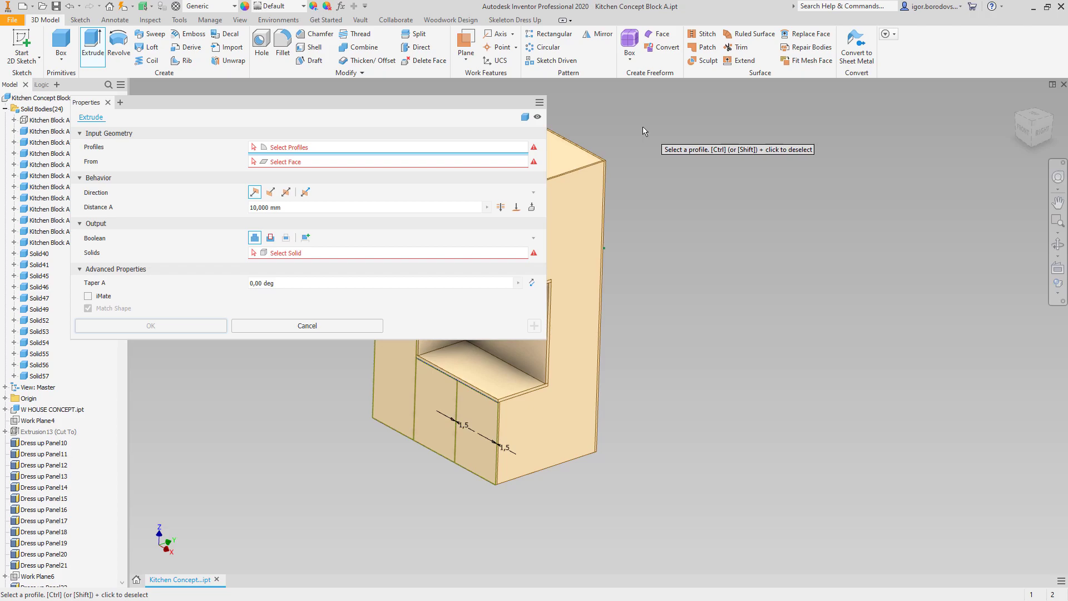
middle_drag(714, 199, 913, 234)
click(610, 231)
click(641, 239)
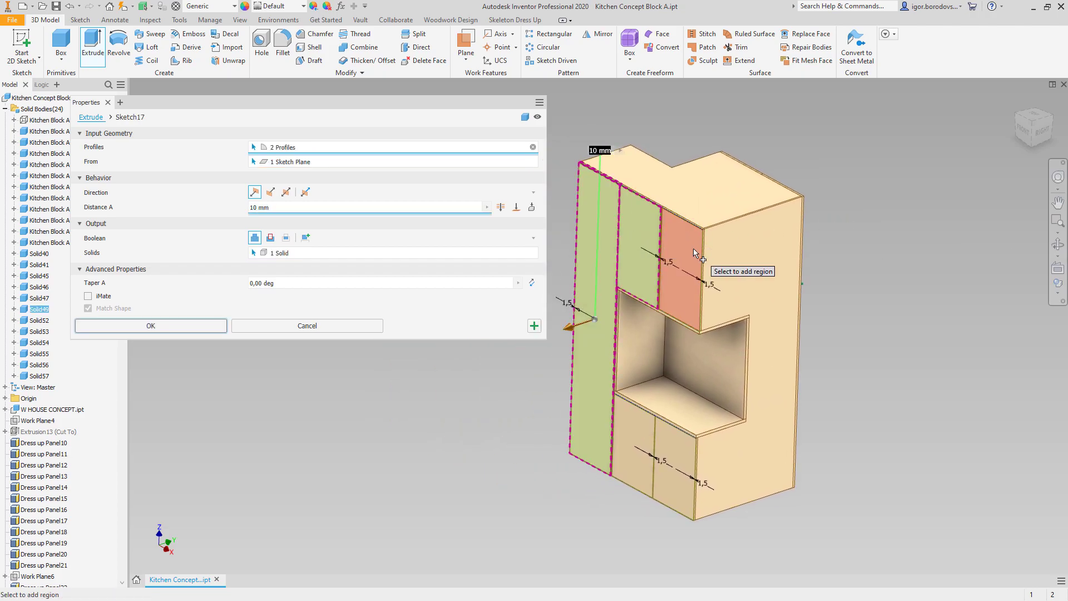
click(693, 248)
click(624, 431)
click(673, 473)
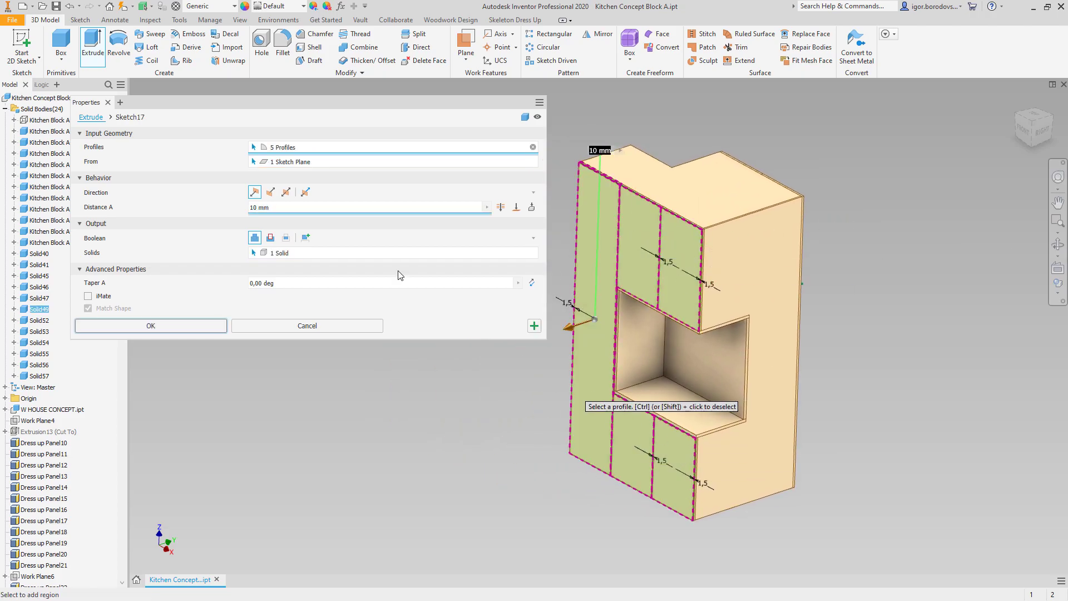
- Set the extrusion to intersect the five front bodies over a distance of Facade_panel_thickness
click(285, 238)
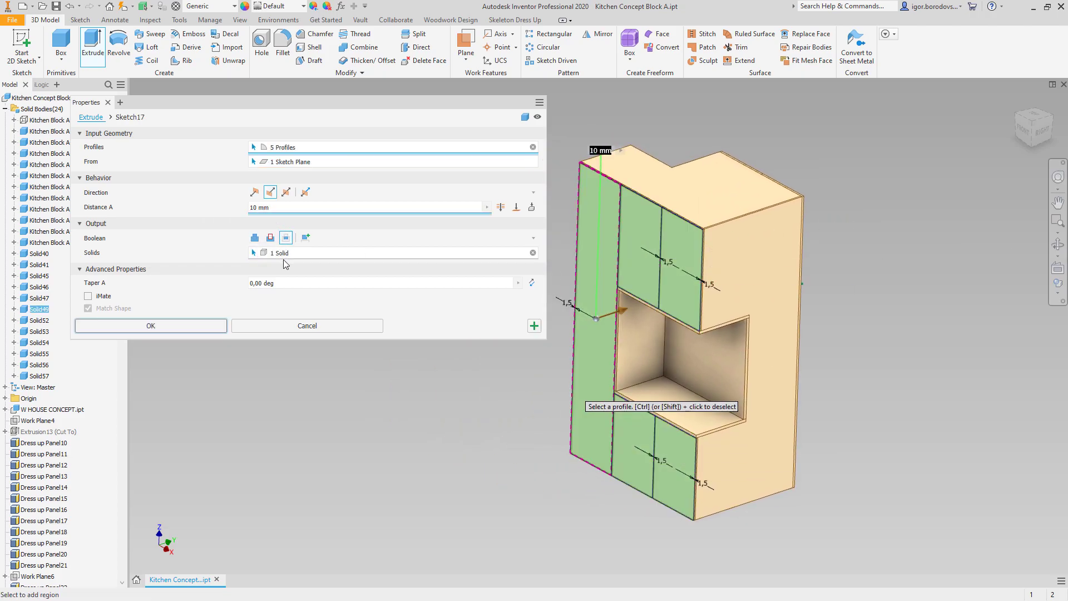
click(616, 470)
click(678, 488)
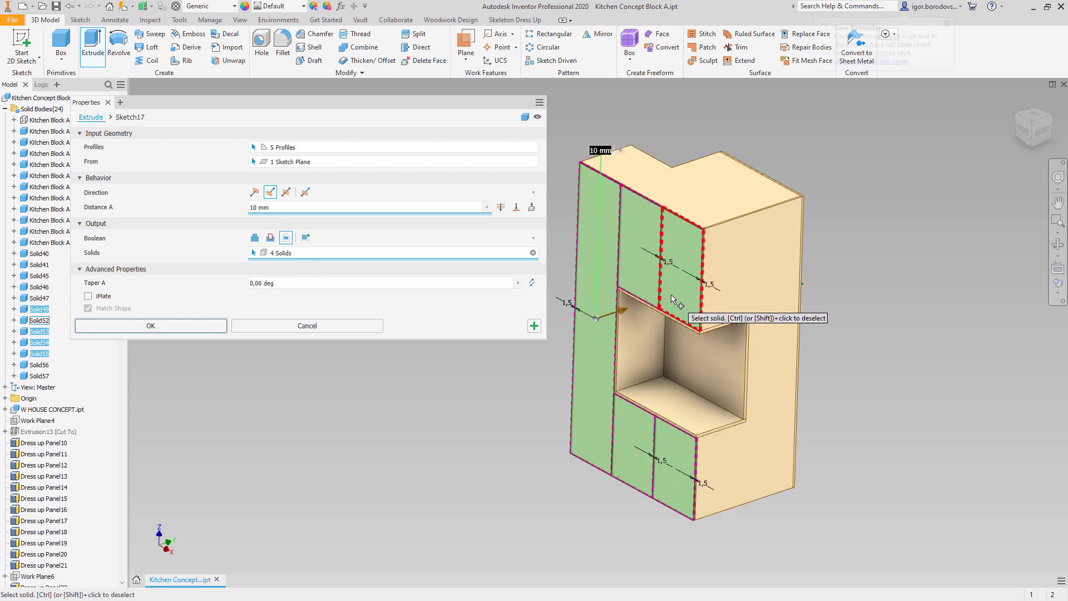
click(676, 296)
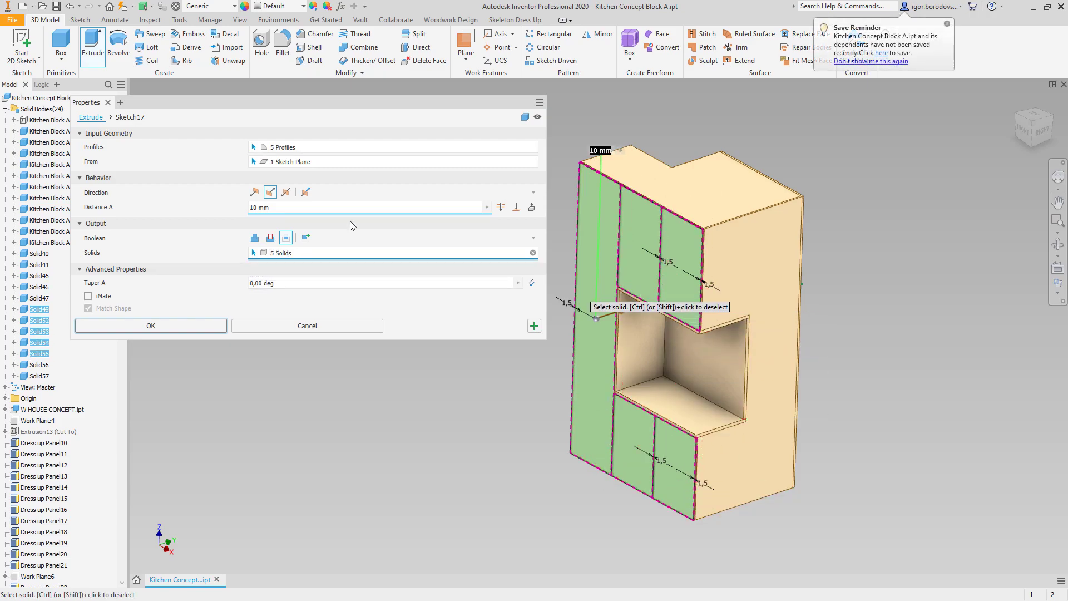
click(488, 208)
click(453, 252)
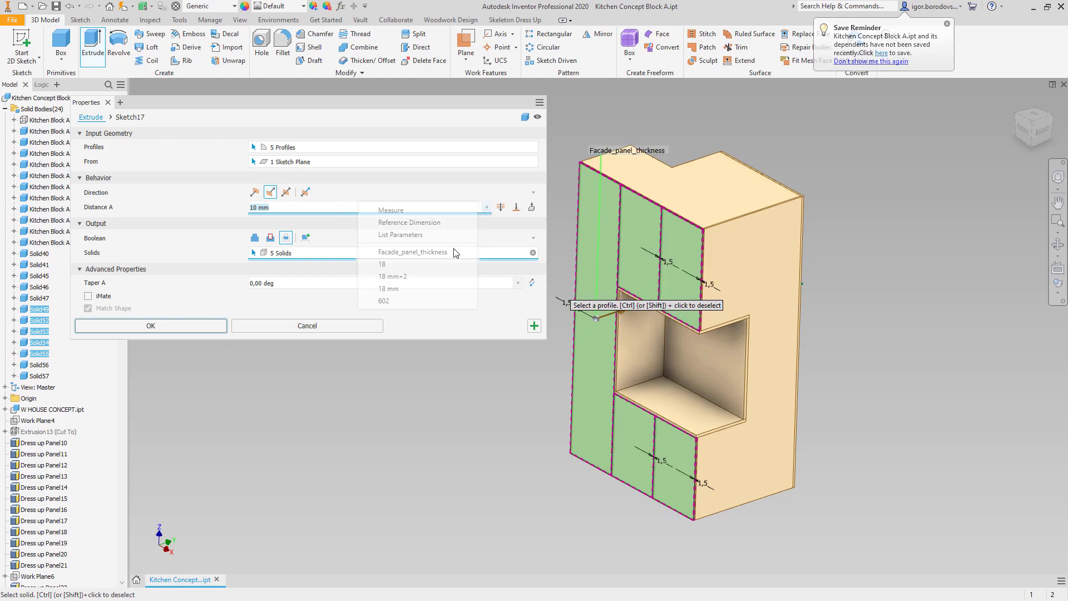
- Examine the gaps around the fronts and the whole block from the side, front and rear
key(F5)
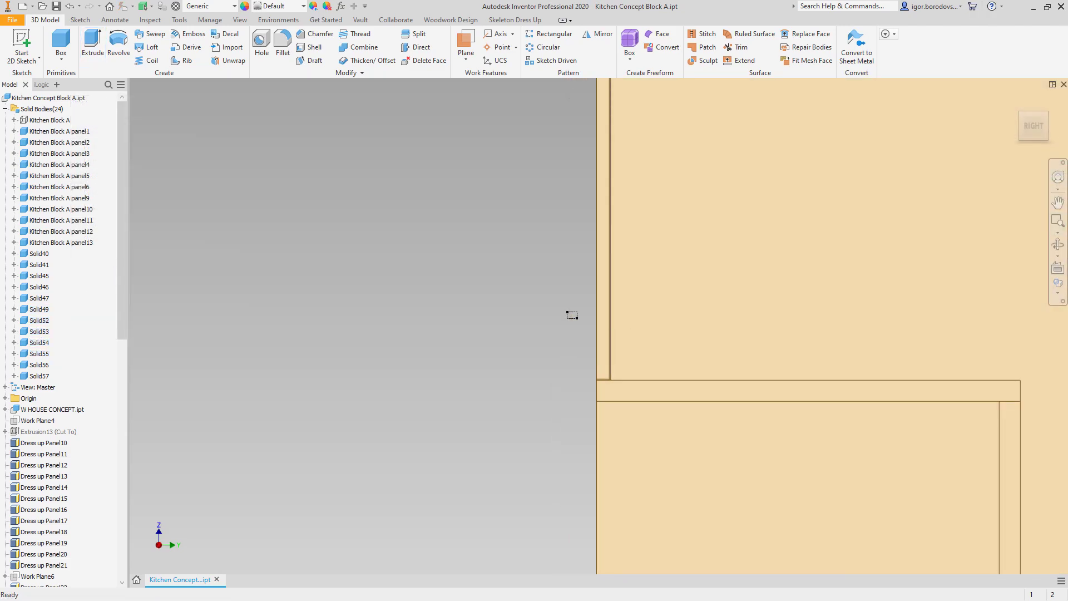
key(F5)
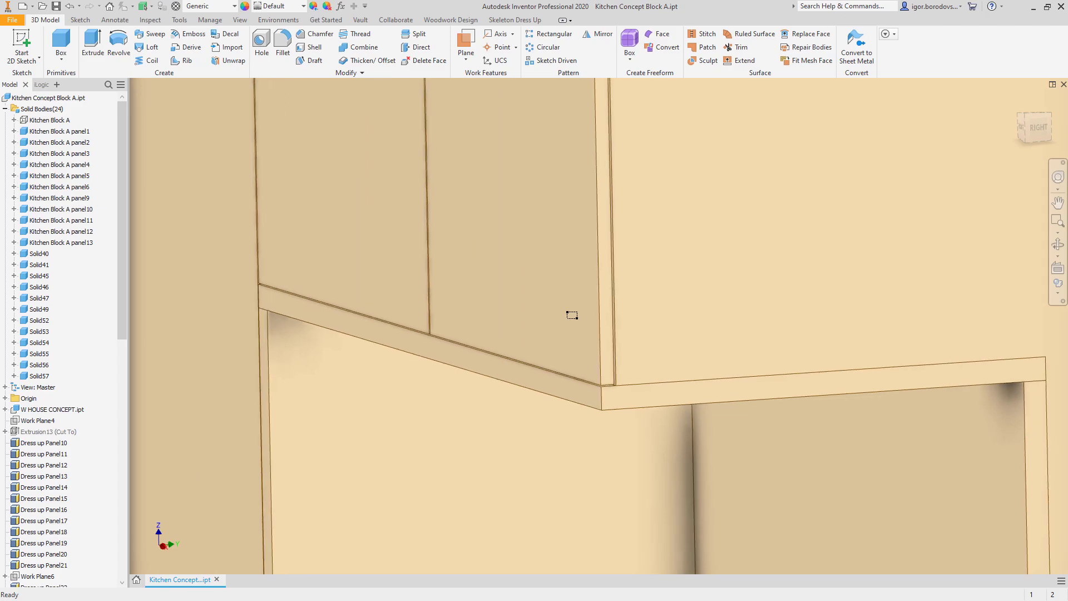
key(F5)
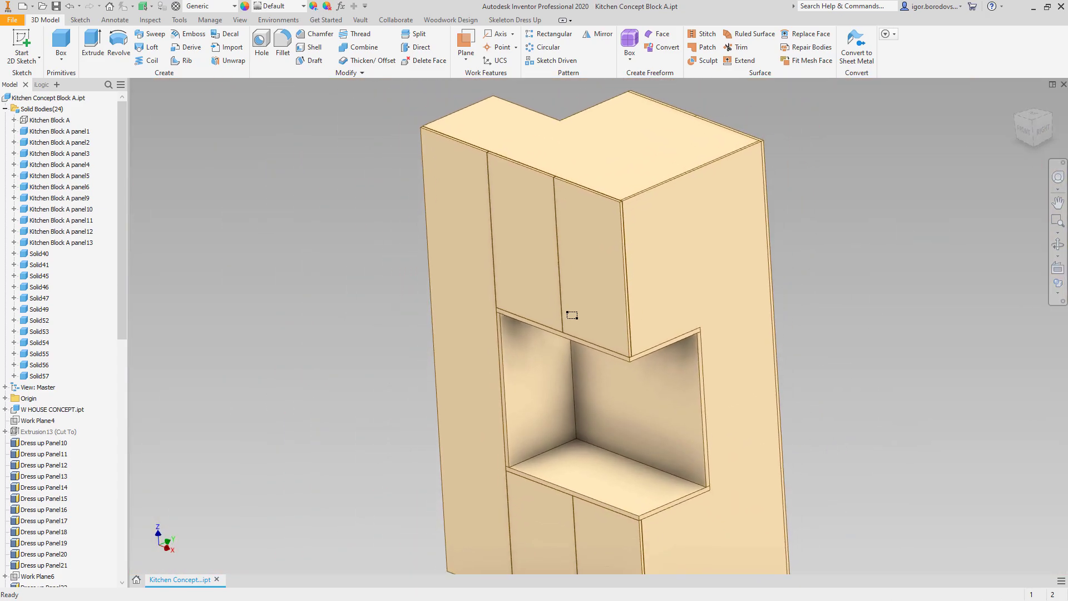
key(F5)
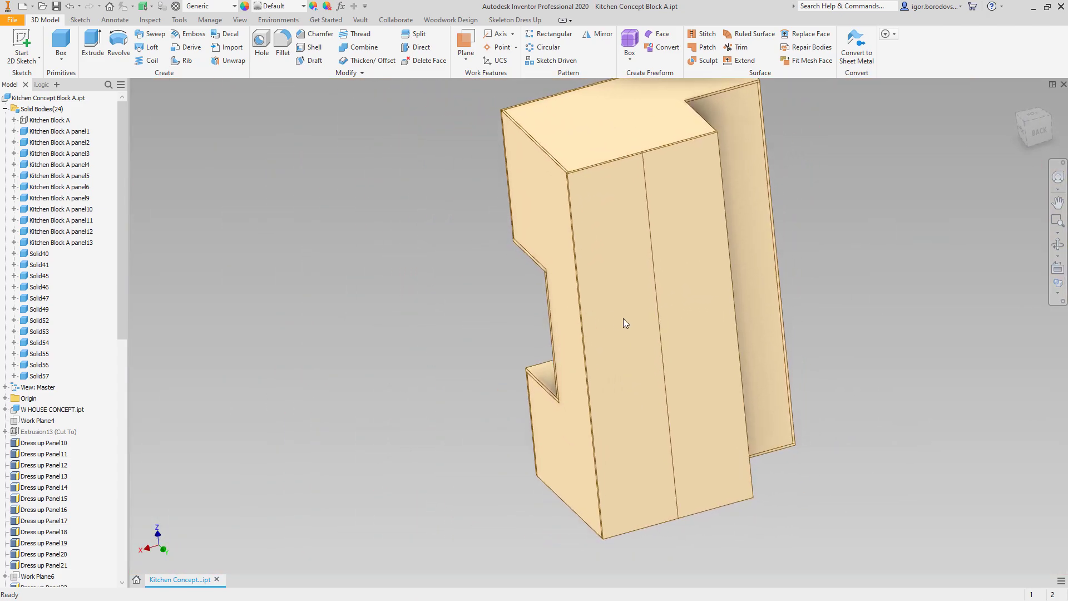
key(F5)
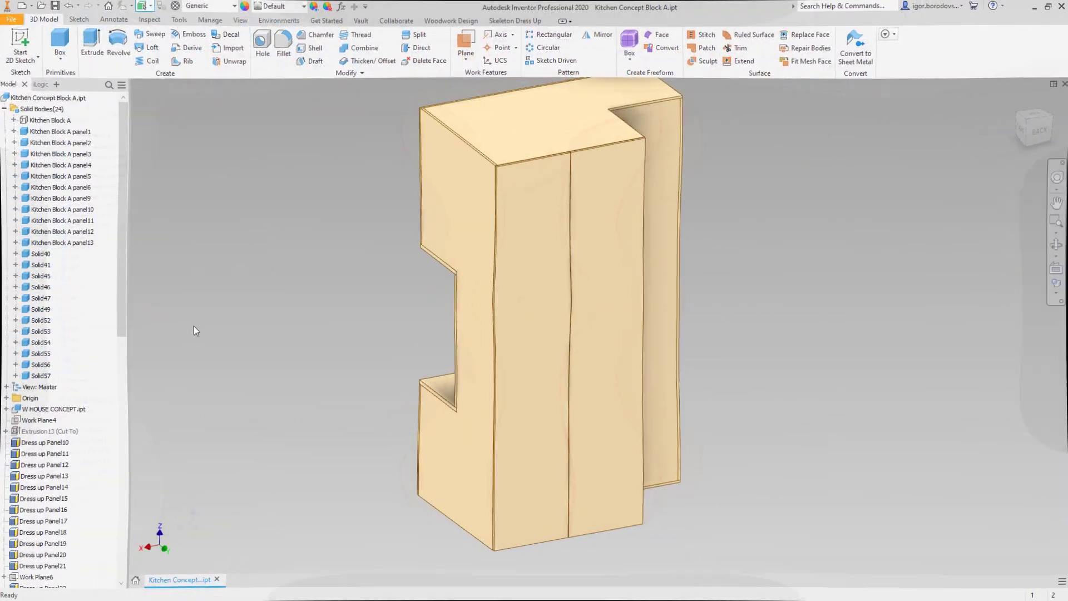
key(F5)
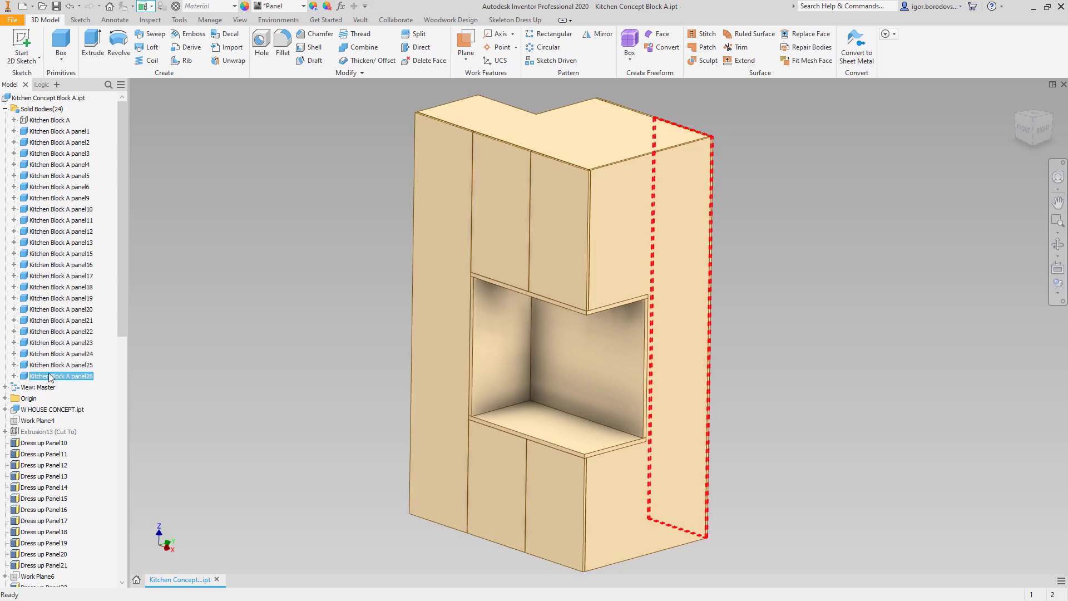
- Start Make Components for all panel bodies, with Kitchen Block A.iam in the Kitchen folder as the new target assembly
shift+click(71, 132)
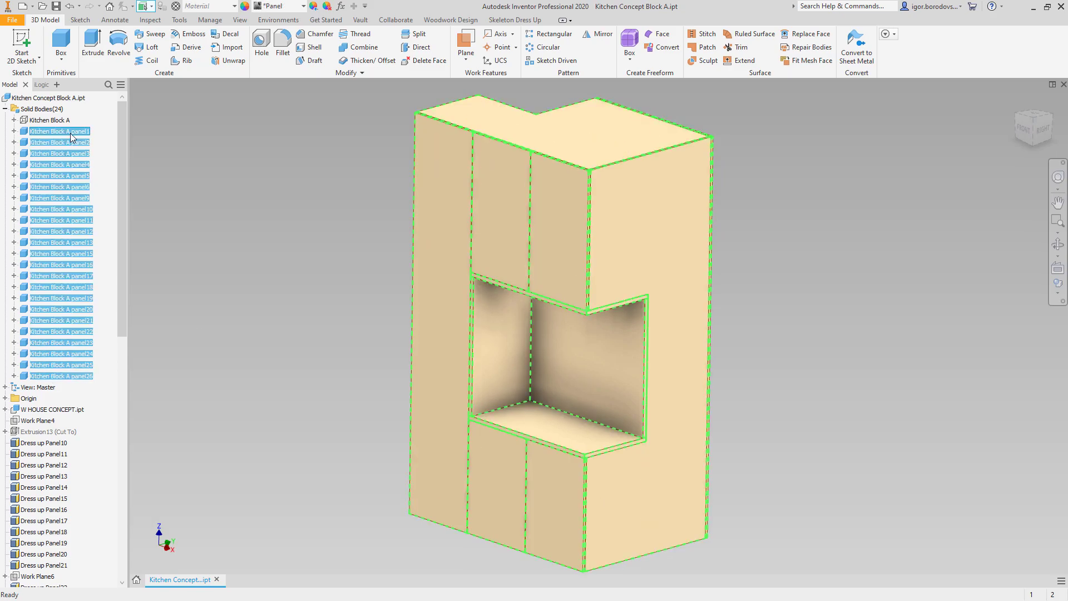
right_click(71, 135)
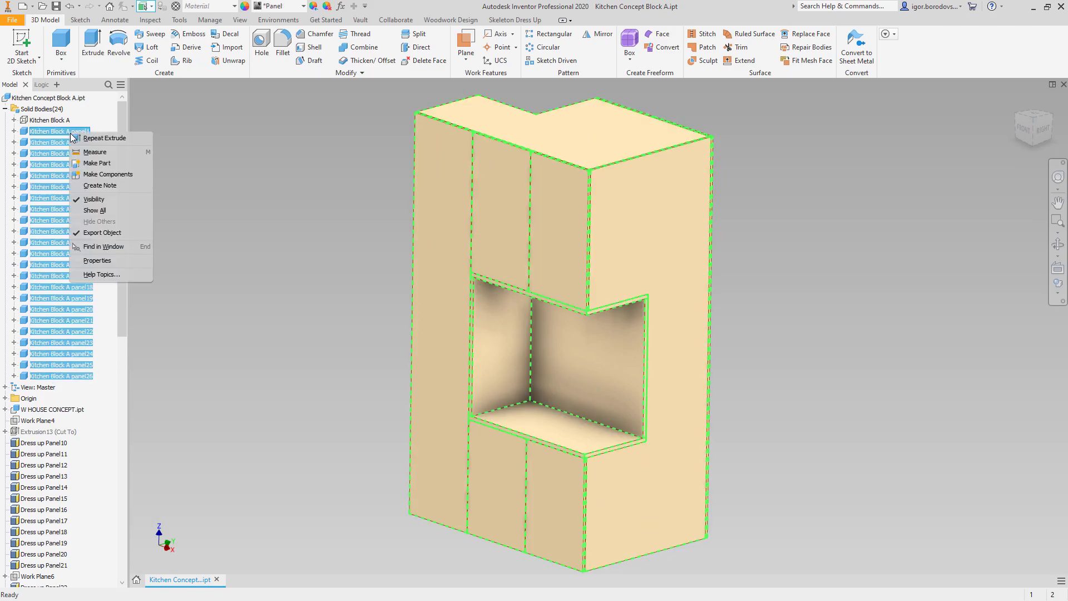
click(101, 173)
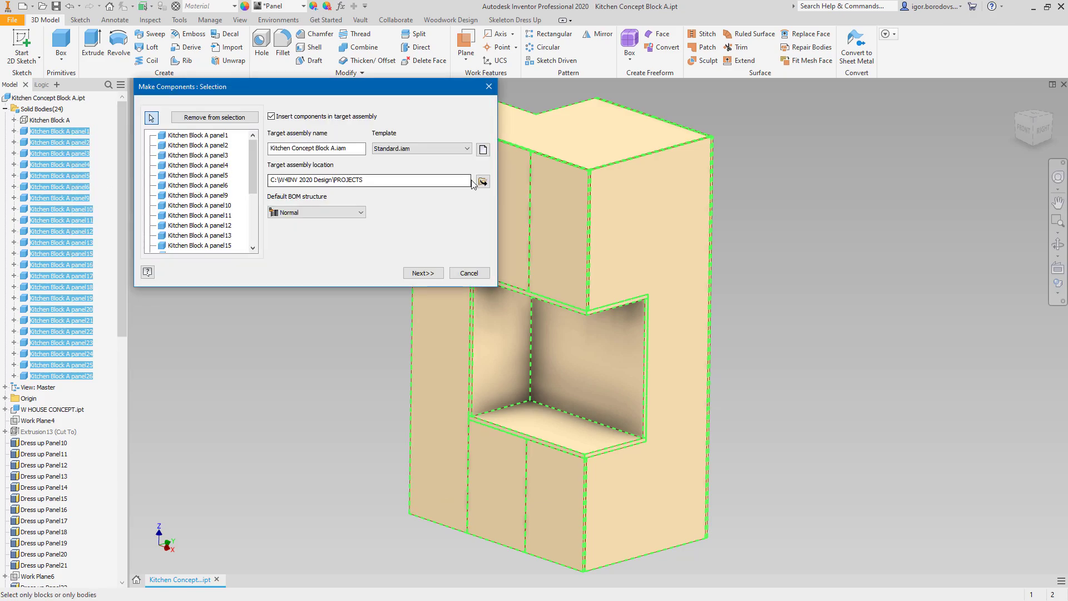
click(483, 182)
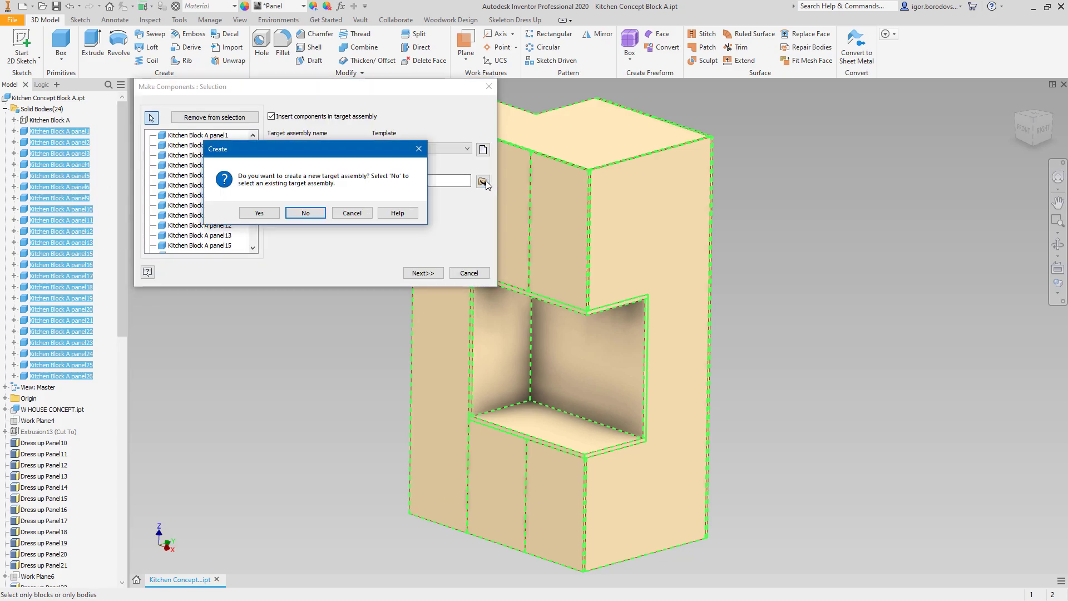
click(258, 213)
double_click(546, 299)
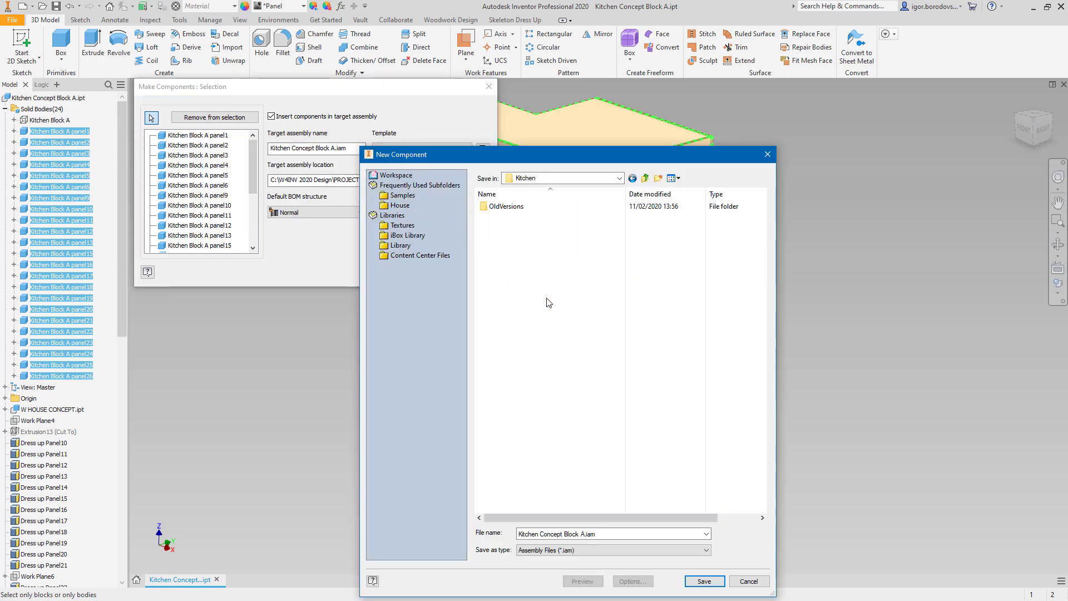
click(703, 582)
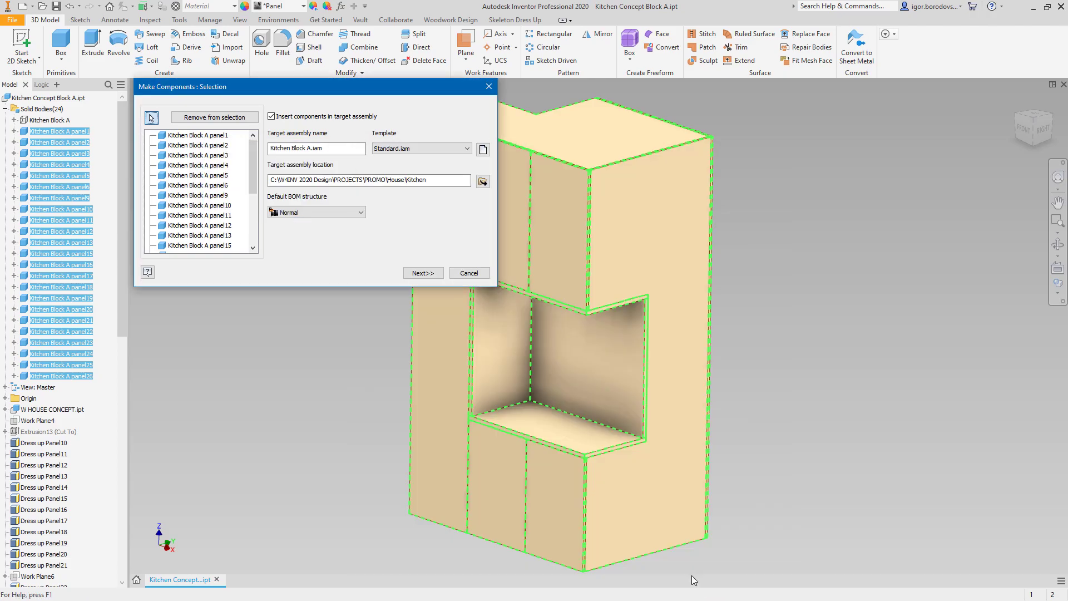
- Create the panel components in the Block A Parts folder without the source colour override, and save the assembly with its parts
click(424, 274)
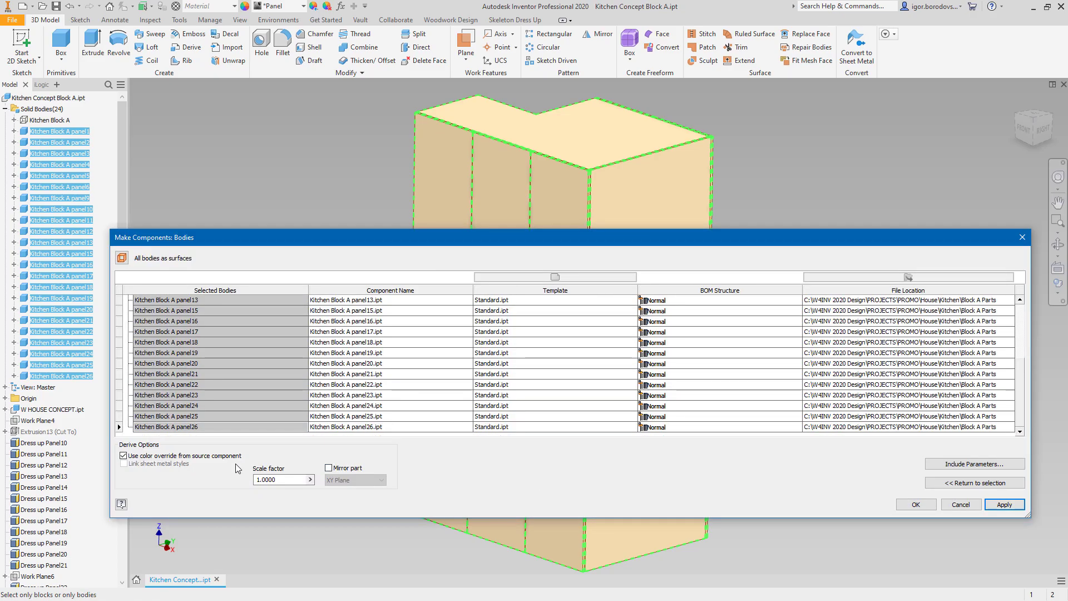
click(123, 455)
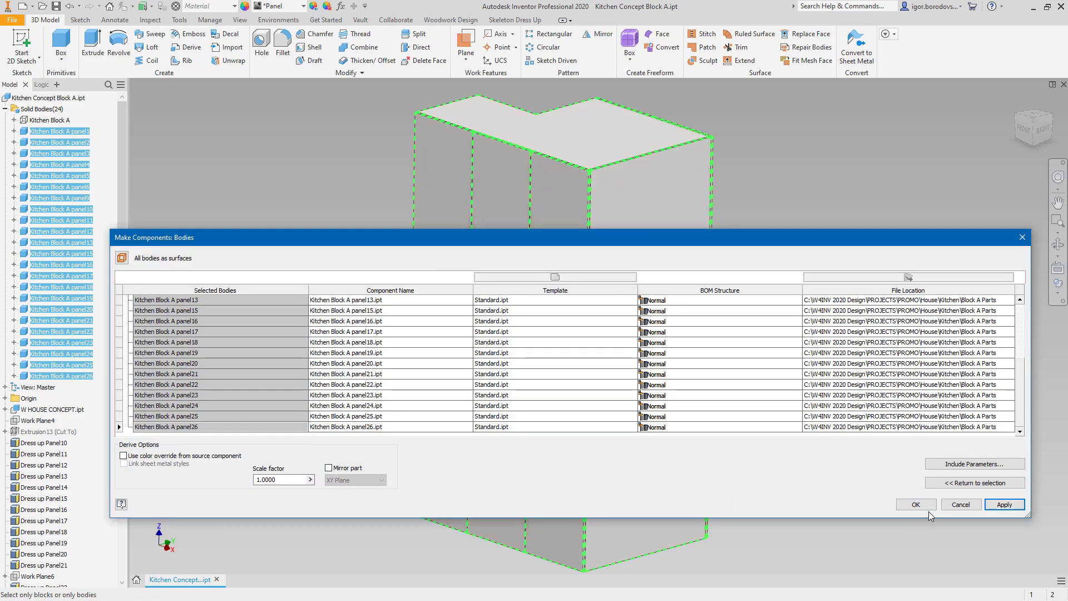
click(912, 505)
click(57, 7)
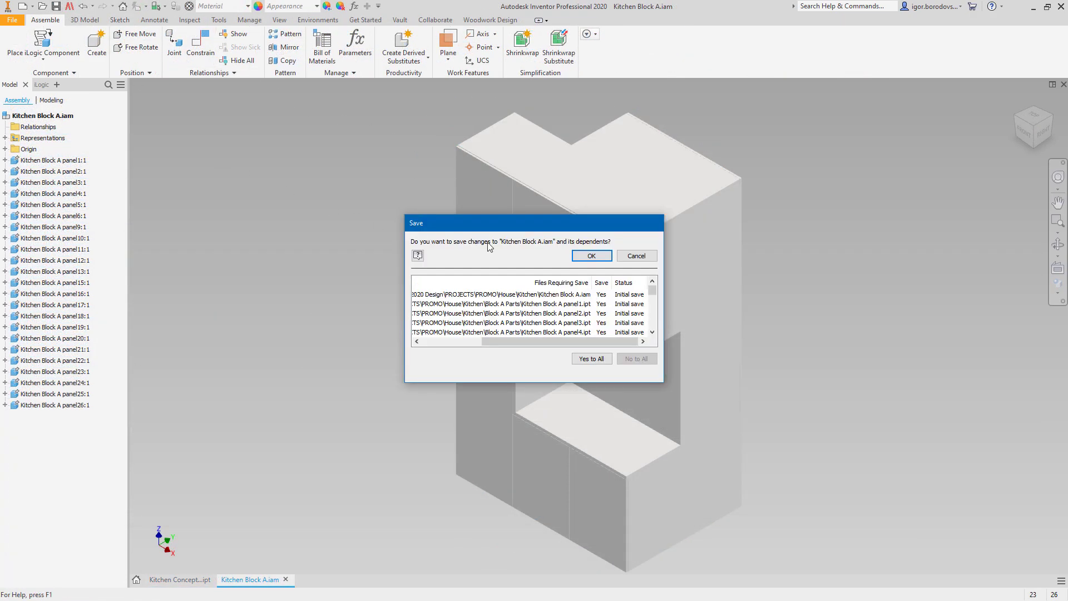
click(590, 255)
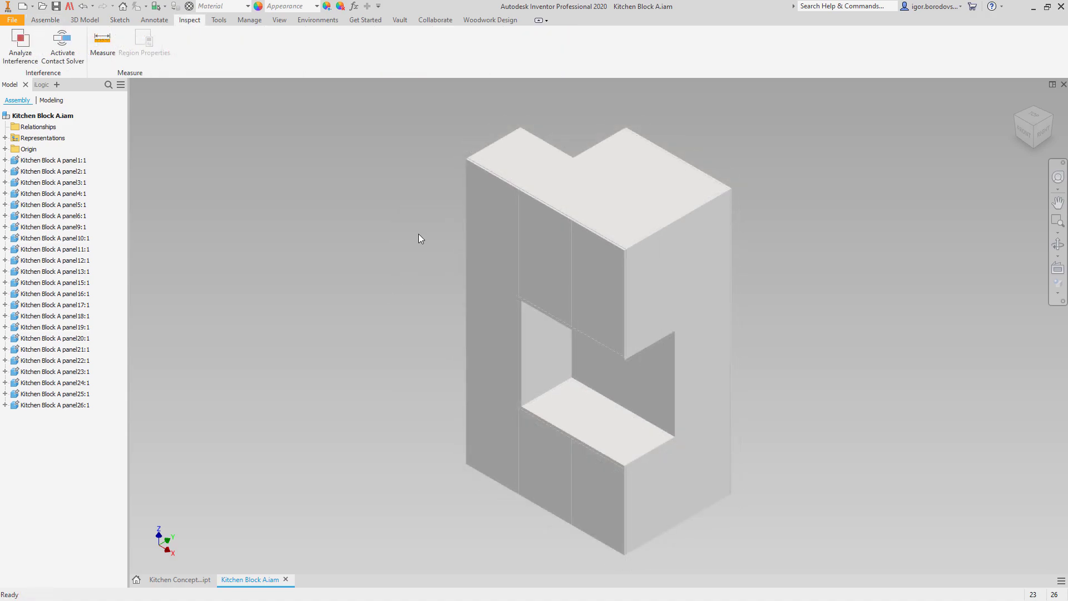
- Assign Laminated Medium Density Fiberboard (LMDF) in colour B03 to all panels of the kitchen block
click(498, 22)
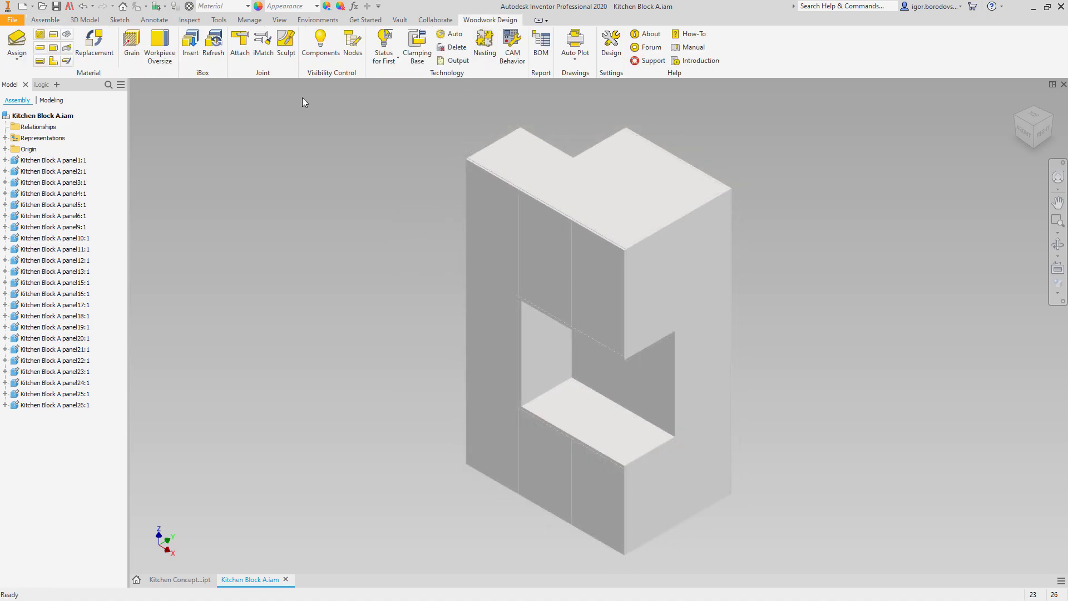
click(17, 38)
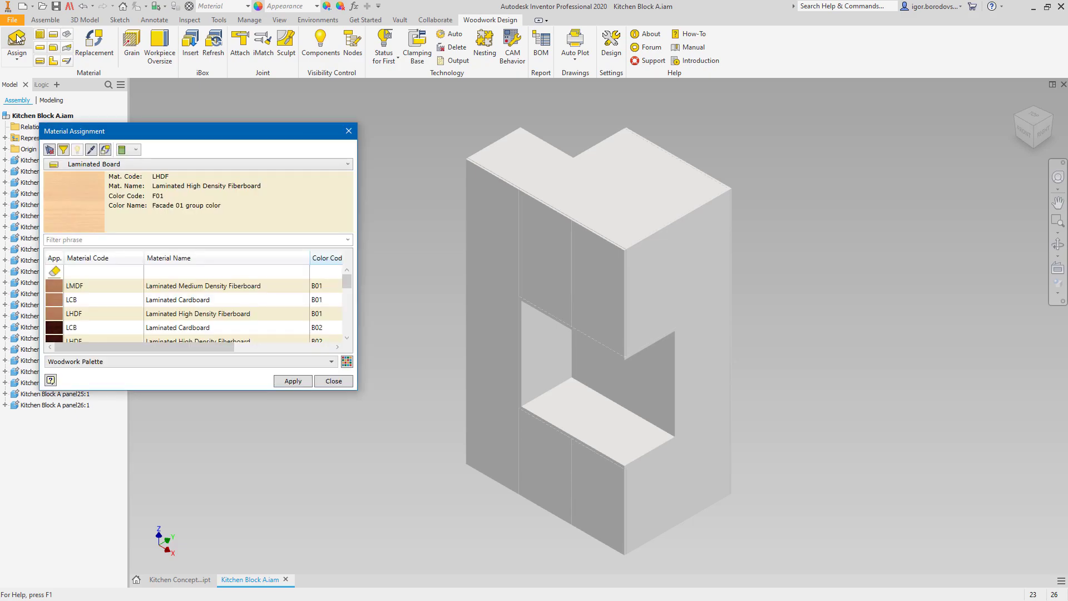
scroll(138, 275, down, 3)
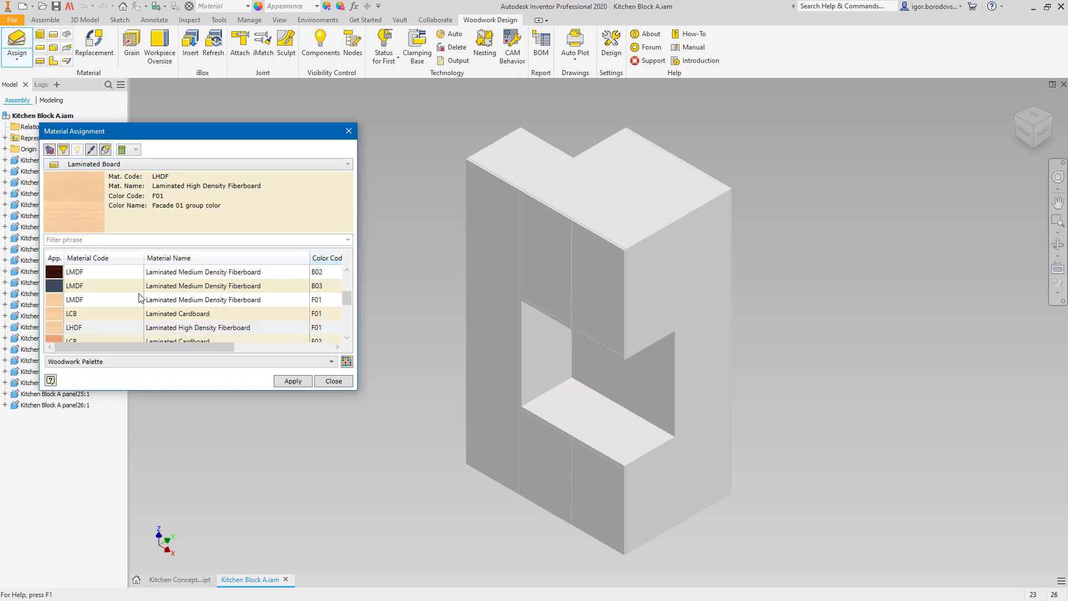
click(138, 287)
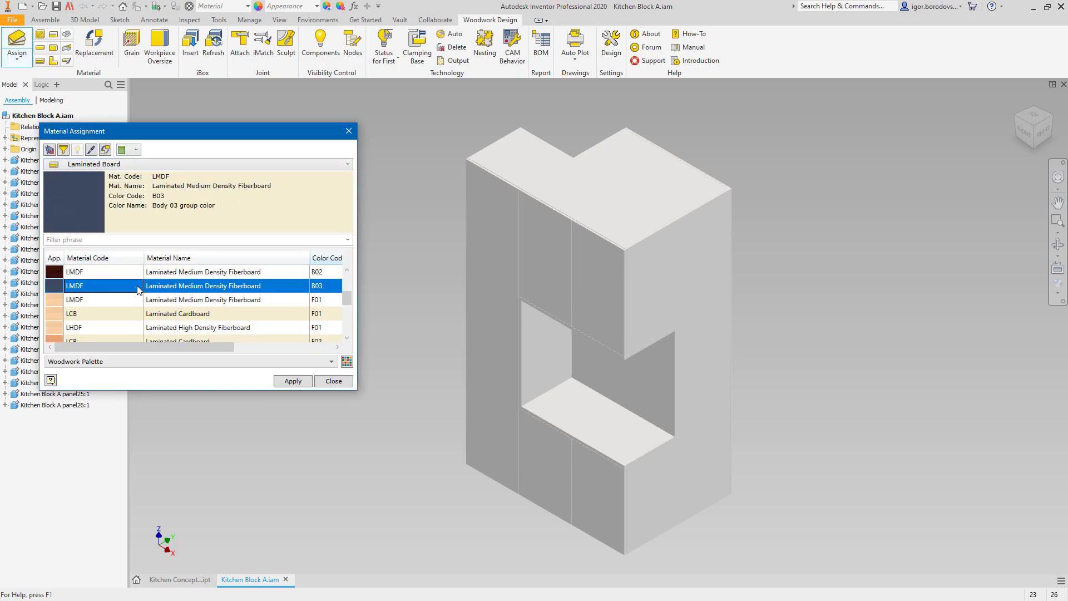
click(292, 381)
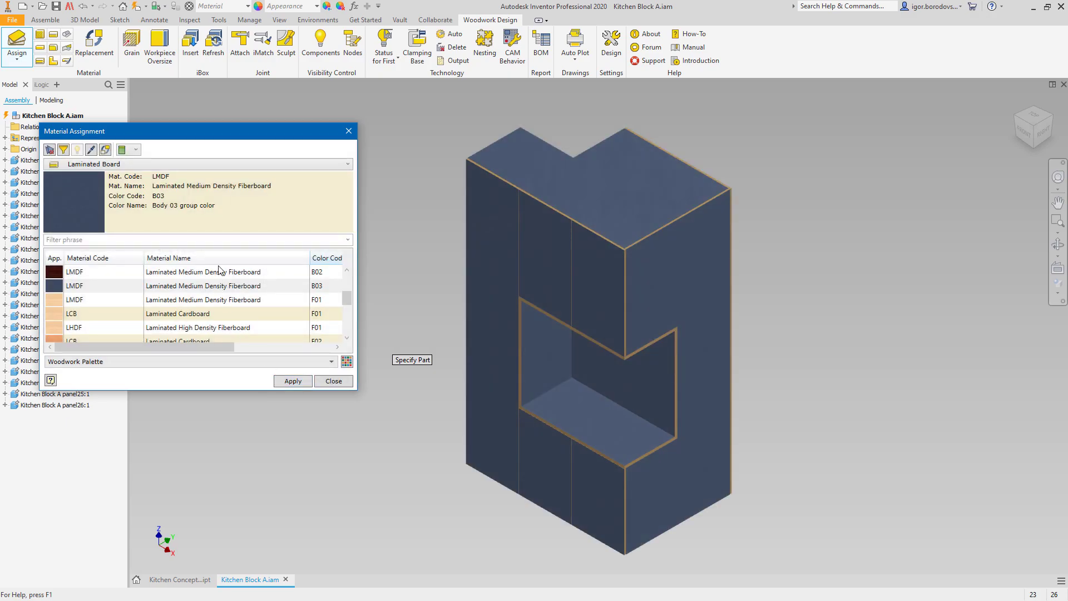
- Assign the solid material STMB 01, Solid Timber 01, to the four panels lining the open niche
click(223, 163)
click(206, 196)
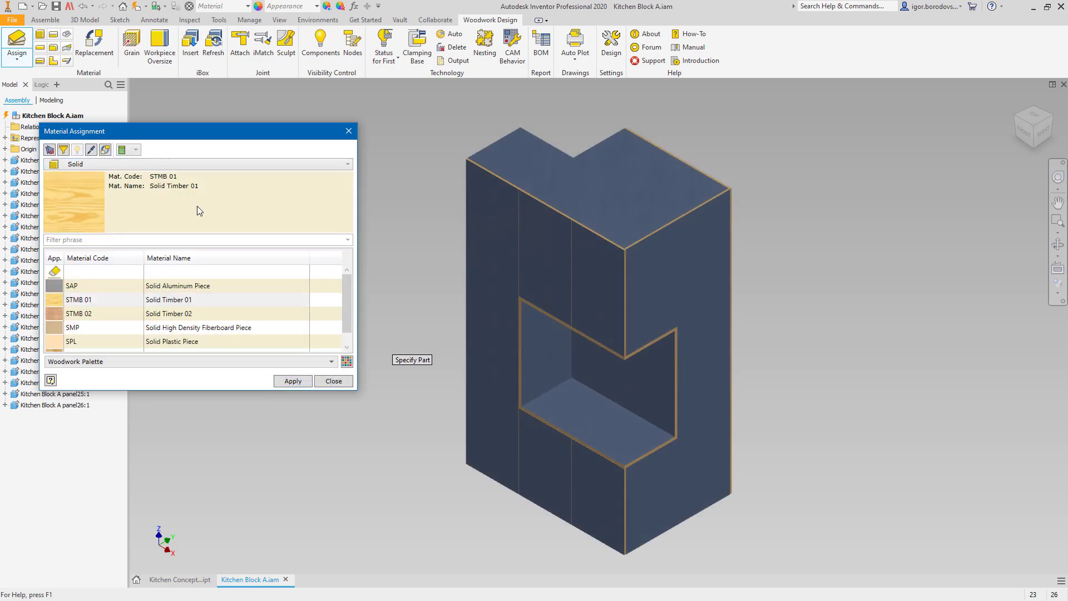
click(194, 300)
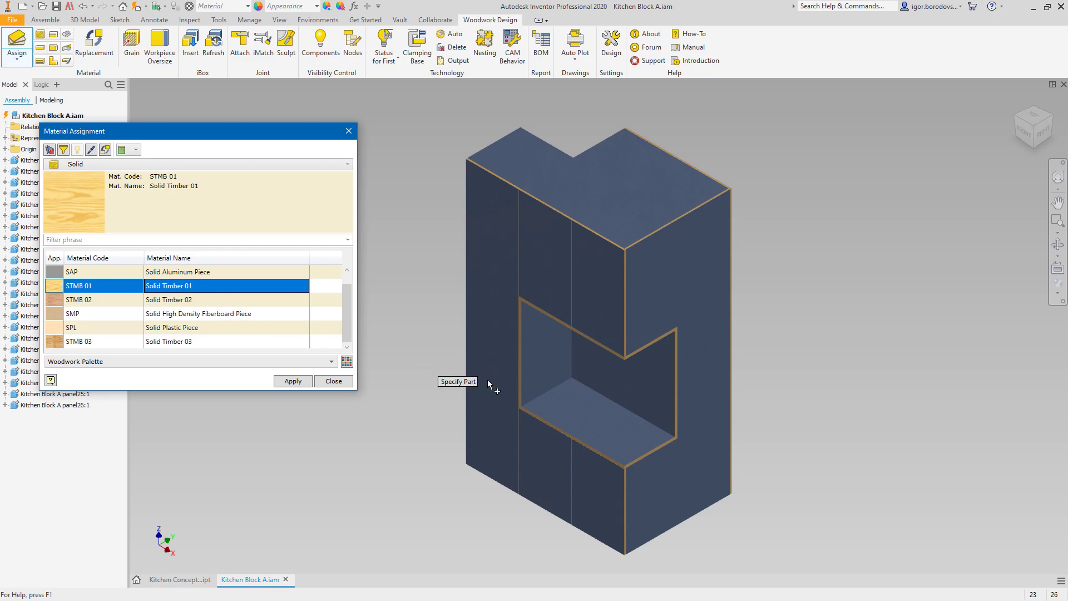
click(577, 418)
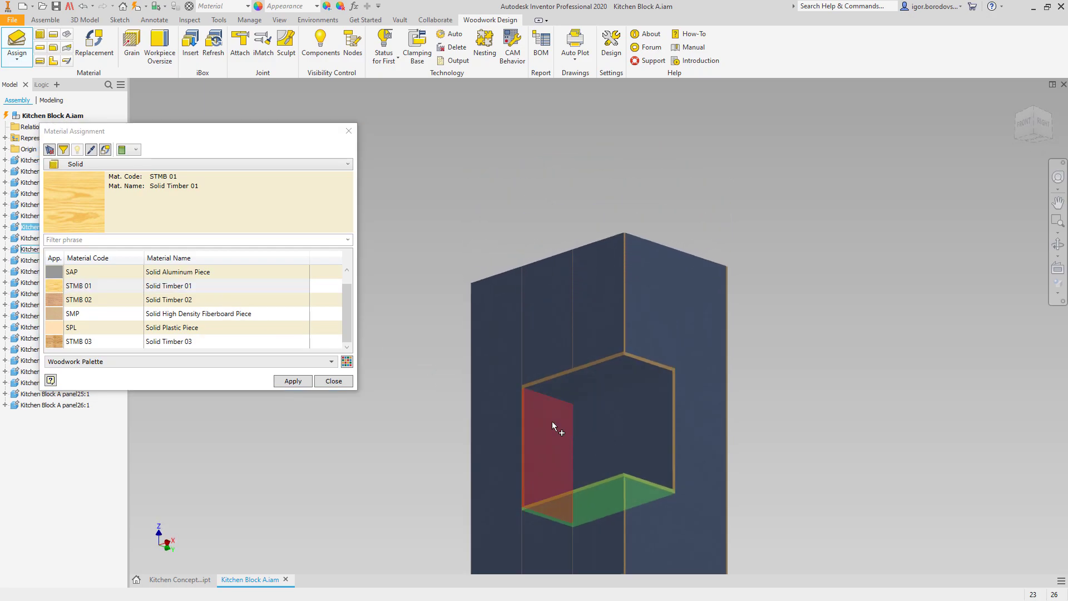
click(551, 421)
click(604, 382)
click(629, 410)
click(293, 381)
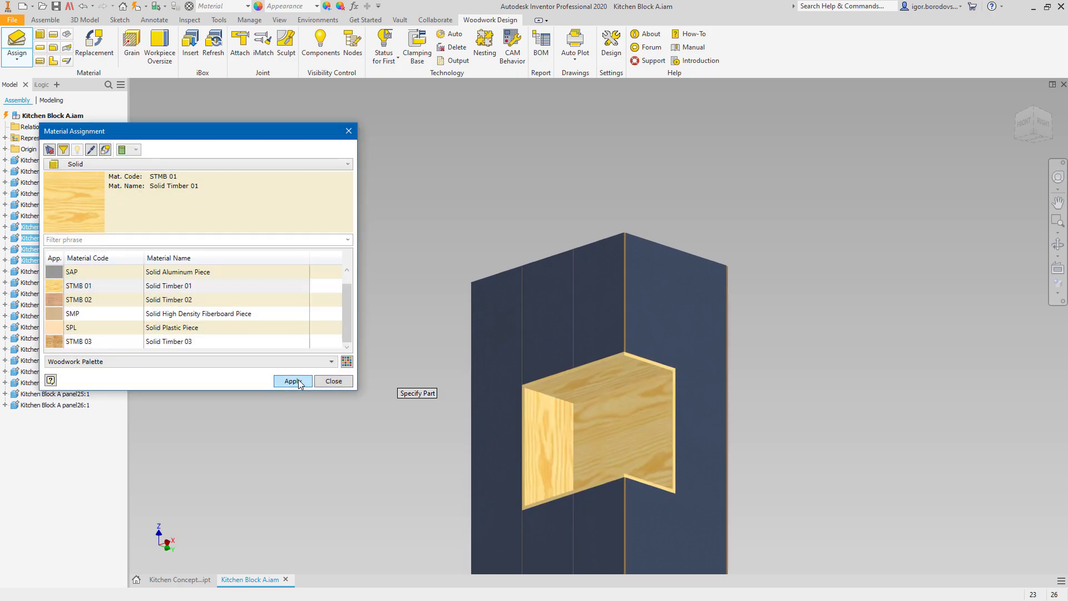
click(334, 381)
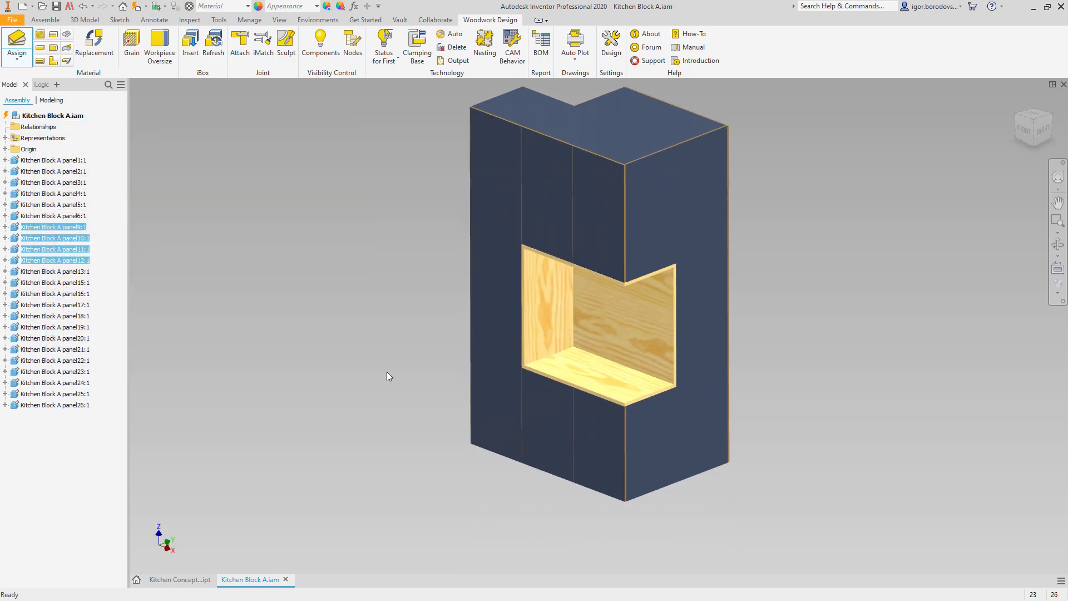
- Hide the four timber panels that line the open niche
click(575, 367)
ctrl+click(566, 343)
click(632, 331)
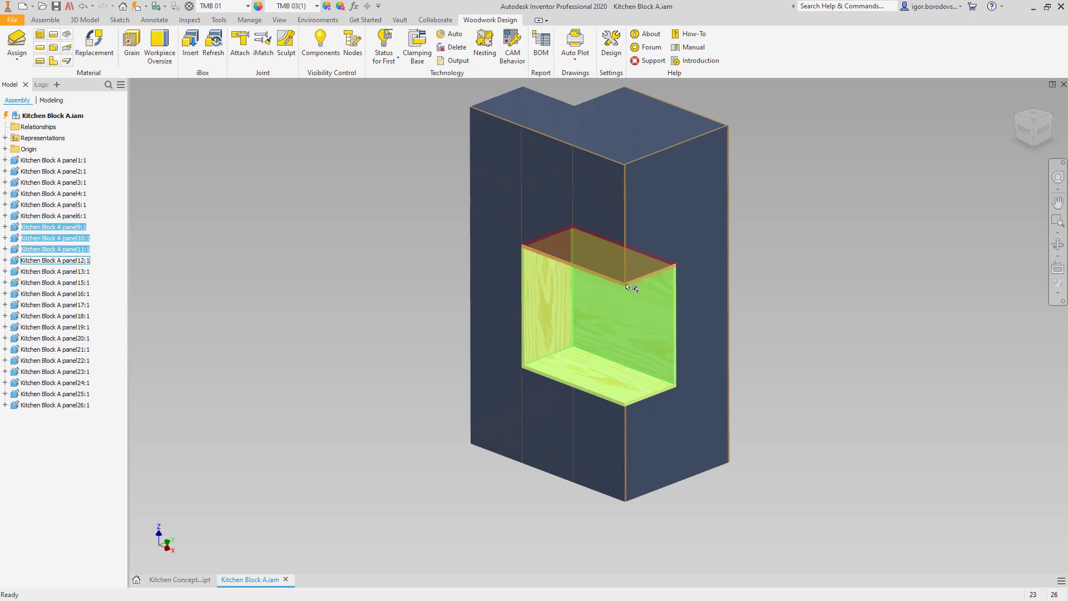
click(612, 261)
right_click(459, 300)
click(493, 271)
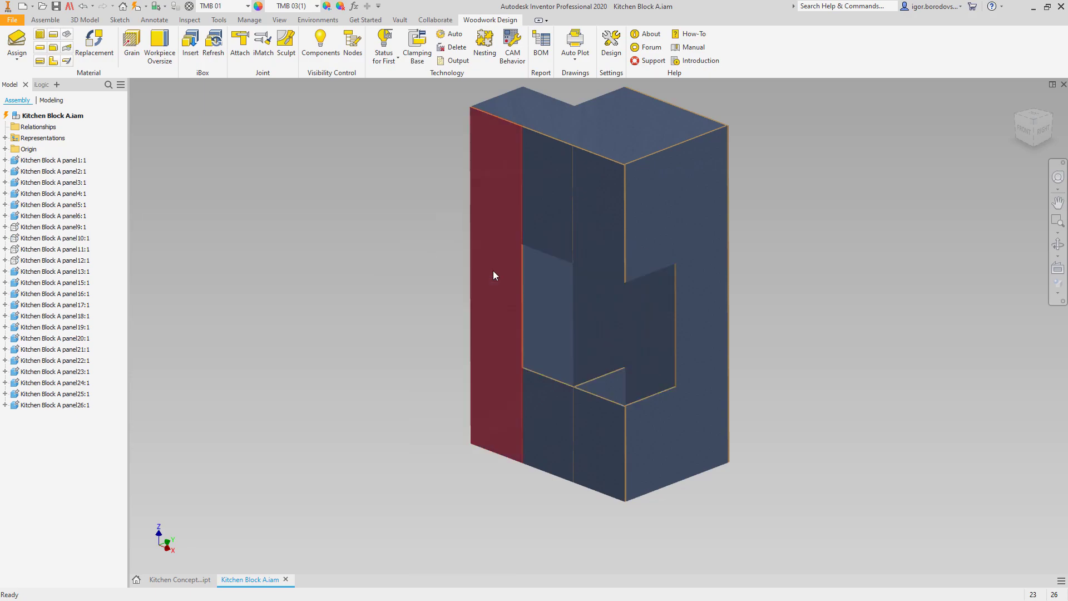
key(F5)
key(F6)
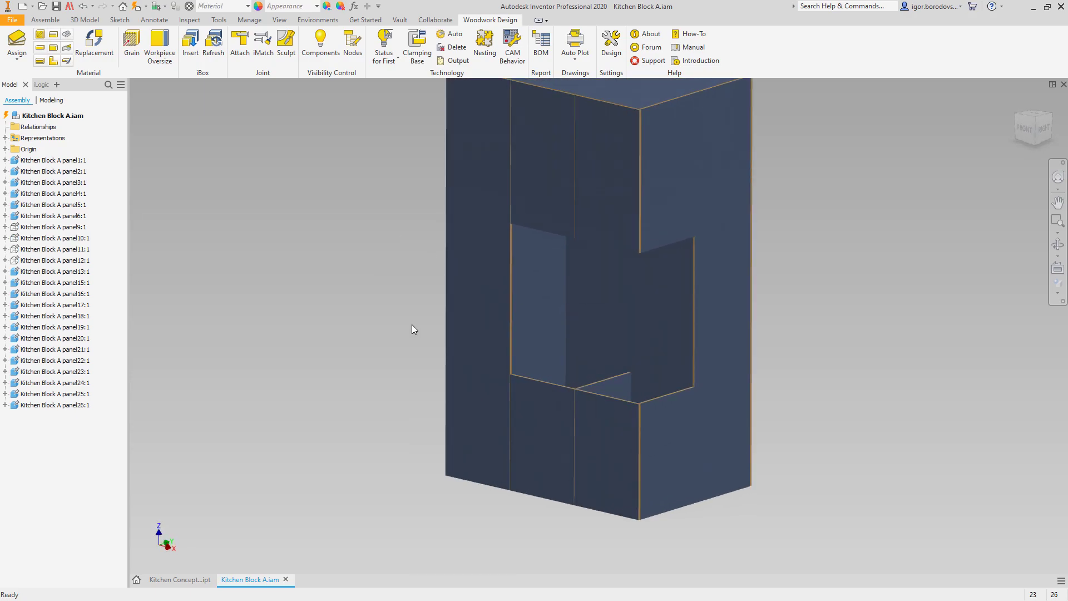
- Set up an edge band assignment with PVC 1 in colour B03, 2 mm thick, covering all faces of a picked panel
click(29, 39)
click(150, 164)
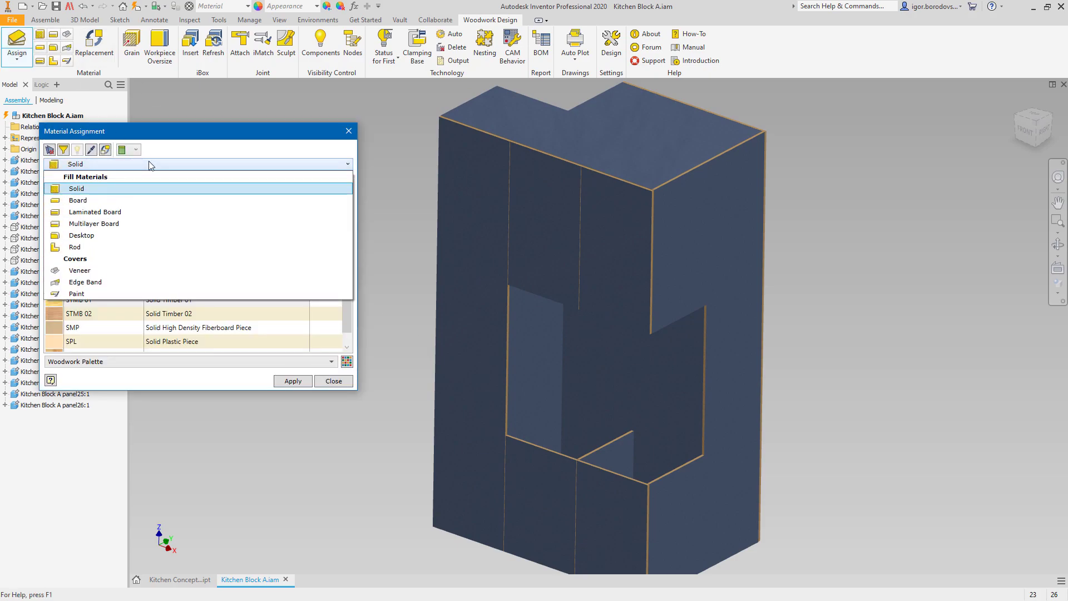
click(150, 282)
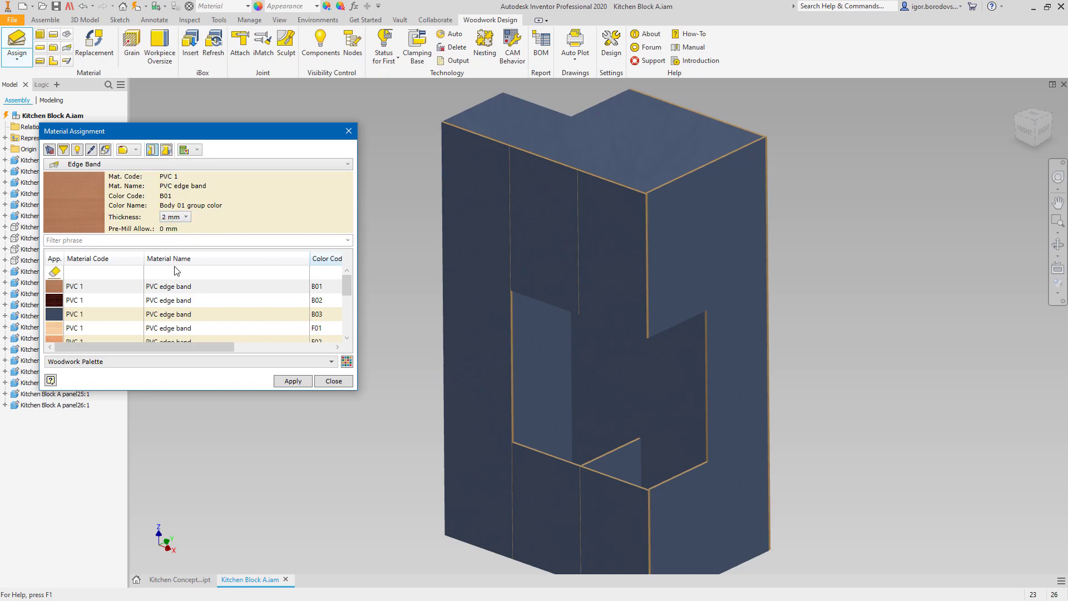
click(158, 315)
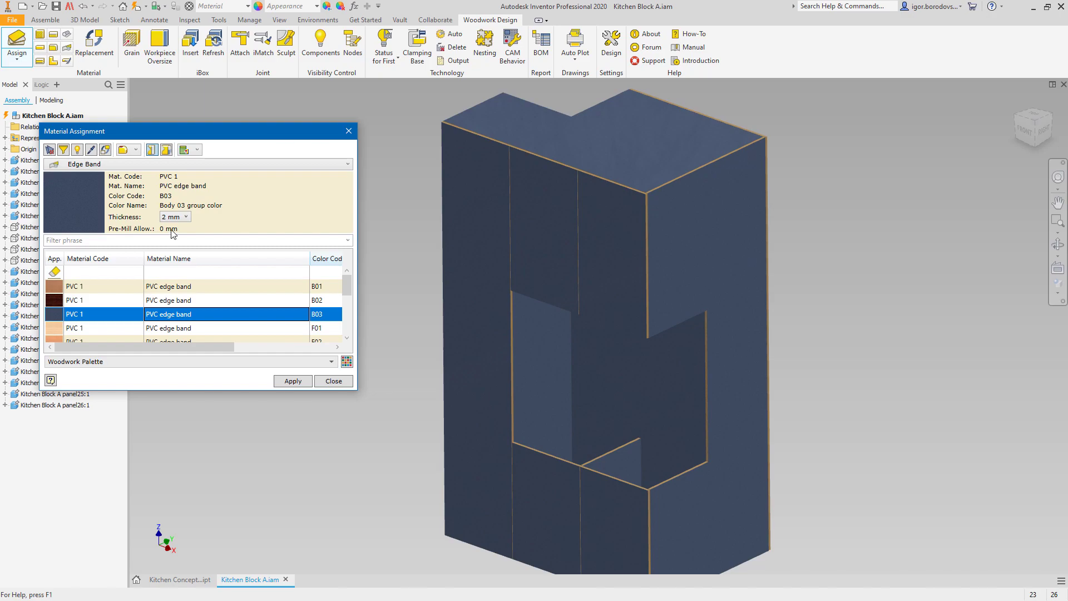
click(136, 150)
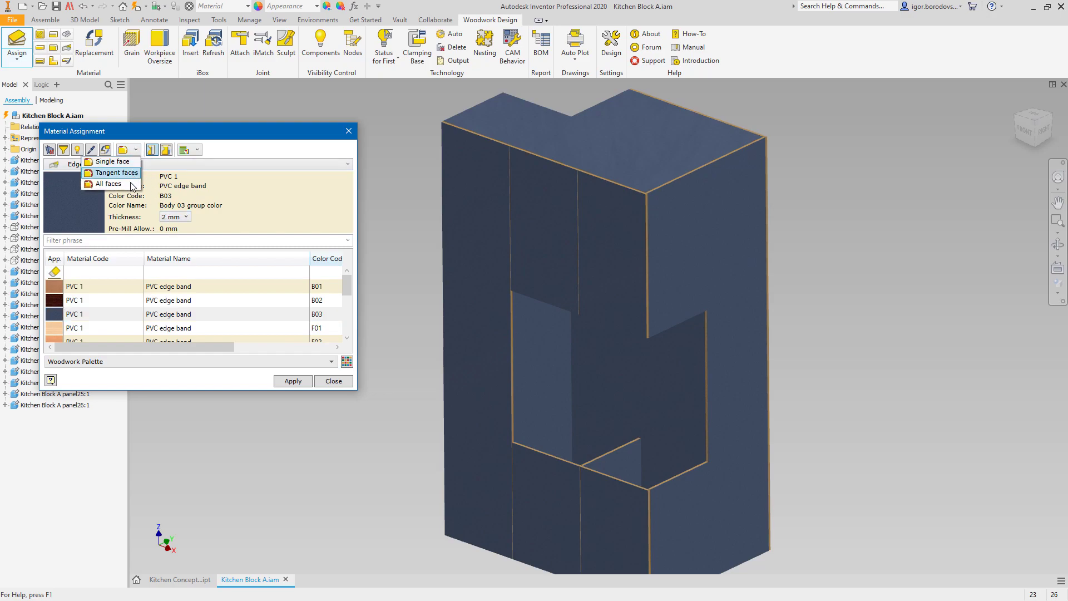
click(131, 184)
- Apply the B03 edge band to the edges of all seven facade panels, front and rear
click(506, 144)
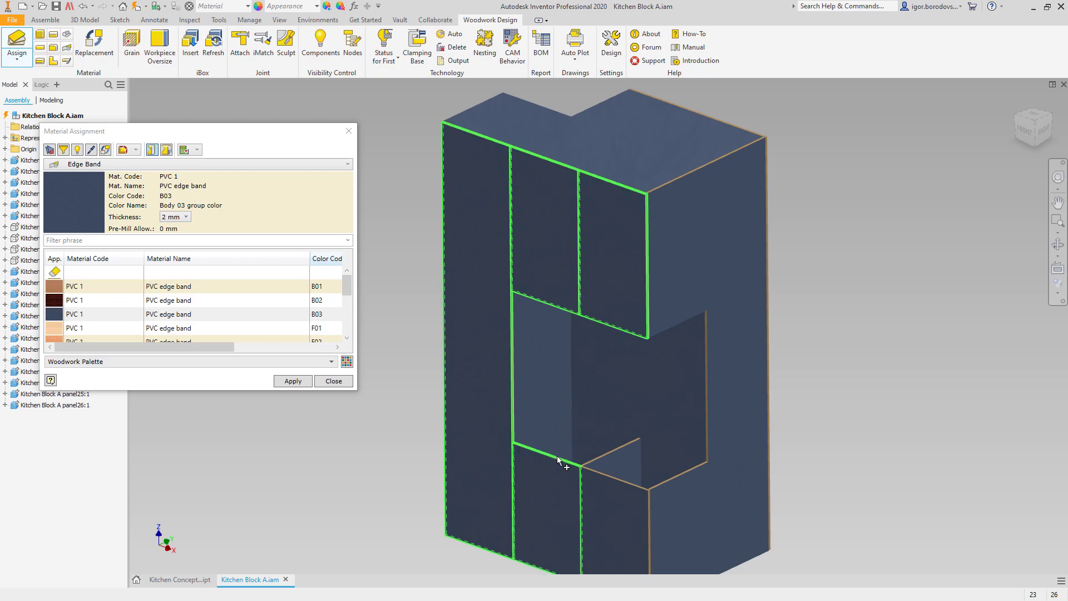
click(637, 487)
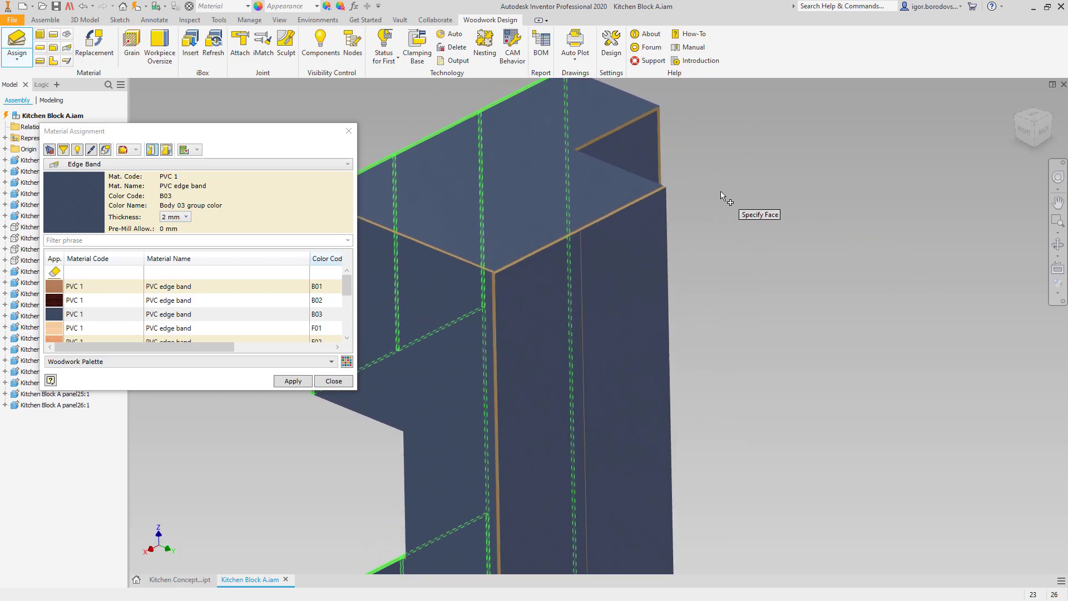
click(666, 191)
shift+middle_drag(579, 245, 603, 336)
click(291, 381)
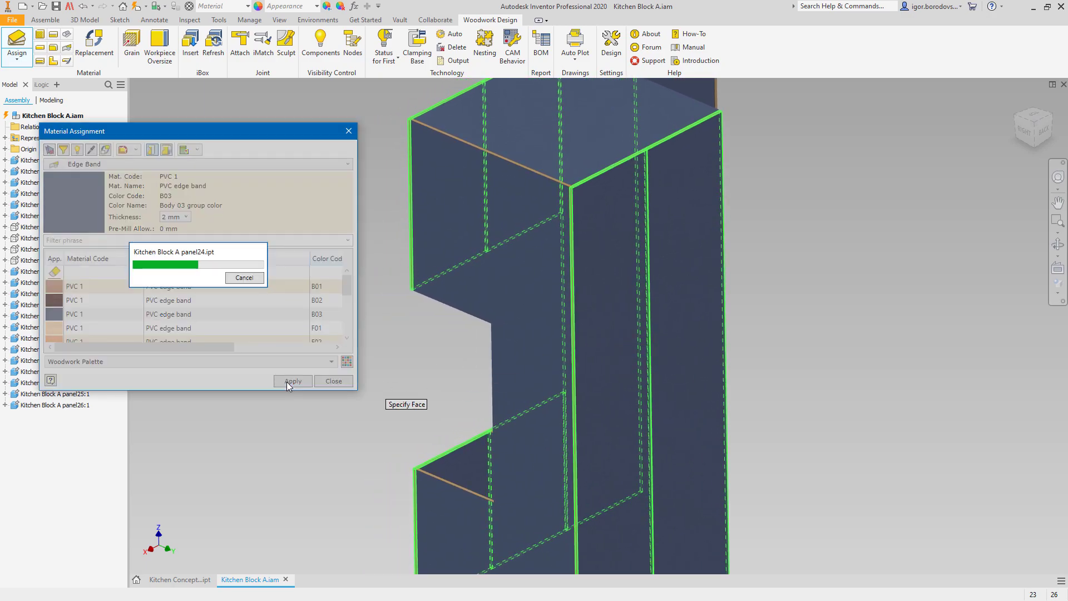
click(329, 382)
- Hide the seven facade panels on both sides of the block to expose the carcass
click(423, 306)
ctrl+click(485, 262)
ctrl+click(535, 281)
ctrl+click(494, 466)
ctrl+click(558, 483)
shift+middle_drag(866, 262, 866, 262)
ctrl+click(720, 561)
ctrl+click(651, 537)
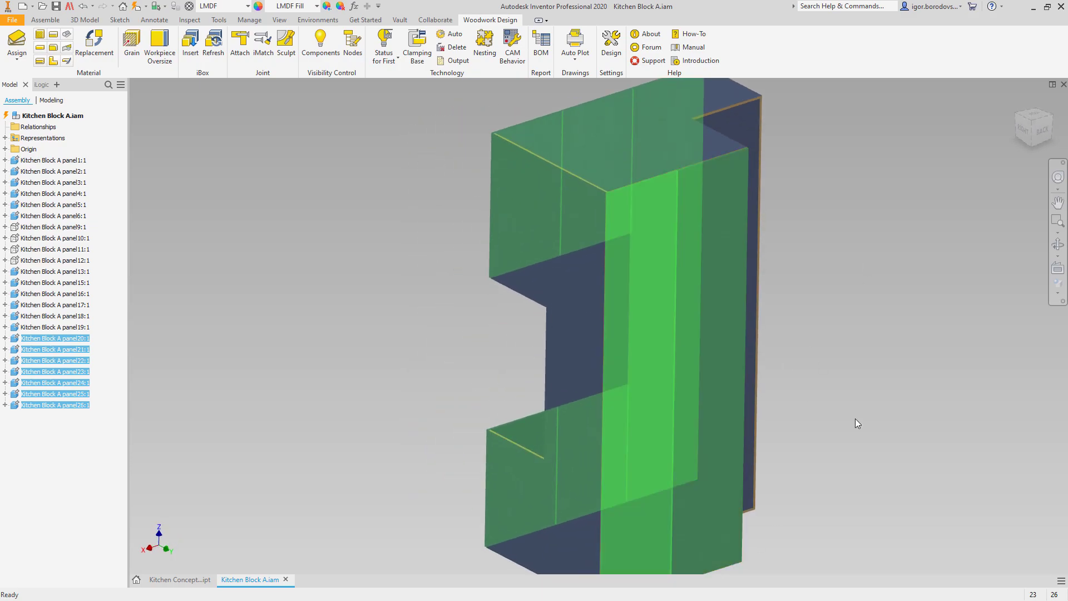
right_click(844, 360)
click(870, 375)
shift+middle_drag(875, 382, 875, 381)
key(F6)
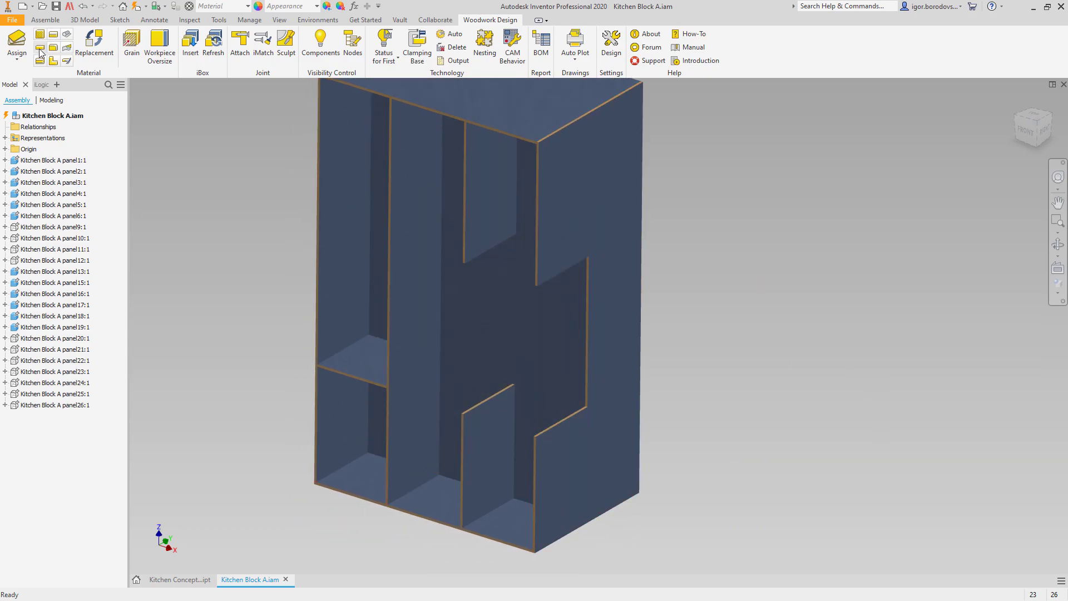
- Start another B03 PVC edge band assignment in single-face mode and select the front edge faces of the carcass panels
click(17, 39)
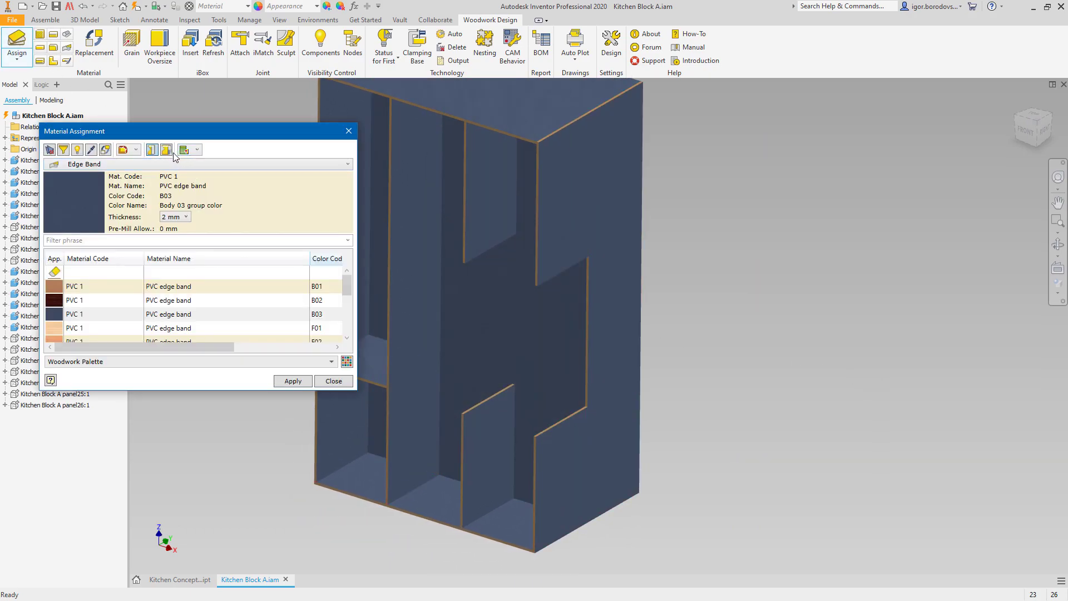
click(138, 151)
click(138, 161)
middle_drag(421, 176, 518, 241)
scroll(508, 162, down, 3)
click(674, 232)
click(746, 333)
click(608, 328)
click(466, 319)
middle_drag(430, 481, 501, 200)
click(460, 375)
click(417, 530)
middle_drag(646, 424, 487, 256)
click(489, 339)
click(604, 337)
middle_drag(666, 318, 556, 500)
scroll(582, 289, down, 3)
click(579, 289)
scroll(808, 290, up, 3)
click(650, 486)
click(619, 204)
click(718, 259)
- Add the rear and remaining outer edge faces of the carcass panels to the selection and apply the B03 edge band
shift+middle_drag(479, 172, 801, 184)
click(840, 257)
click(750, 252)
click(617, 239)
middle_drag(668, 473, 665, 271)
click(648, 328)
scroll(805, 364, down, 3)
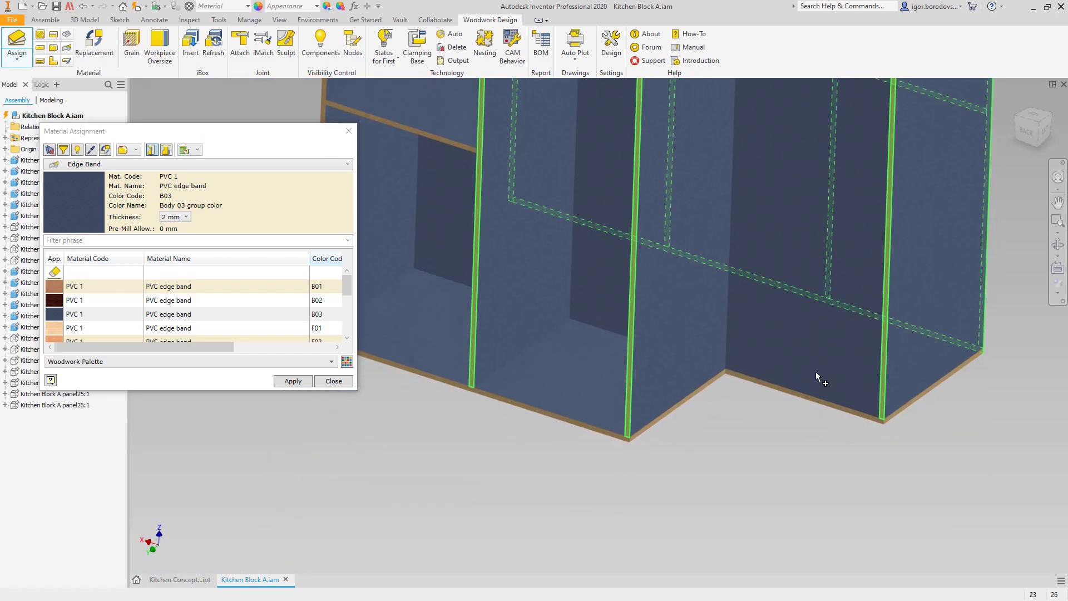
click(712, 381)
shift+middle_drag(715, 389, 798, 409)
click(679, 369)
shift+middle_drag(868, 412, 727, 322)
scroll(770, 429, up, 3)
click(770, 429)
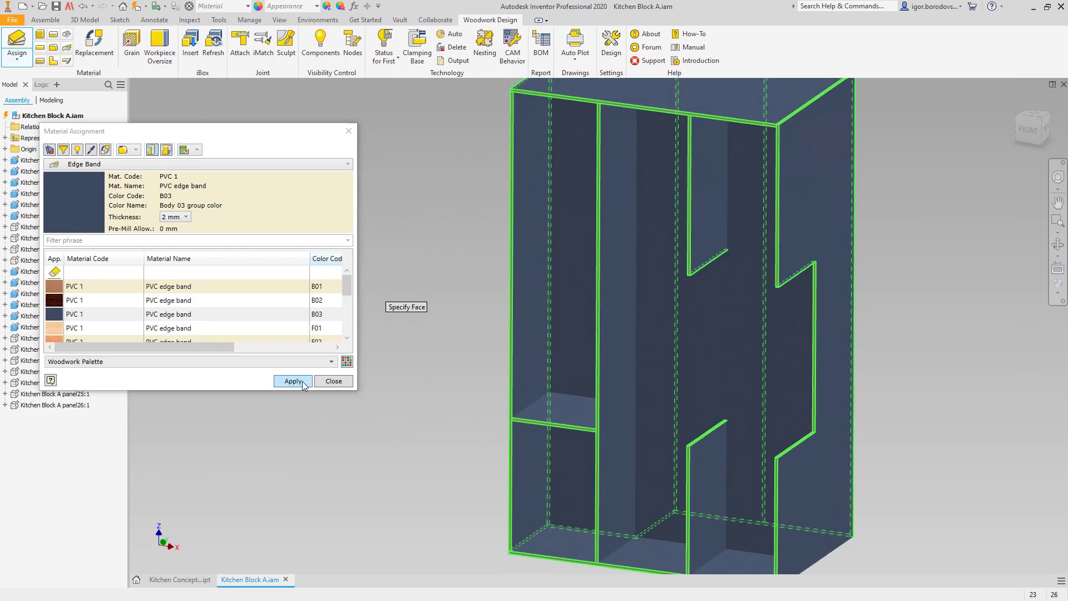
click(293, 381)
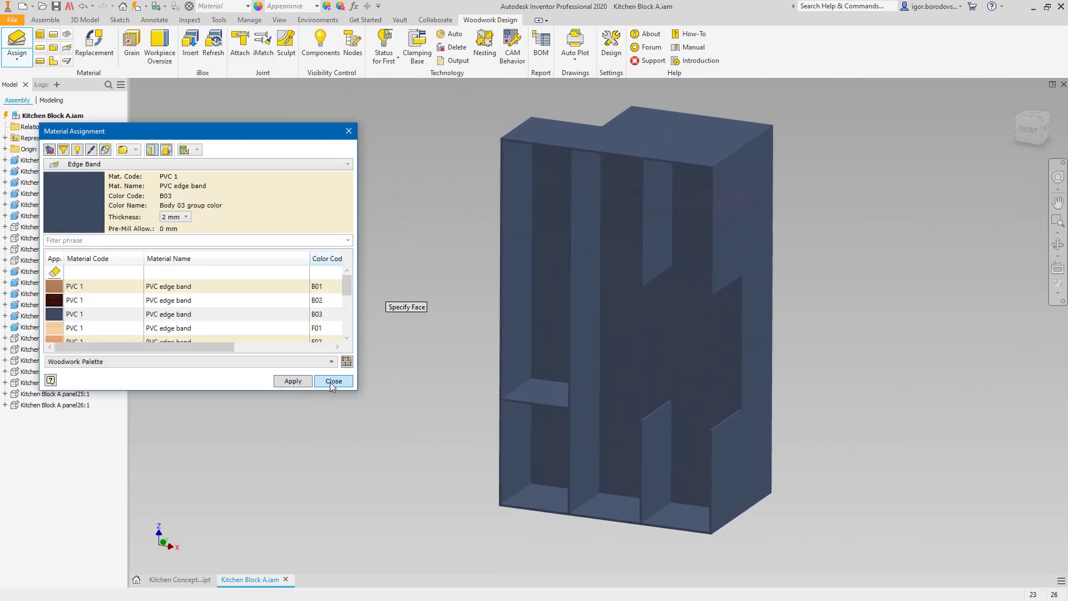
- Highlight the faces already banded and apply the B03 edge band to the missed rear edge of the shelf
click(75, 150)
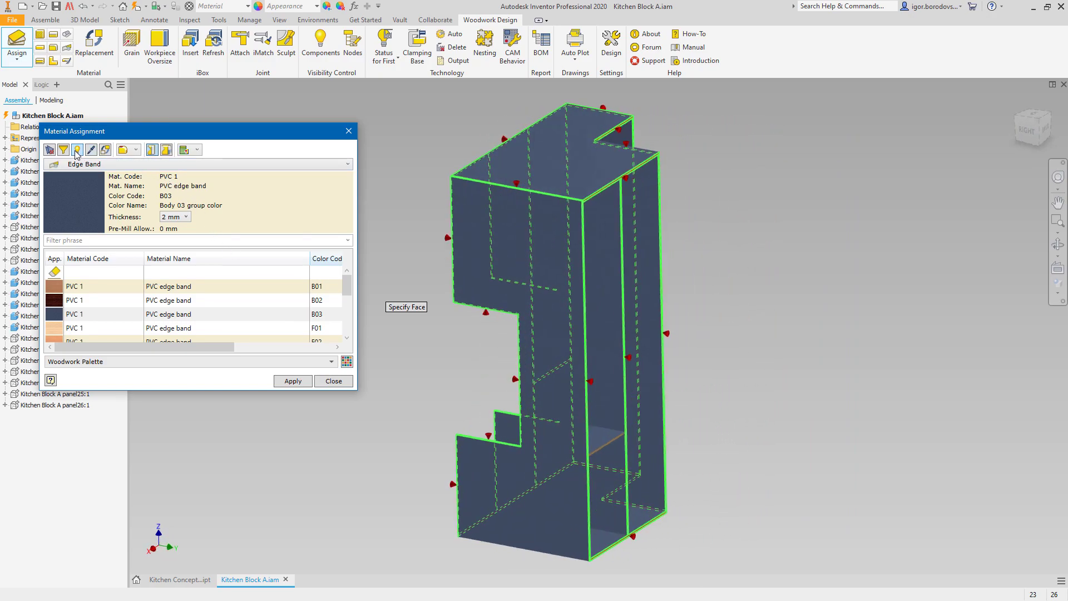
scroll(479, 415, up, 3)
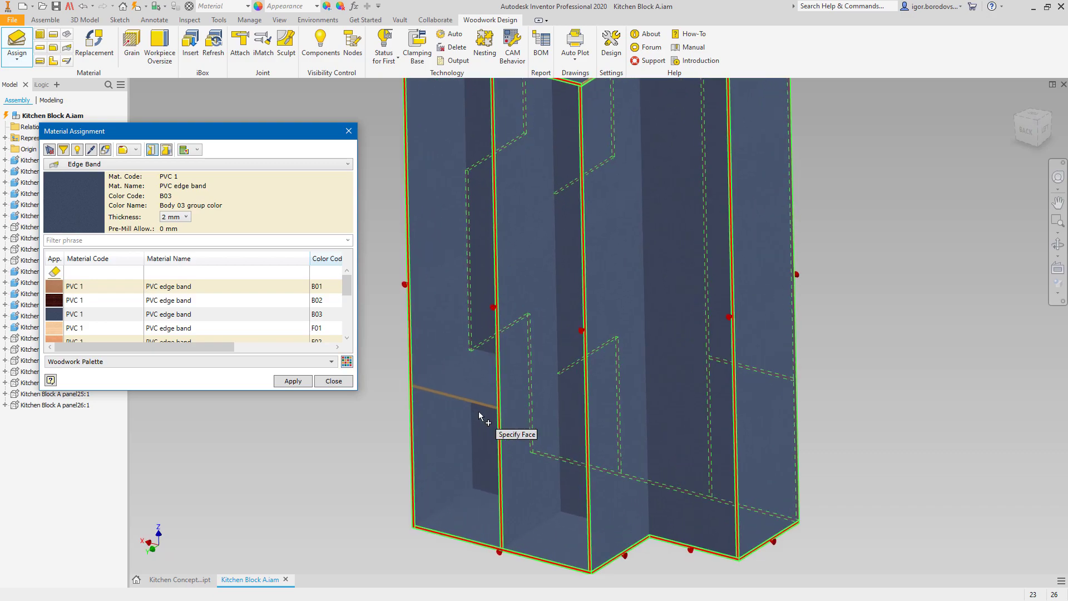
click(478, 410)
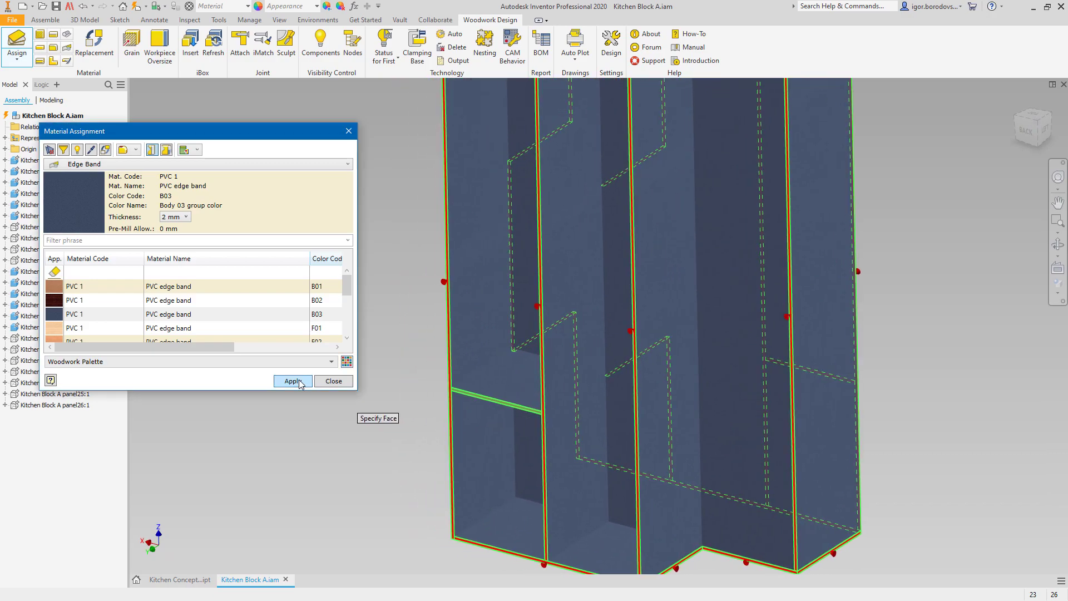
click(293, 381)
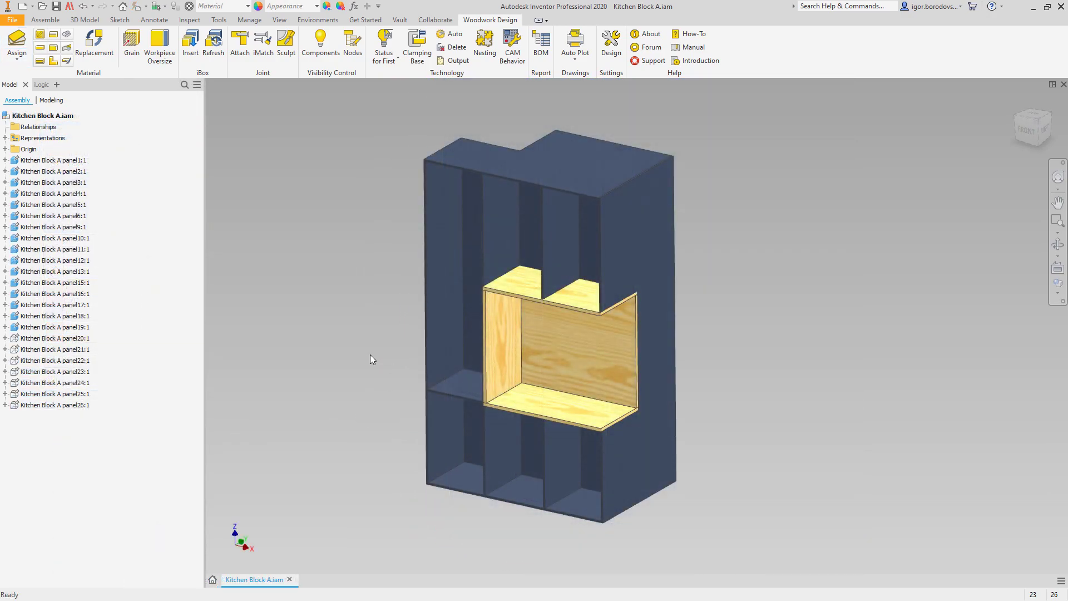
- Isolate the notched outer side panel, Kitchen Block A panel3
click(680, 238)
right_click(675, 240)
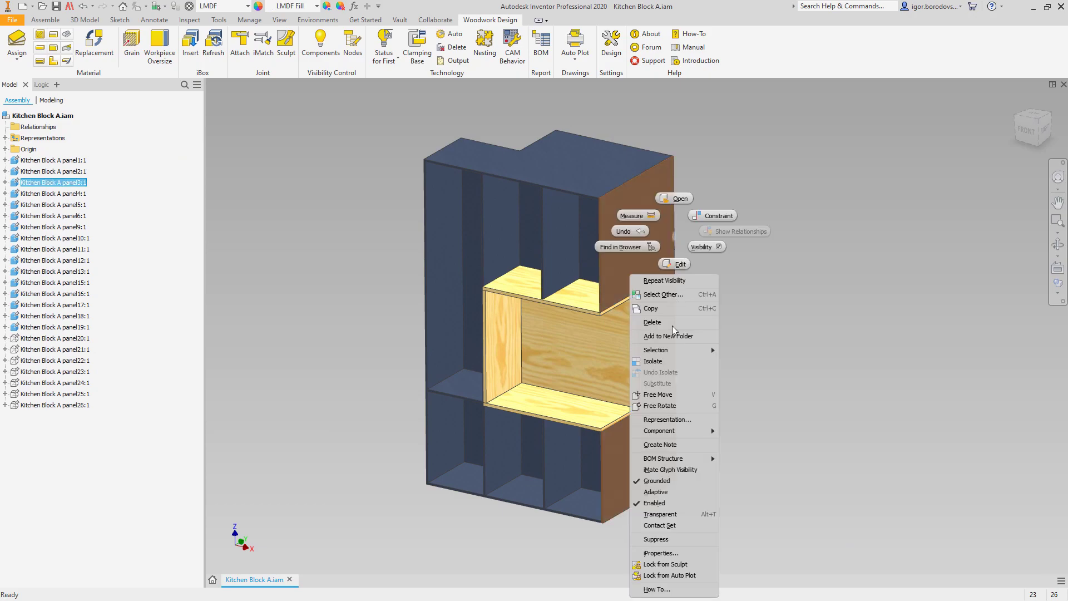
click(675, 366)
- Create a work plane offset -64 from the front edge face of the isolated side panel
key(])
scroll(603, 293, down, 6)
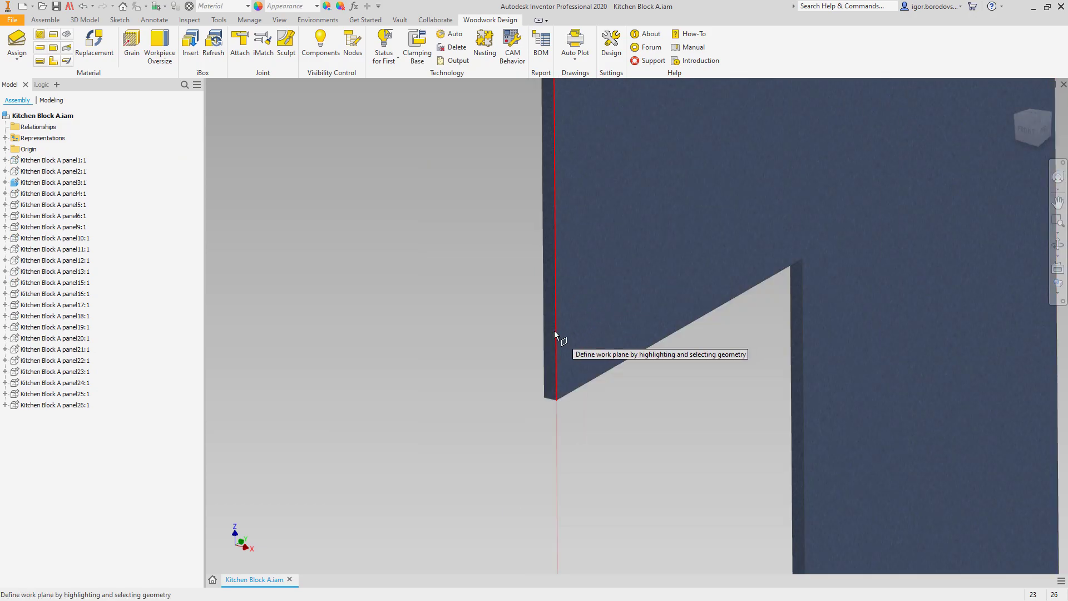
drag(554, 332, 566, 328)
text(-64)
key(Return)
- Create two work planes offset -64 and 64 from the vertical edge face of the side panel's notch
key(])
text(-64)
mouse_move(800, 308)
mouse_down()
mouse_move(816, 306)
mouse_move(782, 318)
mouse_up()
key(Return)
text(])
text(64)
key(Return)
- Create an inward offset work plane from the rear edge face of the side panel
scroll(782, 318, up, 3)
key(])
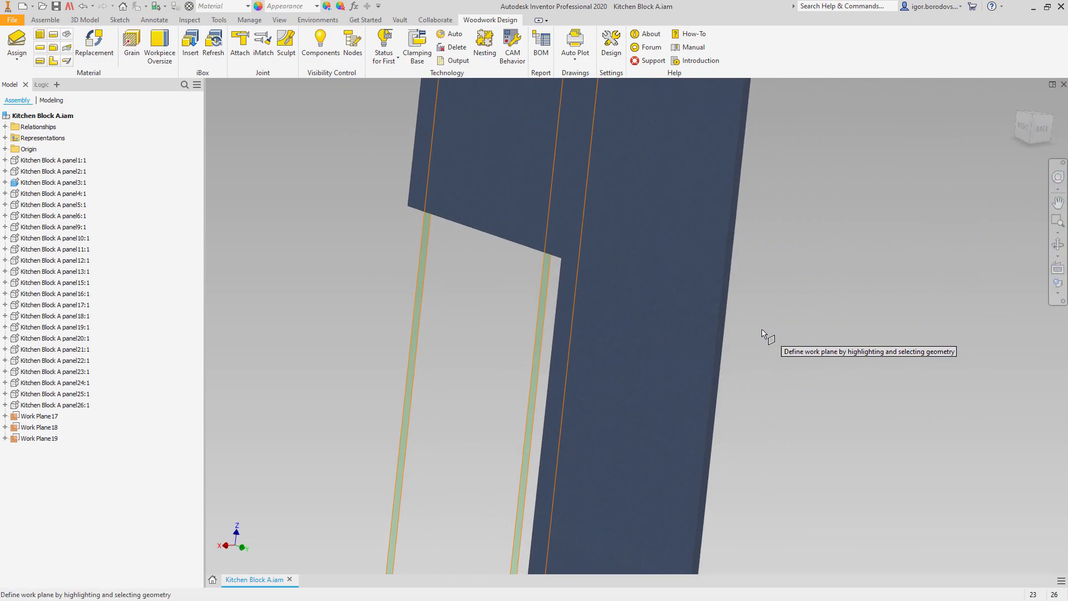
scroll(725, 337, down, 5)
drag(725, 337, 707, 326)
key(Return)
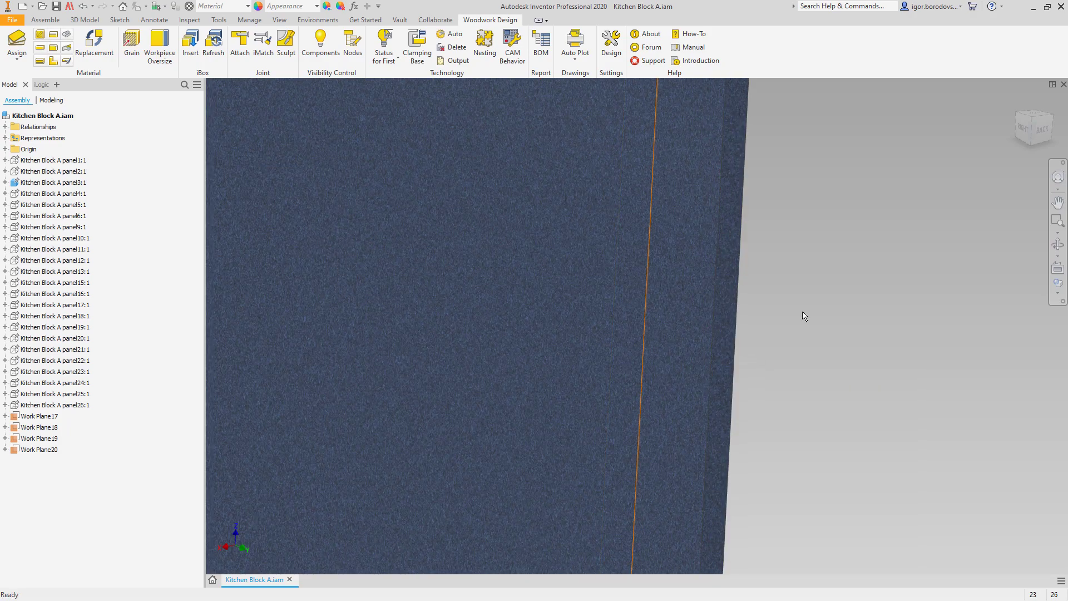
key(F5)
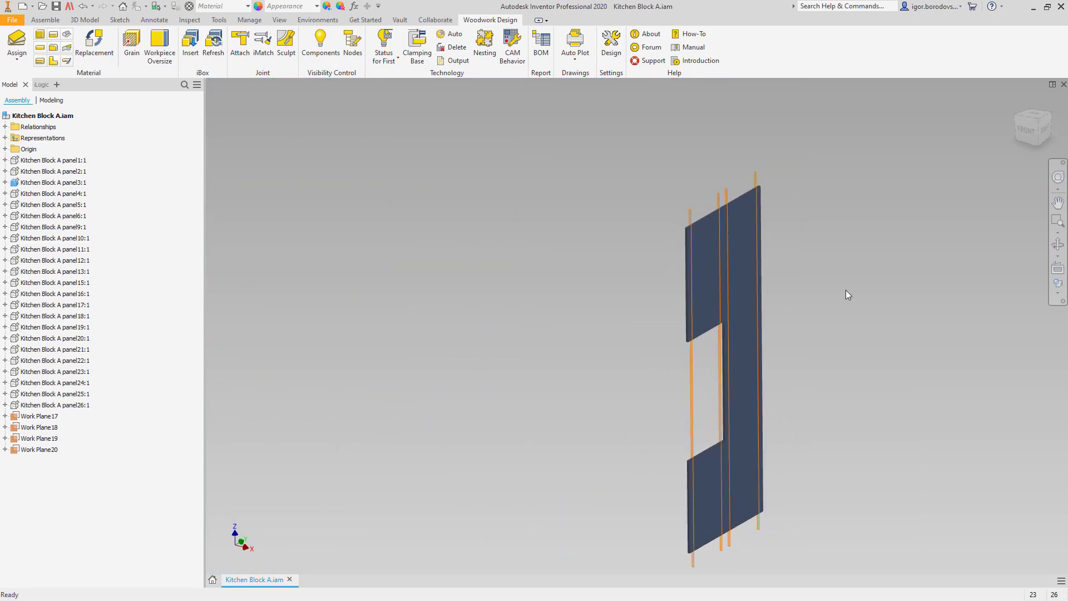
- Undo the panel isolation and load the library joint MINIFIX D15 v2 for attachment, with pillar board thickness 18, pin length 34, side Left, cap included
right_click(845, 289)
click(834, 379)
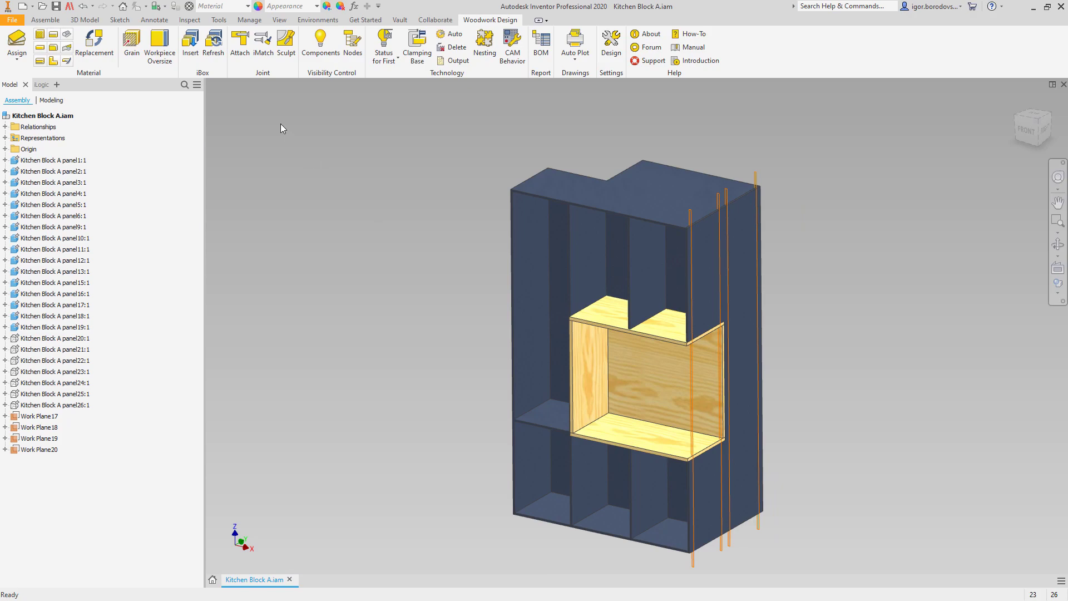
click(239, 56)
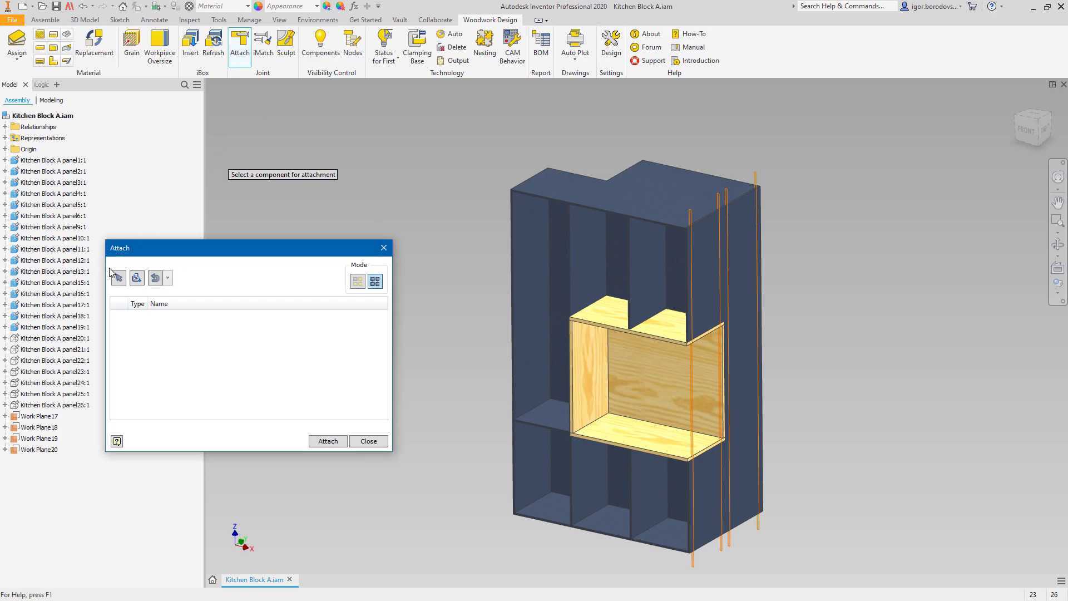
click(136, 278)
double_click(232, 218)
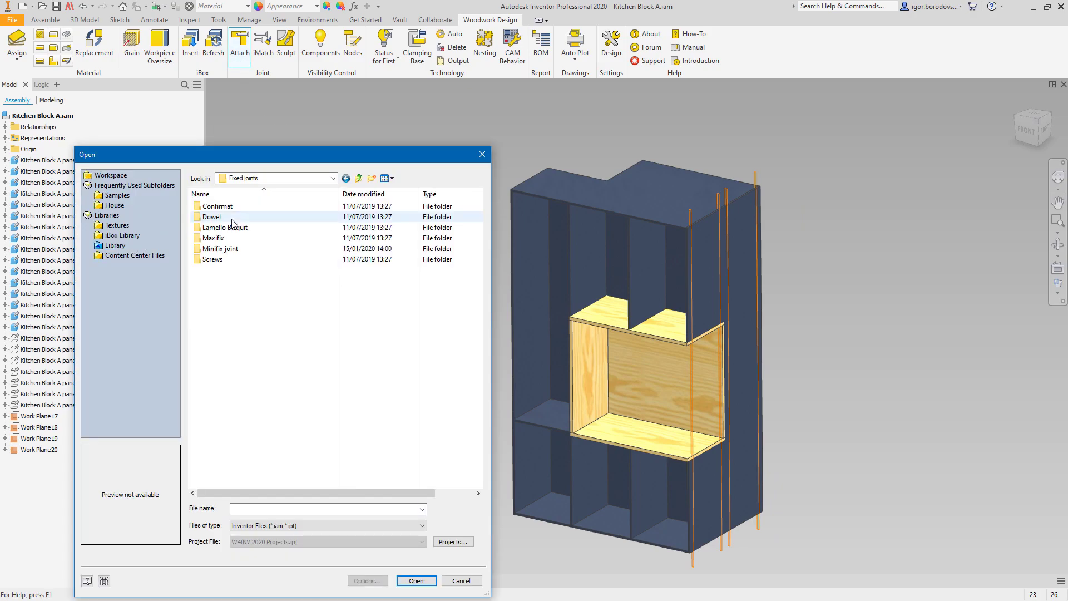
double_click(220, 249)
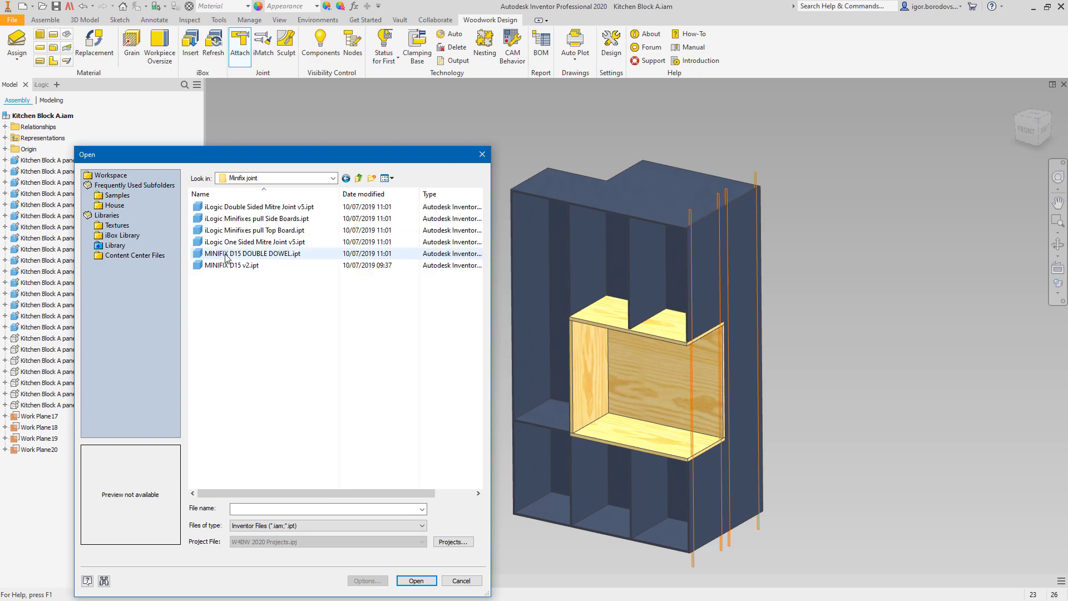
click(223, 265)
double_click(223, 265)
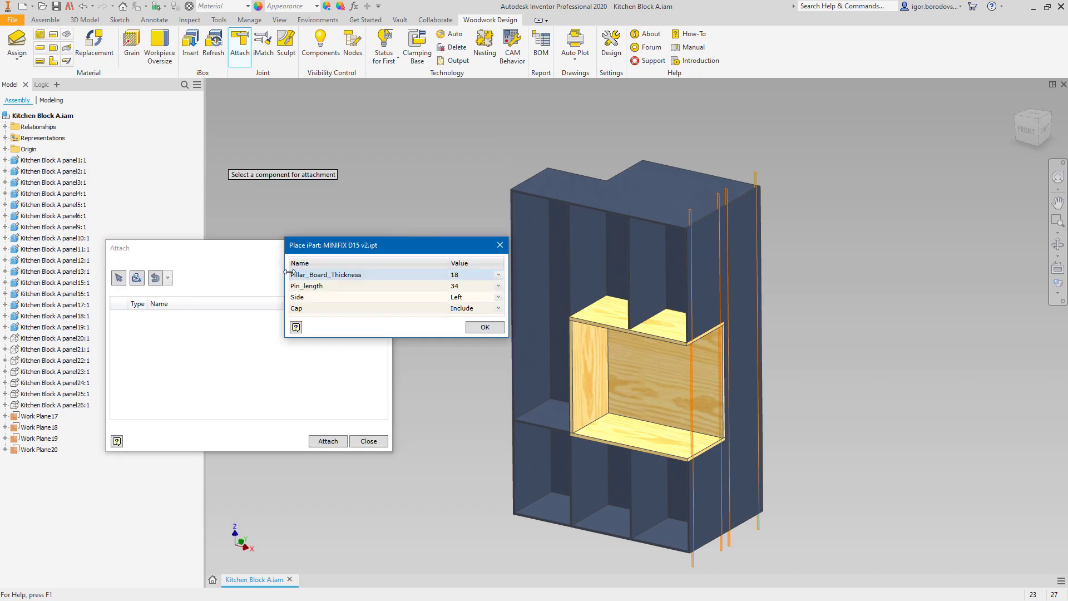
click(483, 328)
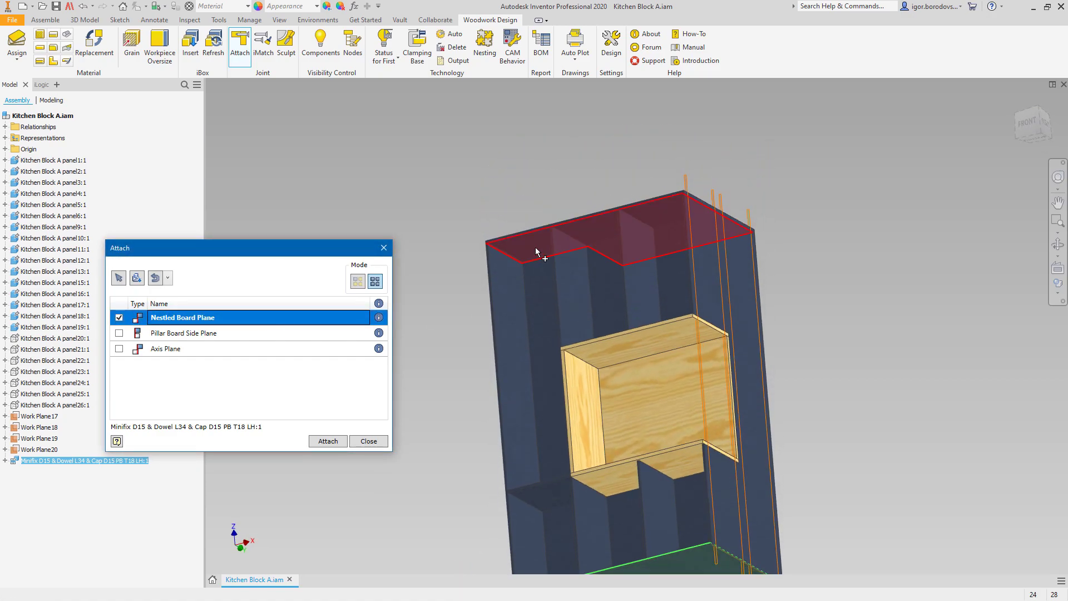
- Assign the bottom and top panel faces to the Nestled Board Plane and the upright panels' side faces to the Pillar Board Side Plane
click(535, 247)
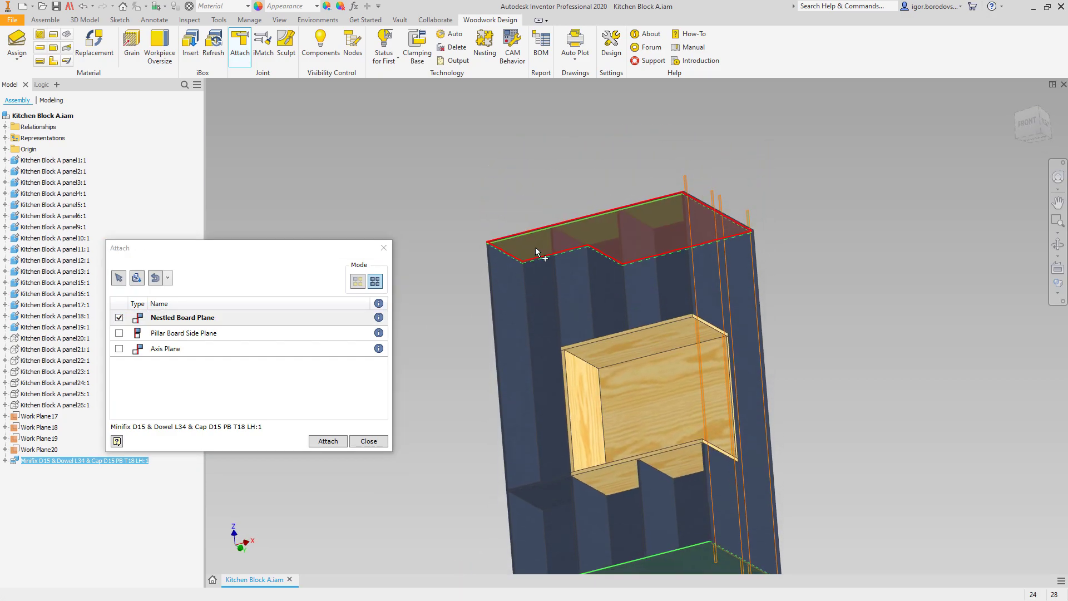
click(225, 334)
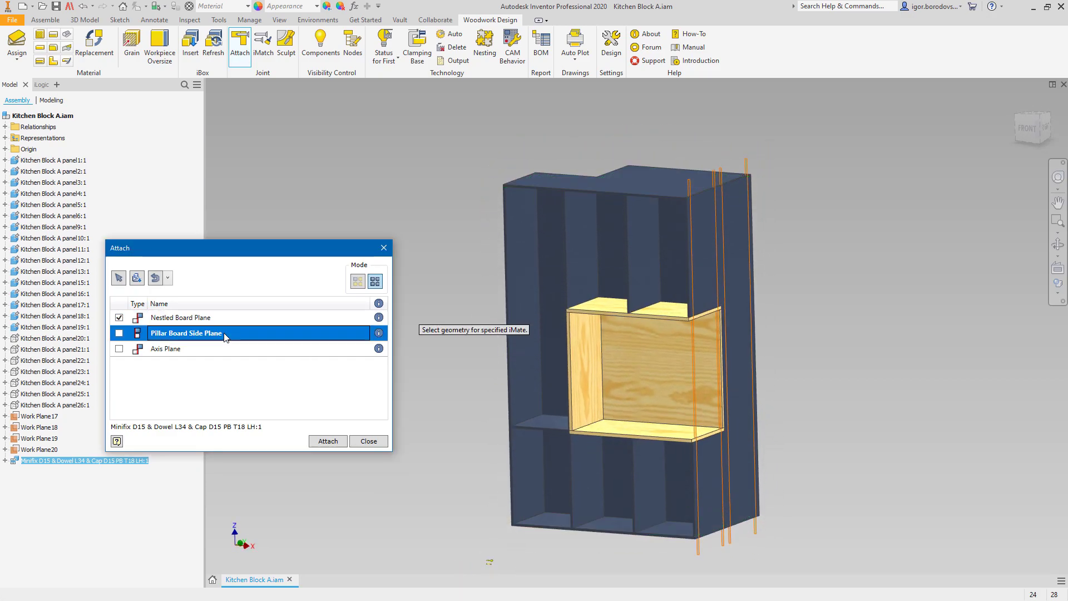
click(532, 322)
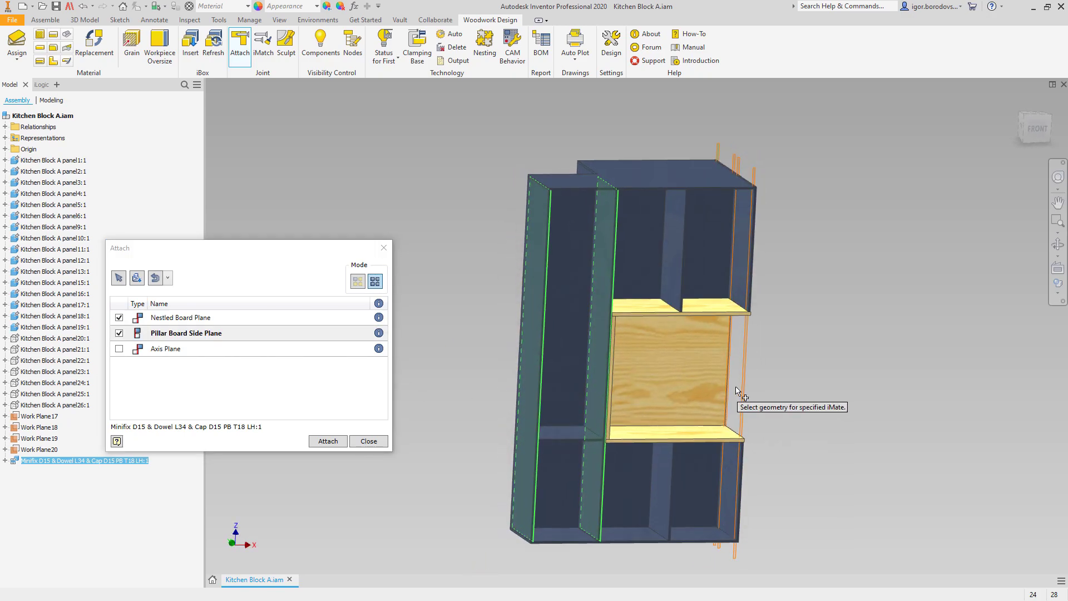
click(746, 276)
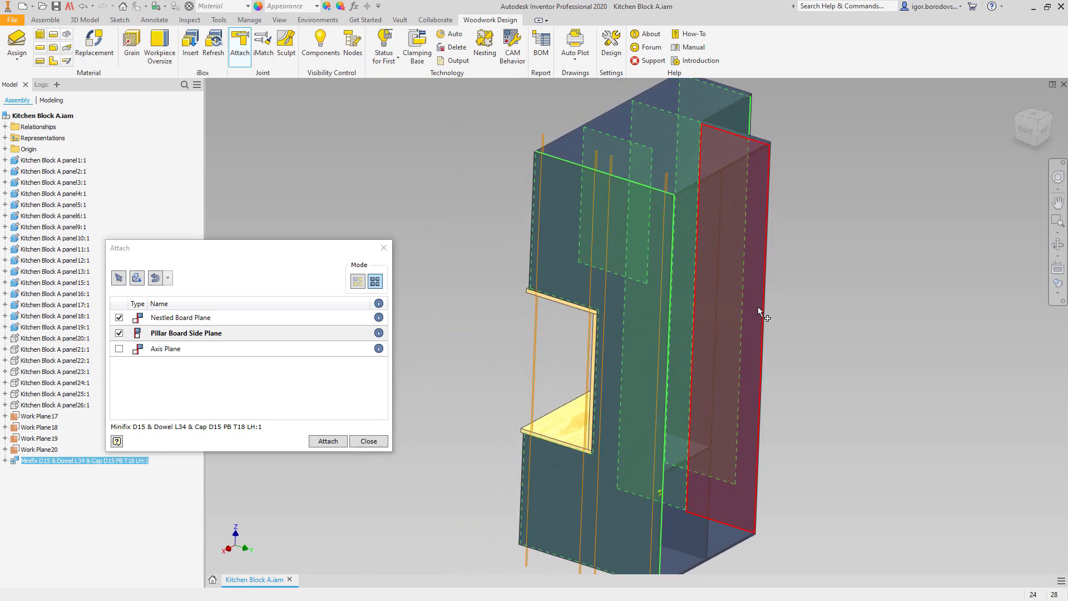
click(754, 306)
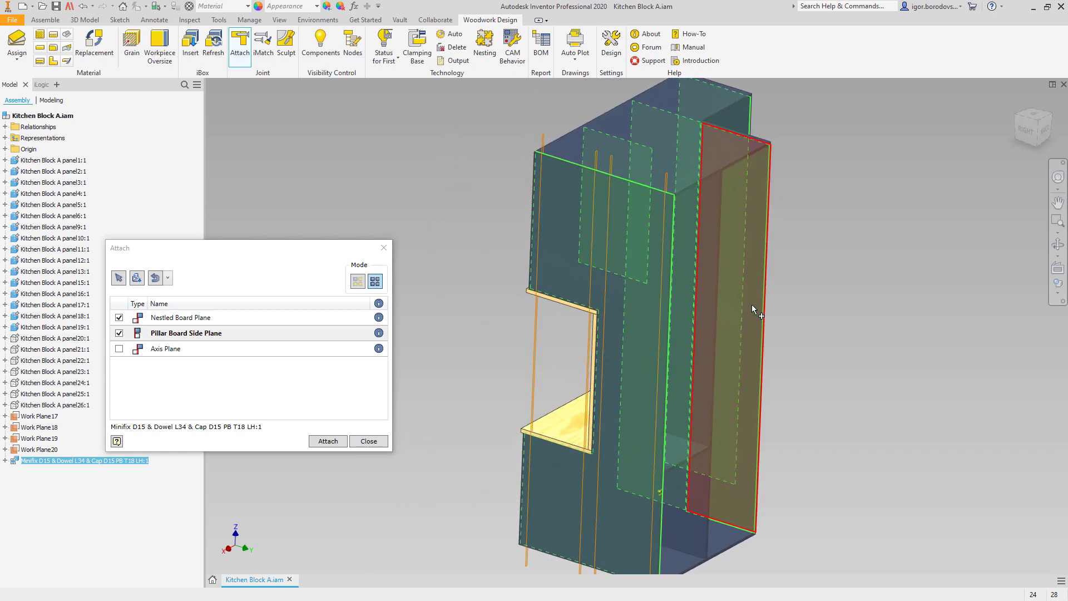
click(1034, 117)
scroll(673, 258, up, 5)
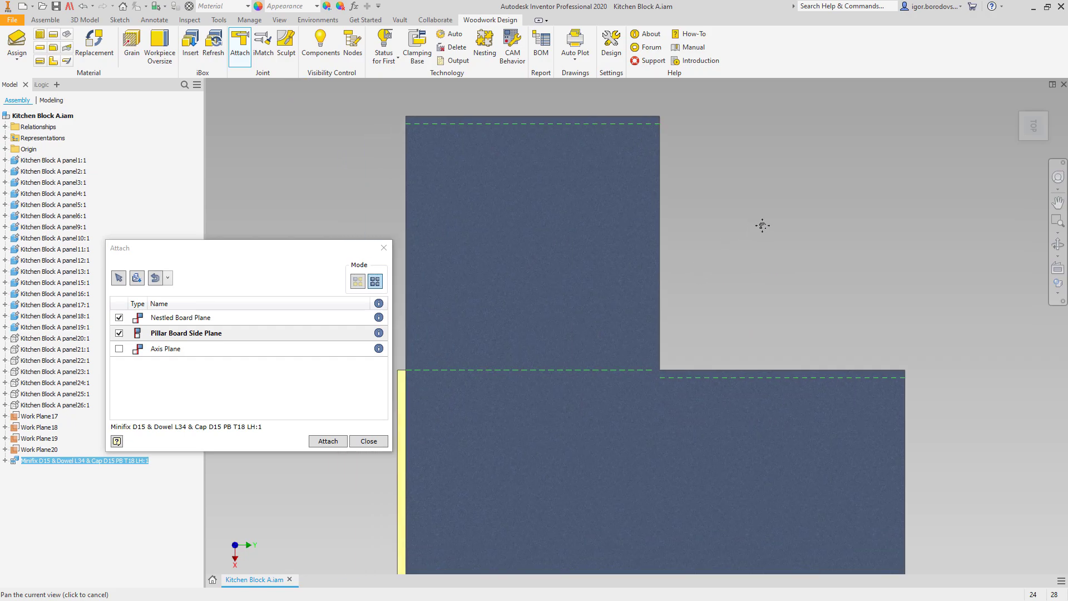
middle_drag(763, 225, 764, 225)
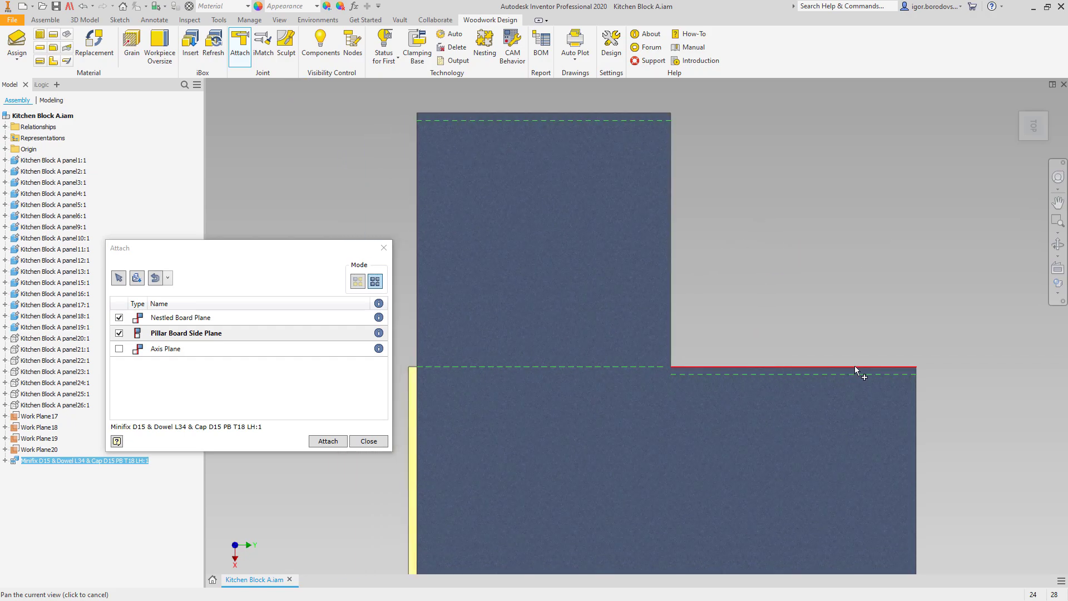
key(F6)
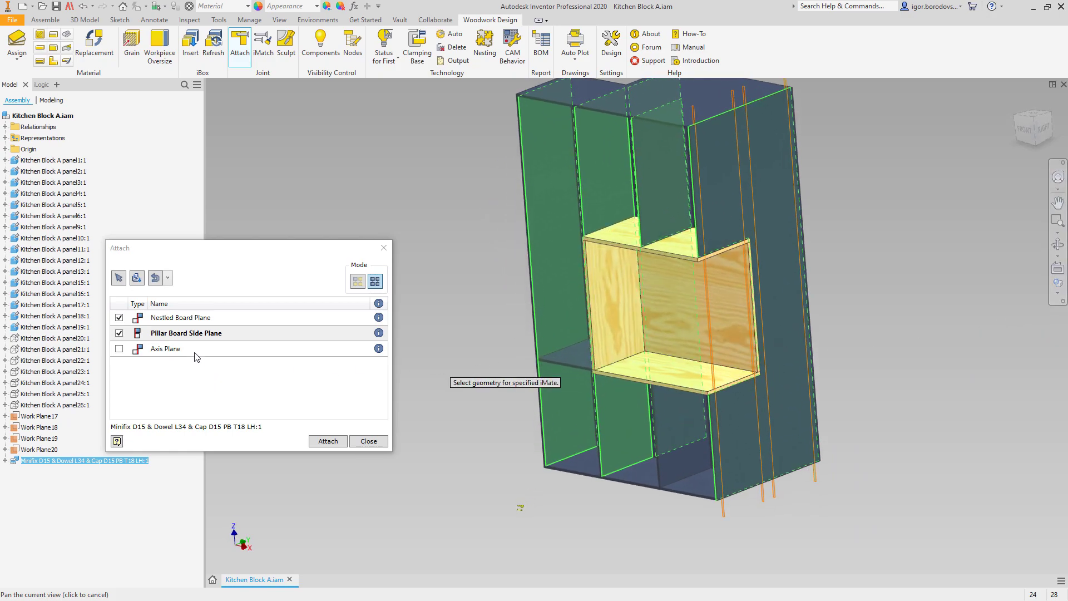
- Set Work Plane17 through Work Plane20 as the Axis Plane geometry, attach the Minifix joints, and end the Attach command
click(194, 353)
click(54, 417)
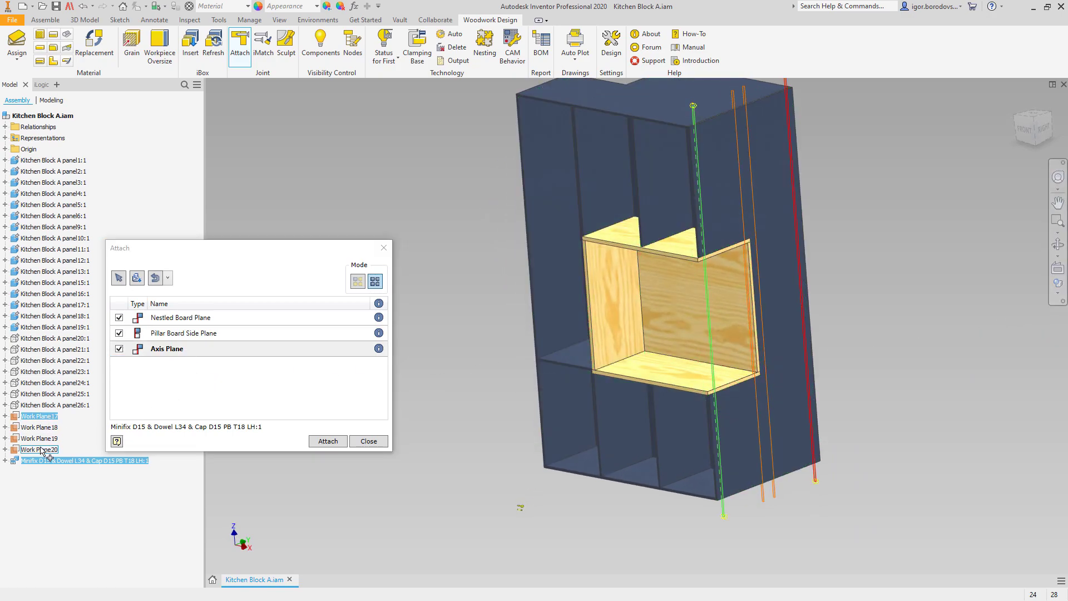
shift+click(44, 450)
click(331, 445)
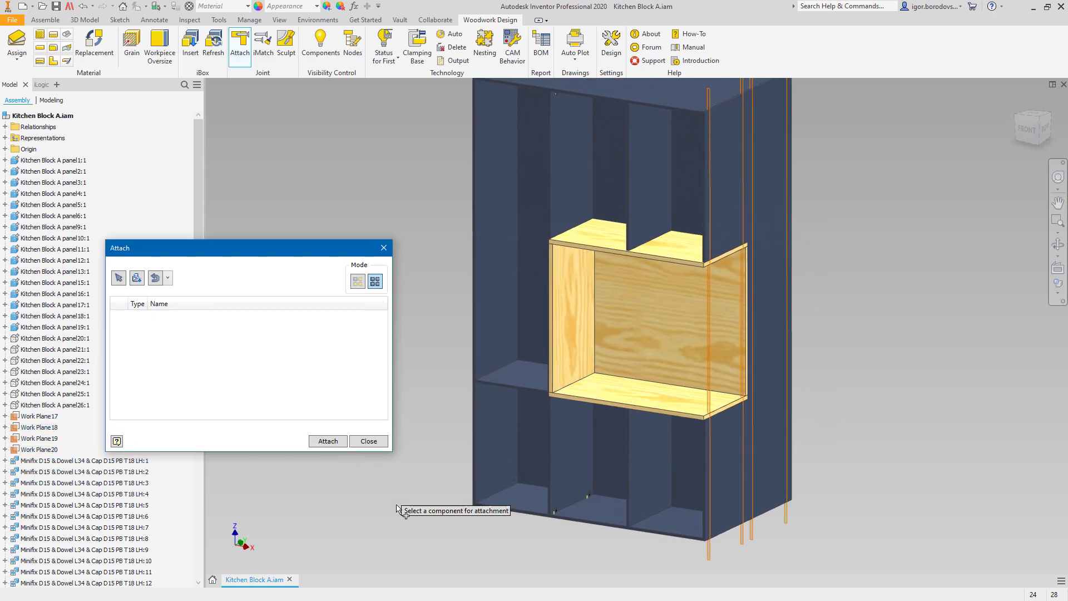
key(Escape)
- Delete the surplus front and rear Minifix joints beside the left inner divider, at the cabinet's bottom and top
scroll(491, 534, up, 5)
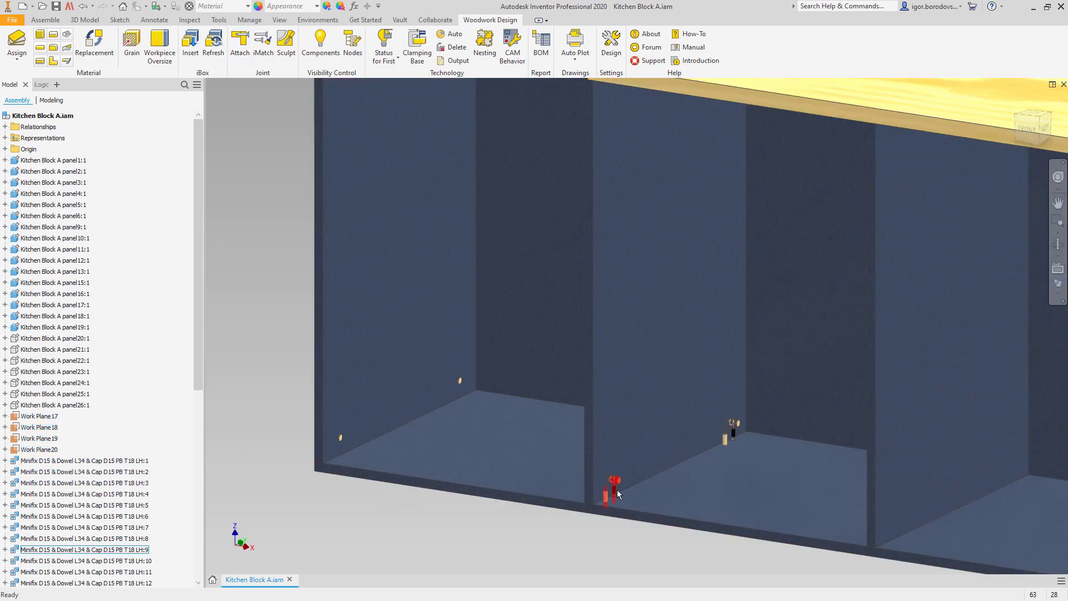
click(616, 493)
key(Delete)
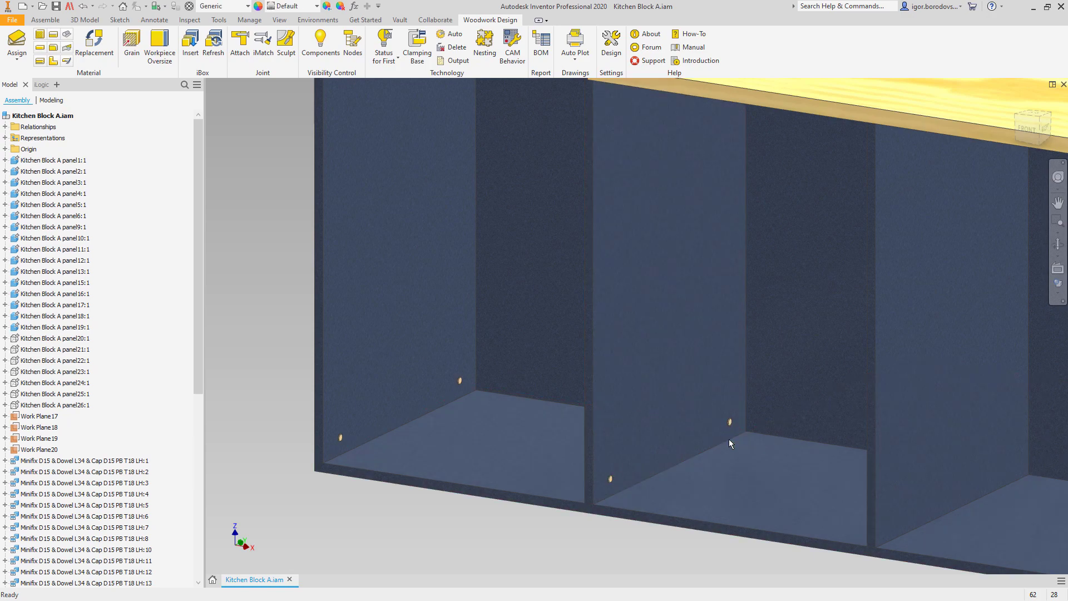
scroll(729, 439, down, 5)
mouse_move(725, 427)
middle_down()
mouse_move(720, 488)
mouse_move(722, 445)
middle_up()
middle_drag(724, 211, 718, 513)
scroll(687, 302, up, 5)
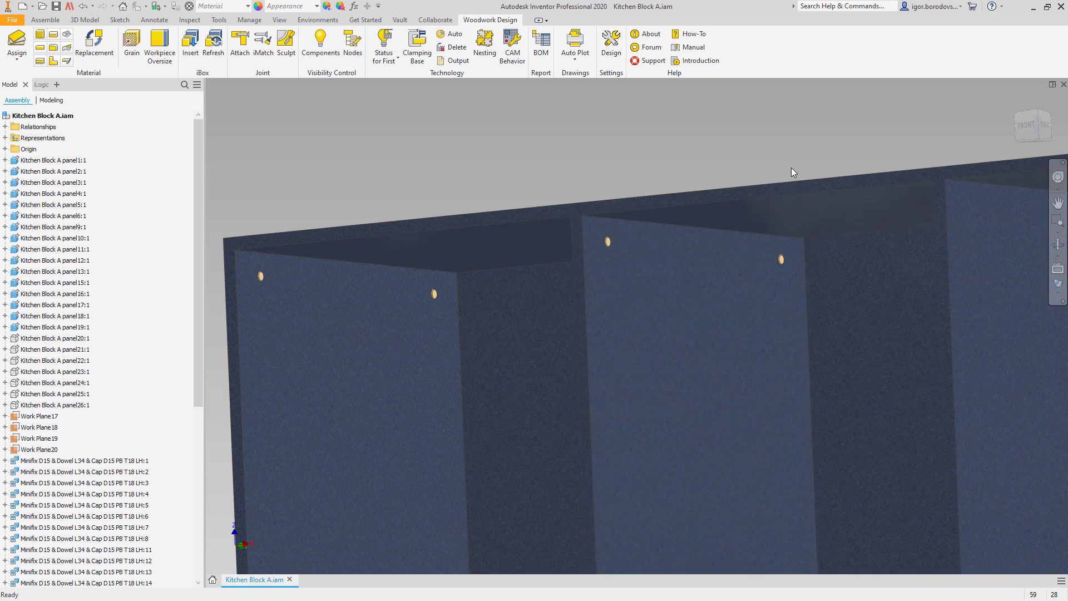
- Select all Minifix joints floating in the cabinet's L-shaped recess from the bottom view and delete them
shift+middle_drag(791, 168, 936, 190)
click(1036, 117)
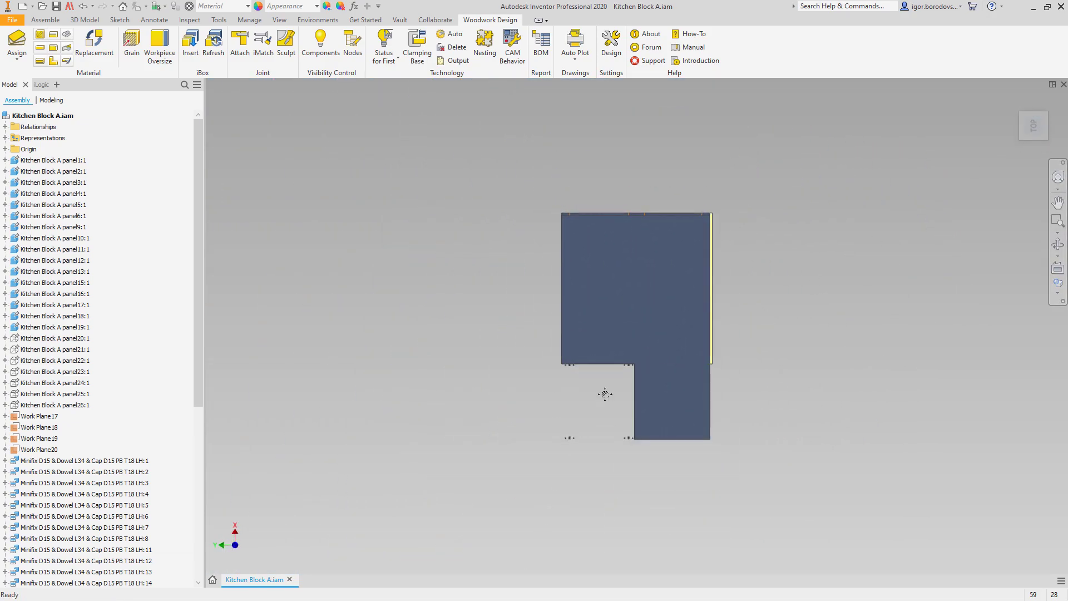
scroll(605, 394, up, 3)
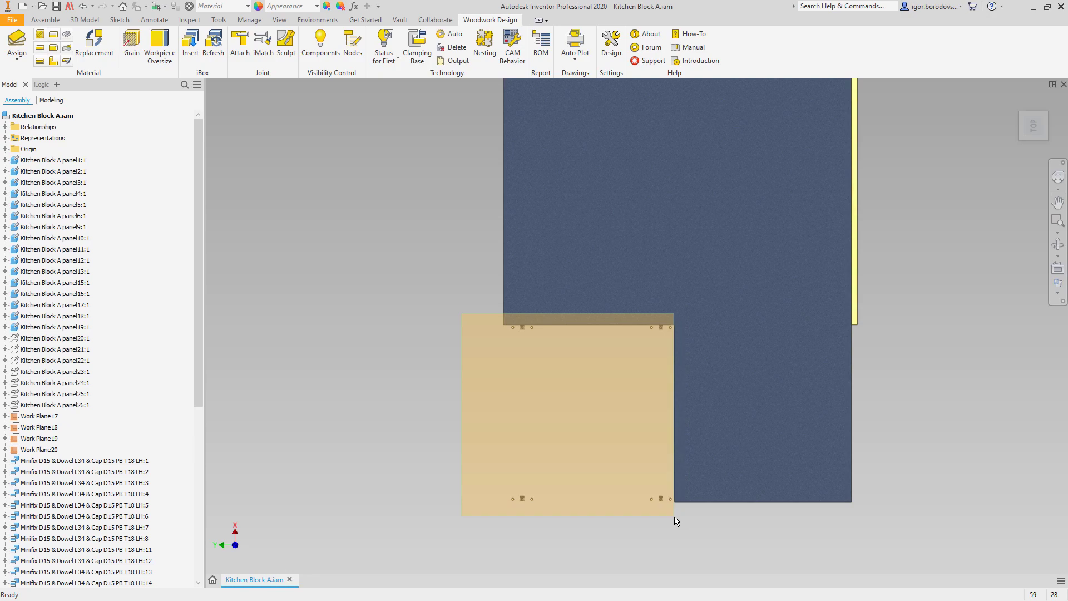
drag(674, 517, 675, 519)
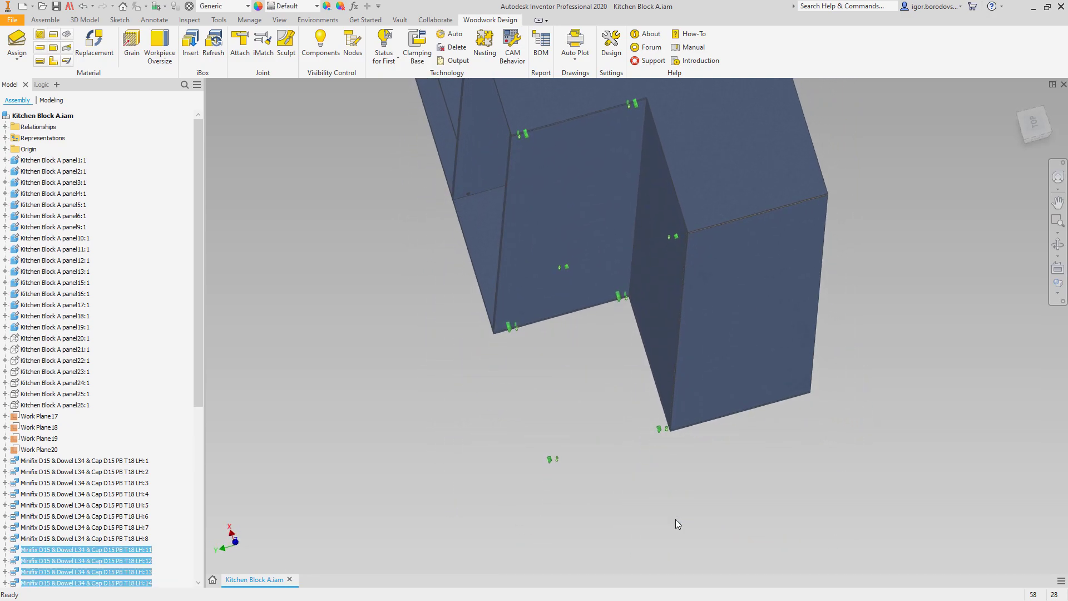
key(Delete)
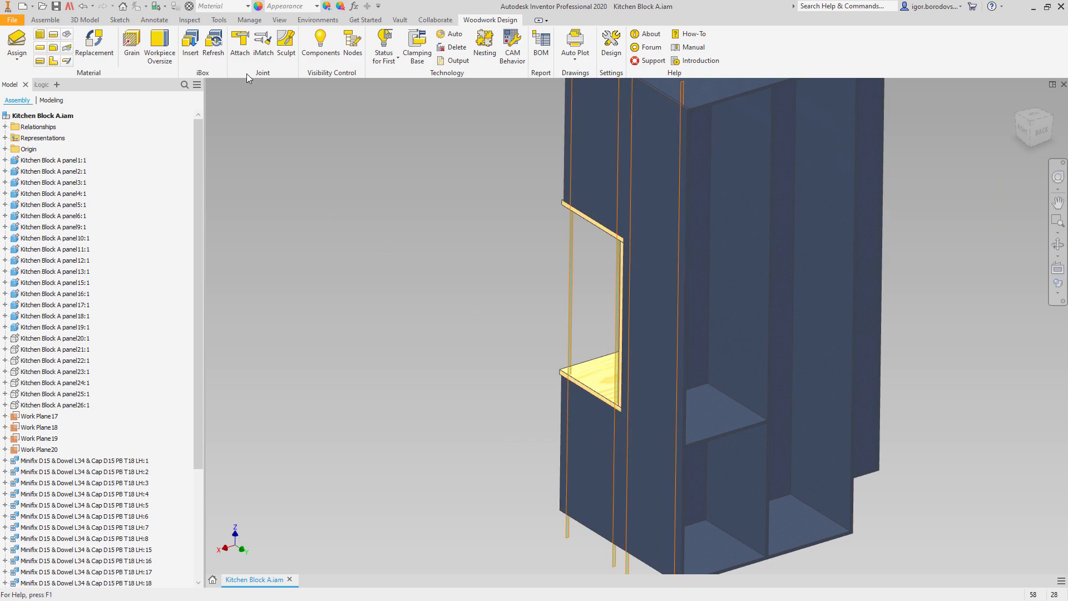
- Attach the last-used Minifix joint to the rear bay shelf, using the two adjacent upright panels, the shelf face, and Work Plane18 and Work Plane20
click(241, 53)
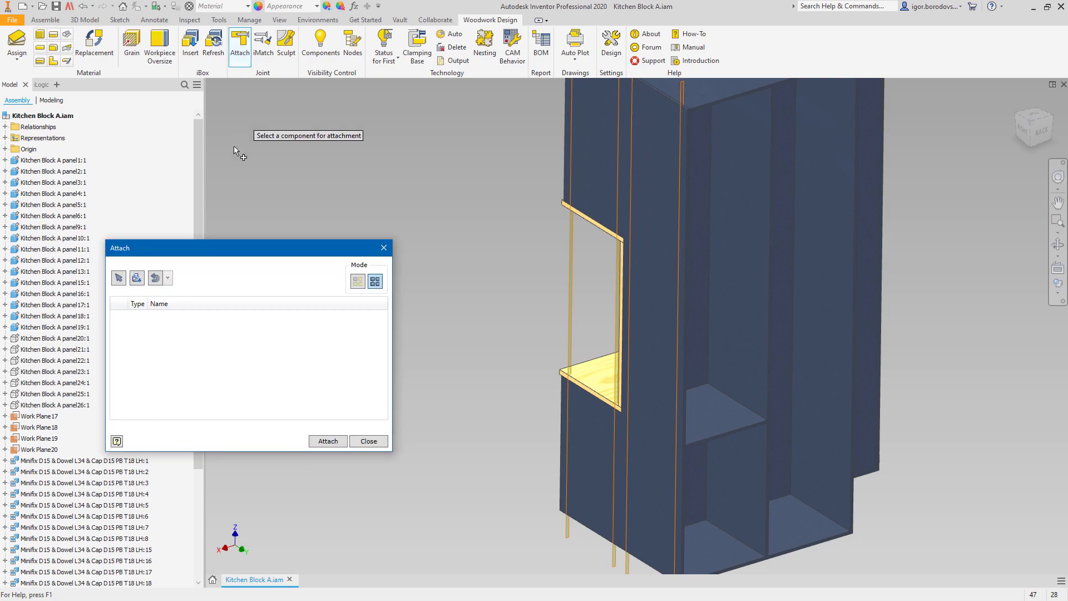
click(155, 279)
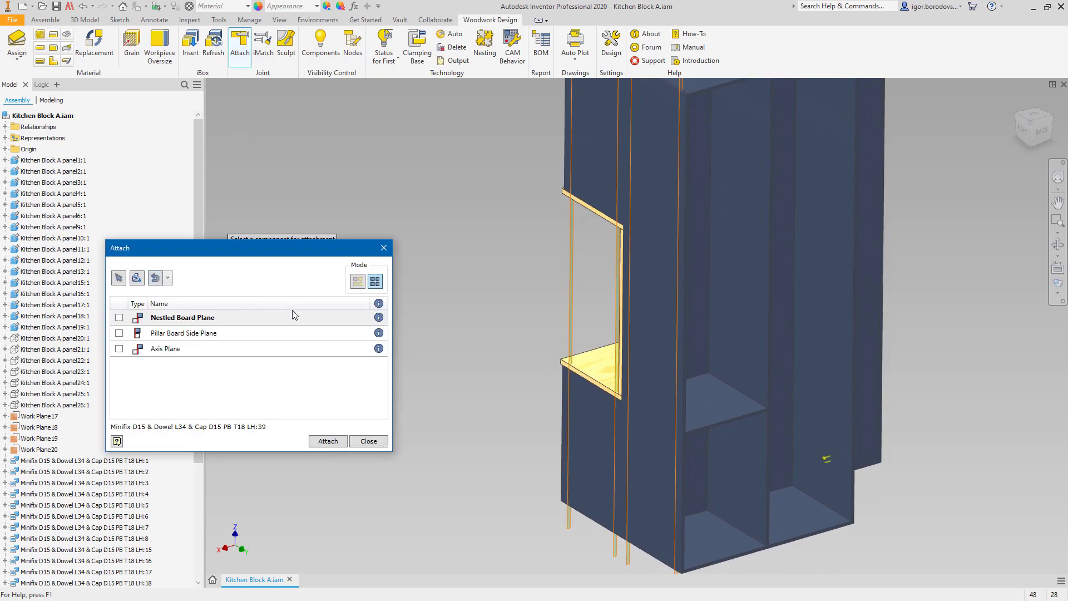
click(762, 429)
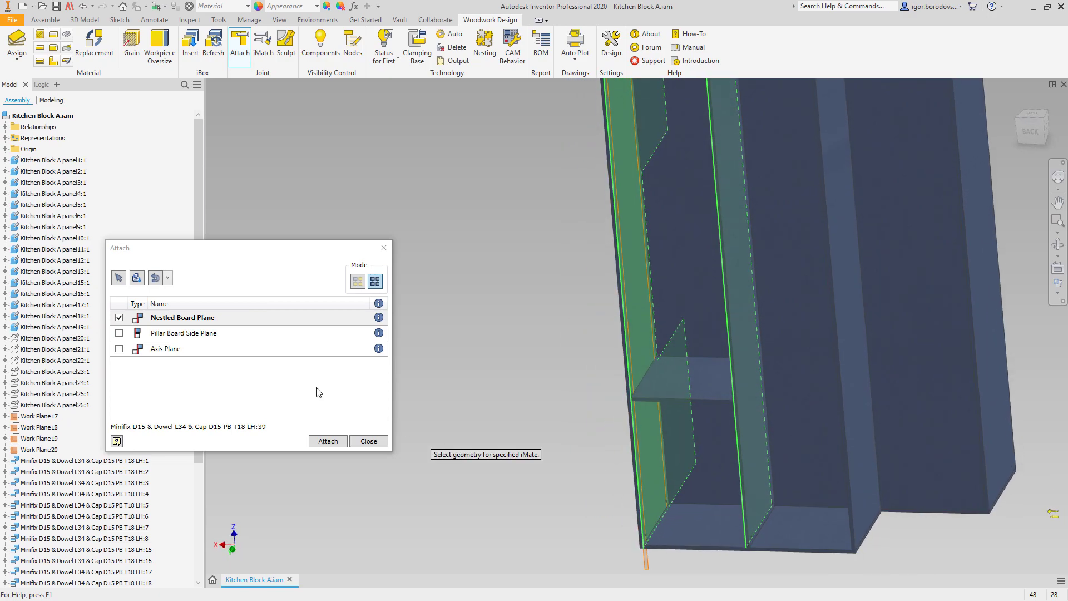
click(183, 333)
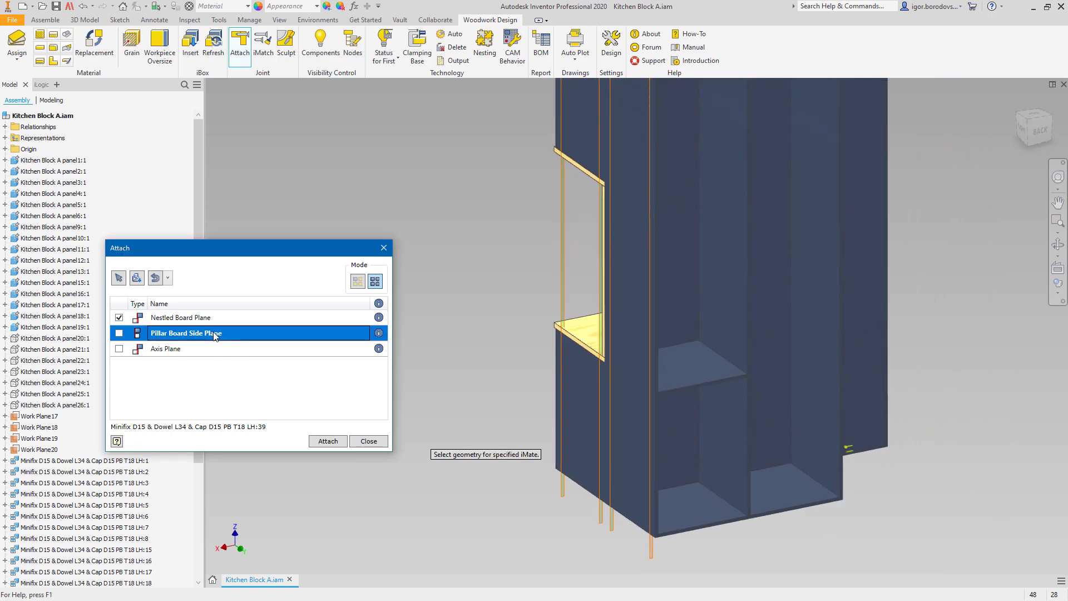
click(701, 378)
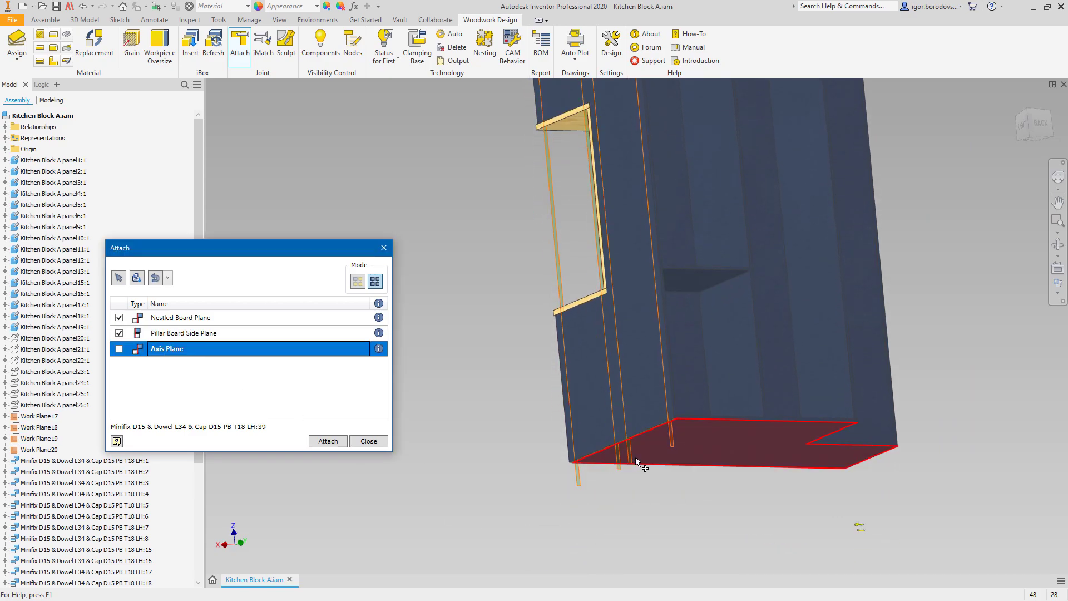
click(634, 462)
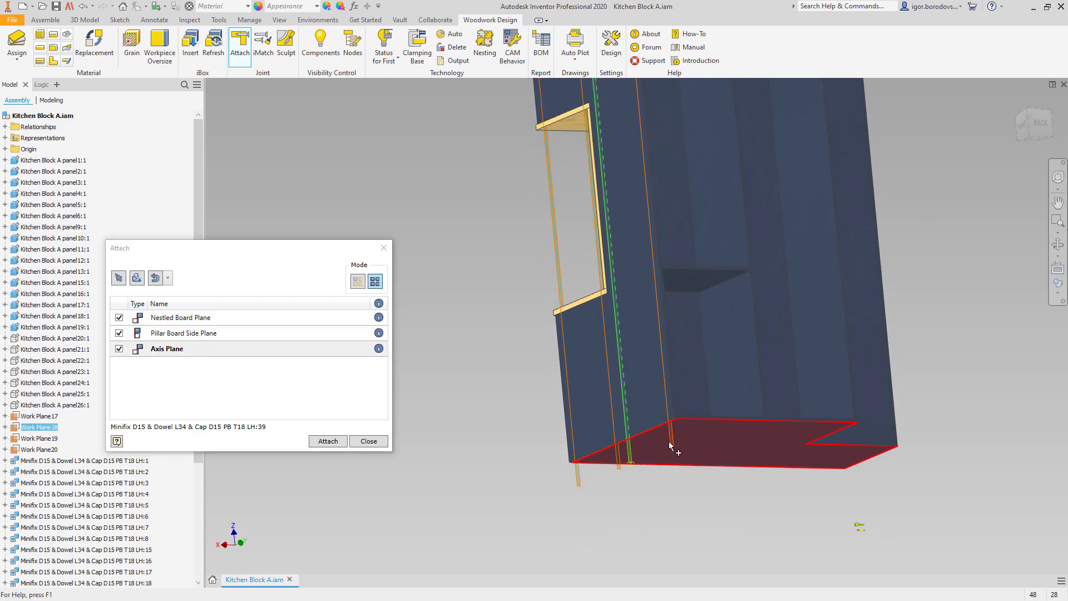
click(326, 443)
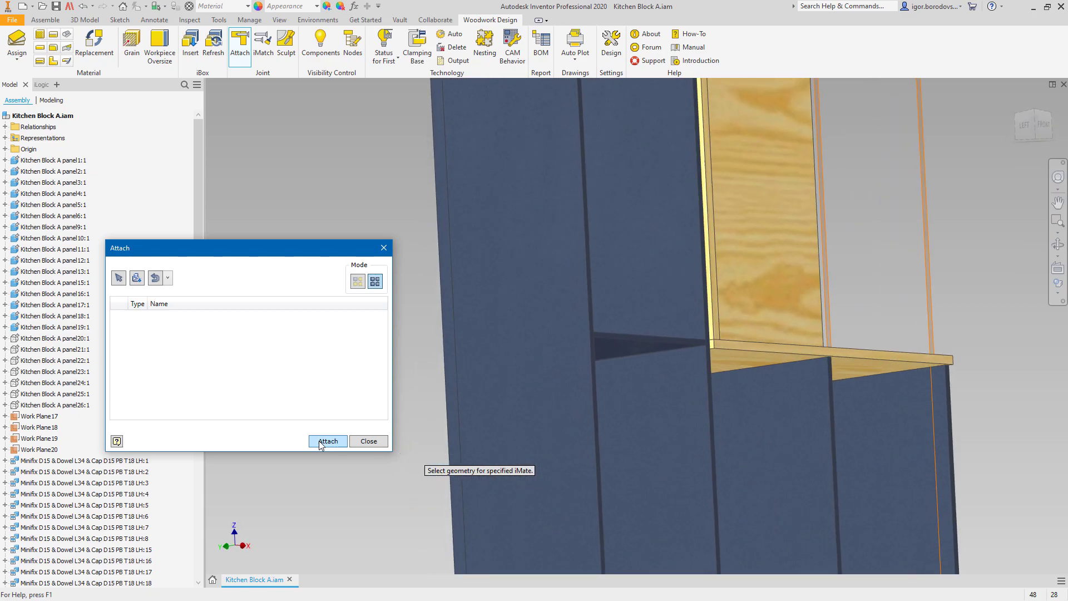
- Attach the last-used Minifix joint to the left bay shelf, using the adjacent uprights, the shelf face, Work Plane17 and Work Plane19, and end the command
click(156, 278)
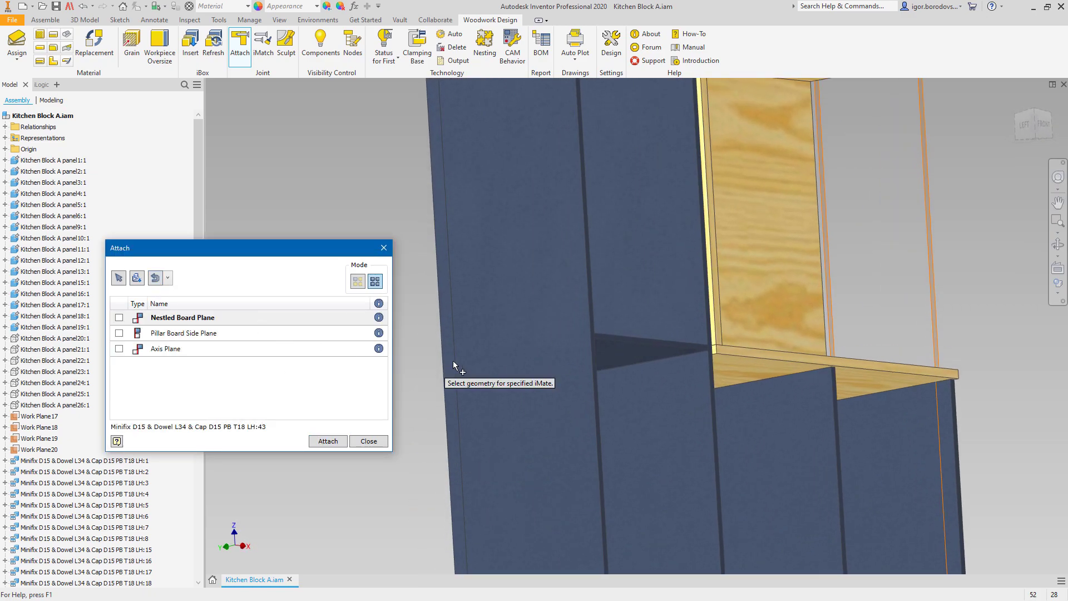
click(653, 396)
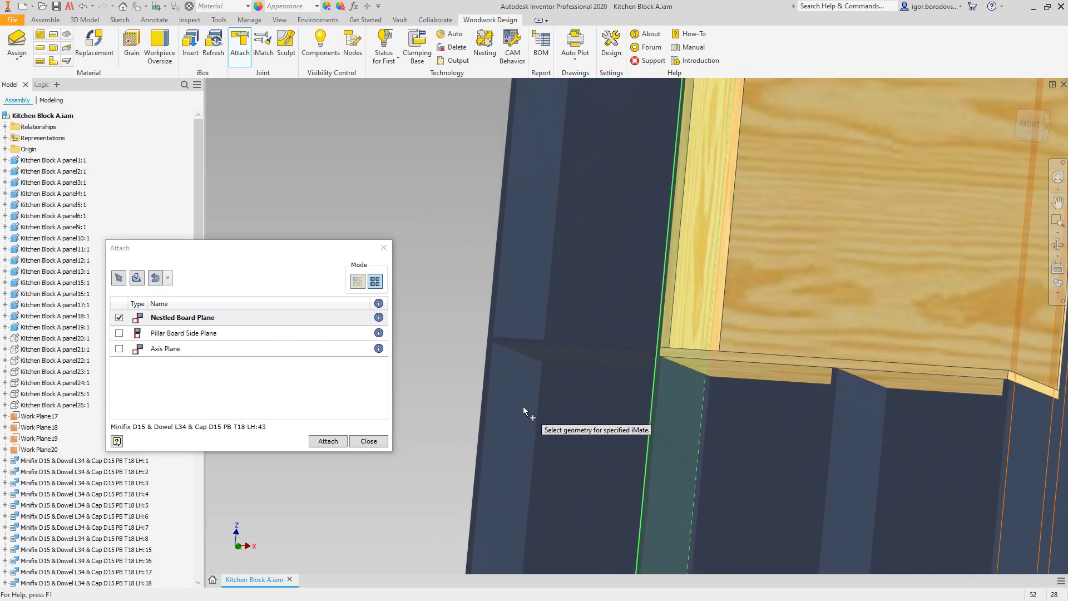
click(250, 334)
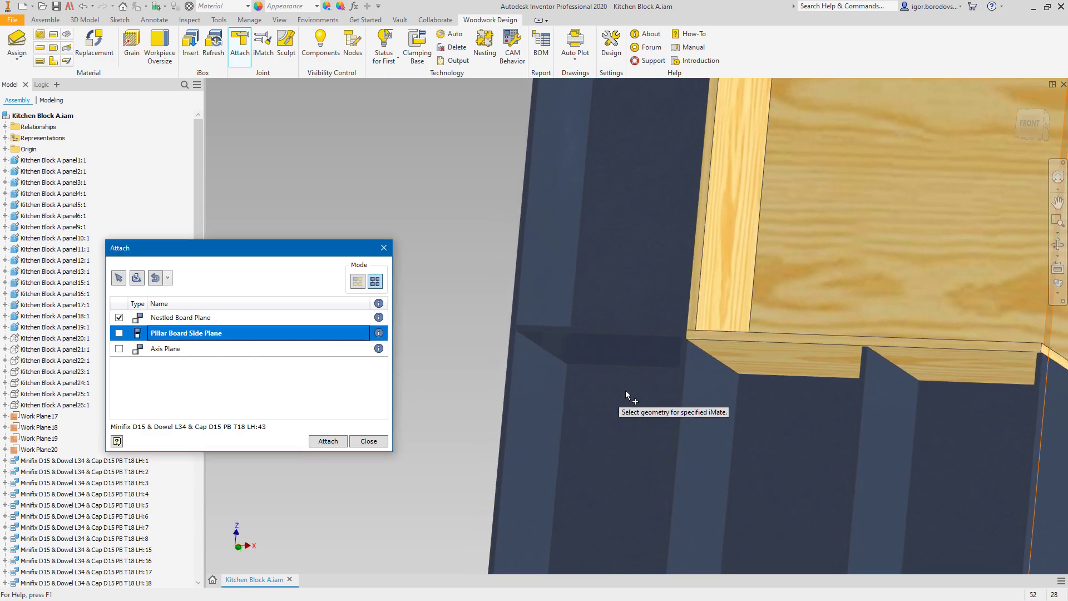
click(661, 358)
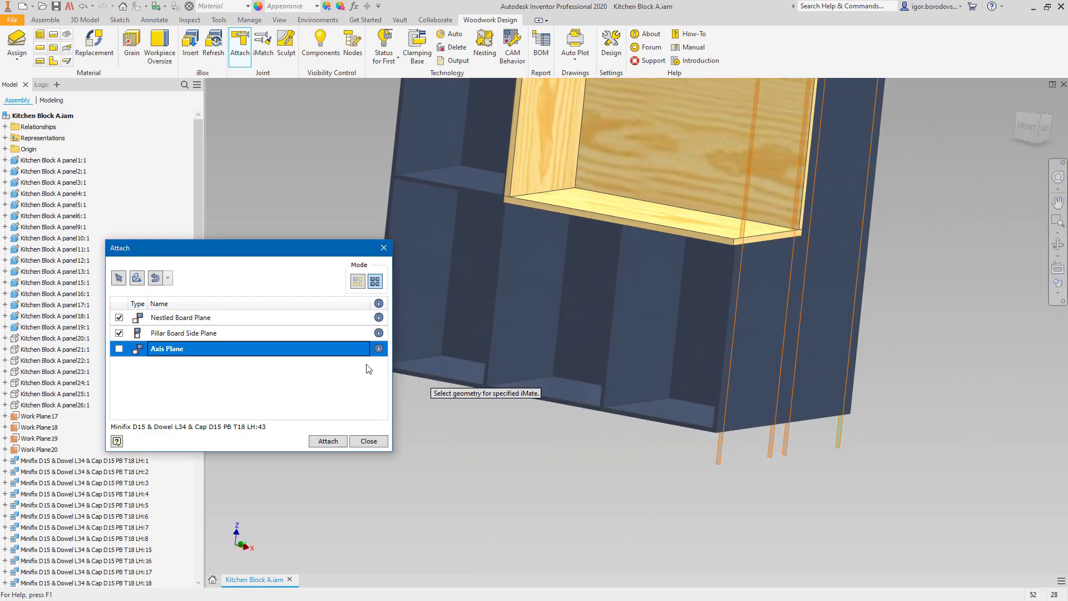
click(680, 460)
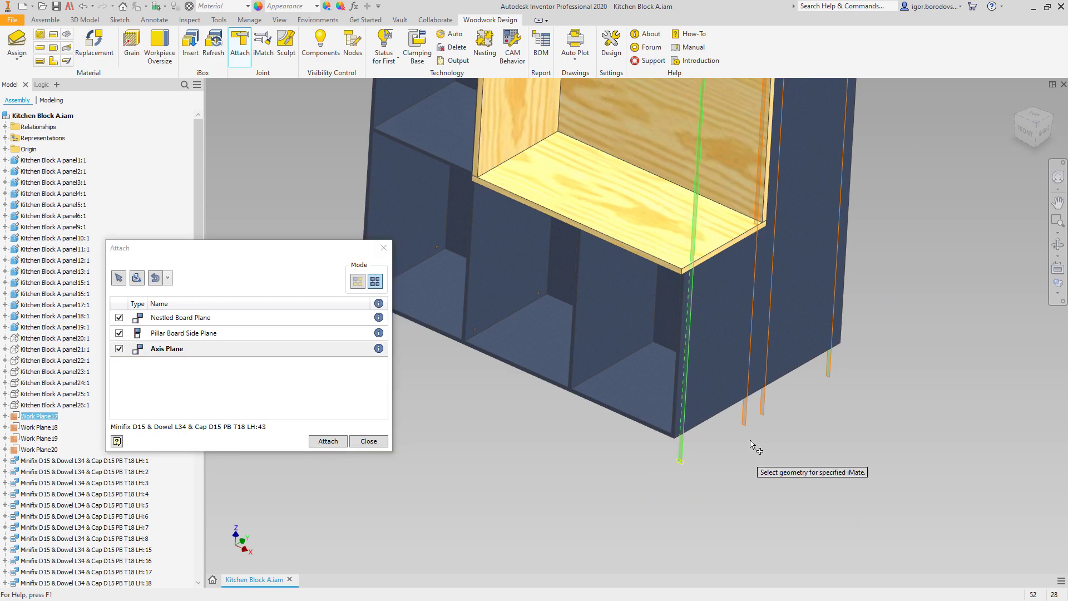
click(746, 426)
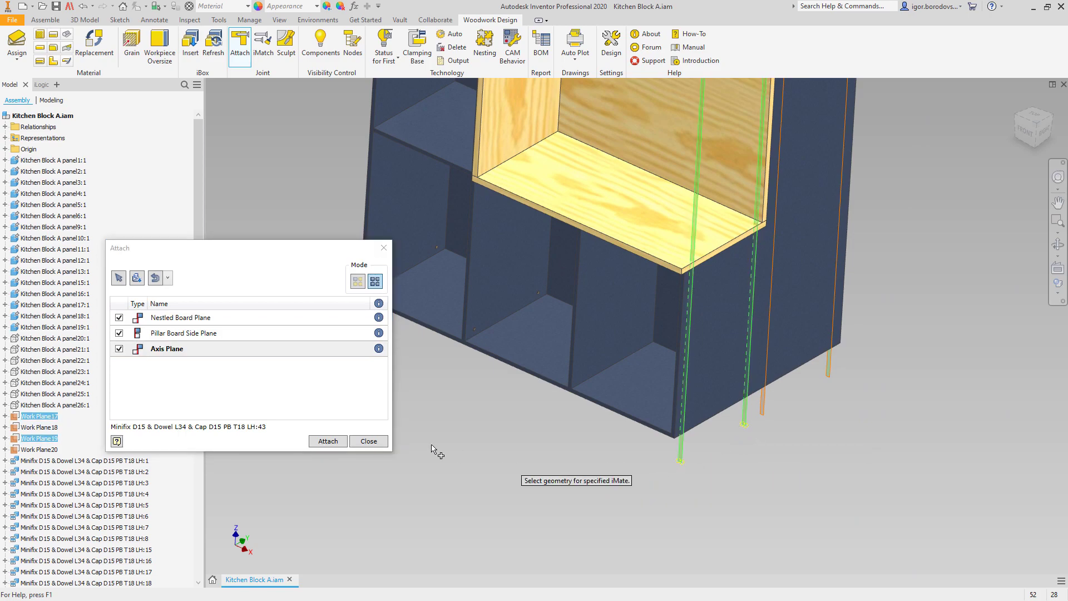
click(329, 442)
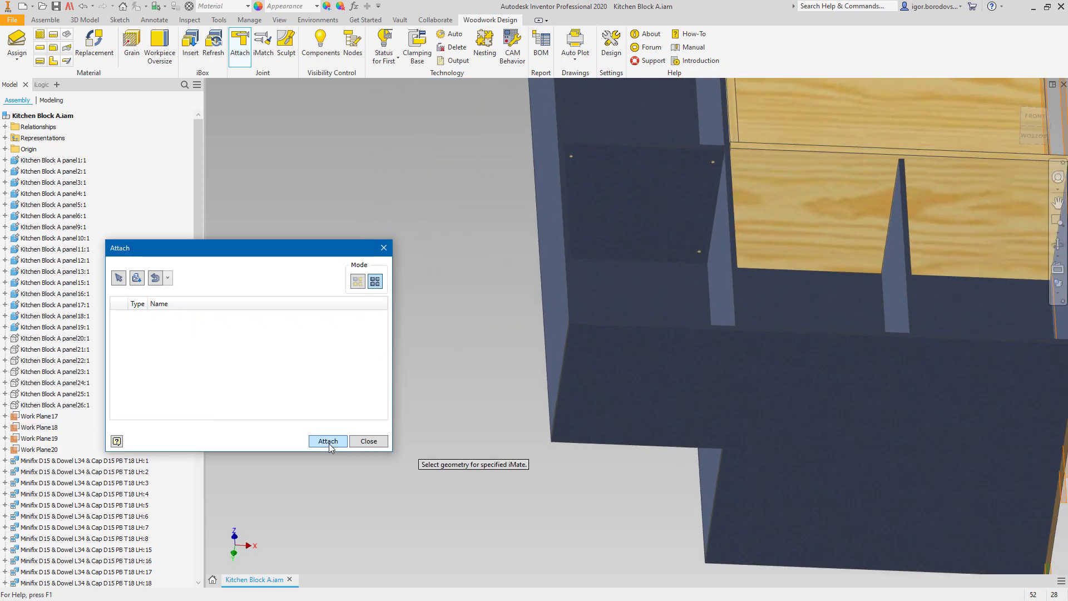
click(370, 441)
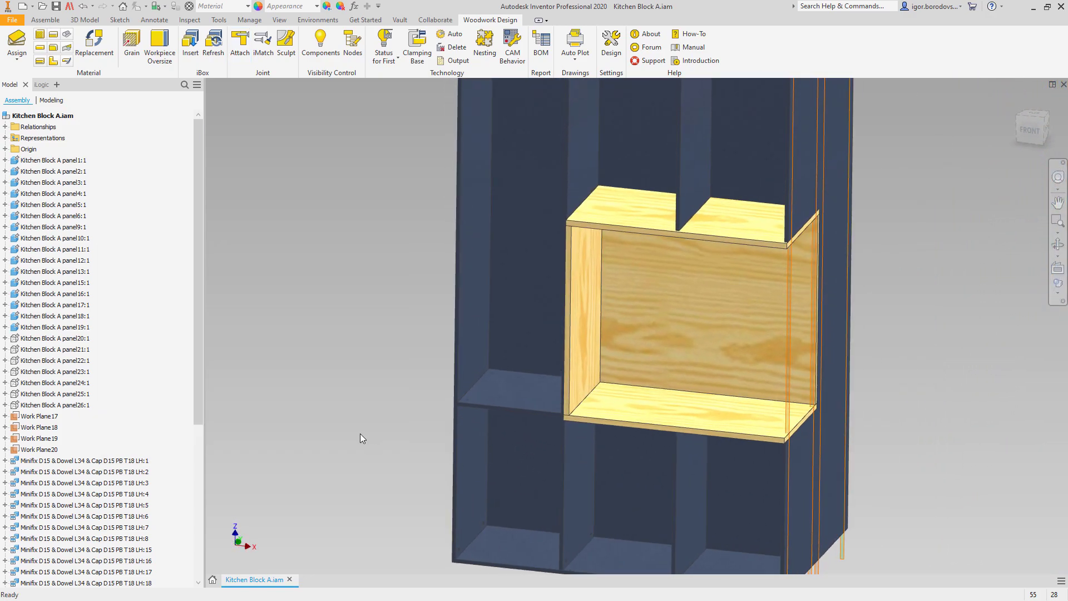
- Start a component pattern and select the left bay shelf together with its four Minifix joints
click(45, 21)
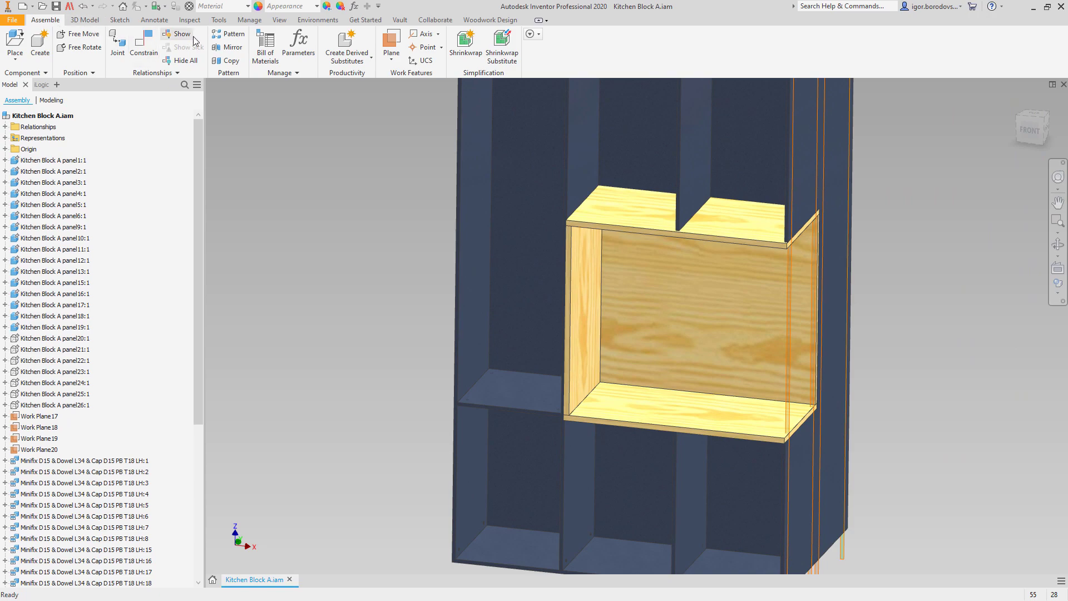
click(229, 35)
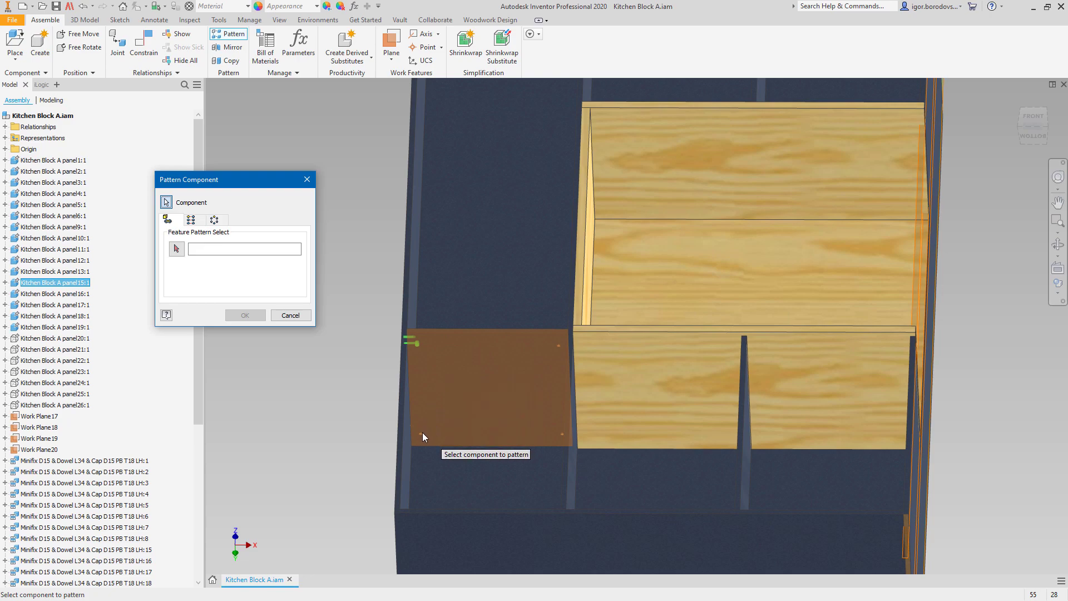
click(424, 432)
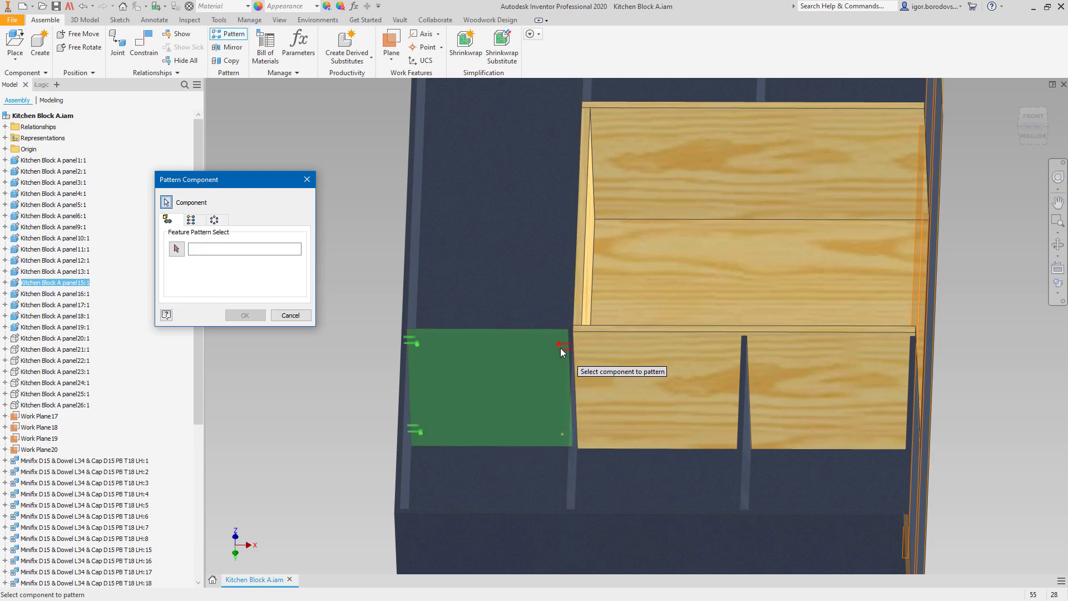
scroll(566, 435, up, 1)
scroll(565, 436, down, 1)
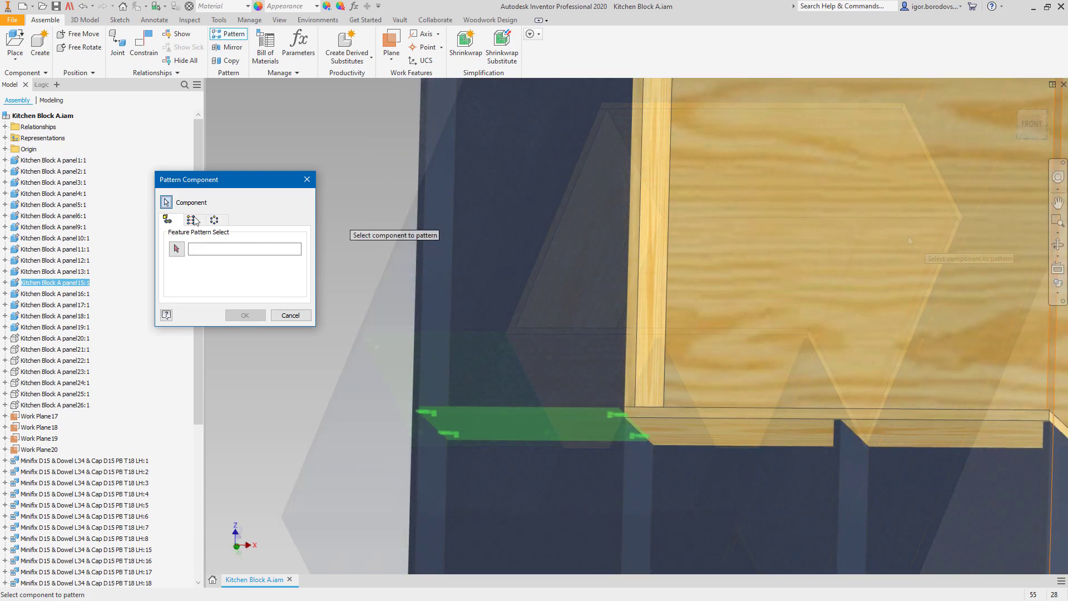
- Create a rectangular pattern of two instances along the vertical panel edge, spaced by the measured distance between the wooden niche's lower and upper shelves
click(192, 219)
click(178, 250)
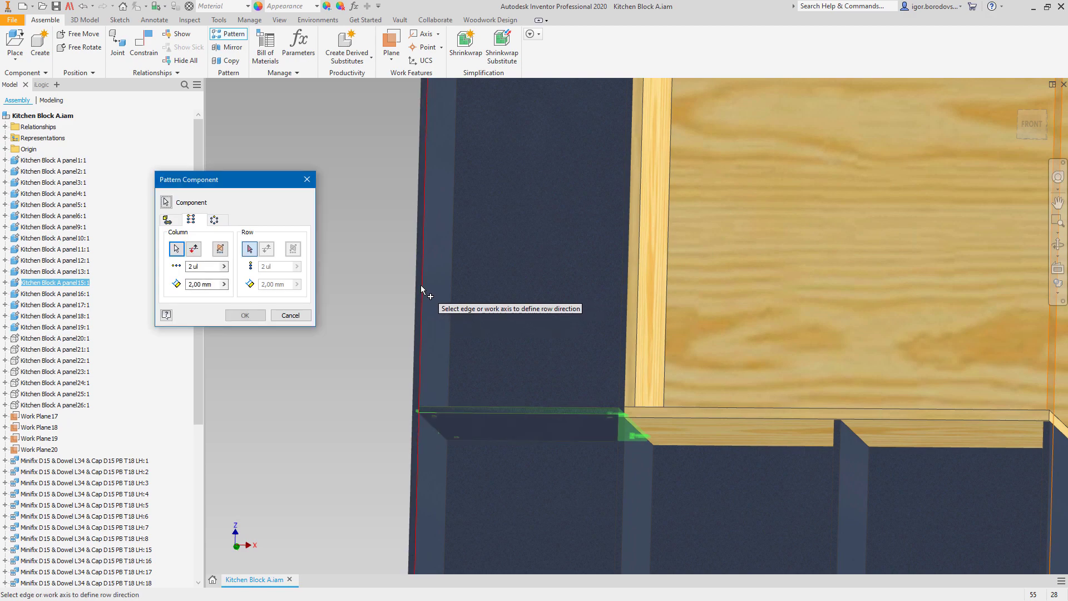
click(418, 284)
click(224, 284)
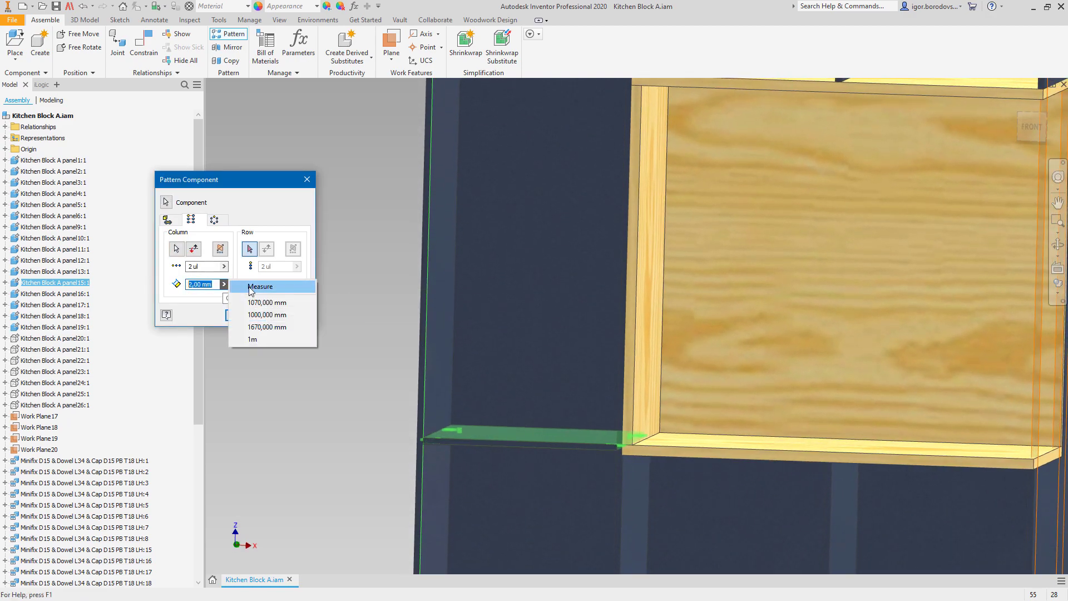
click(257, 286)
scroll(453, 344, up, 2)
shift+middle_drag(453, 345, 417, 384)
click(651, 469)
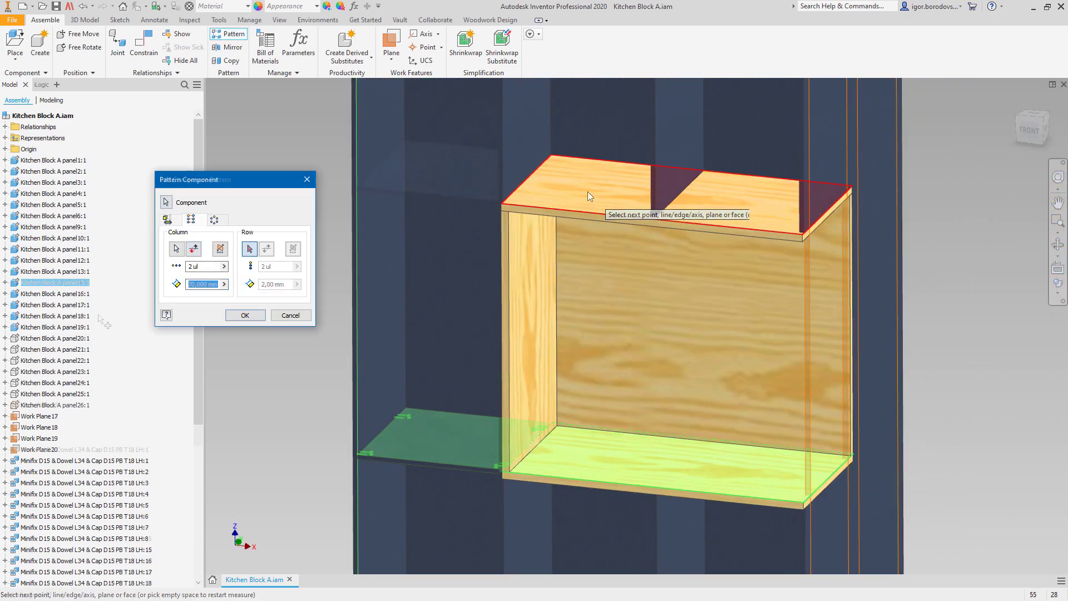
click(587, 195)
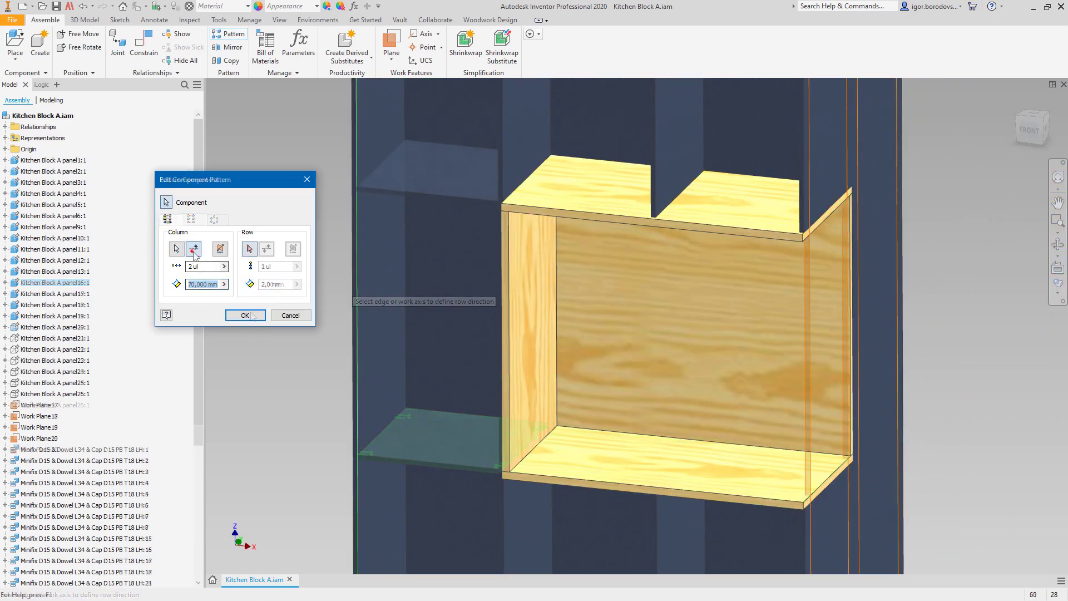
click(246, 318)
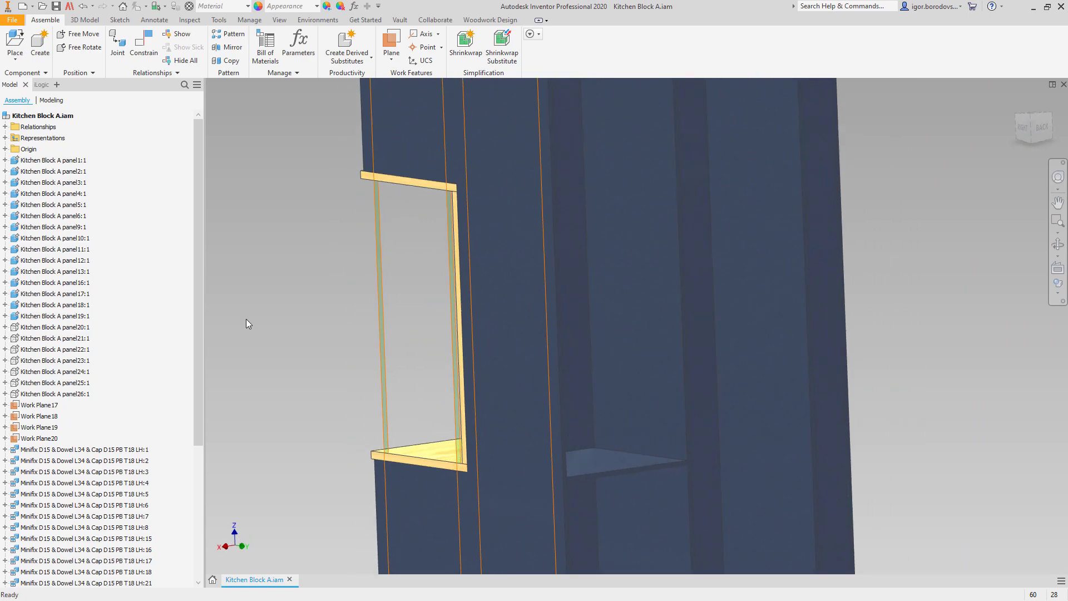
- Set up a rectangular pattern of the rear bay shelf and its Minifix joints, two up the vertical edge, spaced by the measured niche shelf distance
drag(286, 291, 589, 416)
click(554, 274)
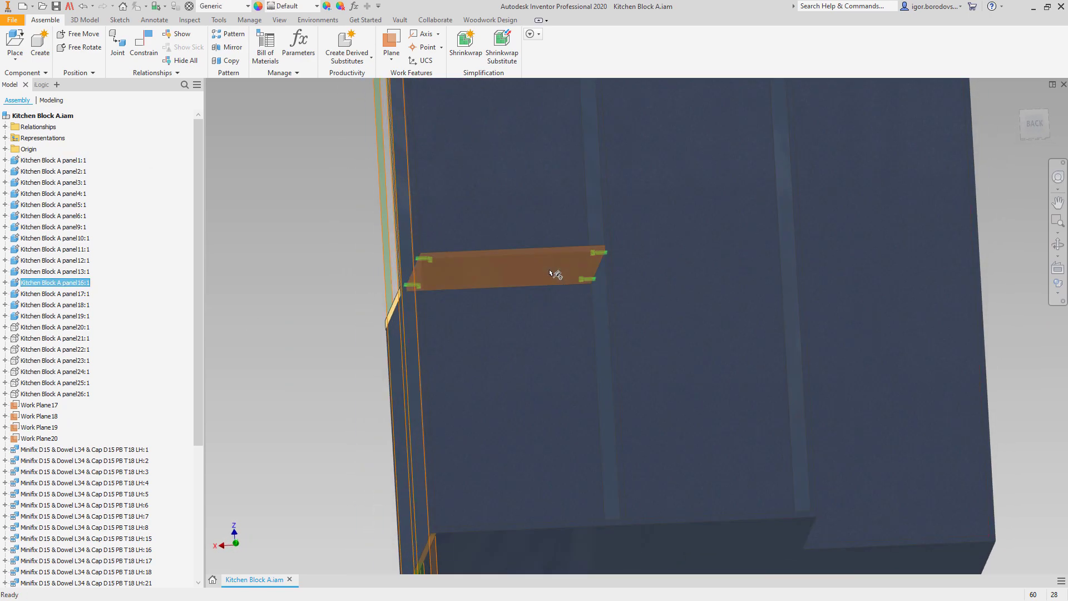
click(228, 34)
click(175, 250)
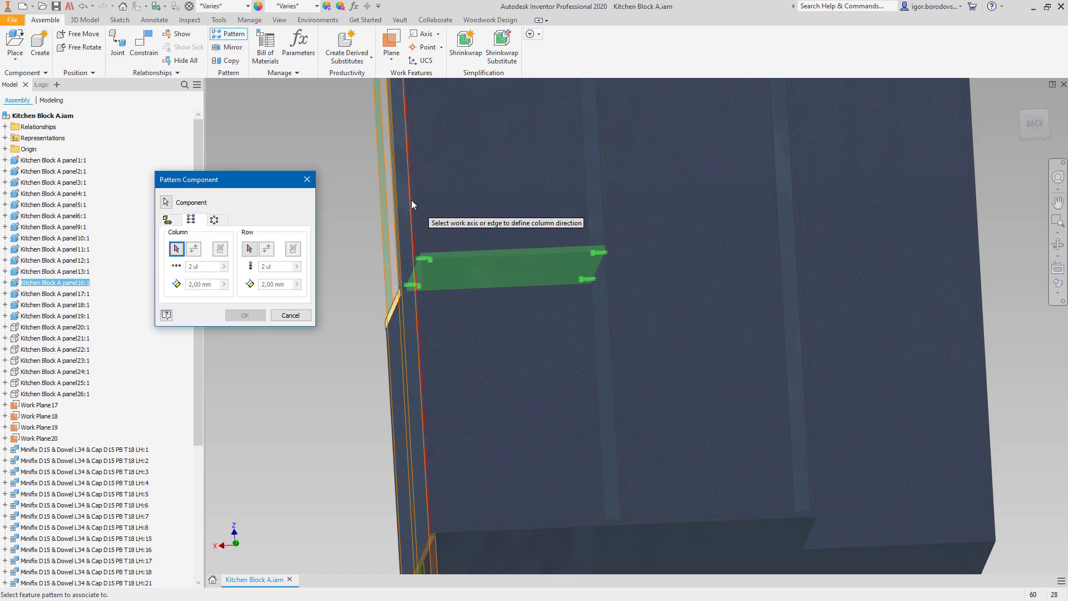
click(411, 199)
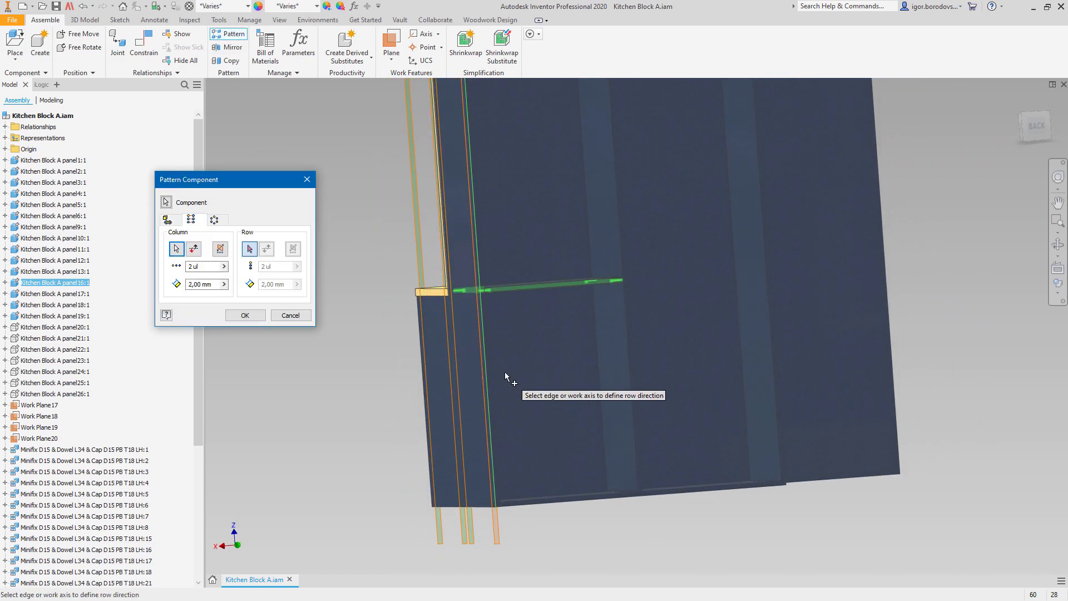
click(225, 285)
click(259, 290)
click(476, 312)
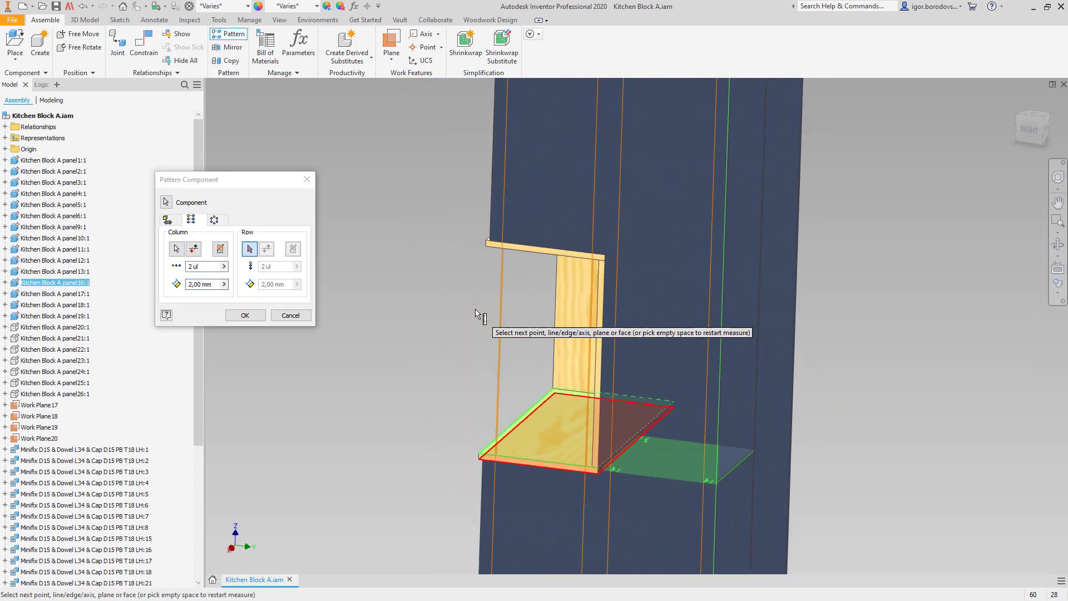
click(632, 250)
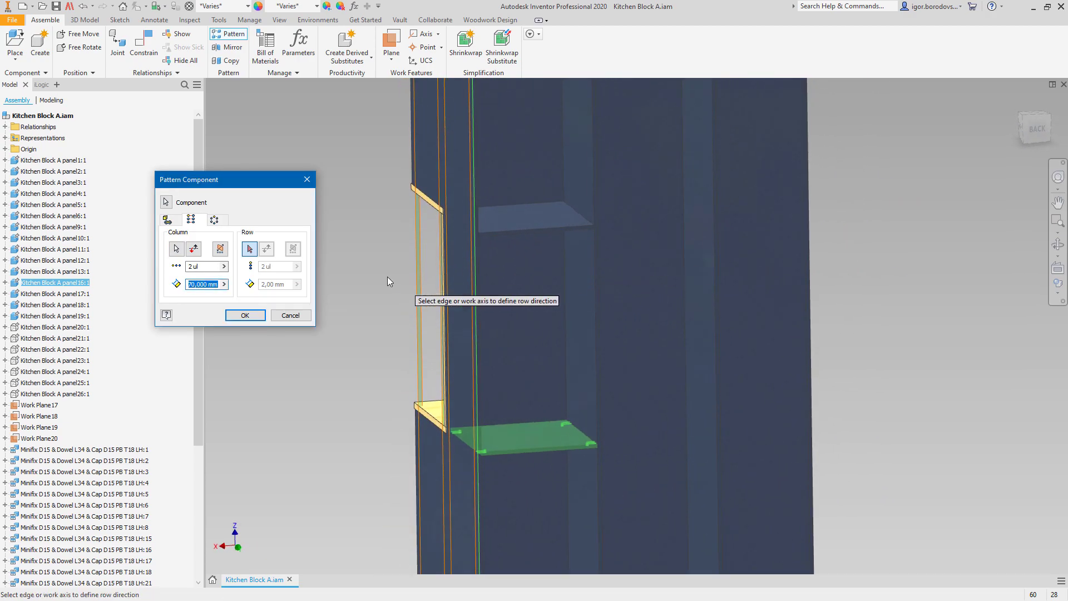
- Add a pattern row of two along the cabinet's rear bottom edge, spaced by the measured distance between the upright panels
click(250, 249)
middle_drag(501, 445, 500, 314)
click(649, 483)
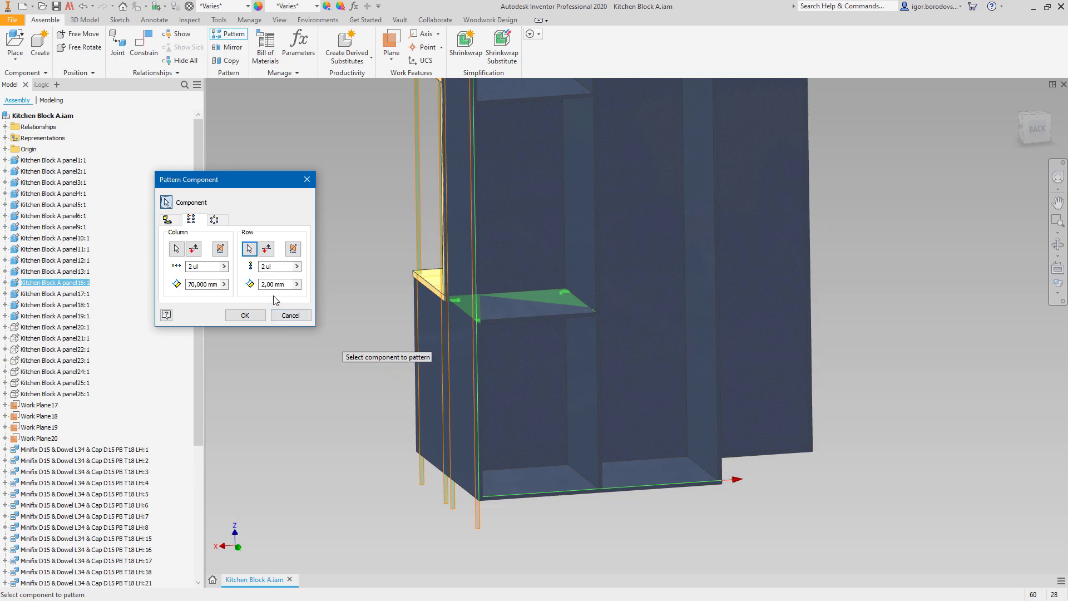
click(297, 285)
click(333, 294)
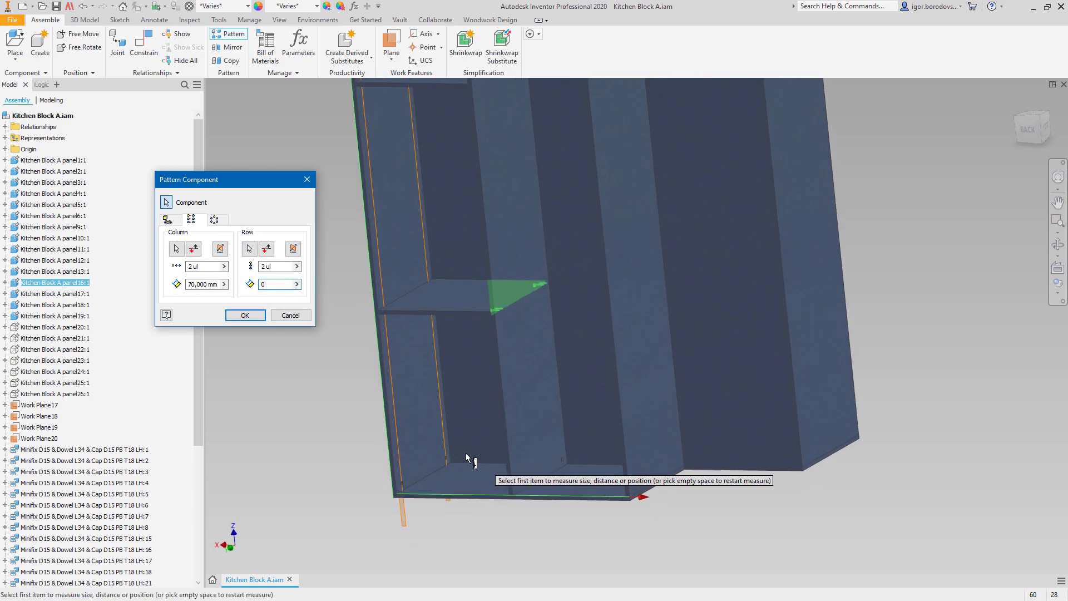
click(450, 448)
click(535, 436)
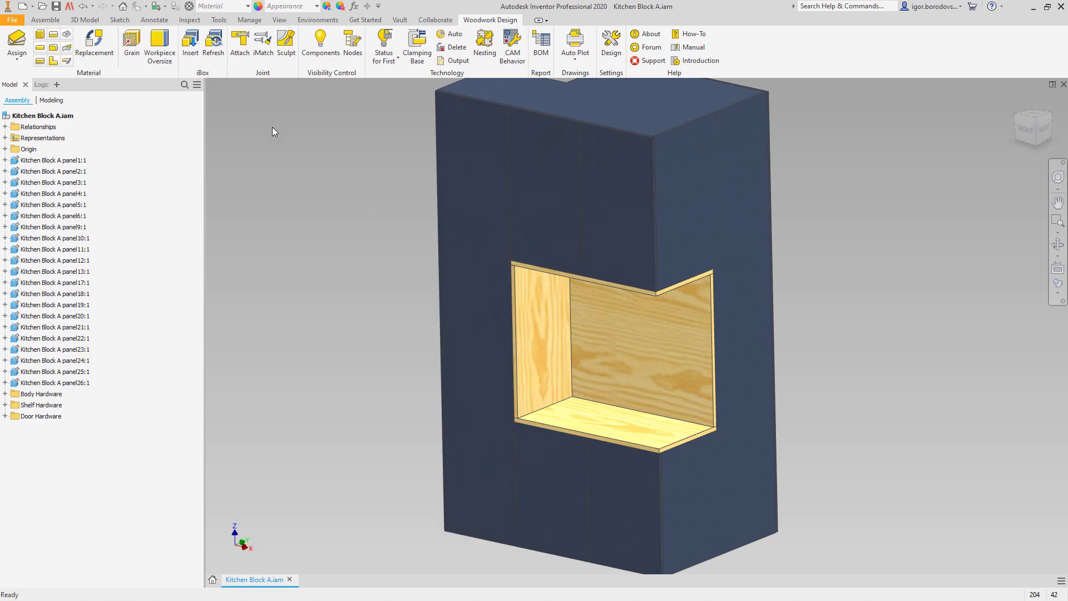
- Apply the components view with only Woodwork for Inventor components enabled, and locate the top panel's rear-left Minifix joint in the model tree
click(329, 56)
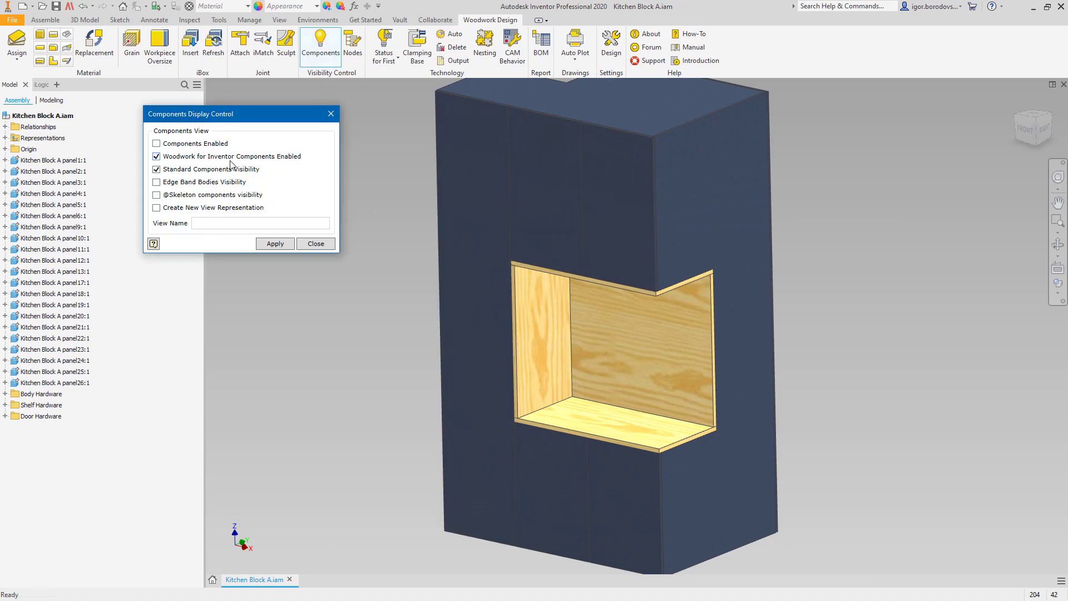
click(275, 244)
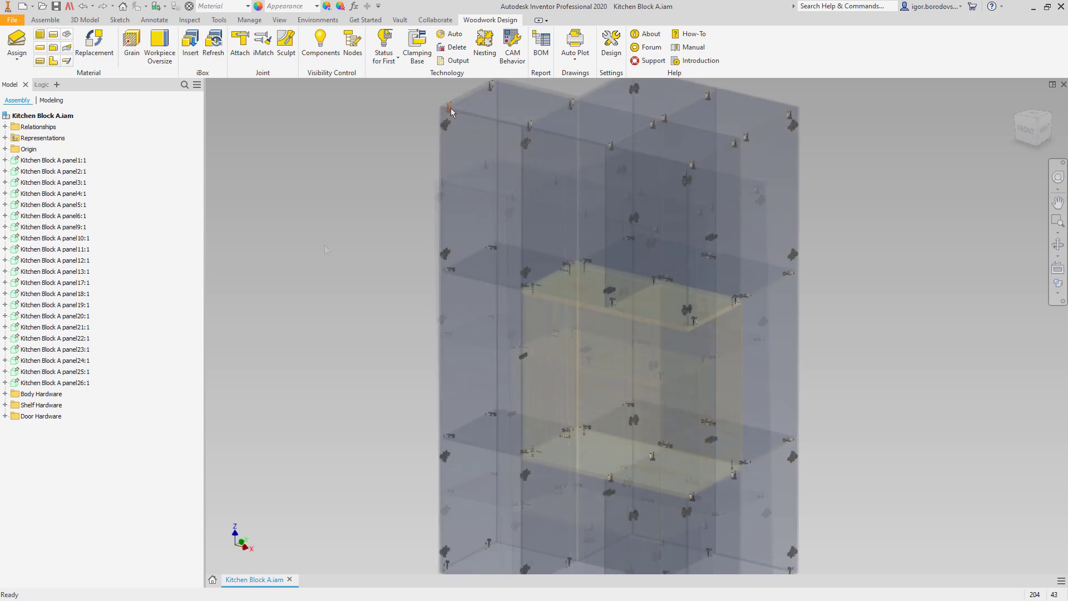
right_click(490, 91)
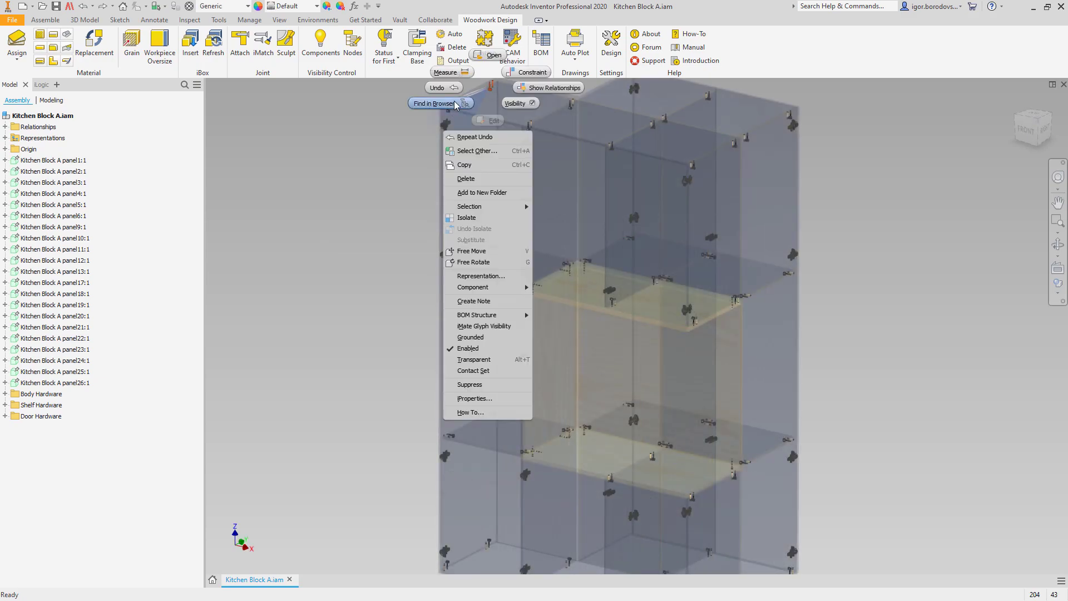
click(435, 104)
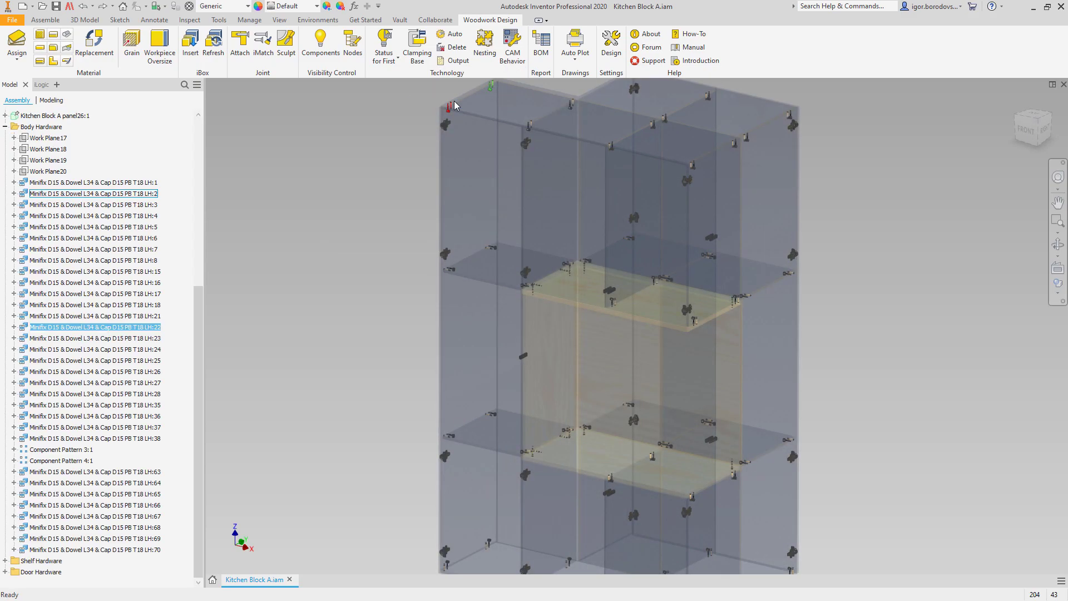
- Change the located Minifix joint's table member to the RH version, Minifix D15 & Dowel L34 & Cap D15 PB T18 RH
click(14, 327)
right_click(46, 340)
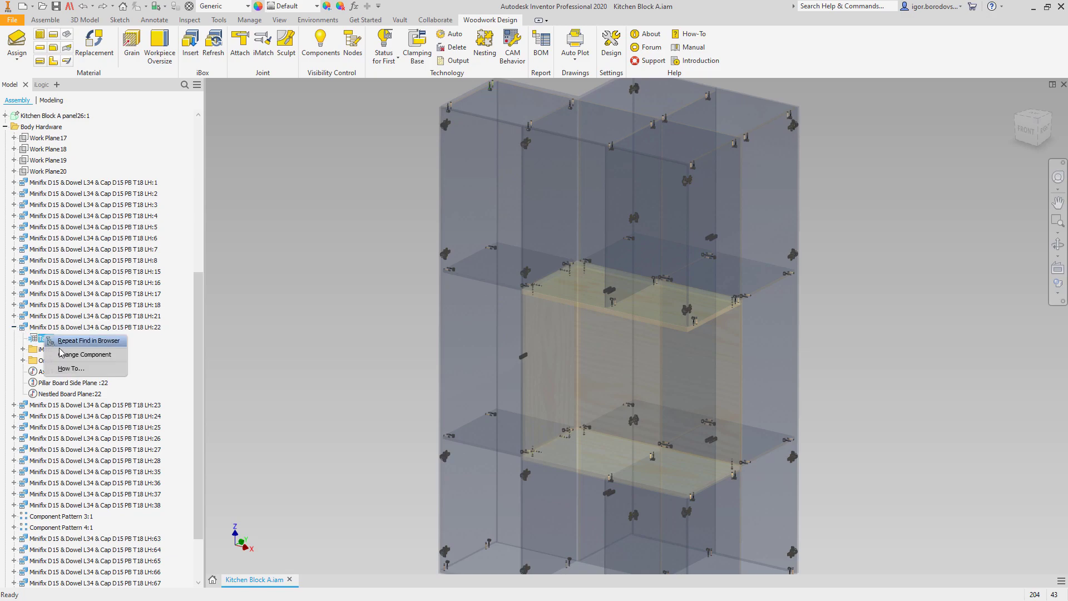
click(65, 356)
click(493, 270)
click(506, 298)
click(630, 370)
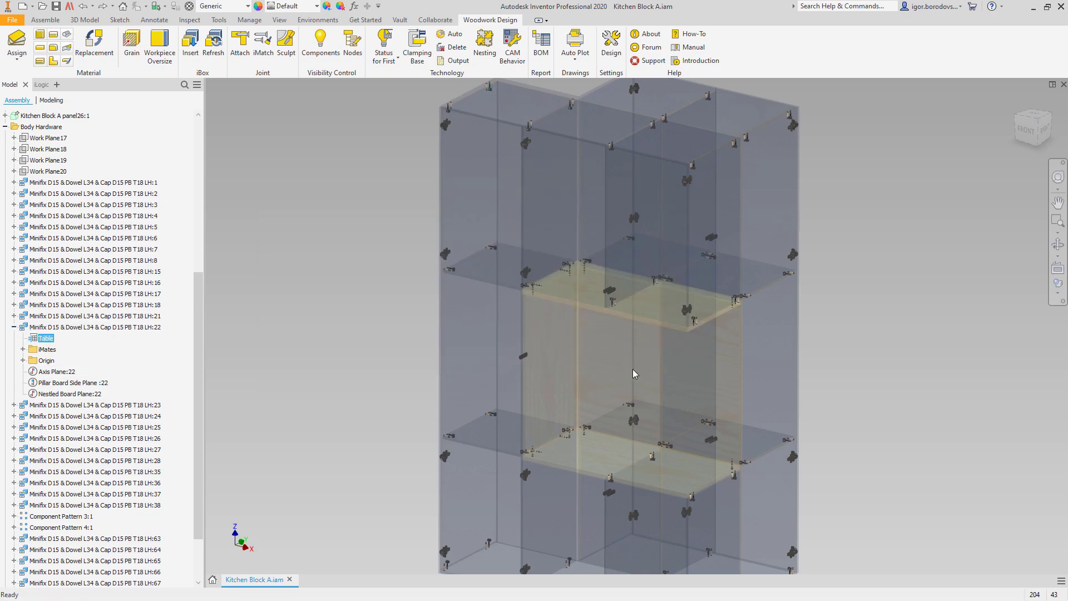
- Start iMatch with the RH Minifix joint at the top panel's rear-left corner as the template component
scroll(623, 364, up, 5)
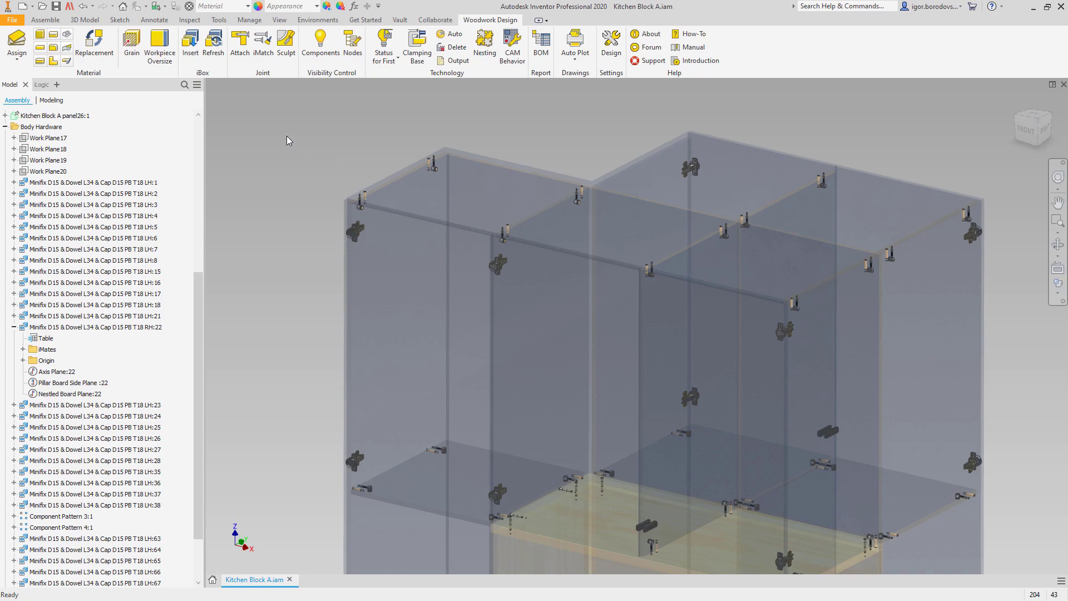
click(263, 44)
click(426, 168)
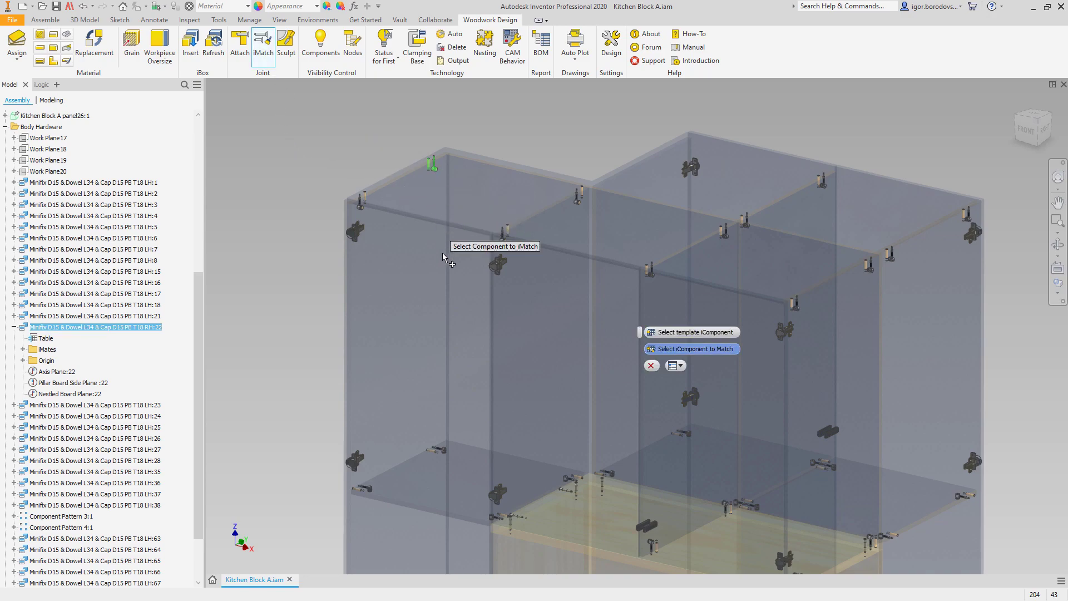
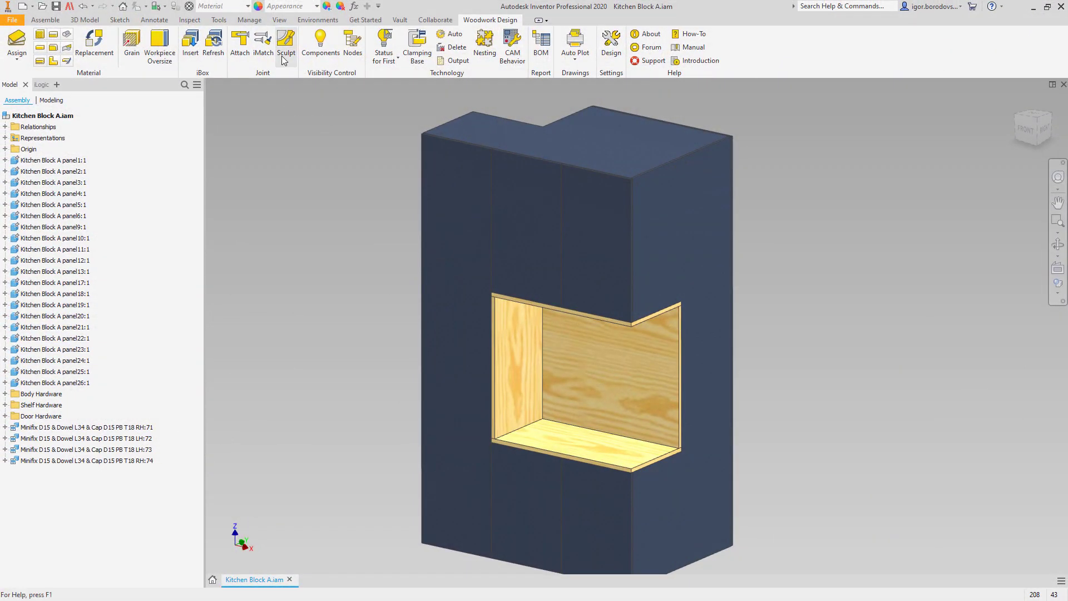
- Sculpt the Minifix joint holes into the cabinet's panels and end the Sculpt command
click(283, 56)
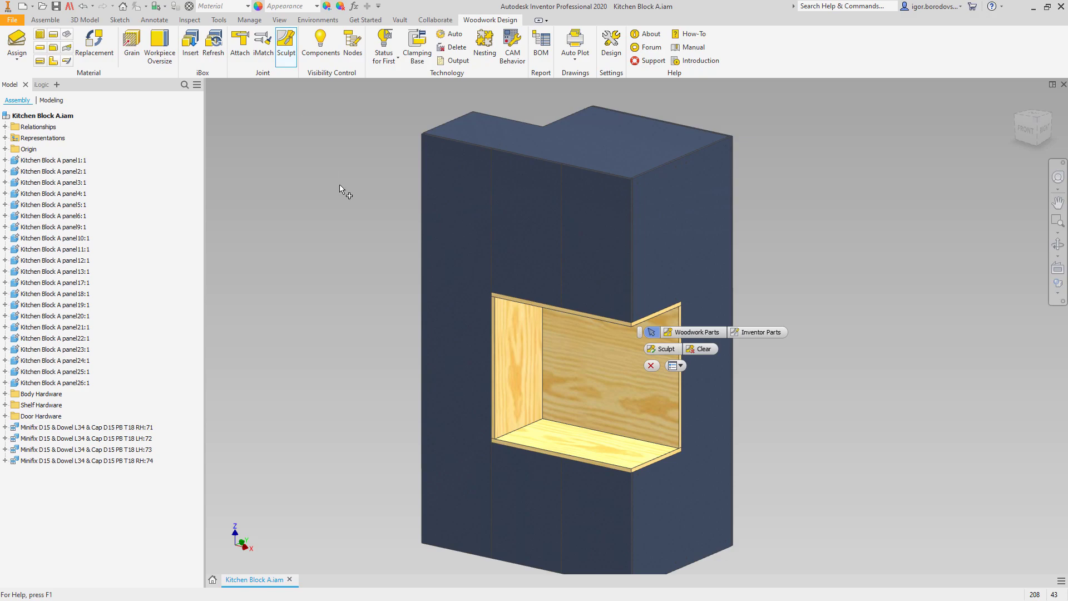
click(653, 352)
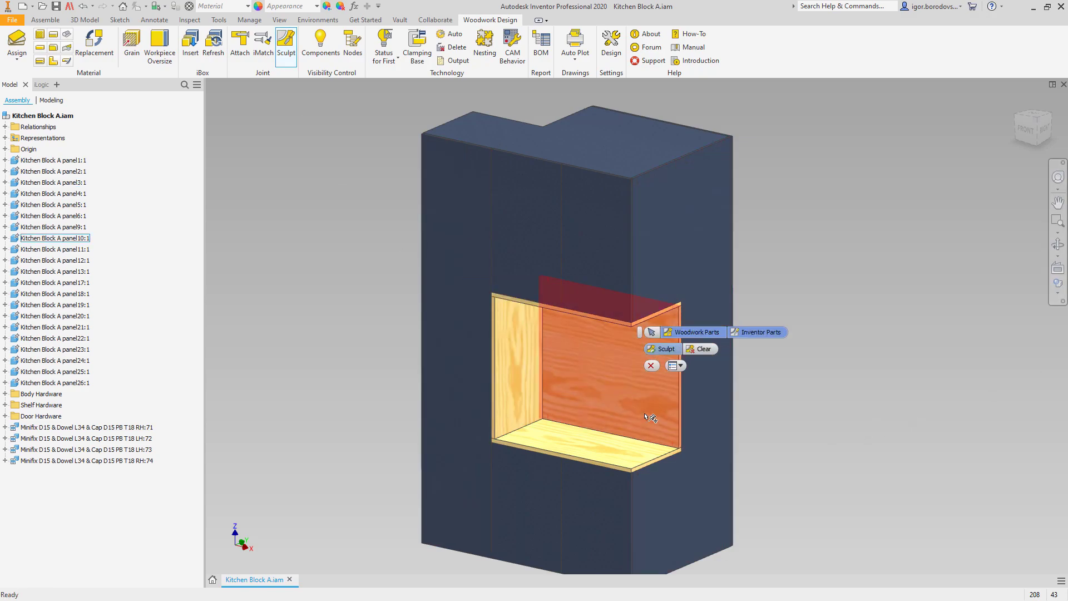
click(651, 365)
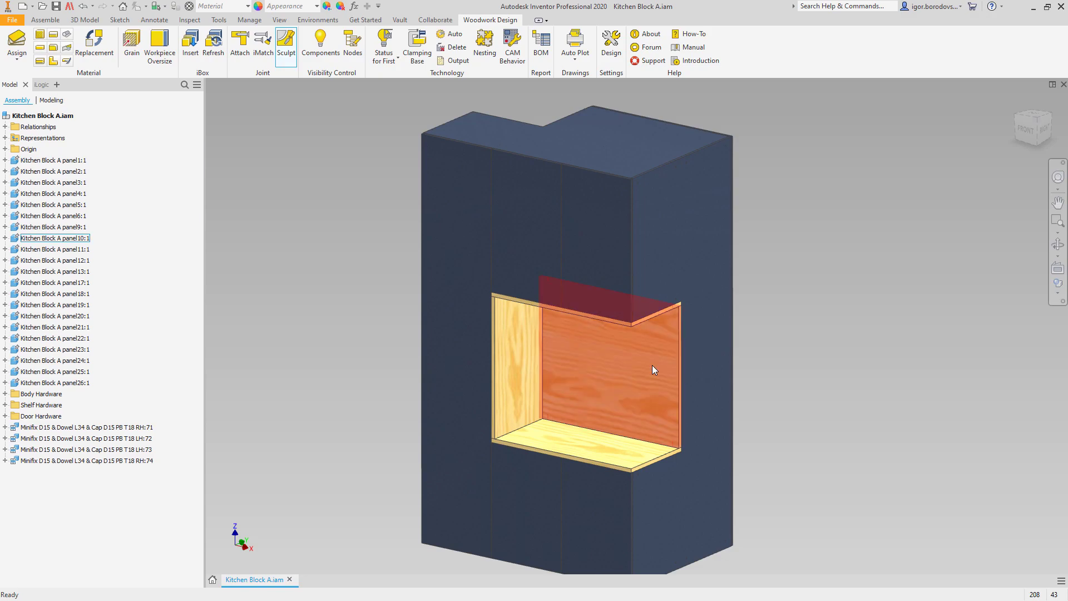
- Open the tall front door panel, Kitchen Block A panel20, as a part to inspect its holes, and close it
right_click(453, 240)
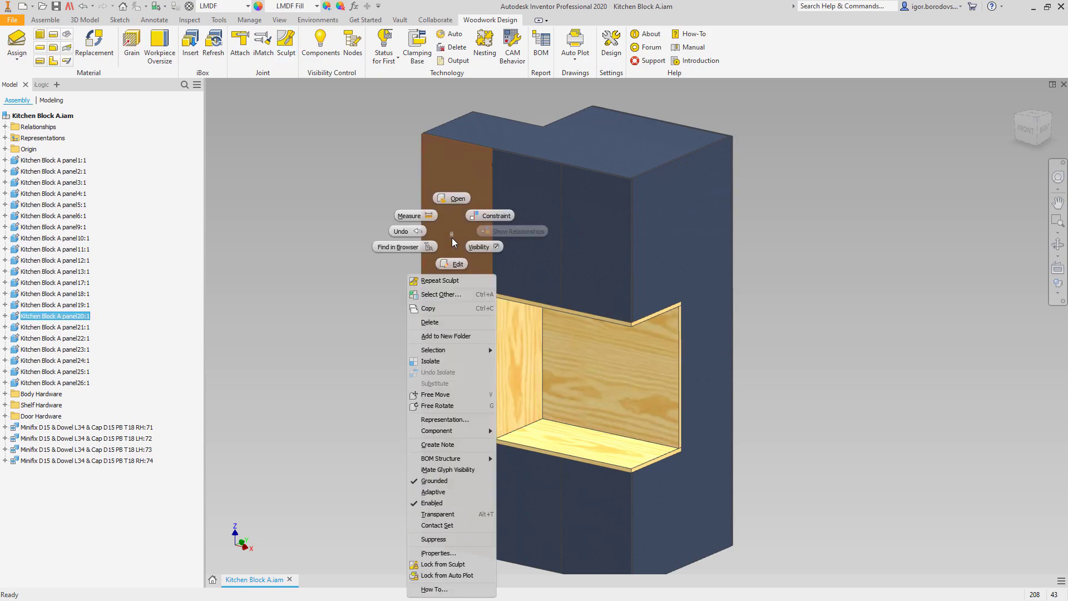
click(457, 196)
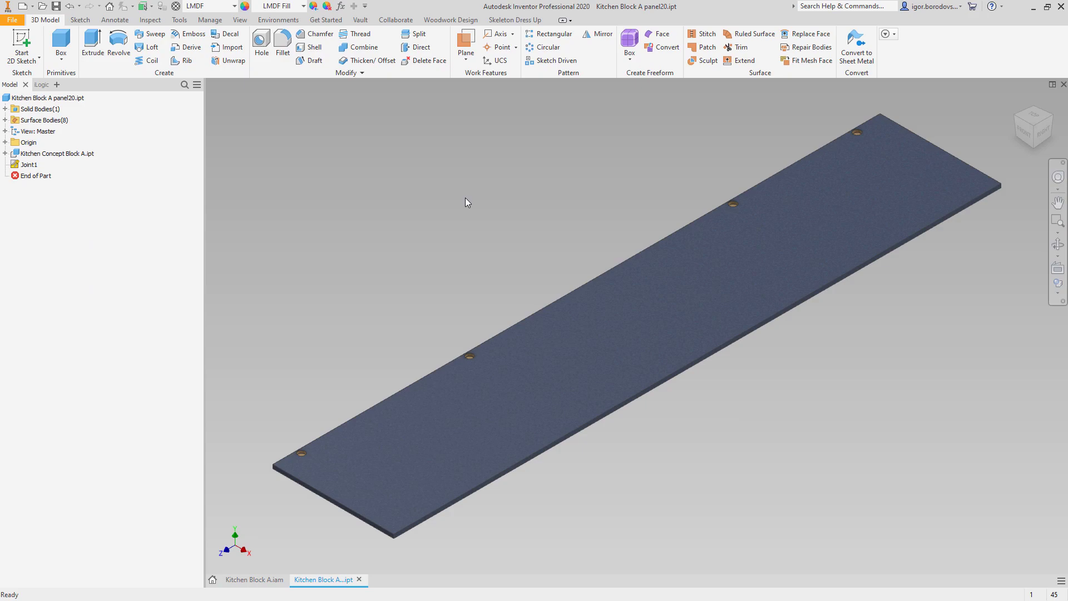
click(1063, 84)
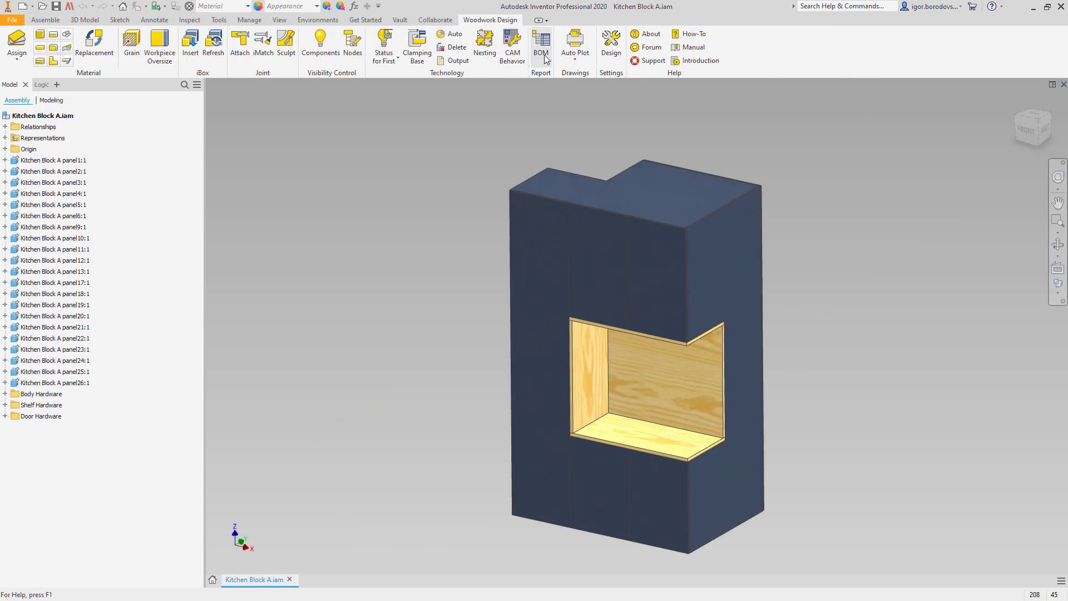
- Generate the Woodwork BOM for the assembly, review its panels and hardware, and export it to Excel
click(542, 50)
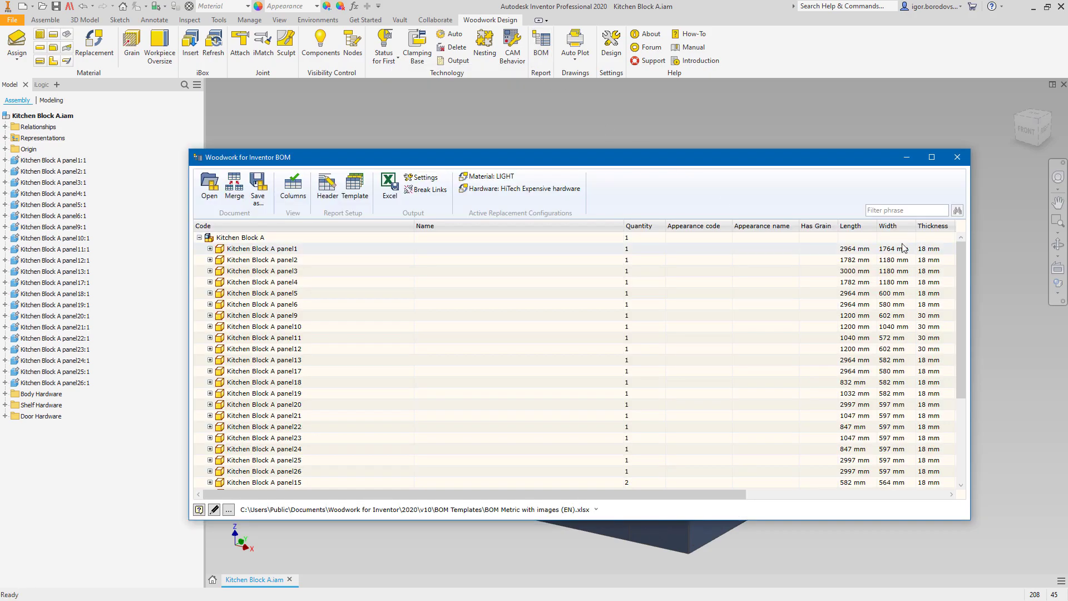
scroll(911, 436, down, 4)
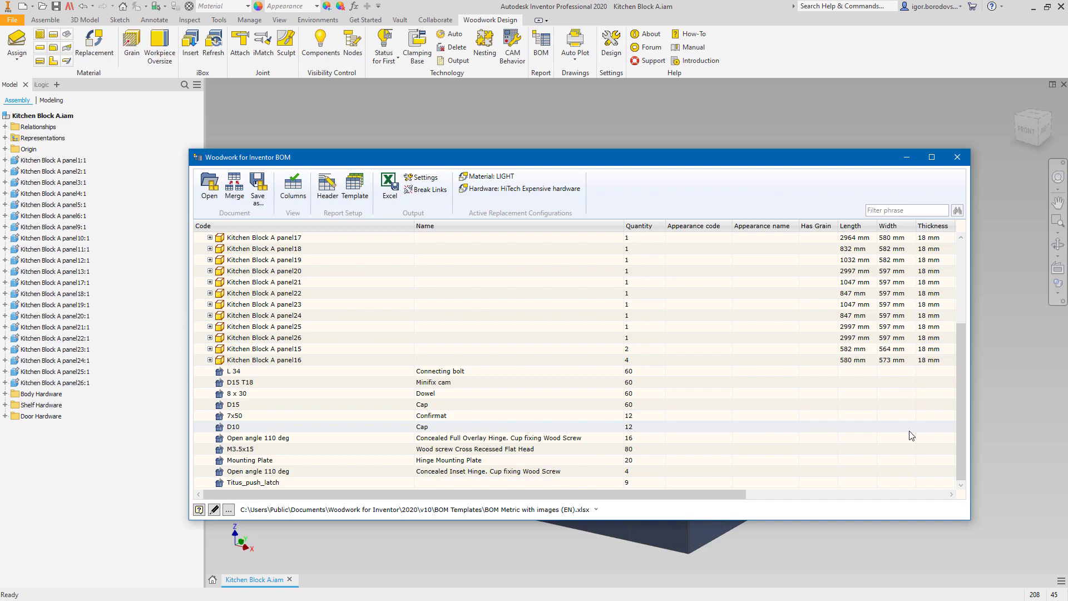
scroll(911, 435, up, 4)
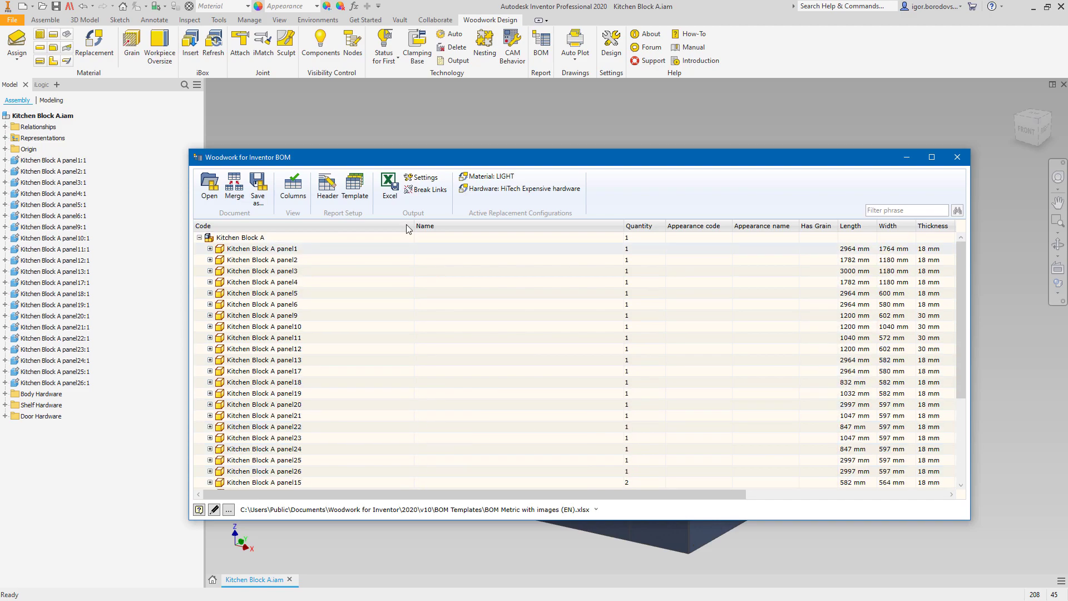
click(389, 185)
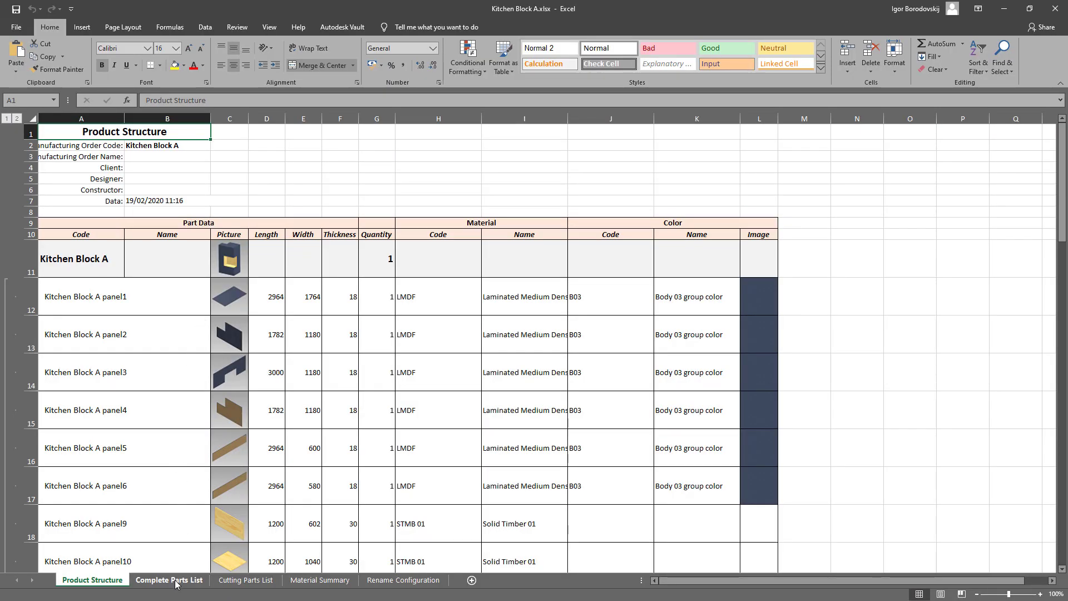
- Review the exported workbook's Product Structure, Complete Parts List and Cutting Parts List sheets
scroll(334, 350, down, 4)
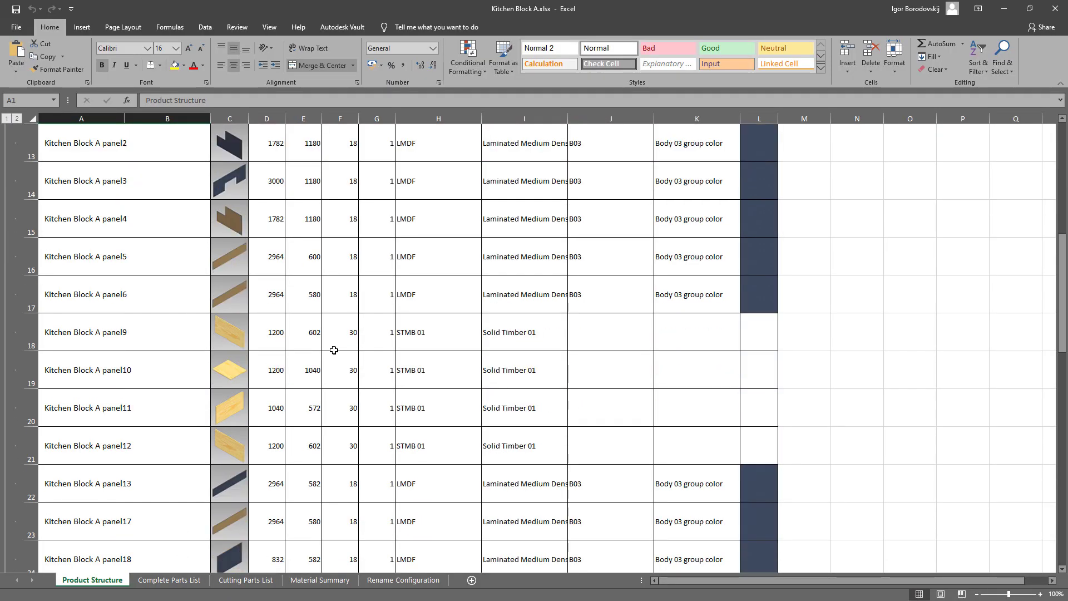
scroll(334, 349, down, 4)
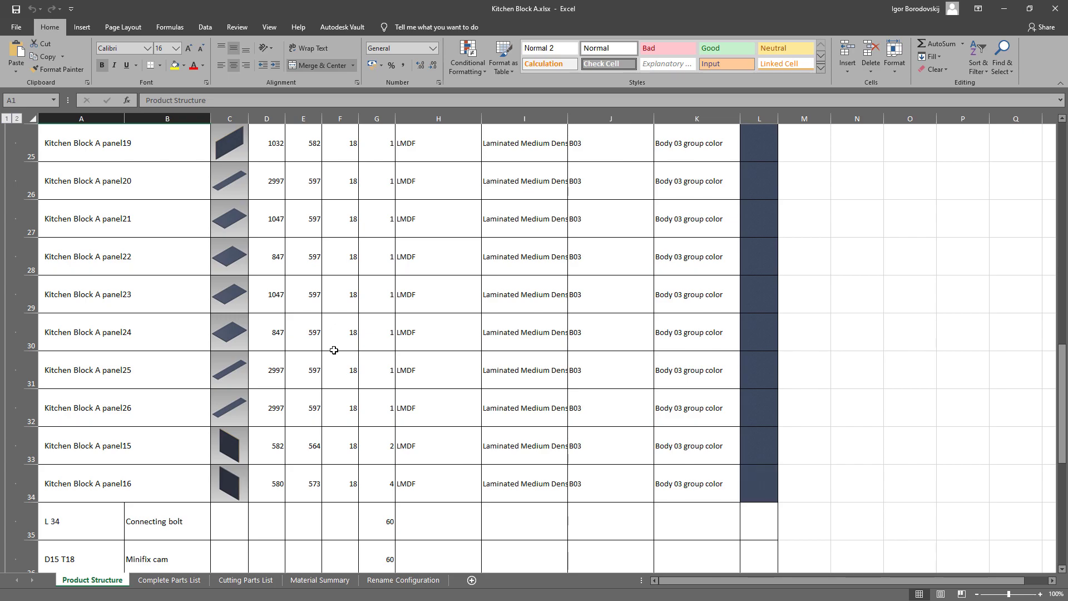
scroll(194, 533, down, 4)
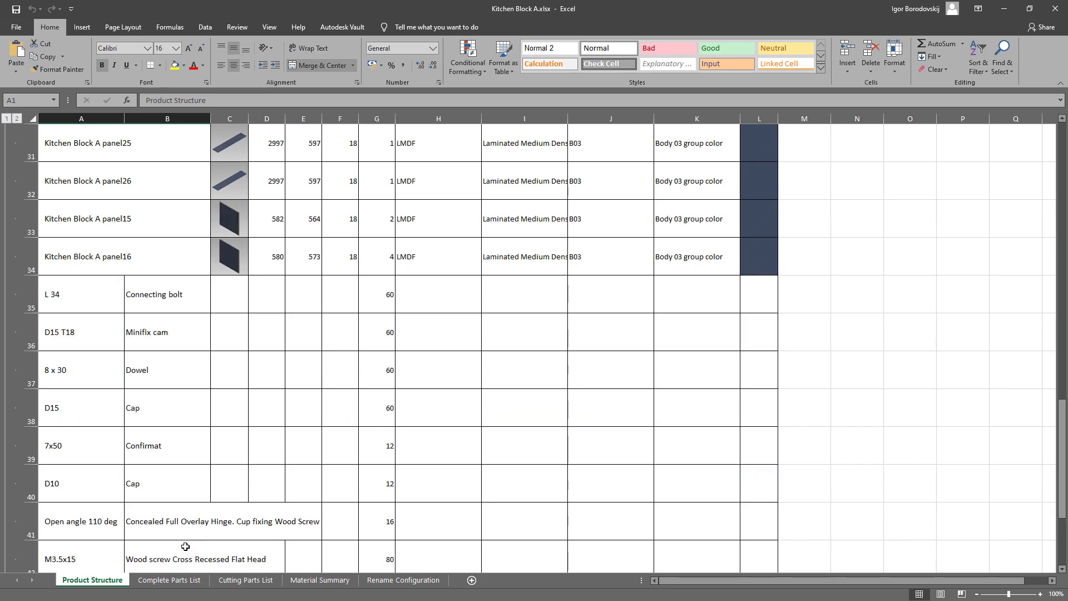
click(171, 581)
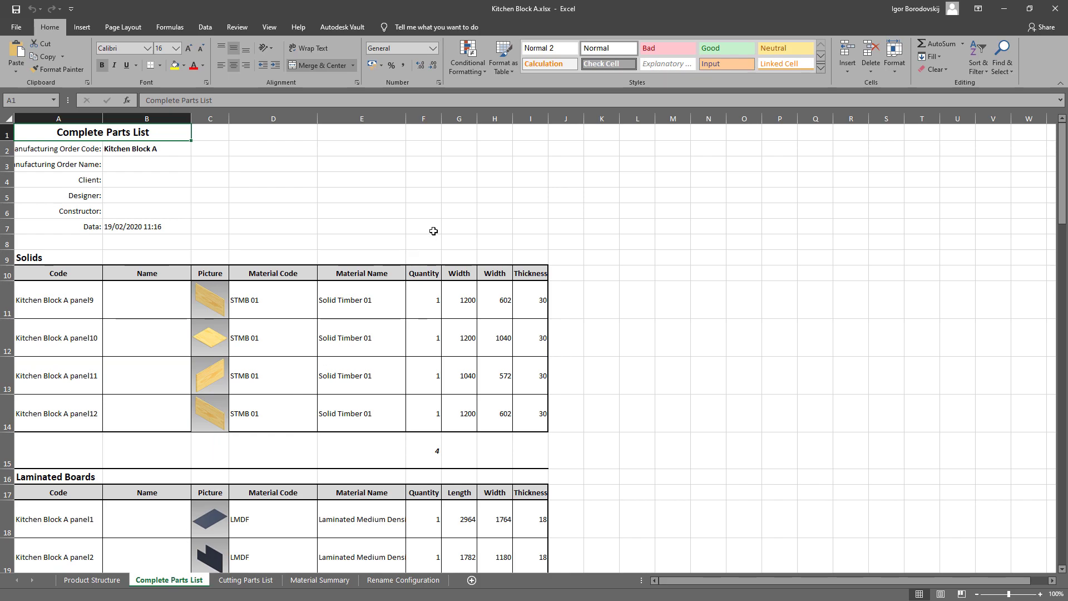
scroll(434, 230, down, 2)
scroll(434, 229, down, 9)
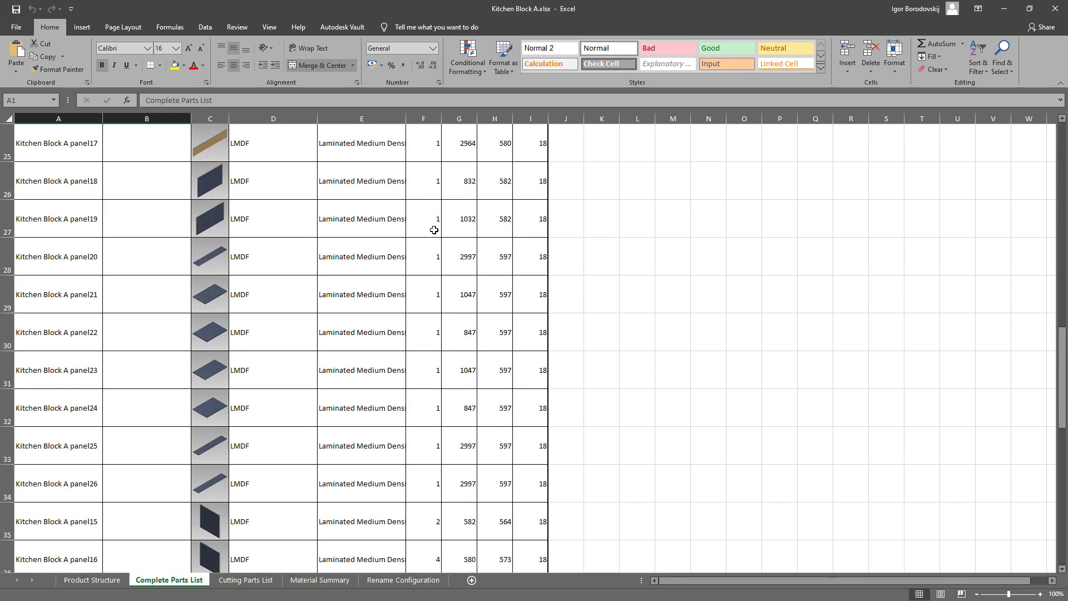
click(246, 579)
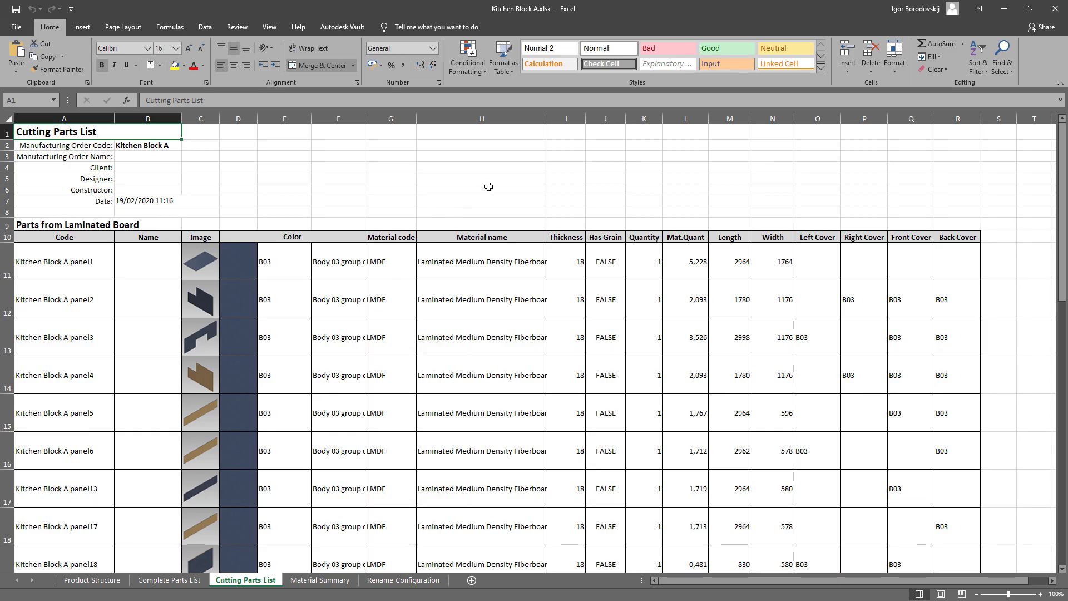
scroll(488, 187, down, 3)
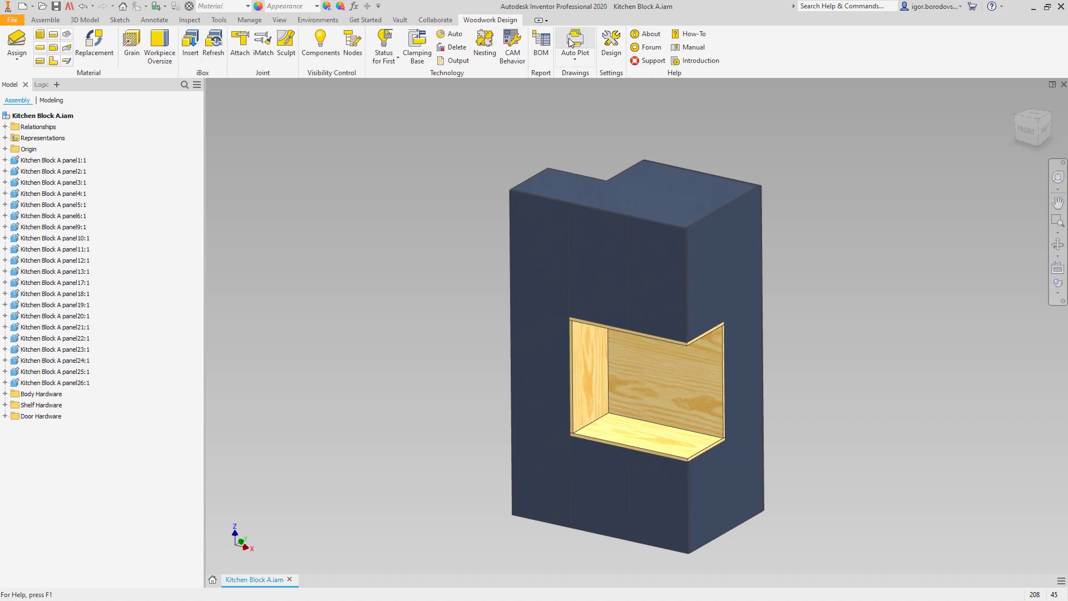
- Auto-plot drawings of the assembly with the Sheet & Hole Tables V8.idw template into the active document directory, and open the drawing file
click(571, 42)
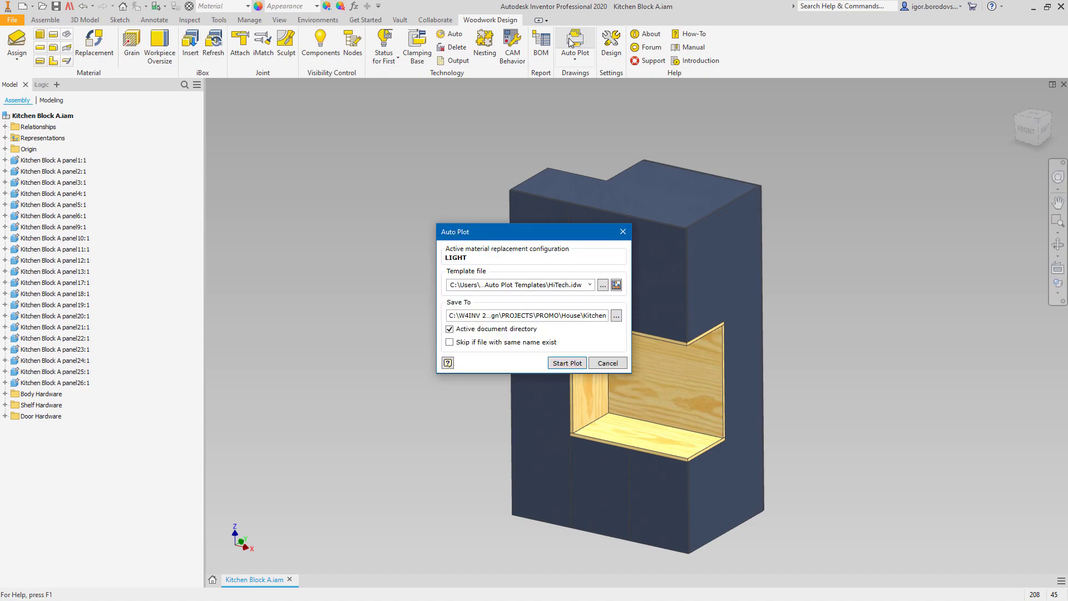
click(602, 288)
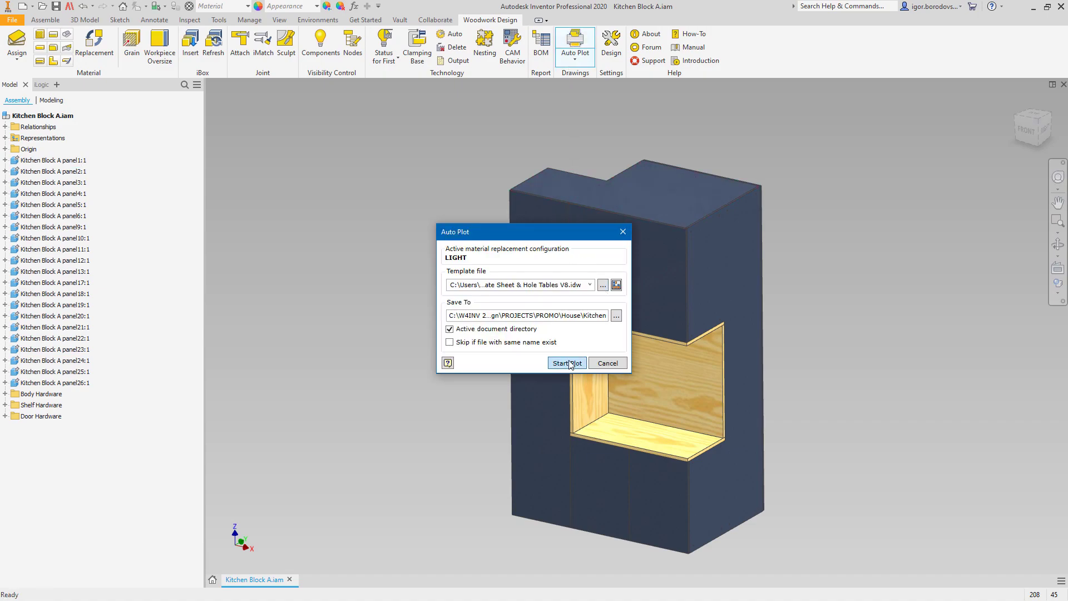
click(568, 362)
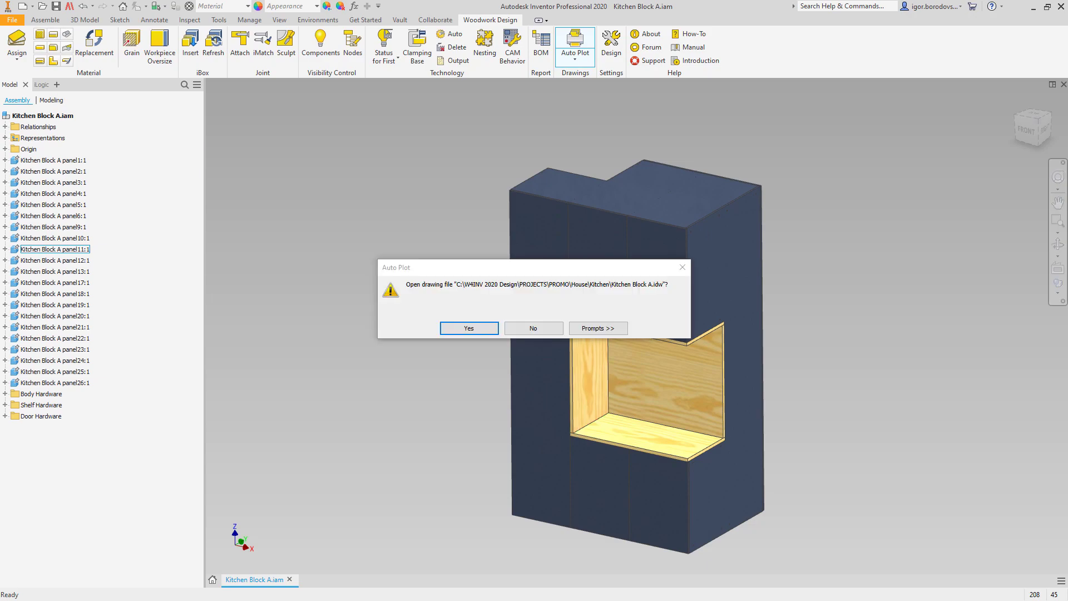
click(478, 326)
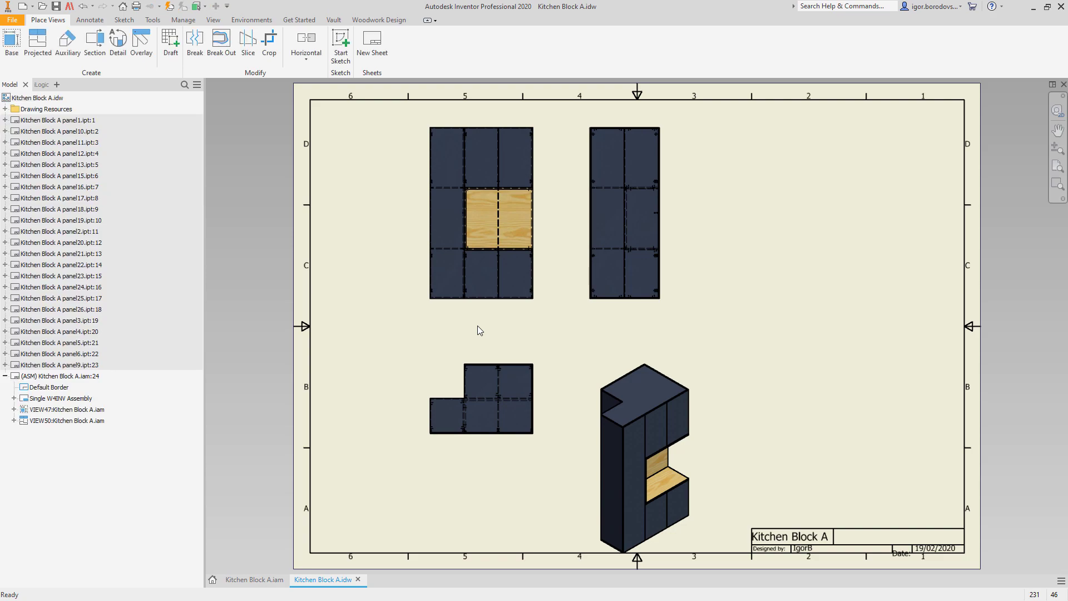
- Examine the drawing sheets of panel1, panel10, panel11, panel12 and panel13 for their dimensions and hole tables
double_click(74, 120)
double_click(73, 132)
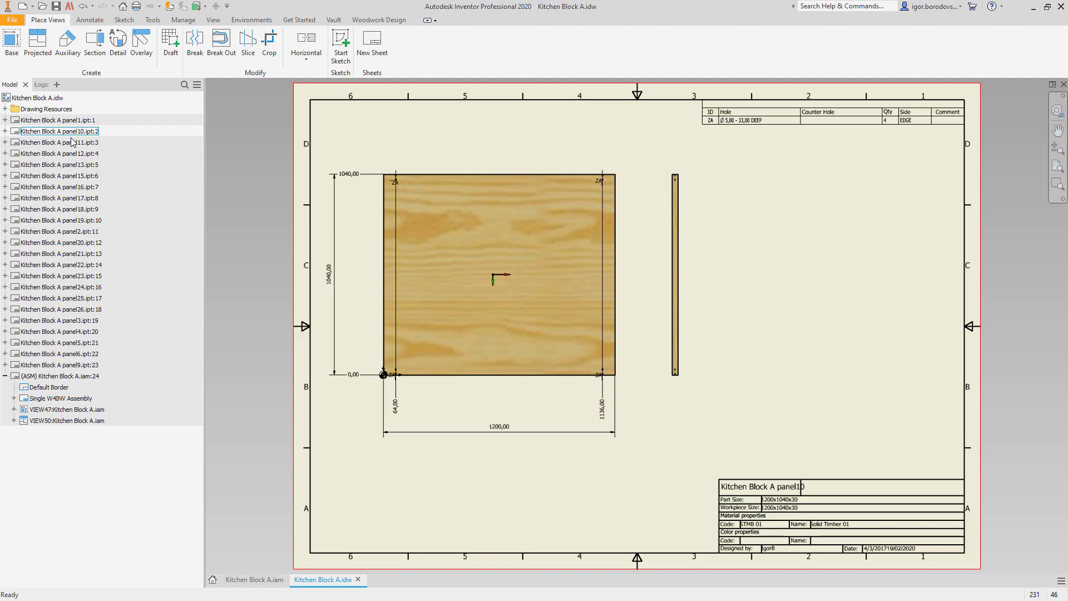
double_click(72, 142)
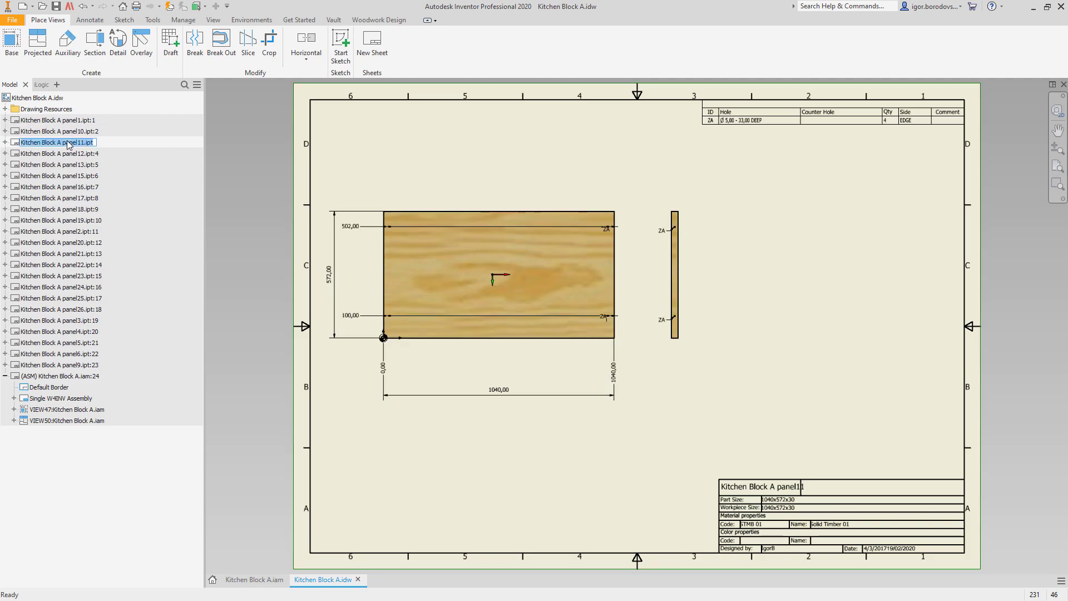
double_click(67, 154)
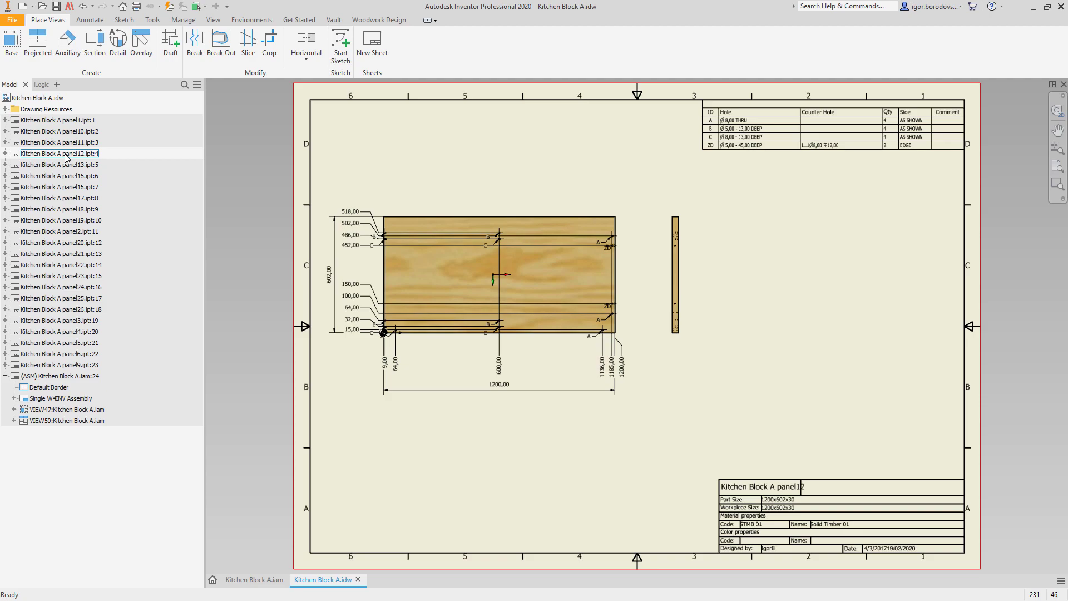
double_click(64, 165)
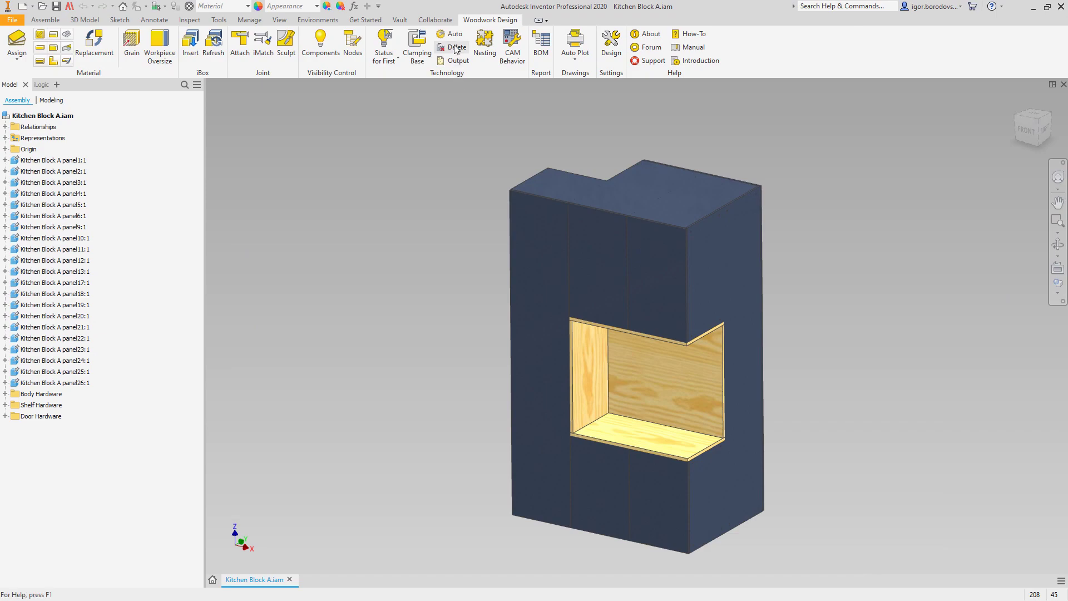
- Generate CNC technology automatically for all panels with the Woodwop router, recreating it from scratch
click(453, 35)
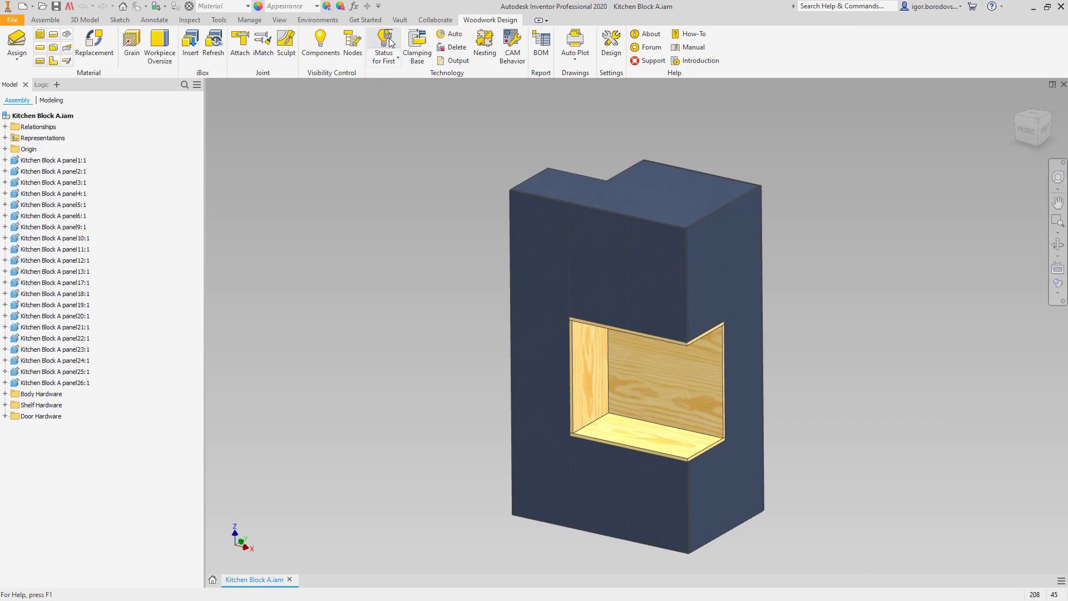
click(453, 35)
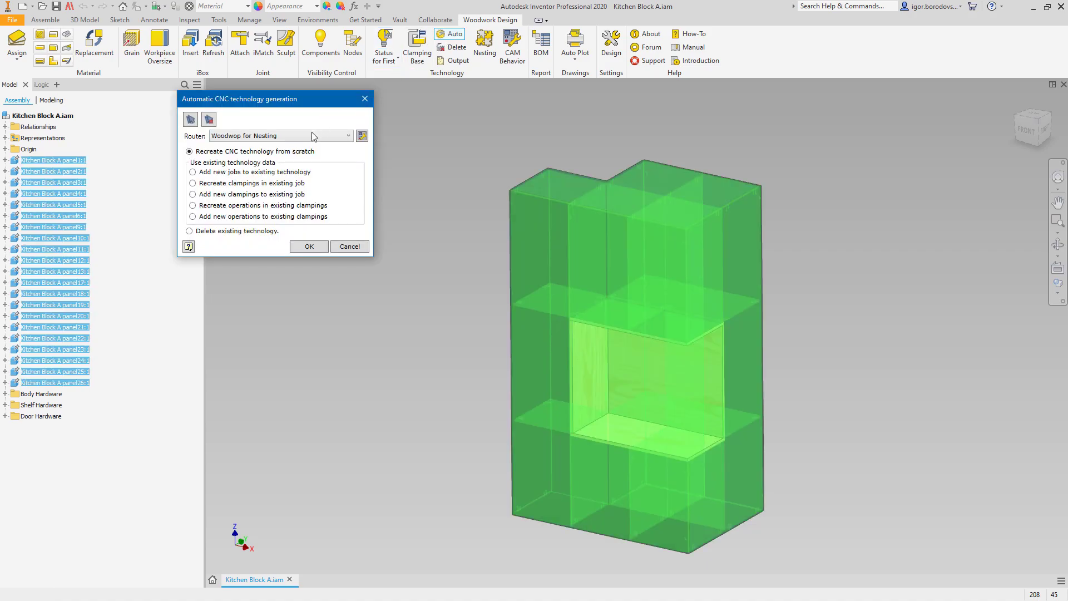
click(313, 136)
click(289, 164)
click(308, 247)
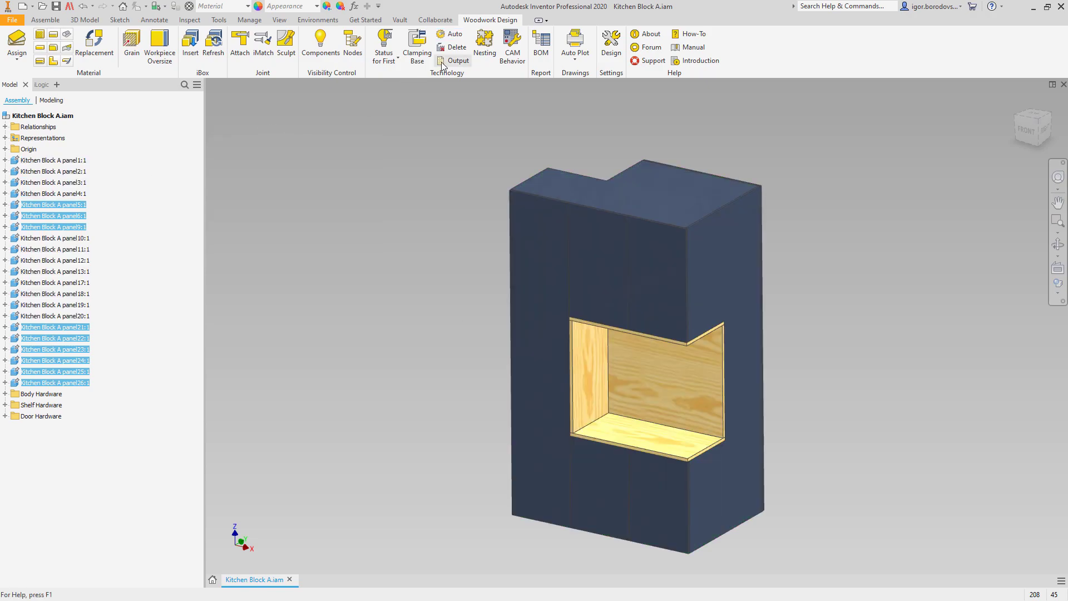
- Display the panels' CNC technology status, open panel5's technology, and inspect its top and left side operations
click(380, 38)
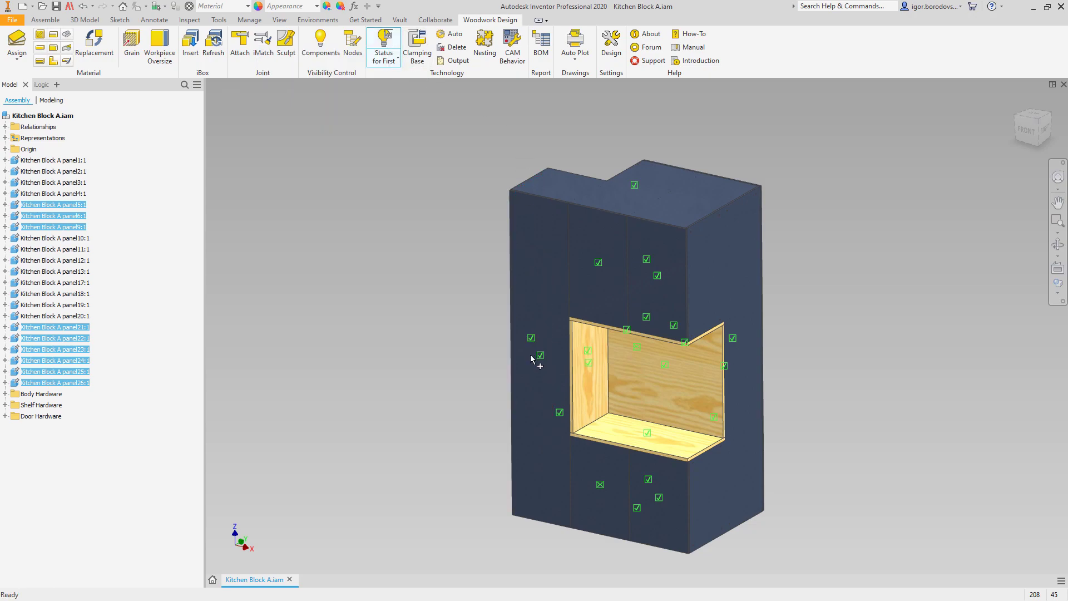
click(531, 338)
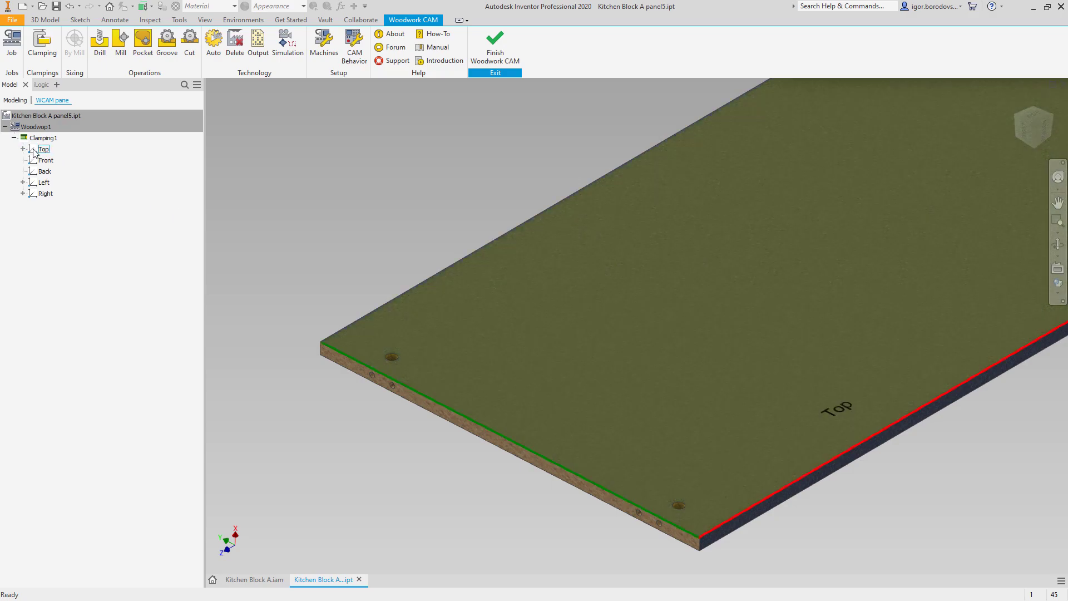
double_click(32, 153)
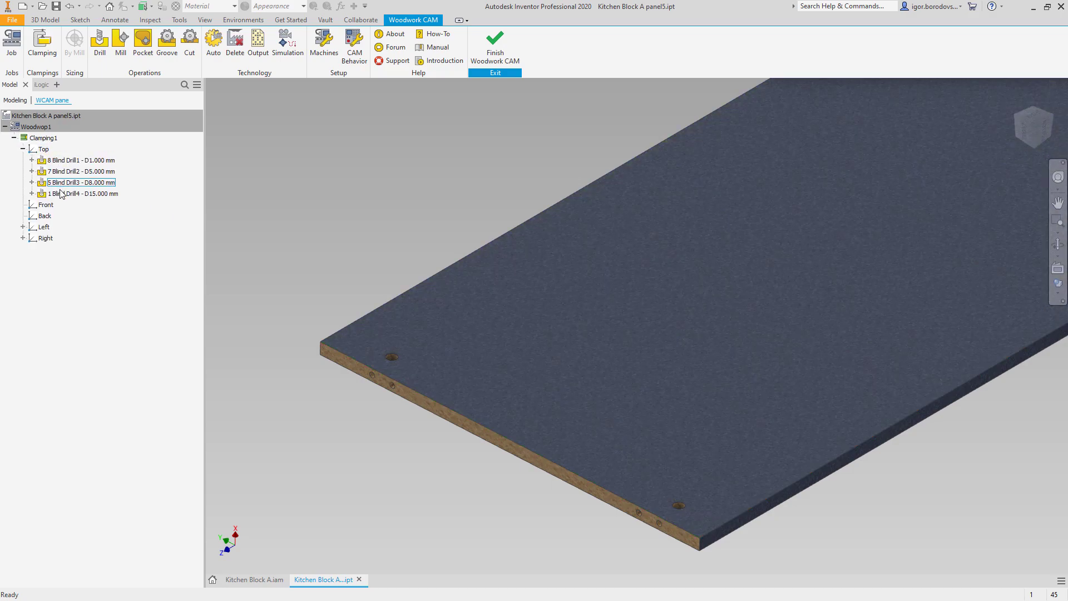
click(23, 227)
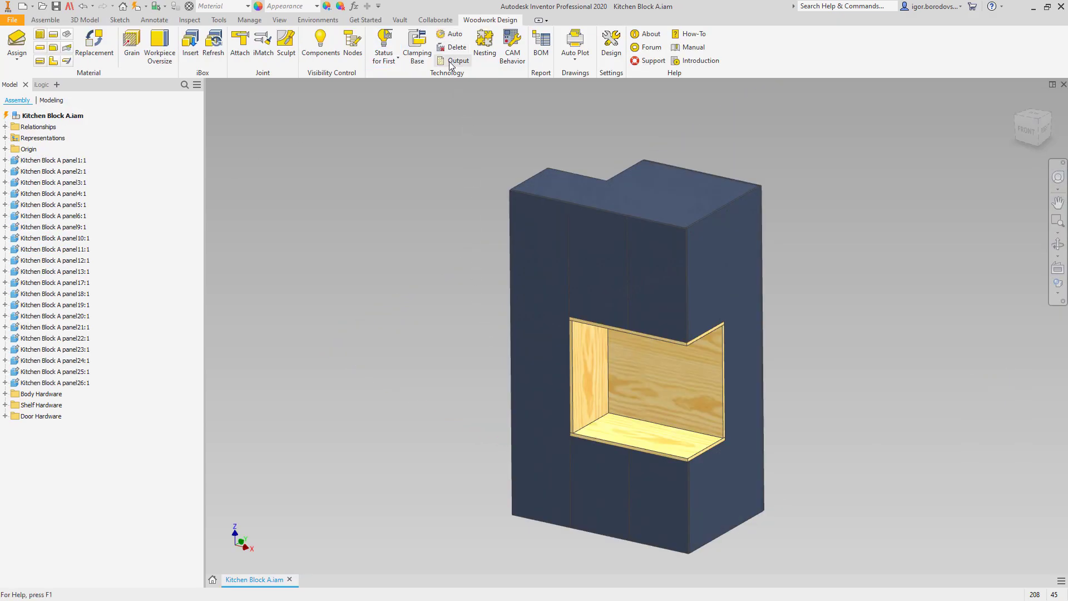
- Generate the Woodwop CNC output files in the same directory as the parts, and open the Block A Parts folder to view them
click(451, 61)
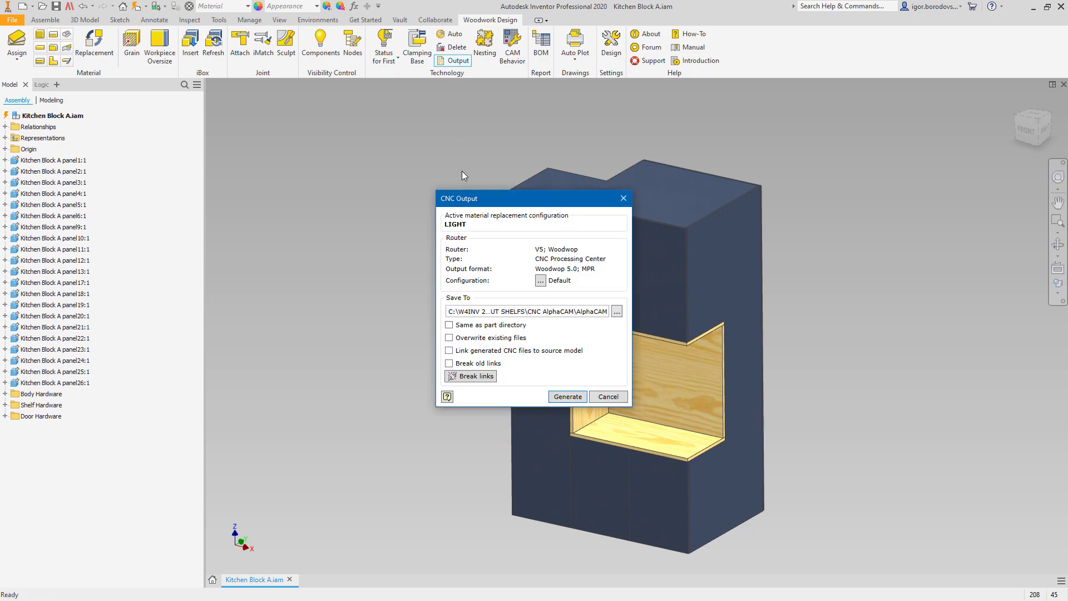
click(512, 329)
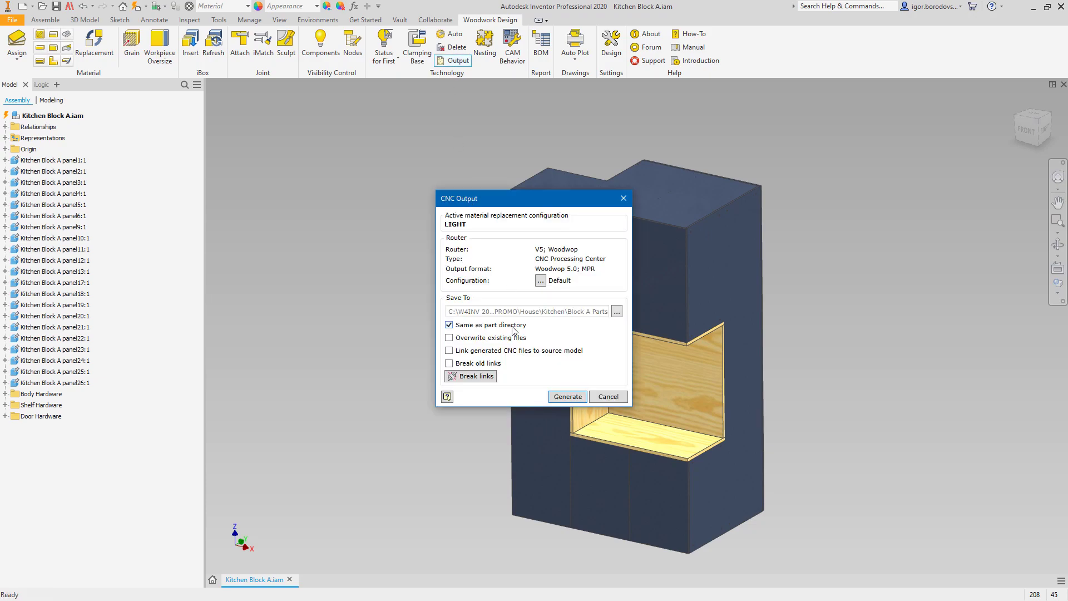
click(569, 397)
click(595, 327)
scroll(504, 242, down, 5)
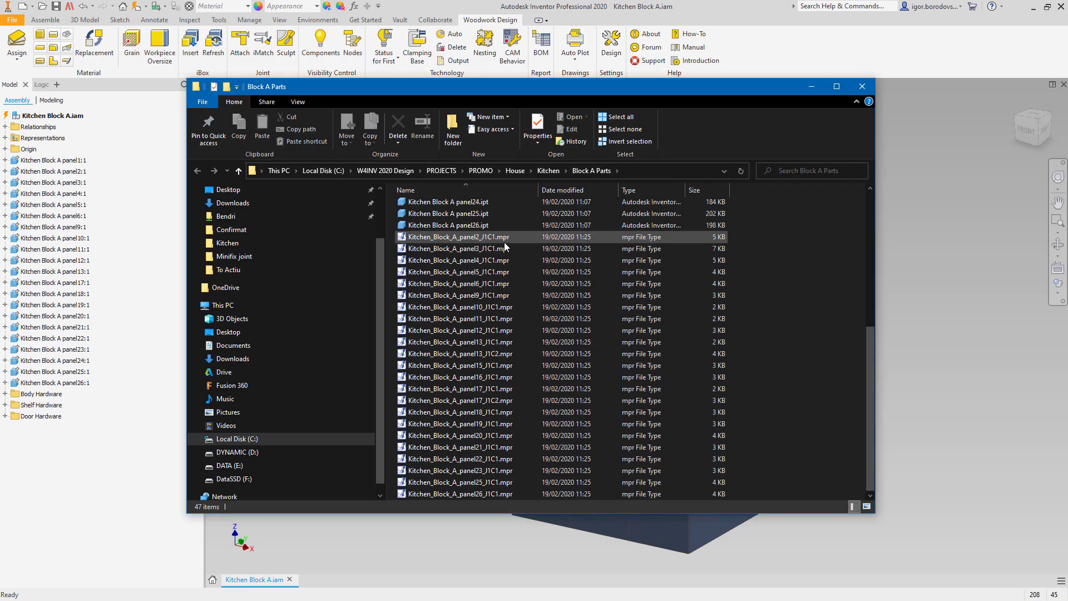
- Open the generated CNC output file Kitchen_Block_A_panel13_J1C2.mpr to view its program
double_click(456, 354)
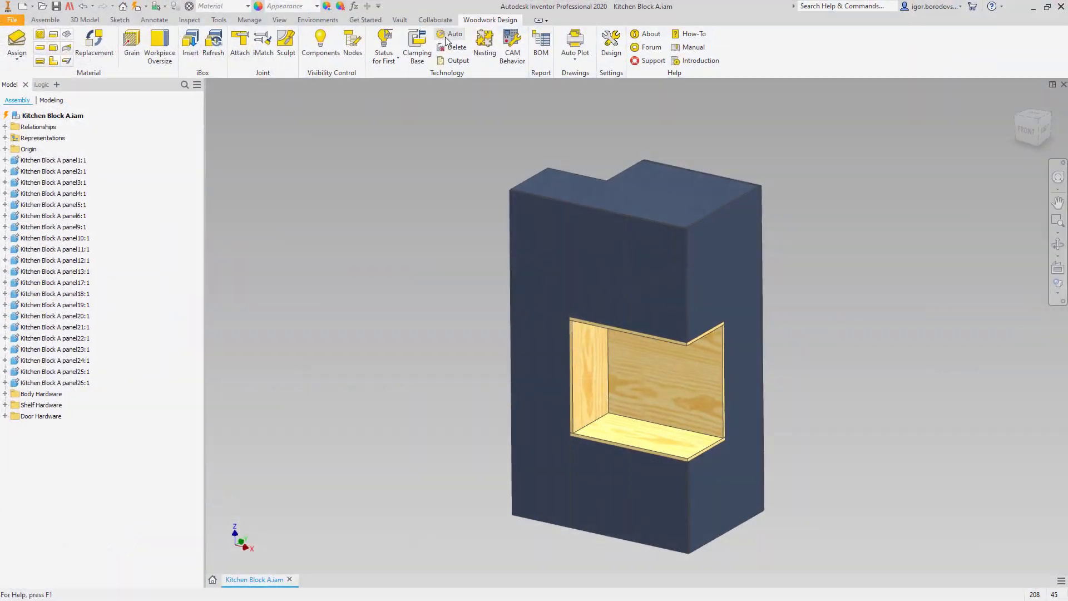
- Generate CNC technology automatically for all panels with the Woodwop for Nesting router, recreating it from scratch
click(450, 34)
click(298, 137)
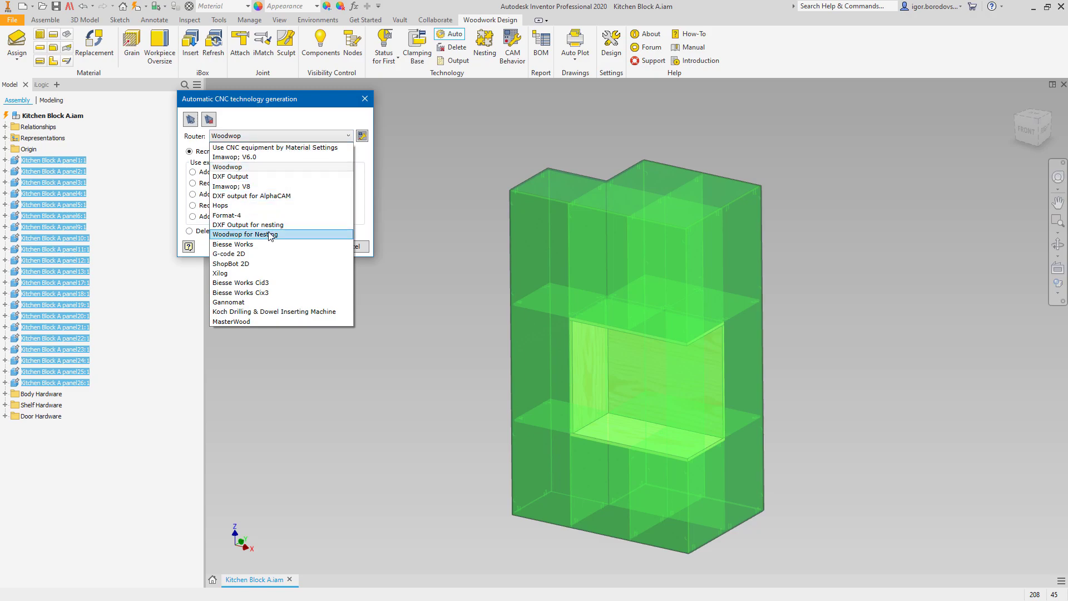
click(262, 234)
click(307, 246)
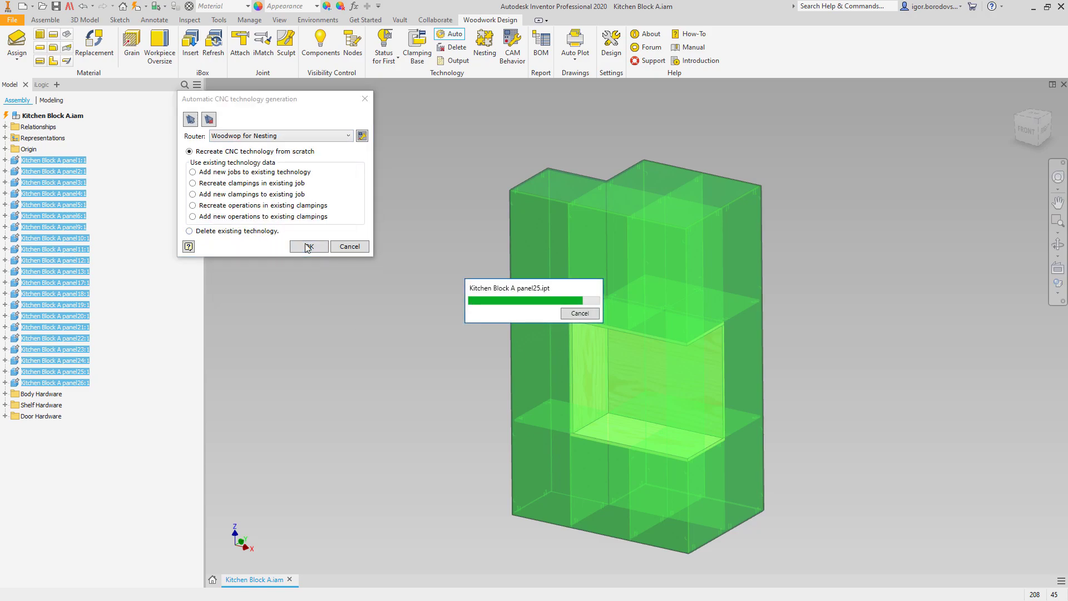
- Open the nesting of the kitchen block's panels and view the sheet layout for the STMB 01 - 30 mm material
click(485, 49)
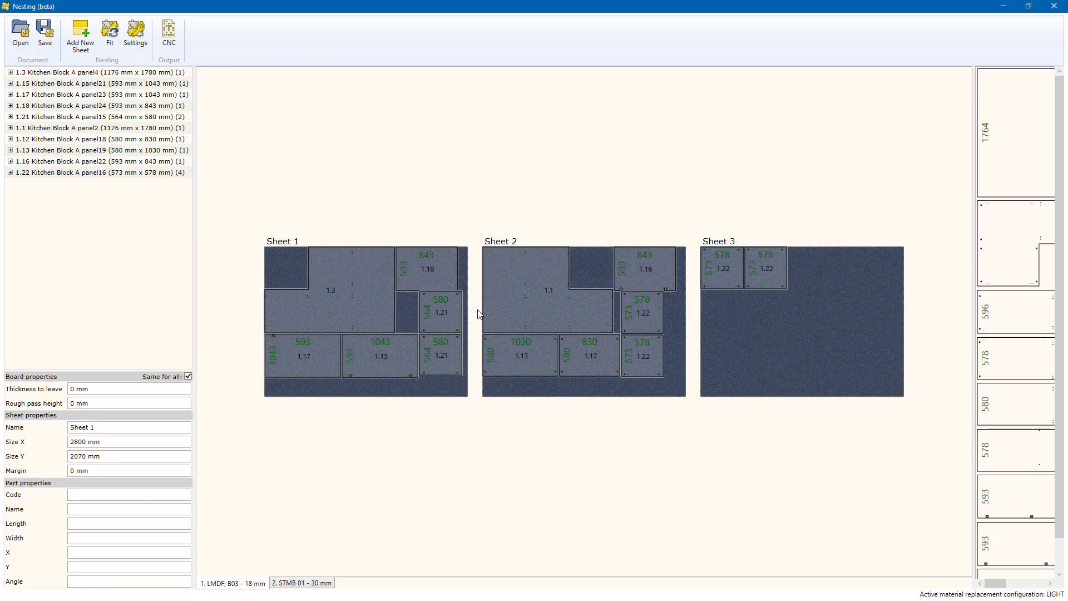
click(289, 584)
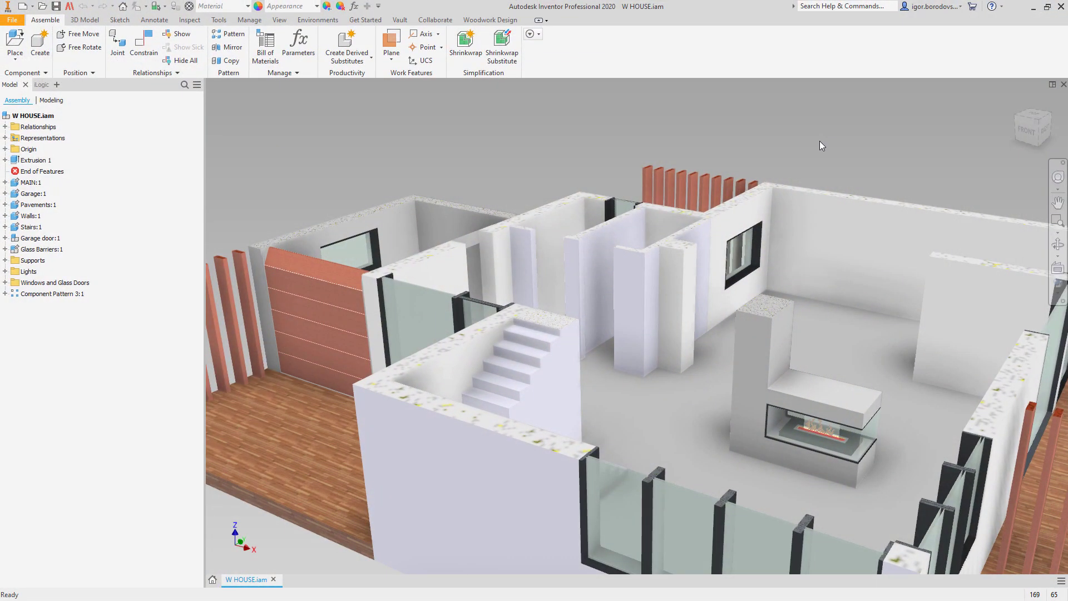
- Place Kitchen Block A.iam into the W HOUSE assembly, grounded at the origin
key(p)
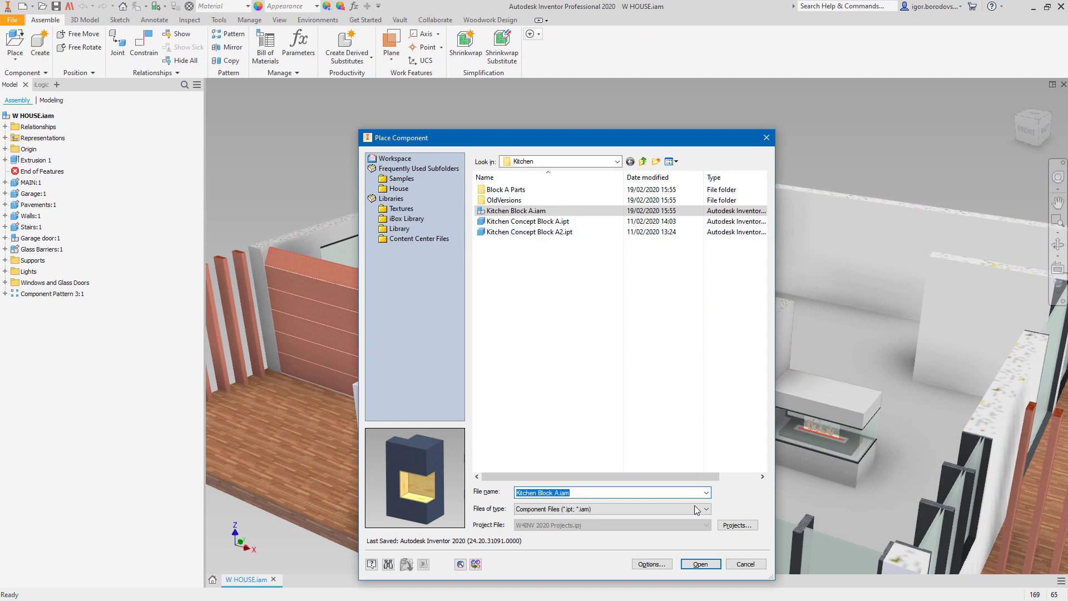
click(694, 562)
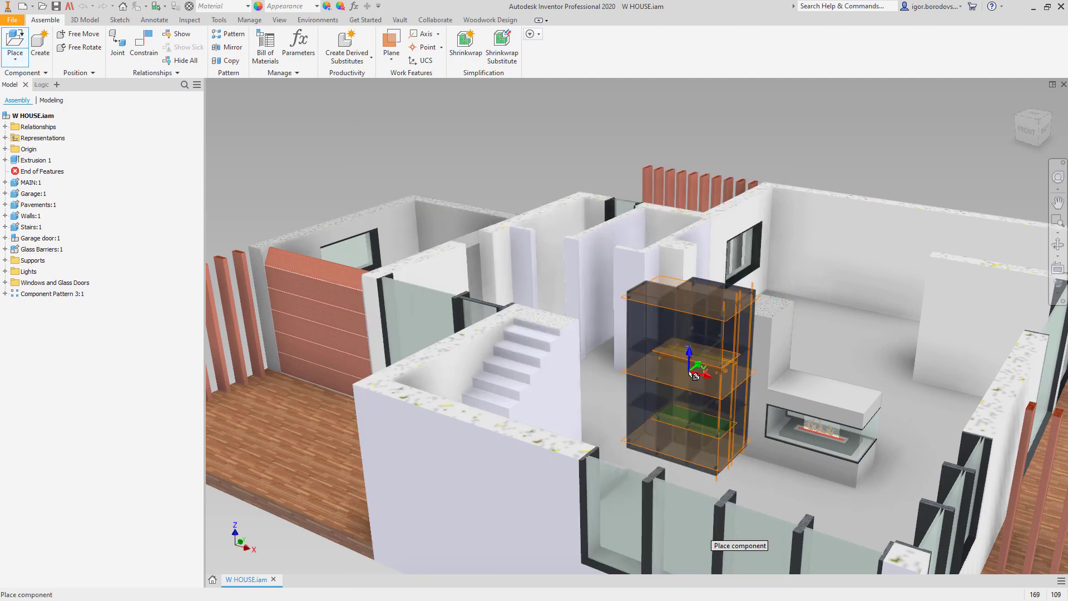
right_click(693, 375)
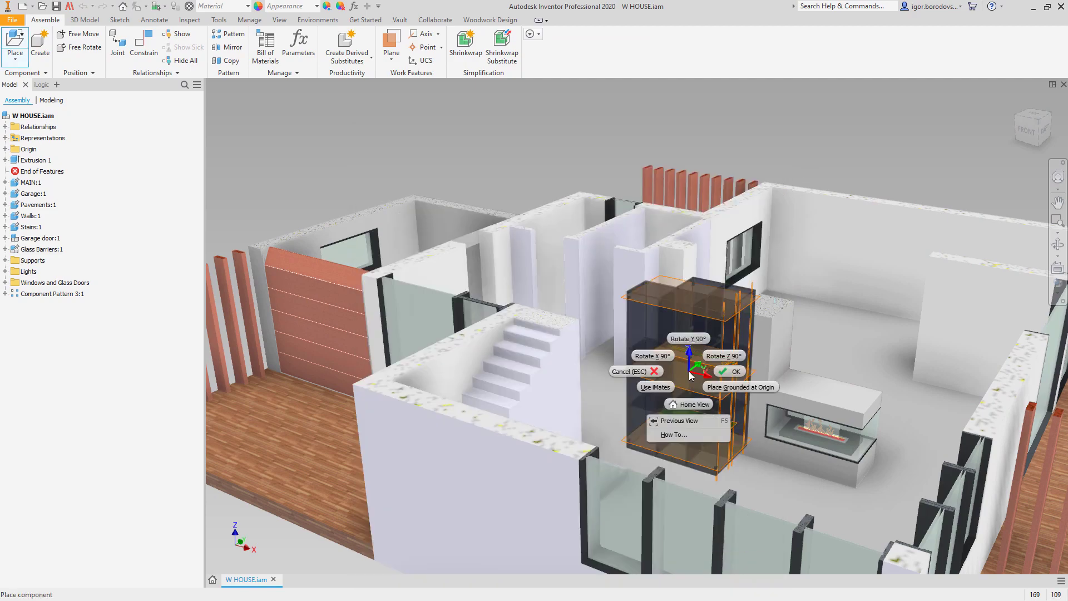
click(720, 388)
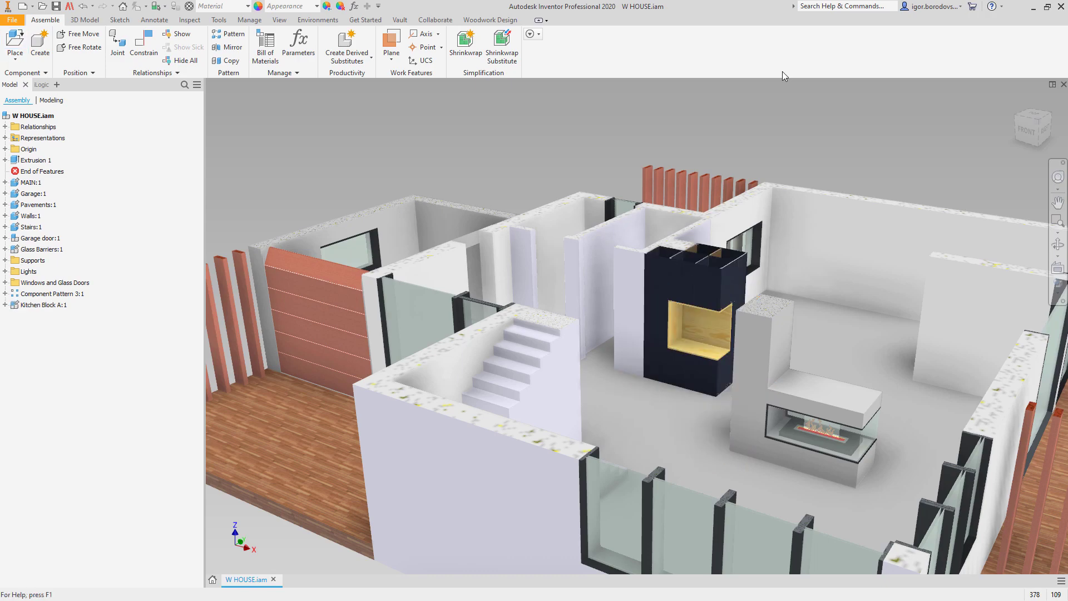